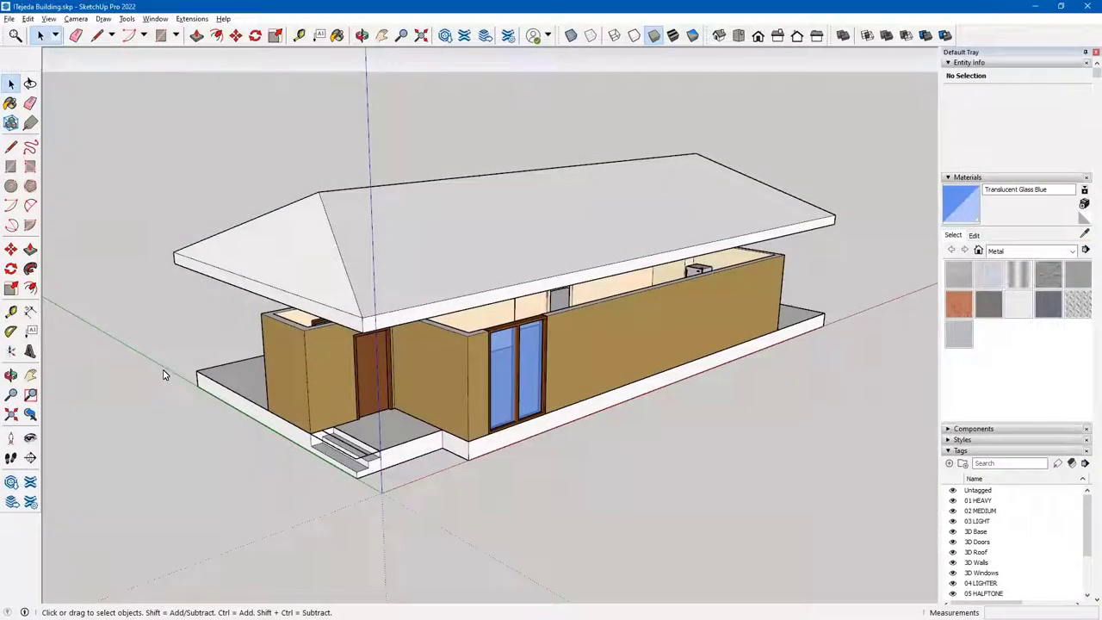
- Try to lower the roof group 2' vertically onto the wall tops, and undo the move
middle_click_drag(205, 379, 354, 381)
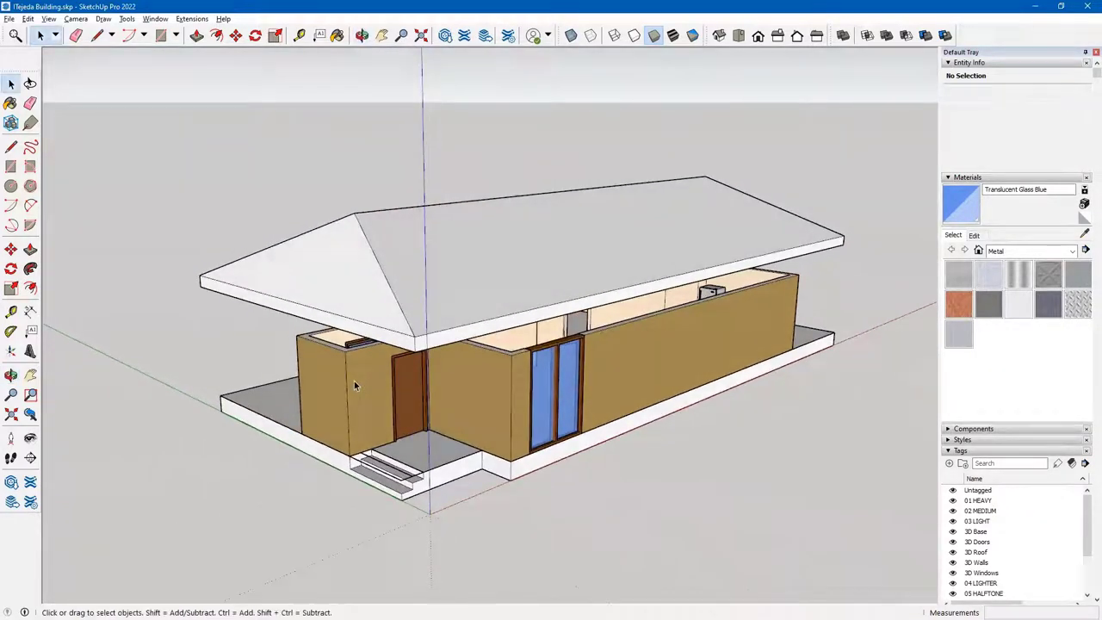
left_click(403, 311)
middle_click_drag(417, 374, 413, 338)
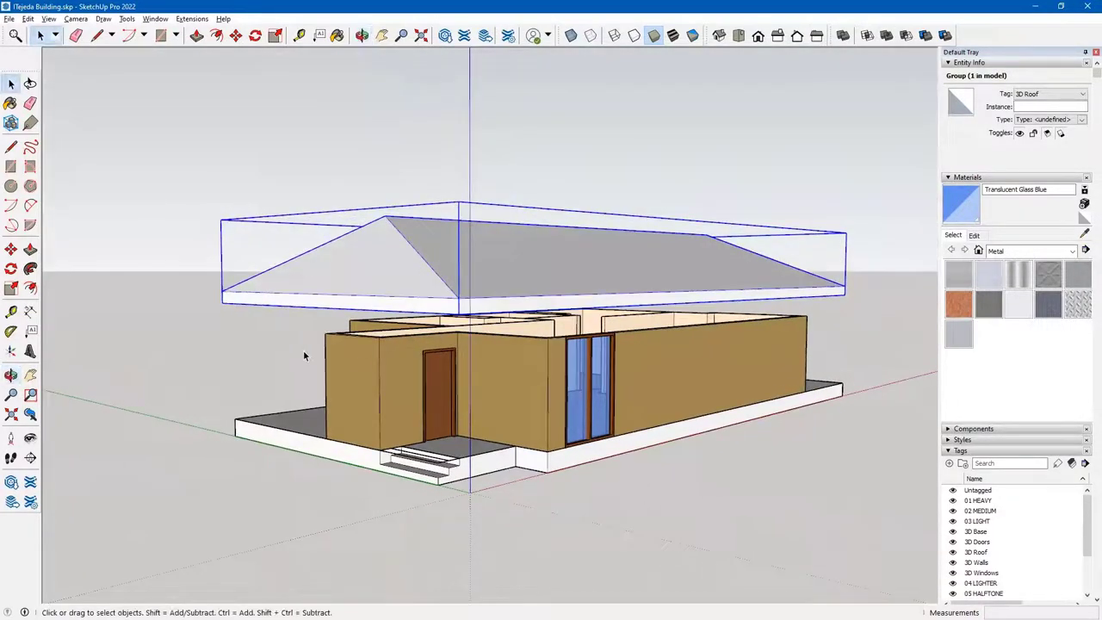
key("m")
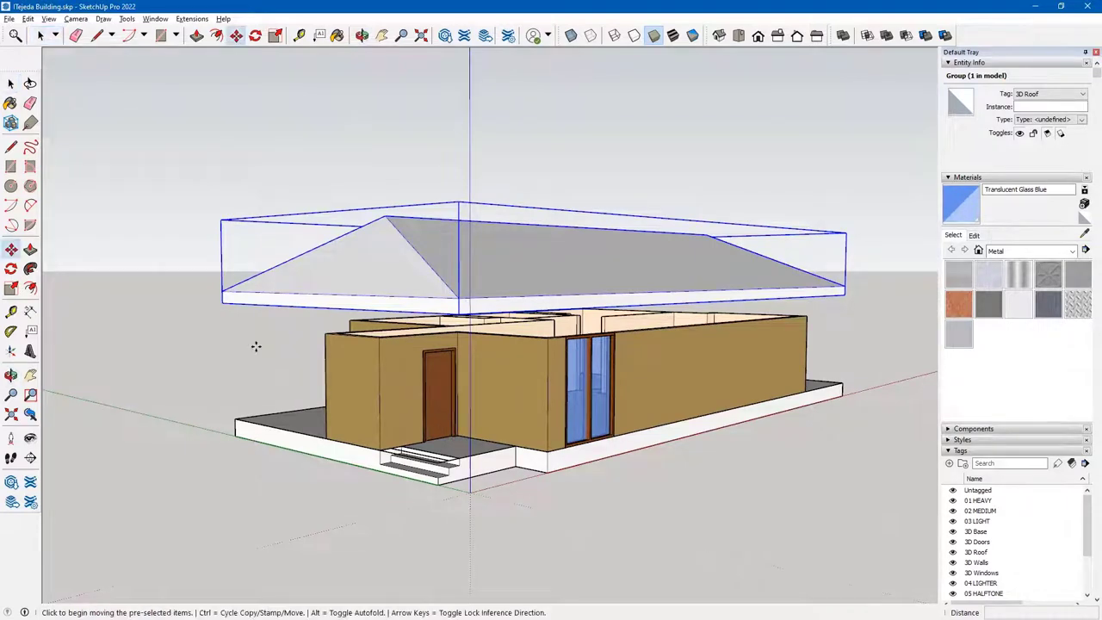
left_click(220, 303)
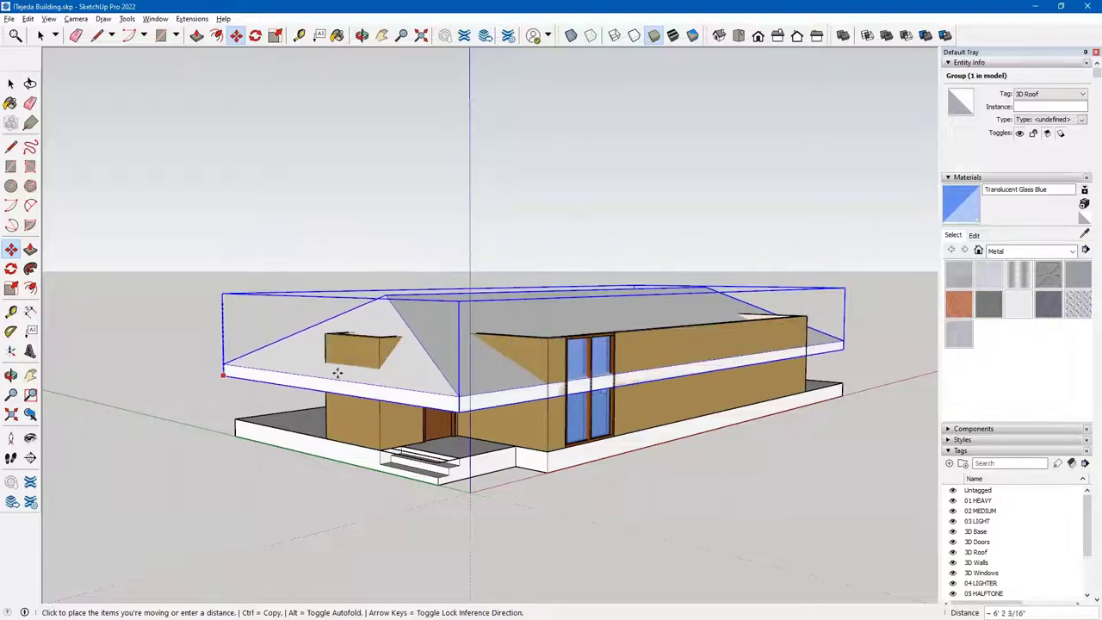
middle_click_drag(344, 398, 321, 304)
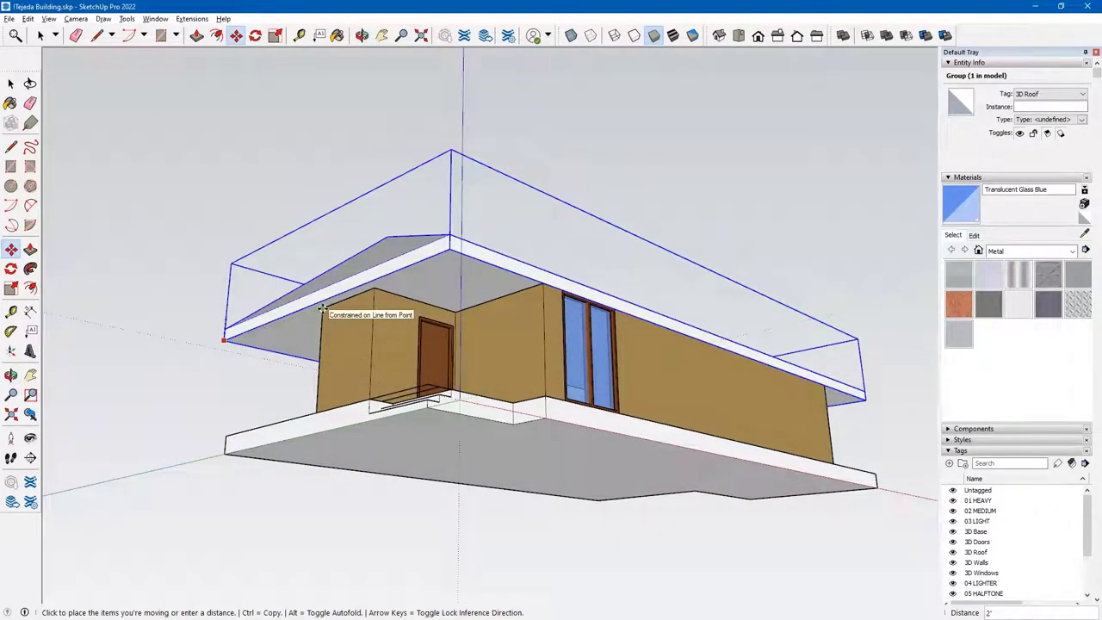
left_click(323, 308)
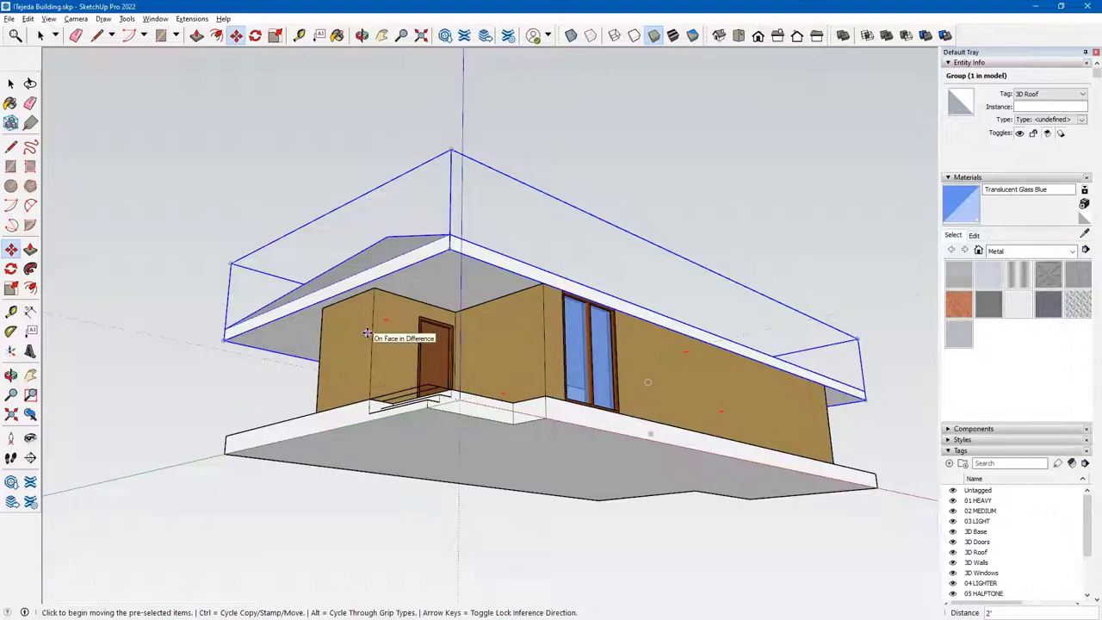
left_click(30, 20)
left_click(36, 32)
- Lower the roof group 2' vertically to the top corner of the wall, with X-ray display on only for the move, and deselect it
mouse_move(86, 74)
middle_mouse_down()
mouse_move(327, 215)
mouse_move(337, 332)
mouse_move(278, 376)
middle_mouse_up()
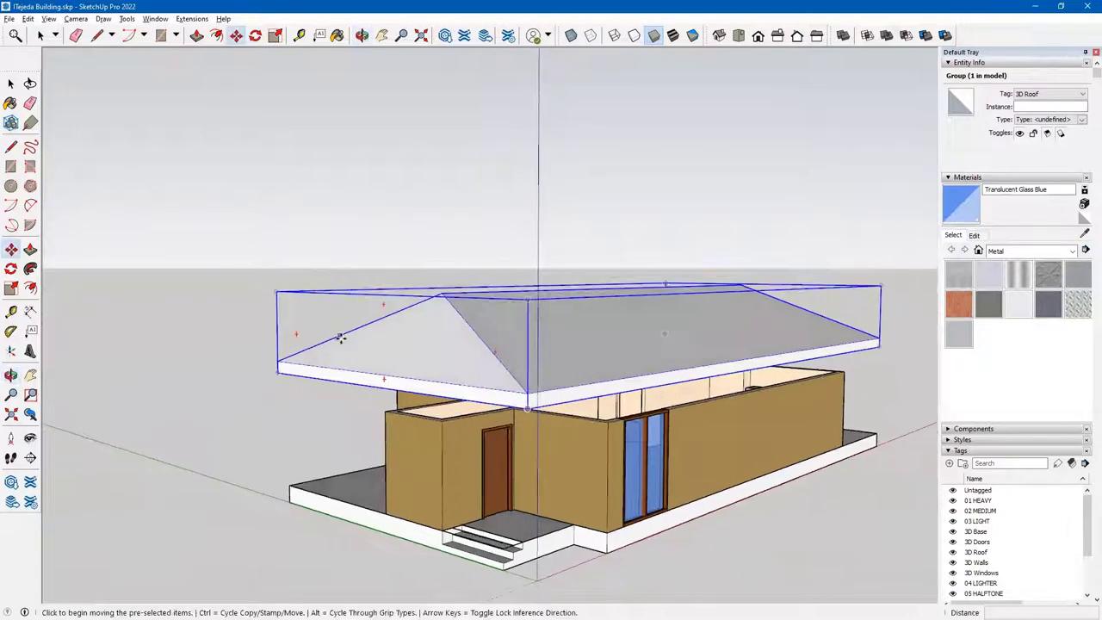
left_click(278, 375)
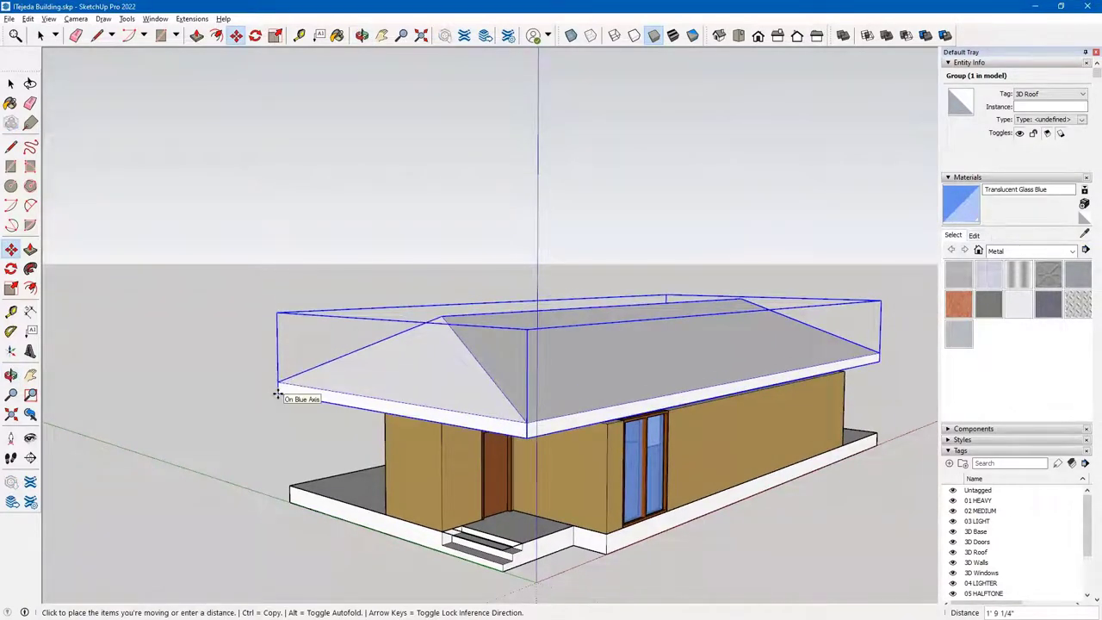
left_click(570, 36)
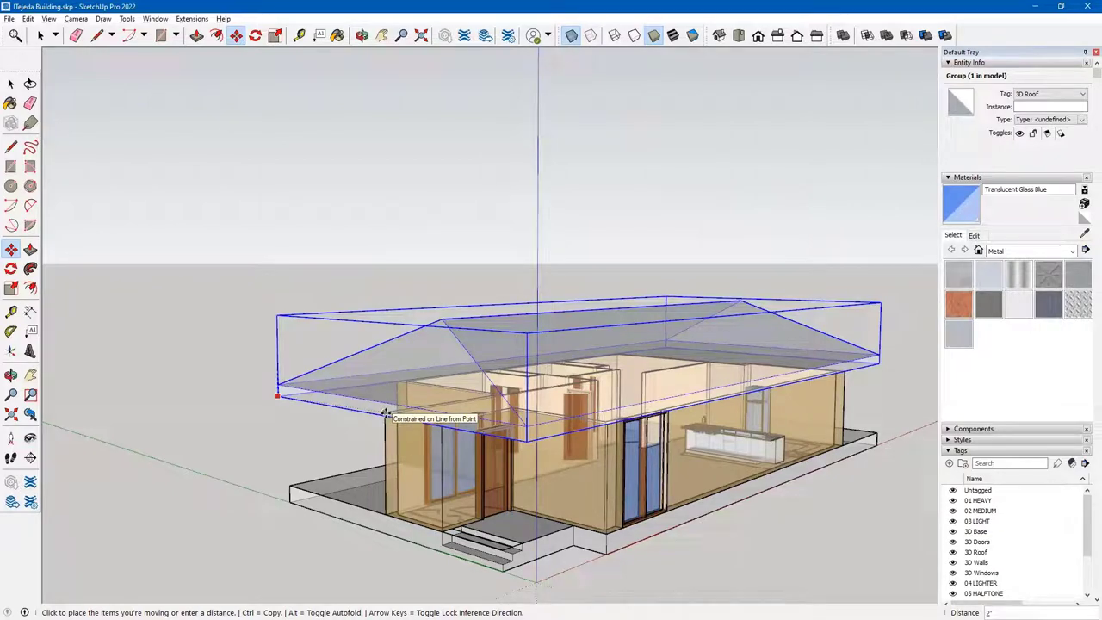
left_click(384, 415)
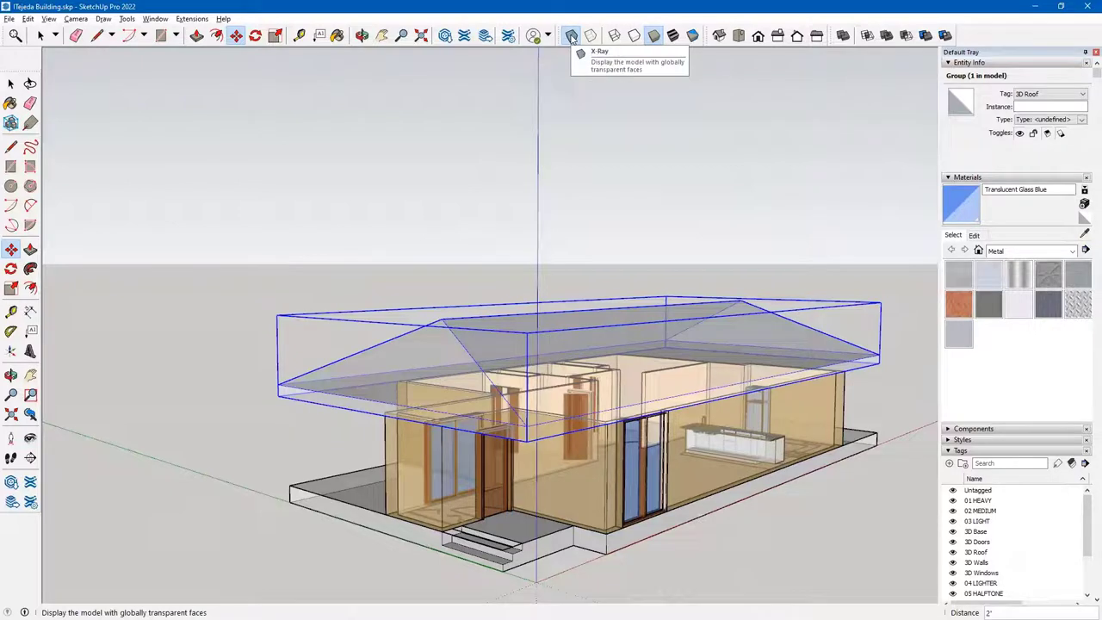
left_click(570, 36)
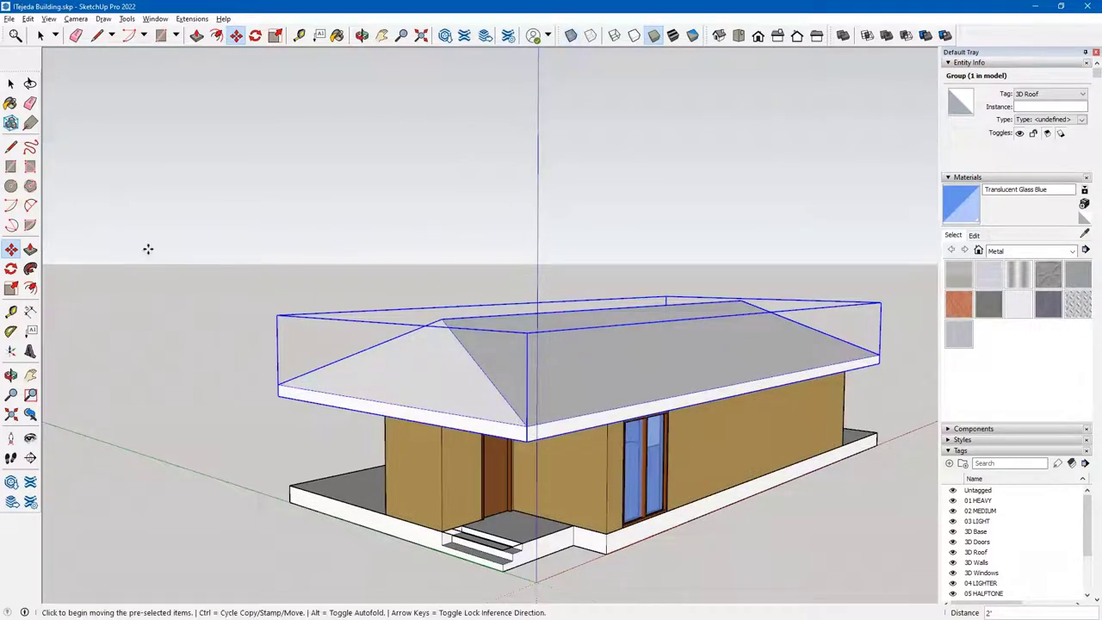
key("space")
left_click(172, 311)
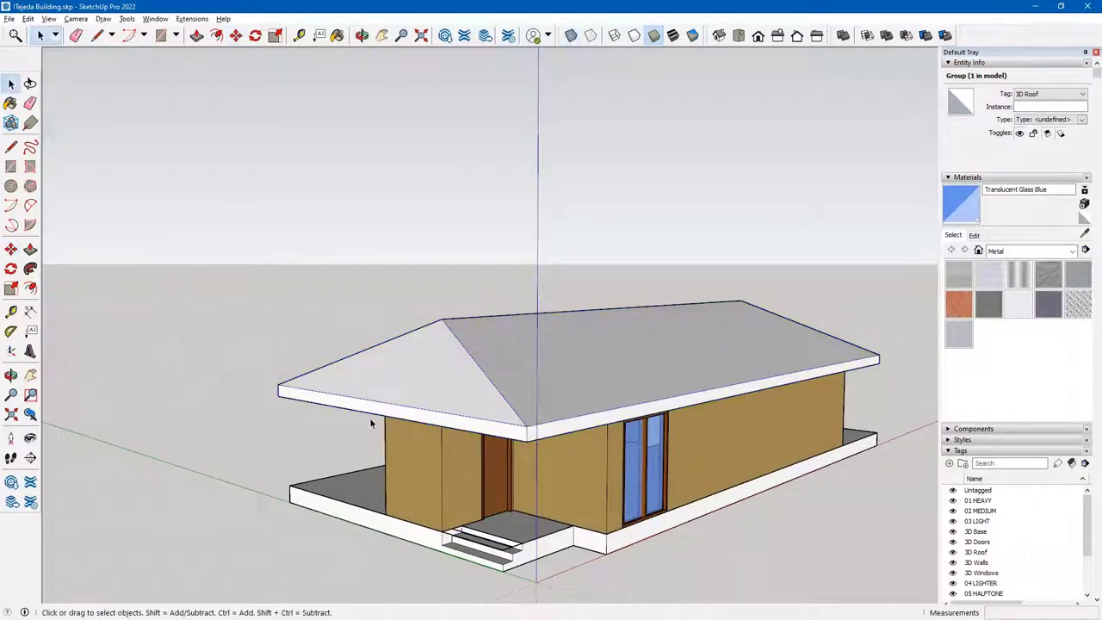
- Display the model shaded with textures
middle_click_drag(461, 393, 332, 360)
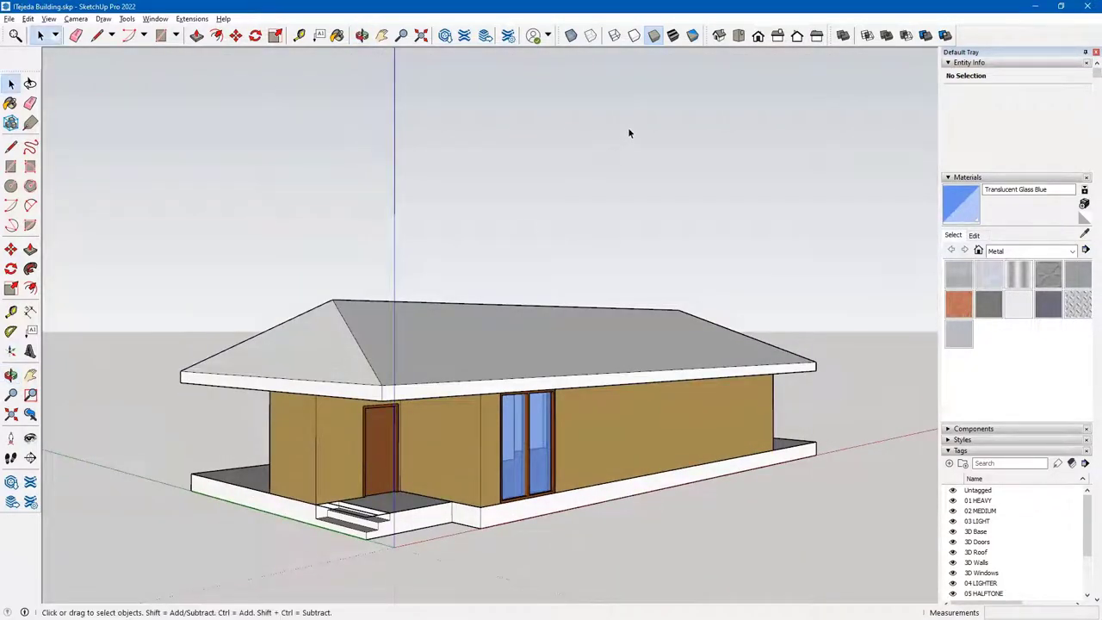
left_click(673, 37)
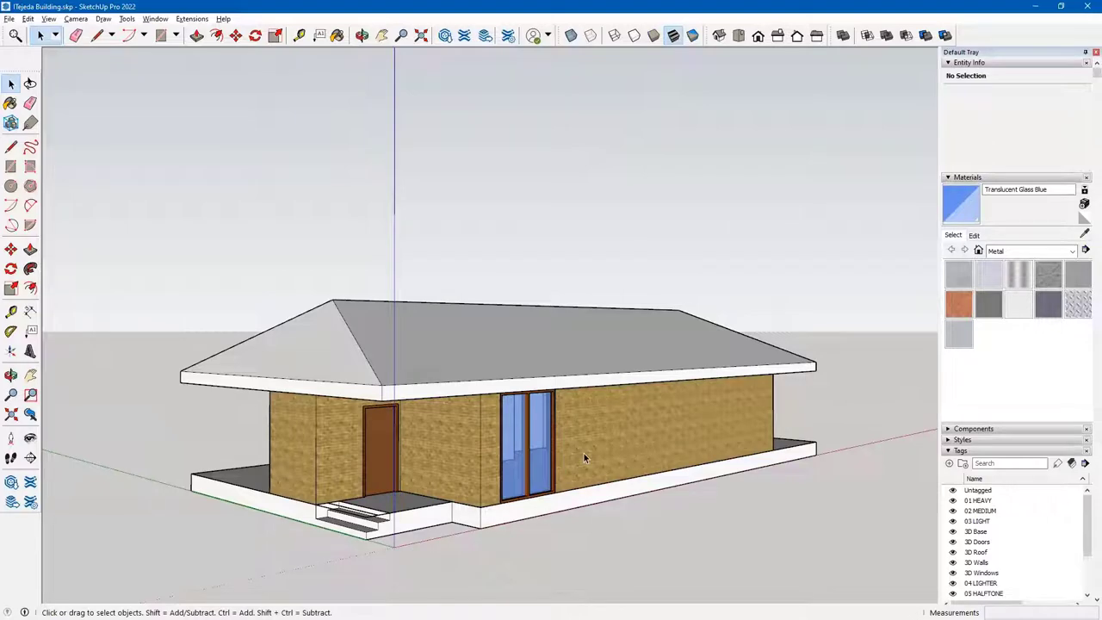
middle_click_drag(568, 456, 519, 495)
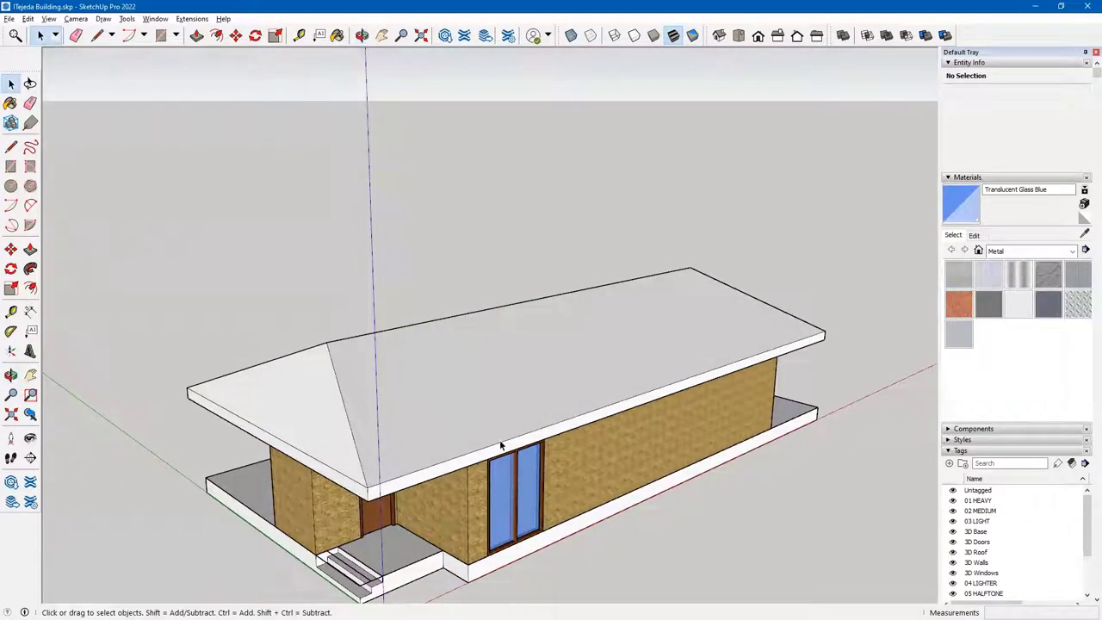
- Try the Roofing Shingles GAF Estates material on the roof group, and replace it with Roofing Shingles Asphalt
scroll(500, 445, "up", 1)
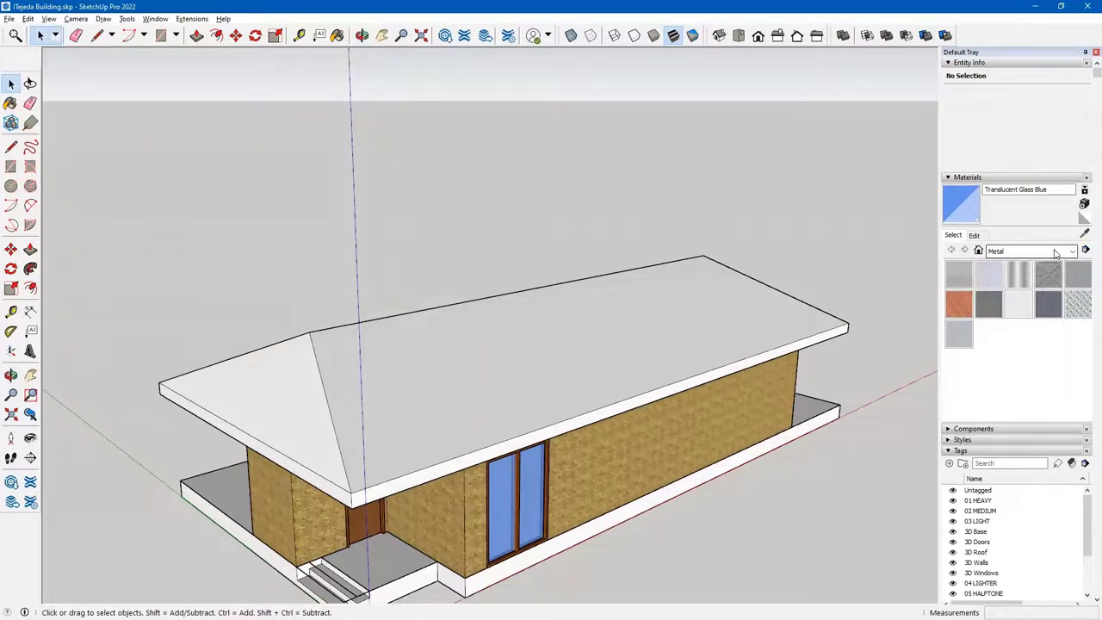
left_click(1072, 251)
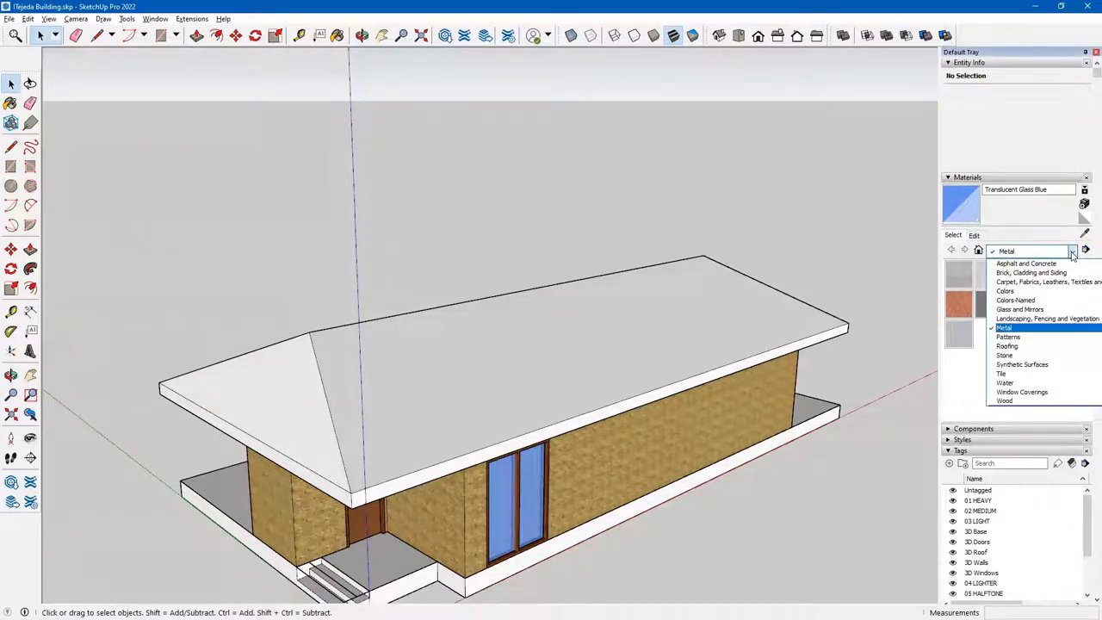
left_click(1017, 347)
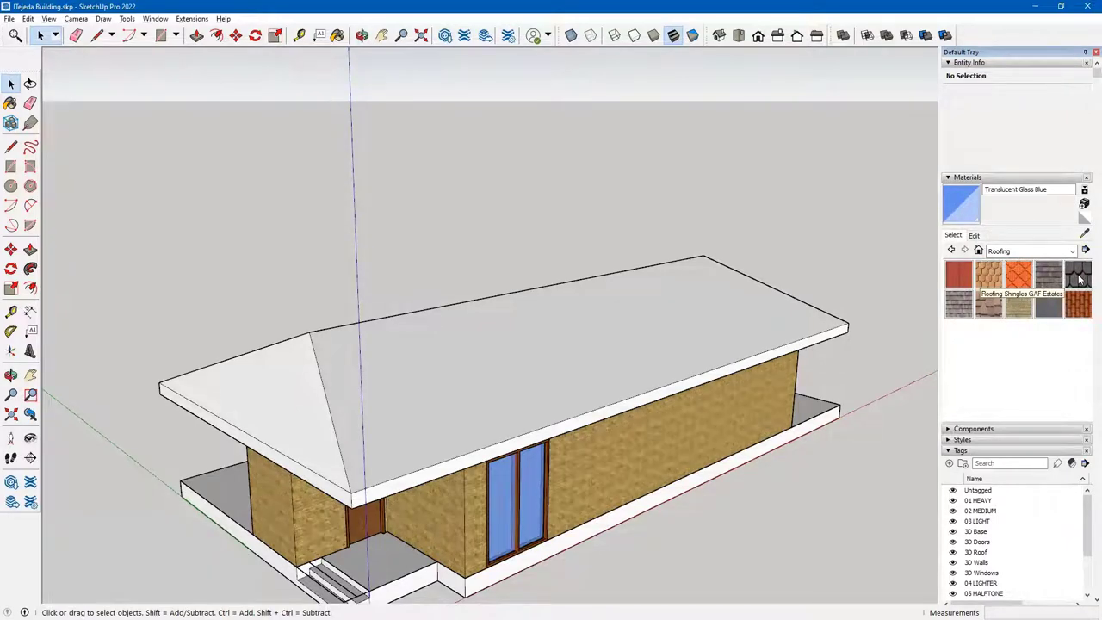
left_click(1078, 275)
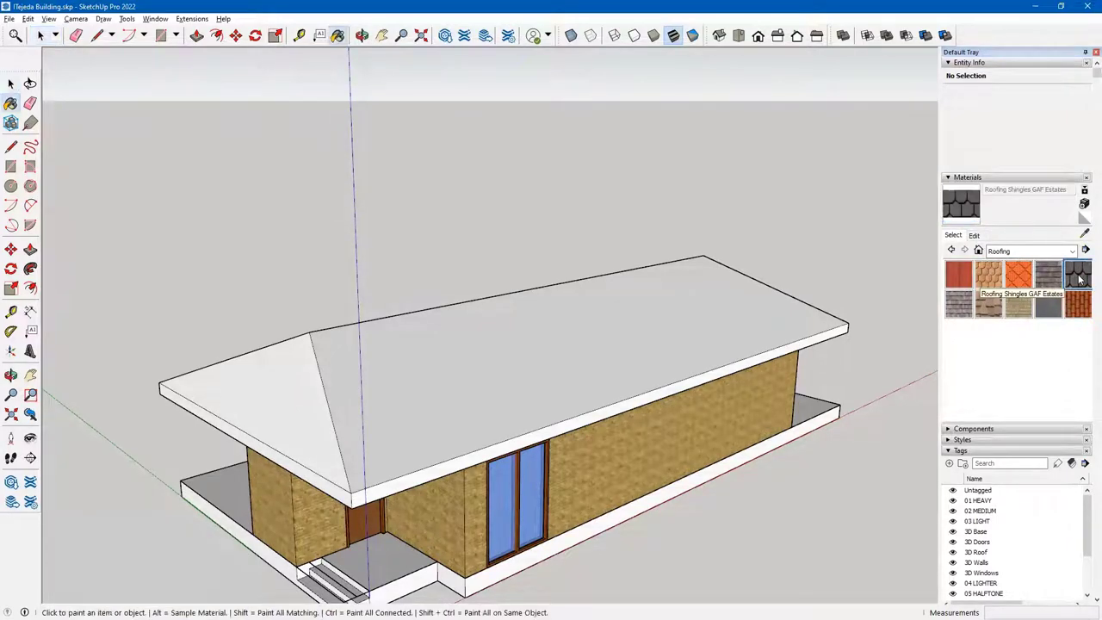
left_click(674, 335)
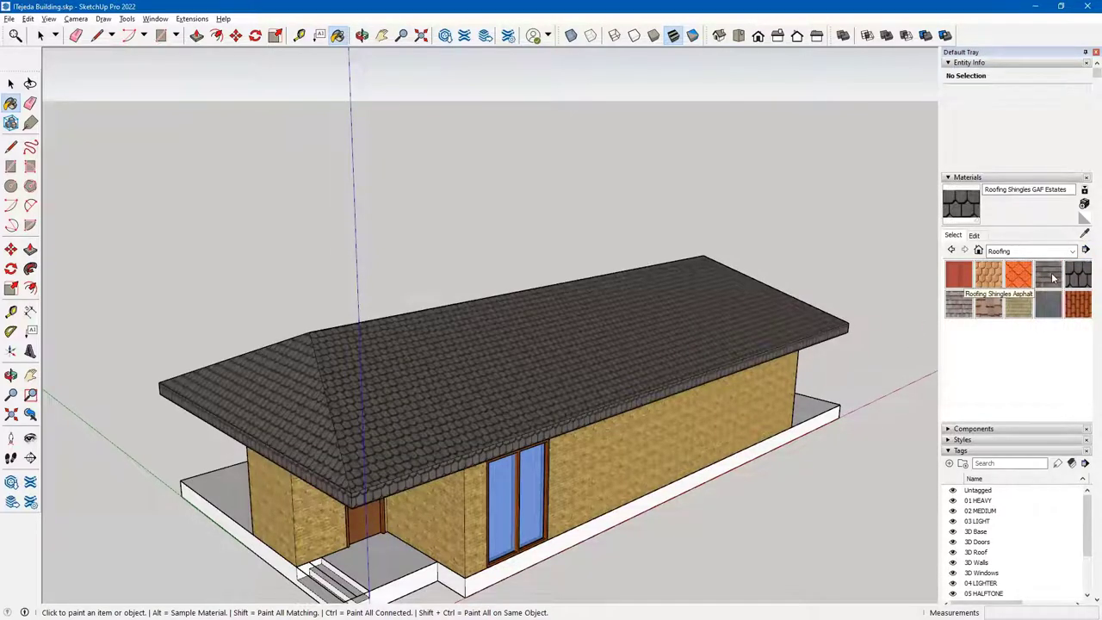
left_click(1049, 275)
left_click(722, 283)
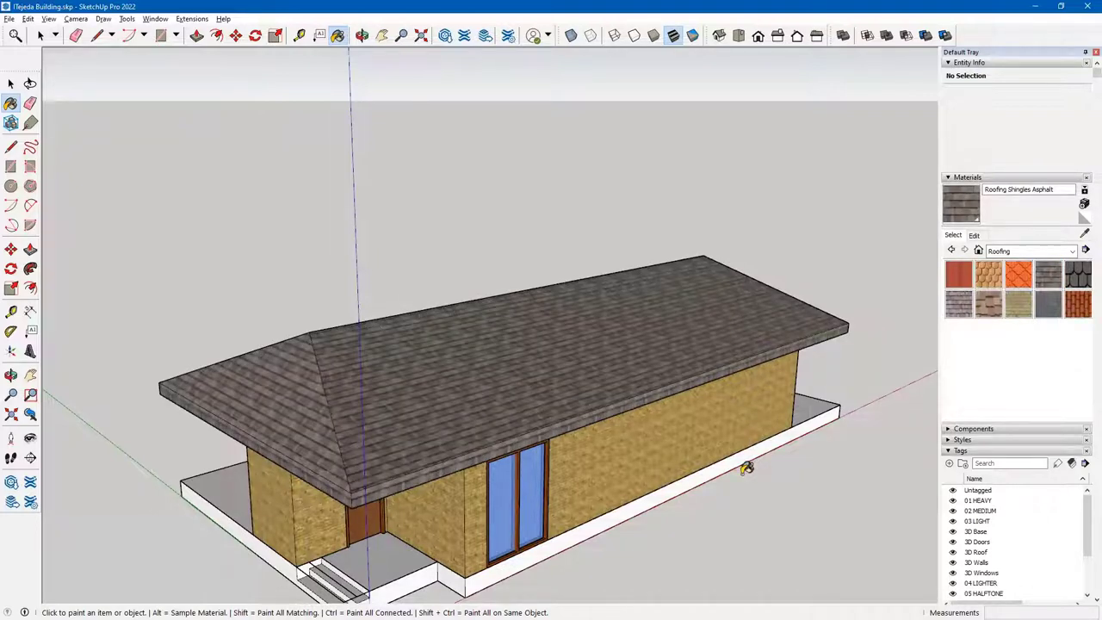
mouse_move(657, 514)
middle_mouse_down()
mouse_move(701, 491)
mouse_move(660, 402)
middle_mouse_up()
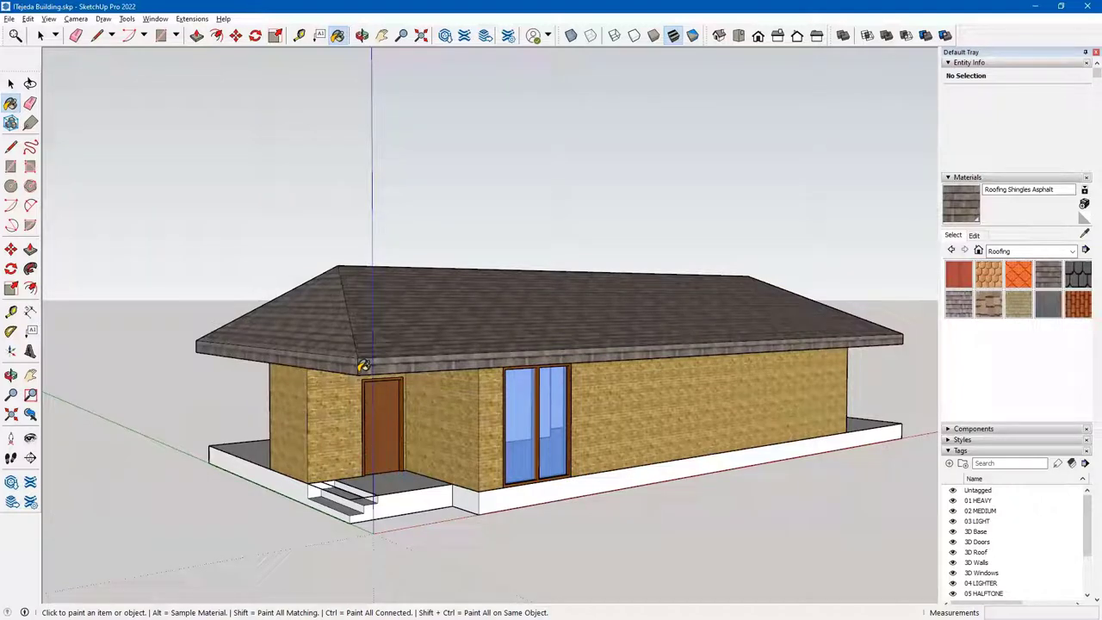
key("space")
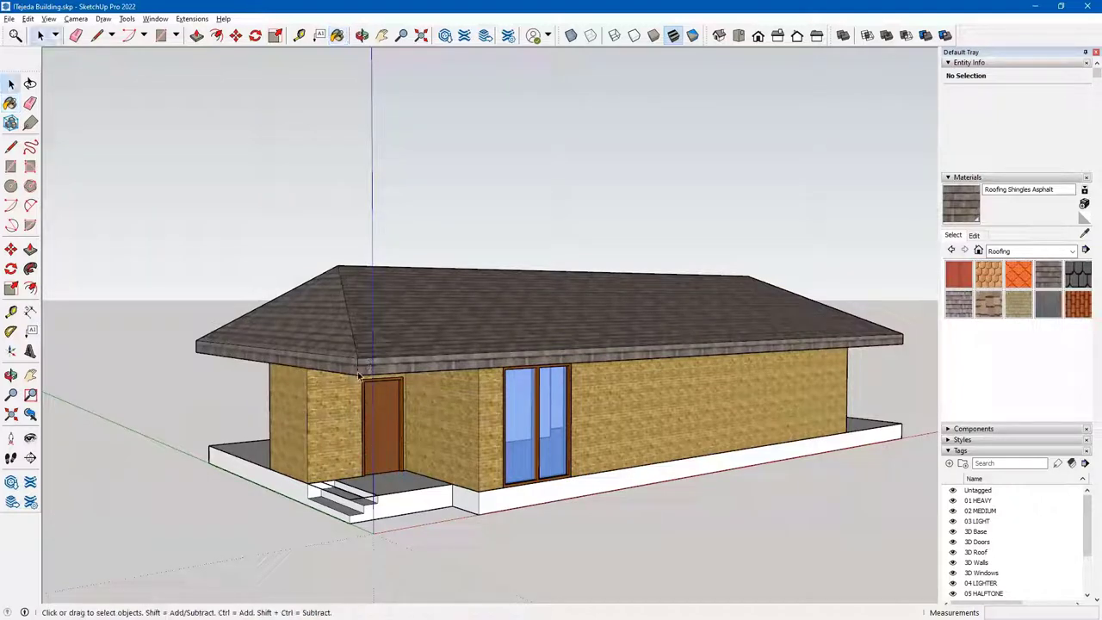
- Inside the roof group, paint the long front and short entrance-side fascia faces with Metal Rusted, and close the group
double_click(327, 325)
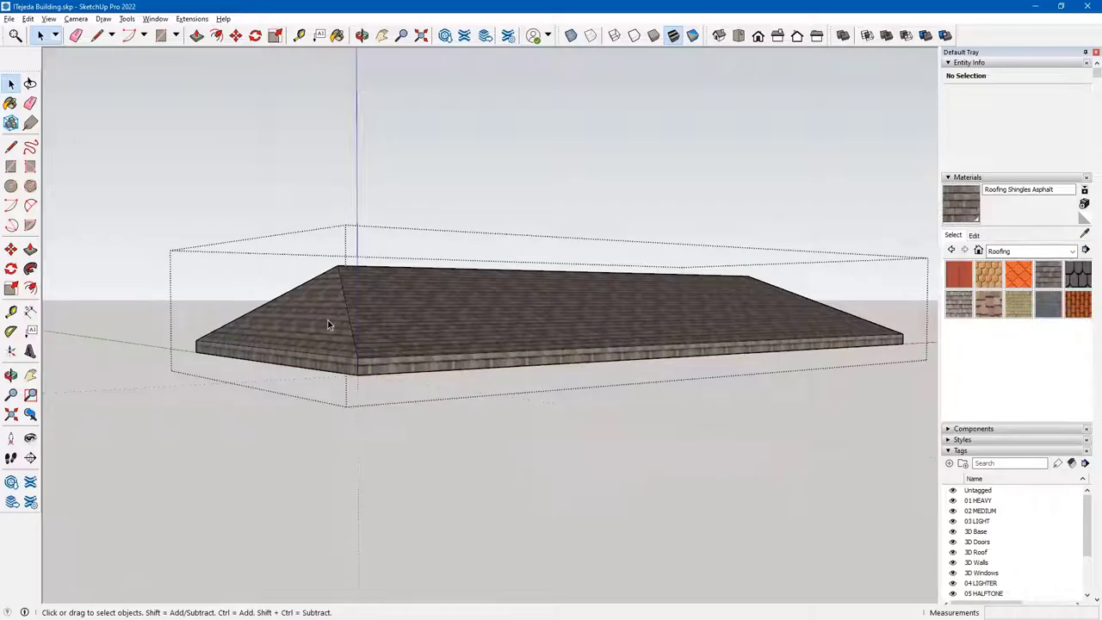
middle_click_drag(475, 312, 537, 423)
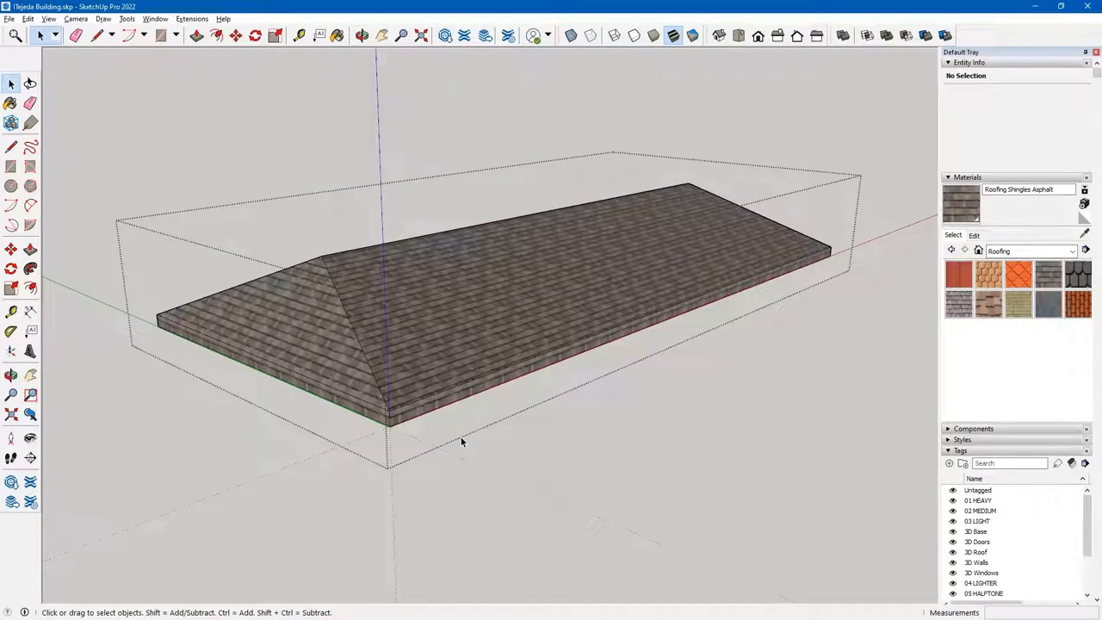
left_click(1073, 251)
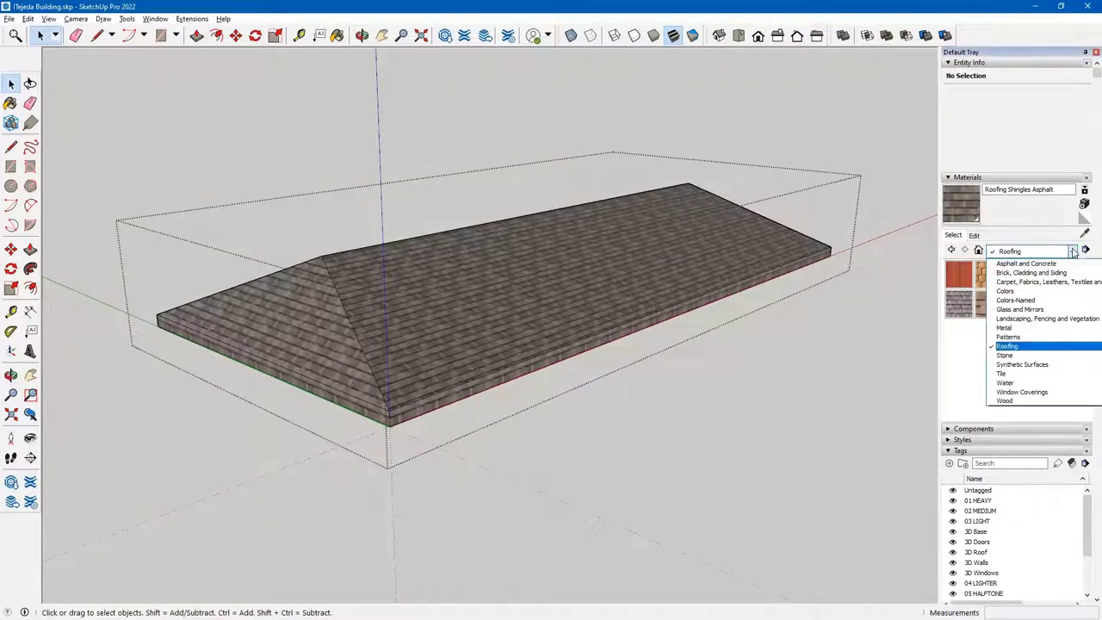
left_click(1019, 329)
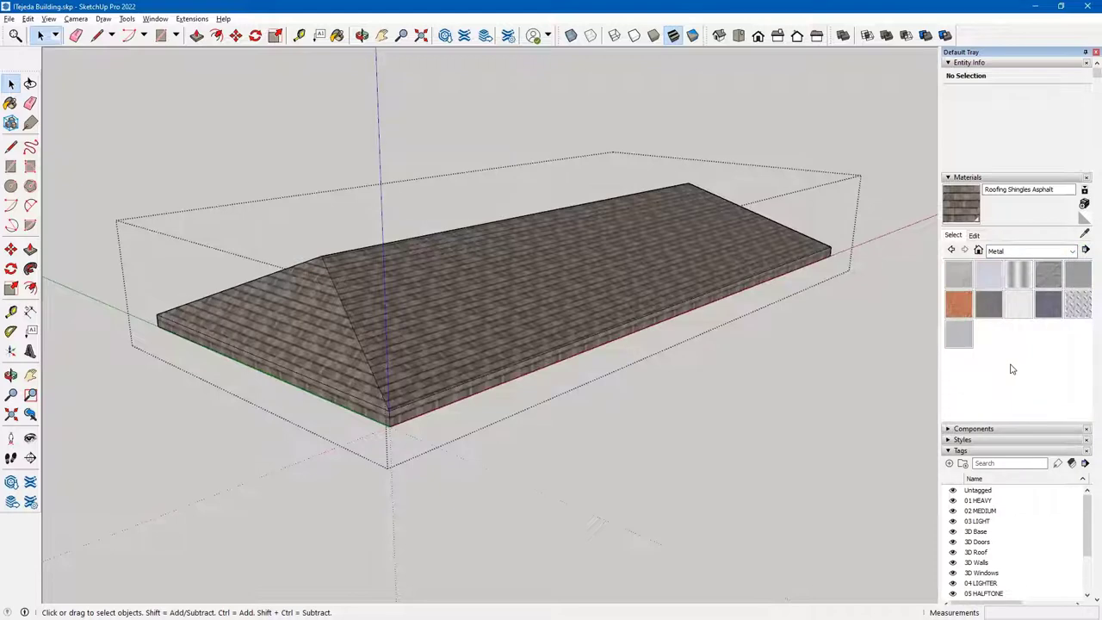
left_click(961, 302)
scroll(424, 422, "up", 1)
scroll(426, 420, "up", 2)
left_click(398, 403)
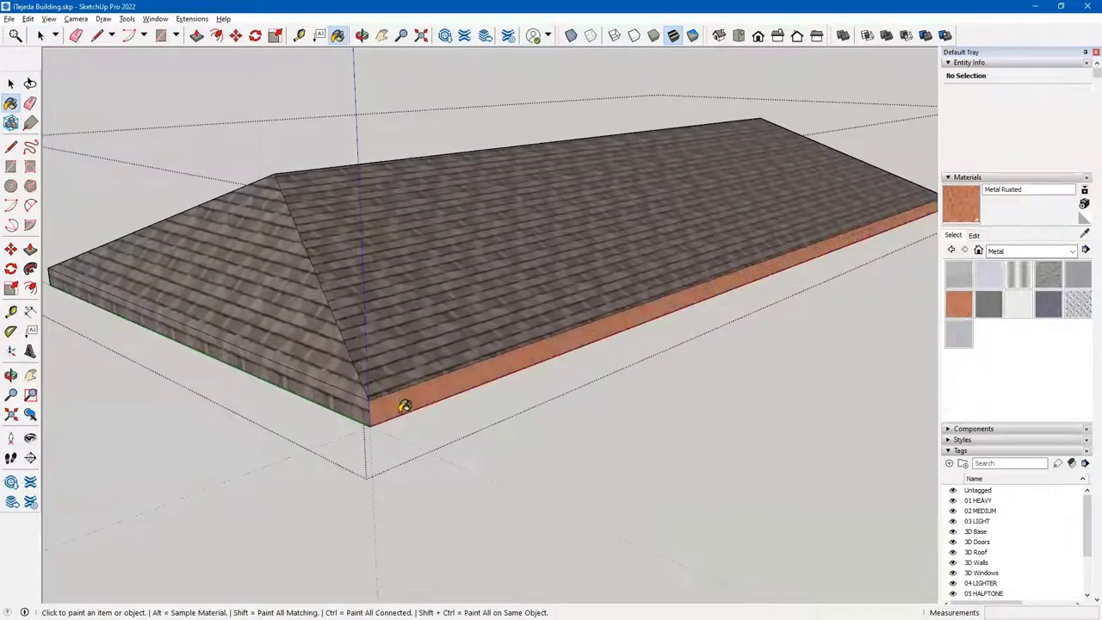
left_click(356, 403)
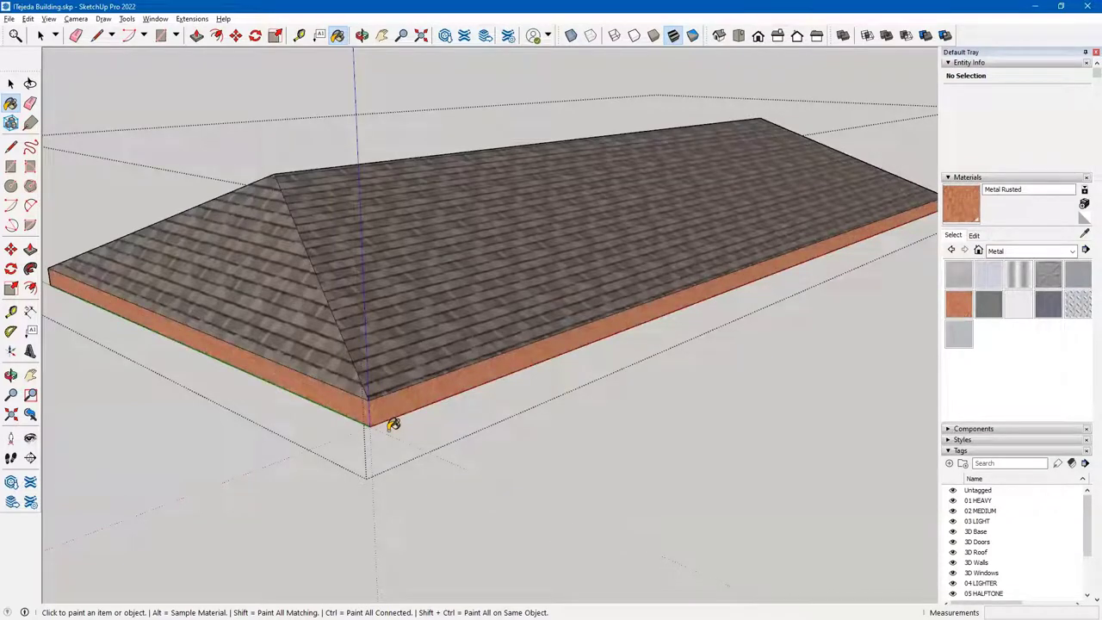
key("space")
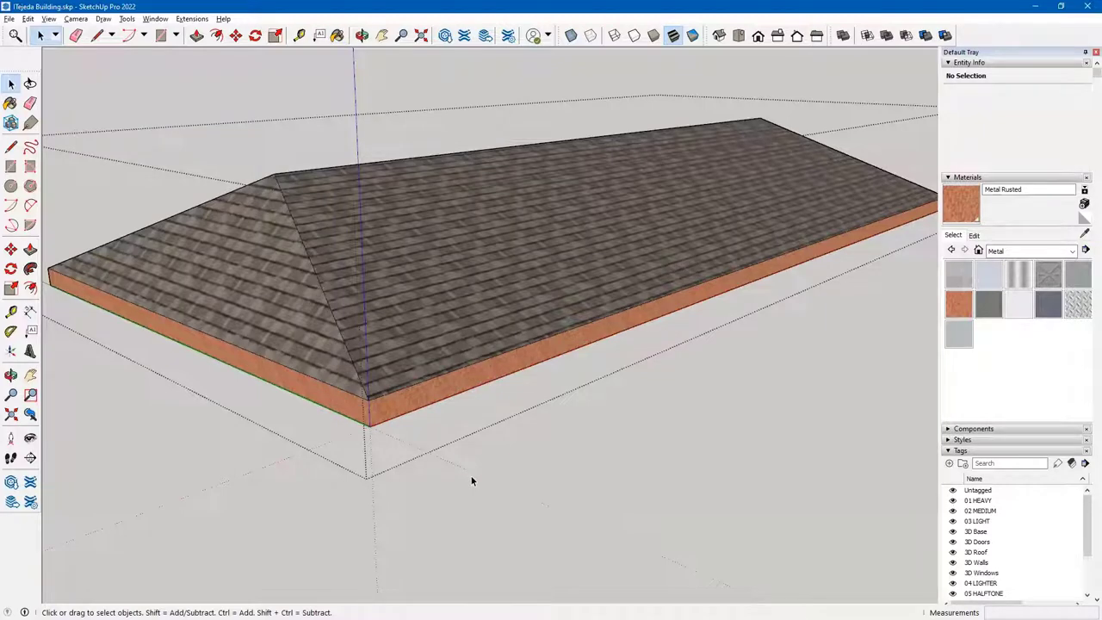
left_click(473, 481)
- Sample the 0043_SaddleBrown material from the frame of the two-pane glazed opening under the eave
middle_click_drag(495, 503, 541, 408)
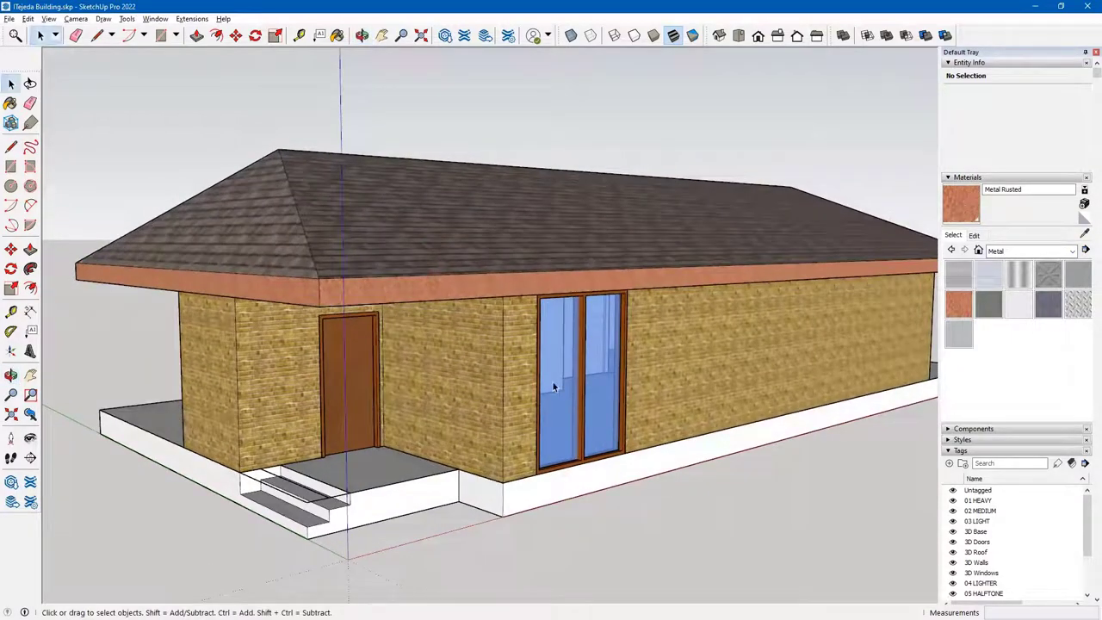
scroll(578, 310, "up", 8)
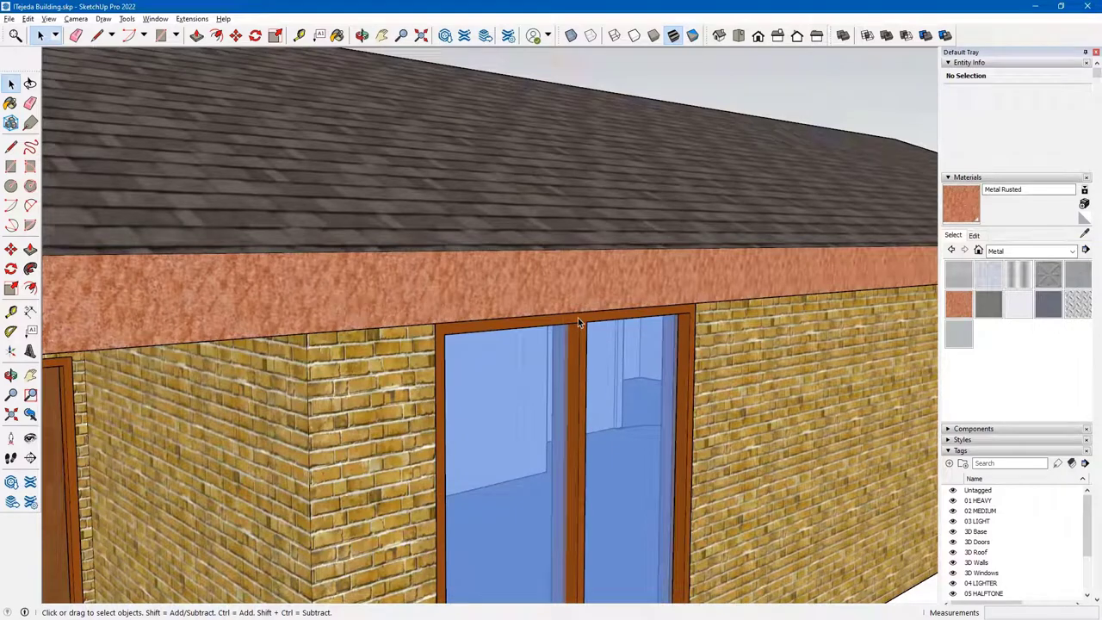
left_click(1085, 238)
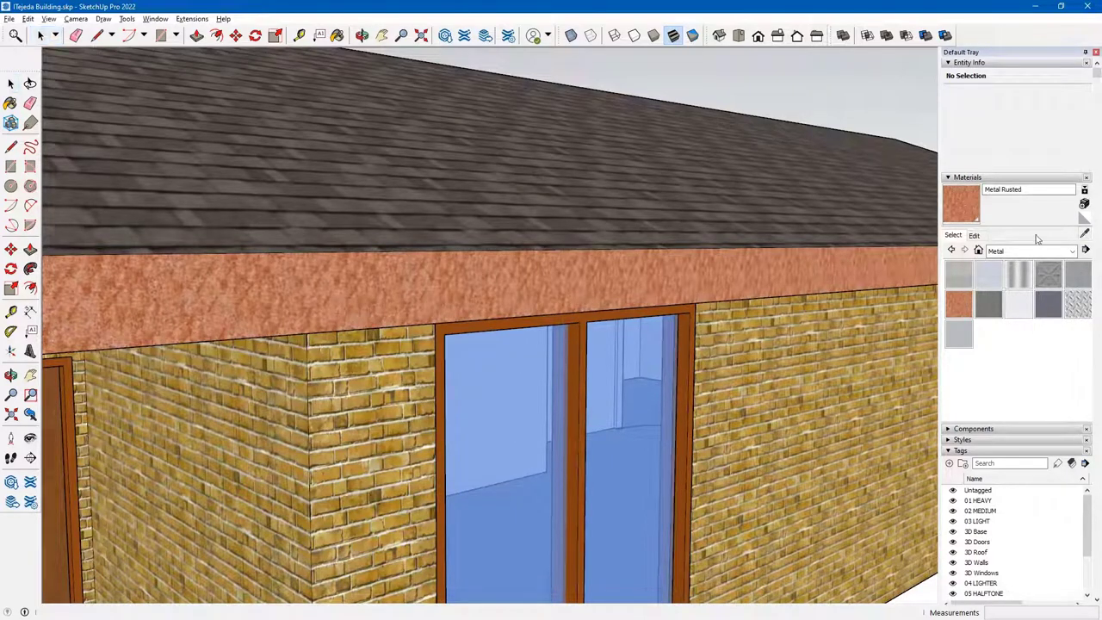
left_click(686, 366)
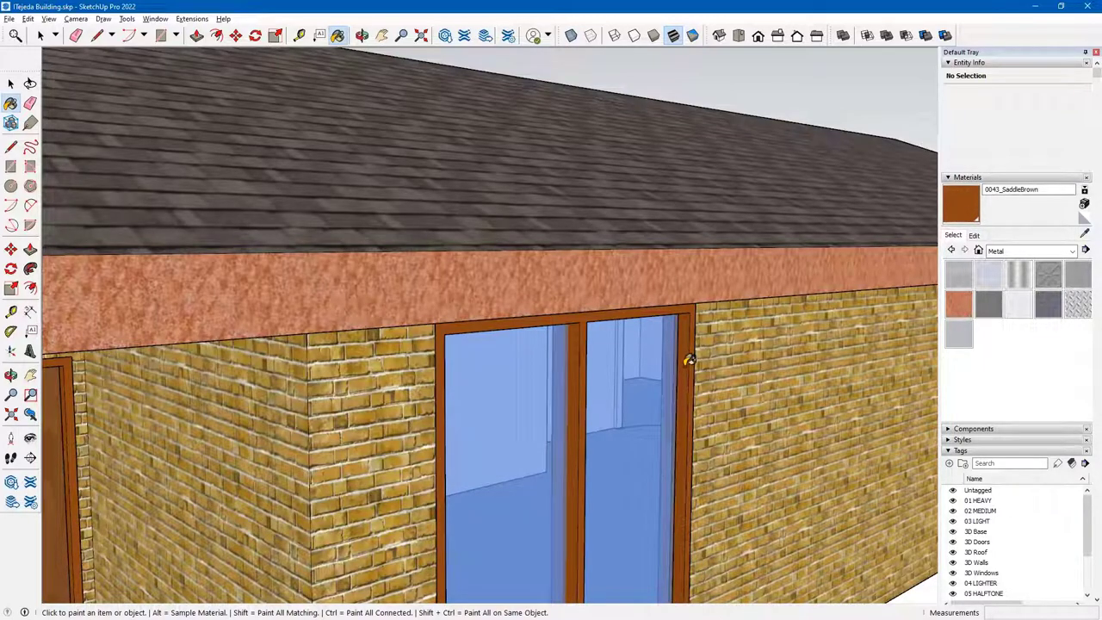
key("space")
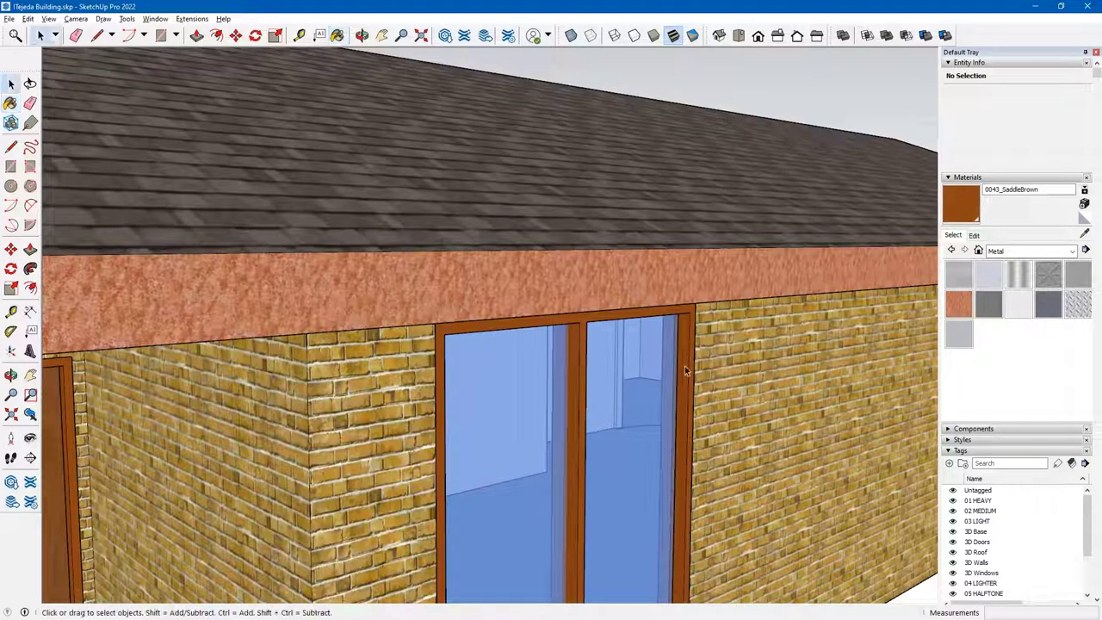
- Inside the roof group, paint the long front and short entrance-side fascia faces with 0043_SaddleBrown
left_click(685, 366)
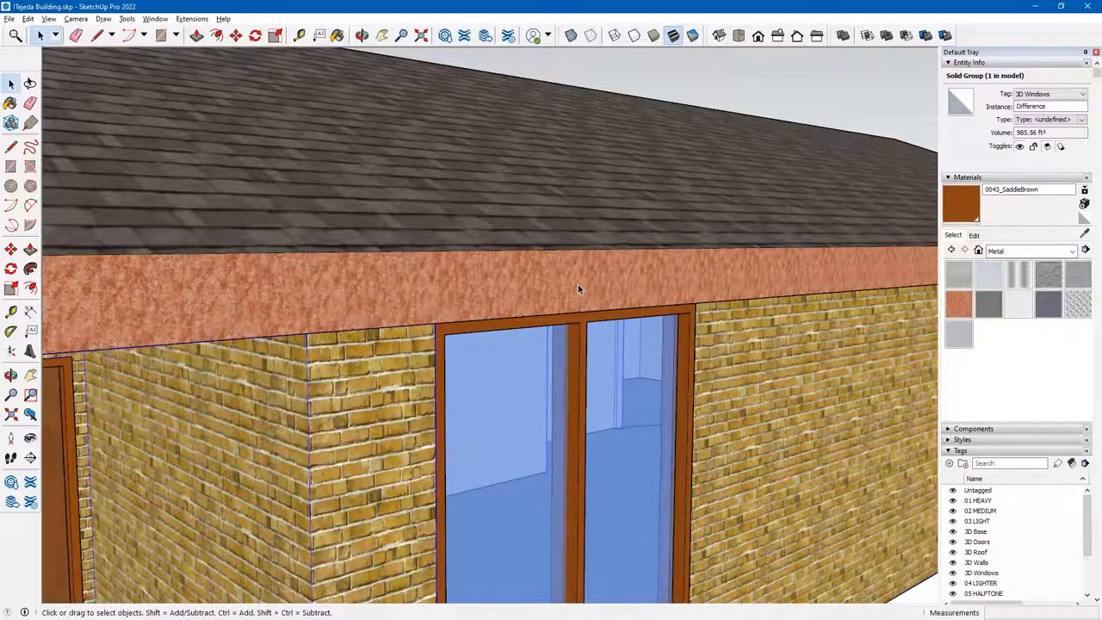
key("Delete")
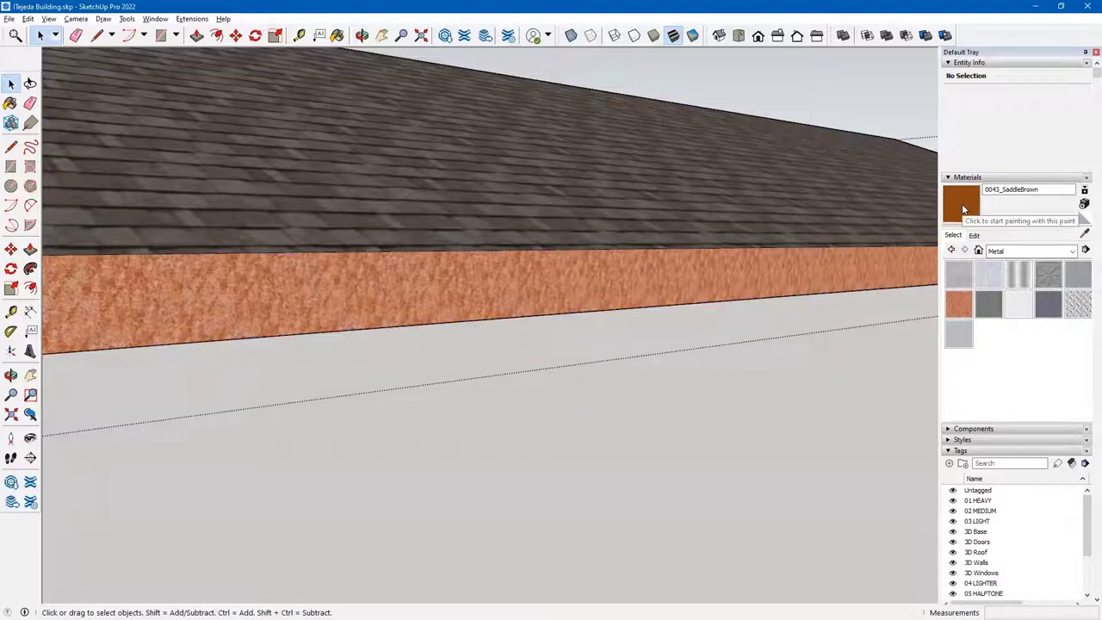
left_click(962, 208)
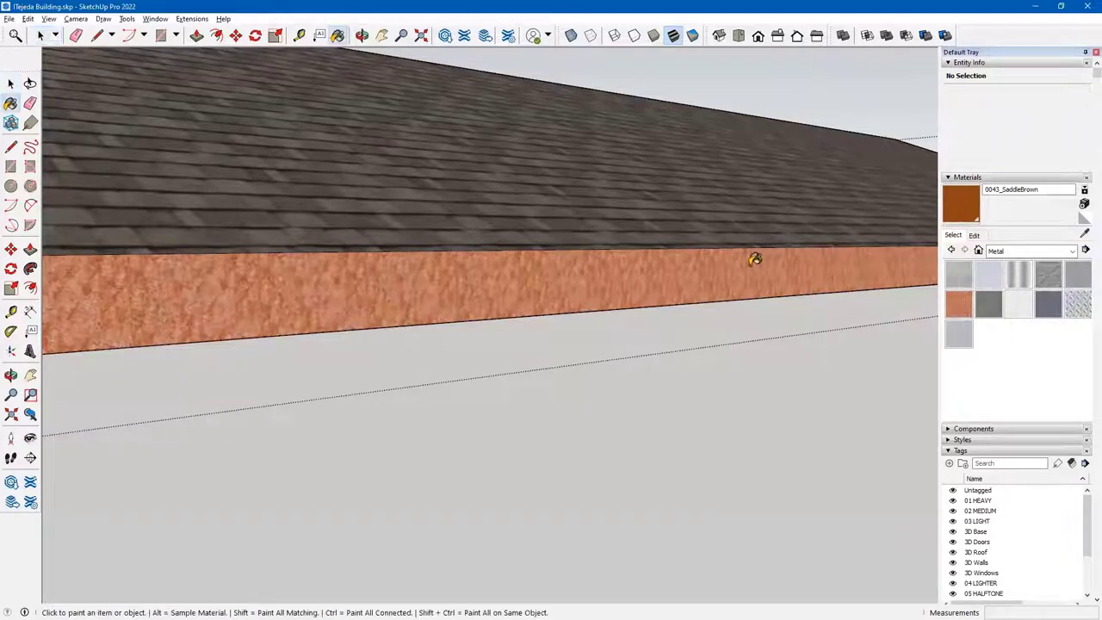
left_click(732, 265)
scroll(725, 275, "down", 3)
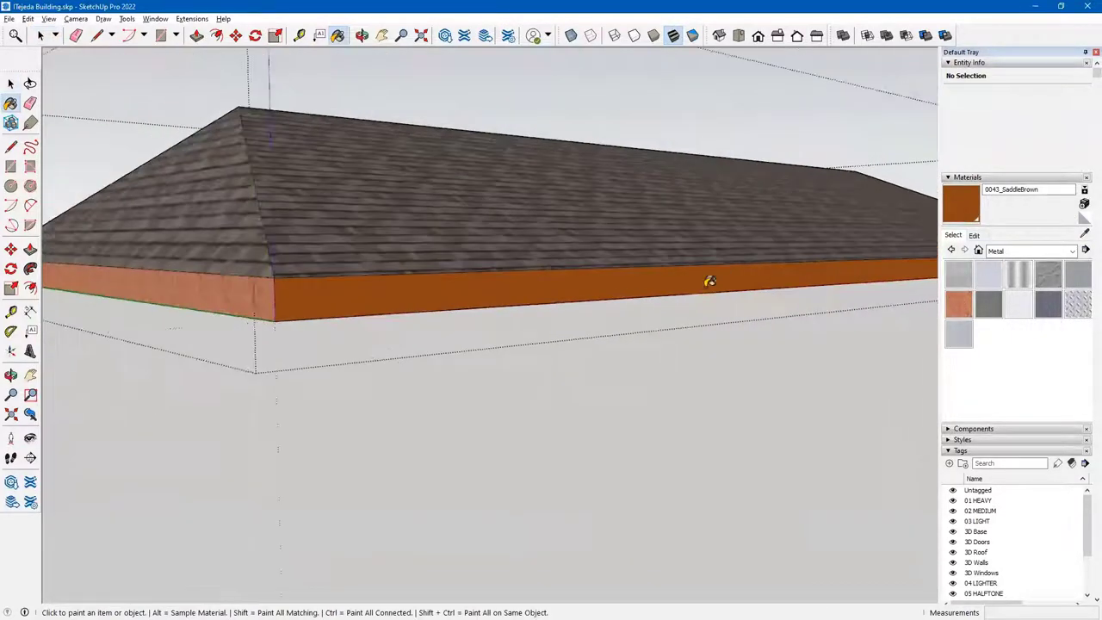
left_click(258, 285)
scroll(373, 298, "down", 3)
- Paint the rest of the roof's fascia with 0043_SaddleBrown, and close the roof group
scroll(310, 258, "up", 2)
middle_click_drag(310, 258, 537, 374)
scroll(517, 373, "up", 3)
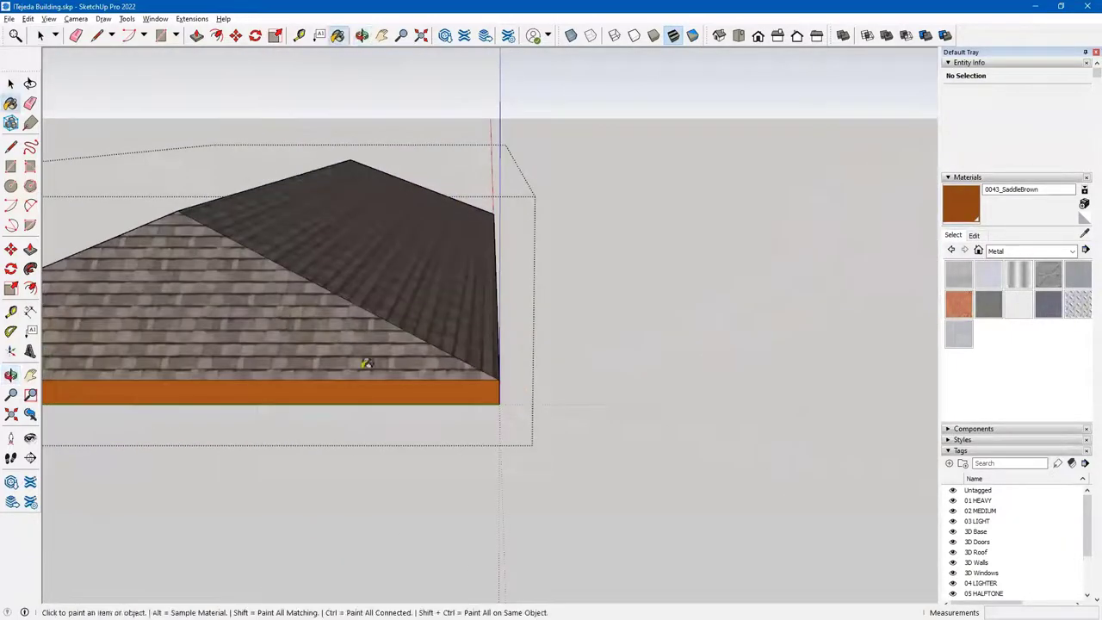
middle_click_drag(174, 352, 526, 381)
left_click(487, 375)
scroll(253, 274, "down", 3)
mouse_move(226, 249)
middle_mouse_down()
mouse_move(177, 215)
mouse_move(676, 384)
mouse_move(455, 344)
middle_mouse_up()
mouse_move(247, 332)
middle_mouse_down()
mouse_move(273, 367)
mouse_move(517, 348)
mouse_move(479, 356)
middle_mouse_up()
scroll(474, 364, "up", 5)
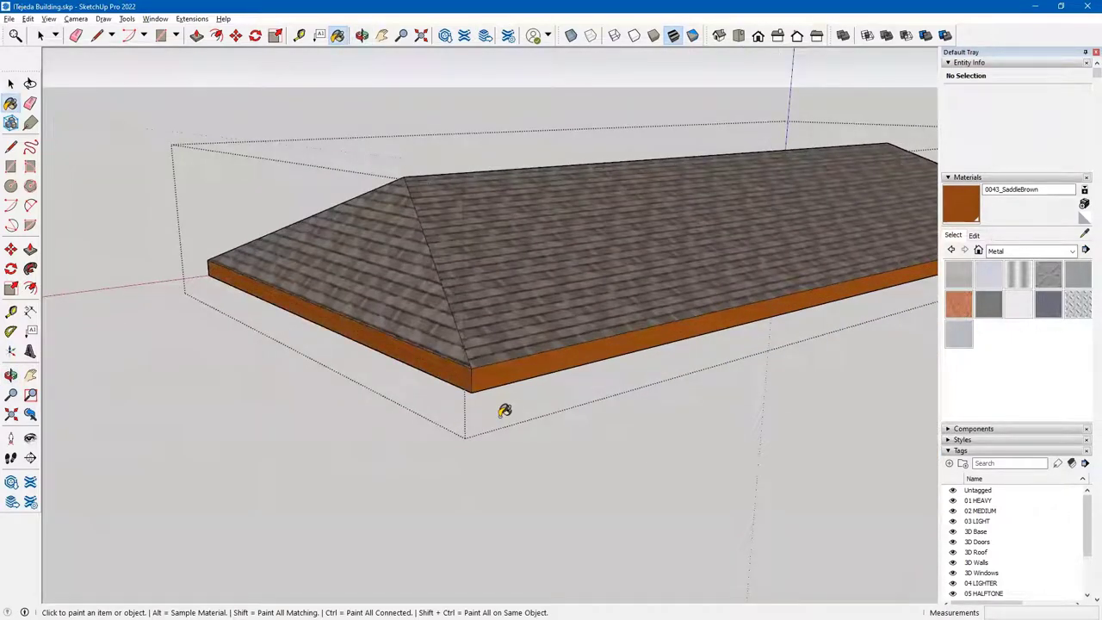
key("space")
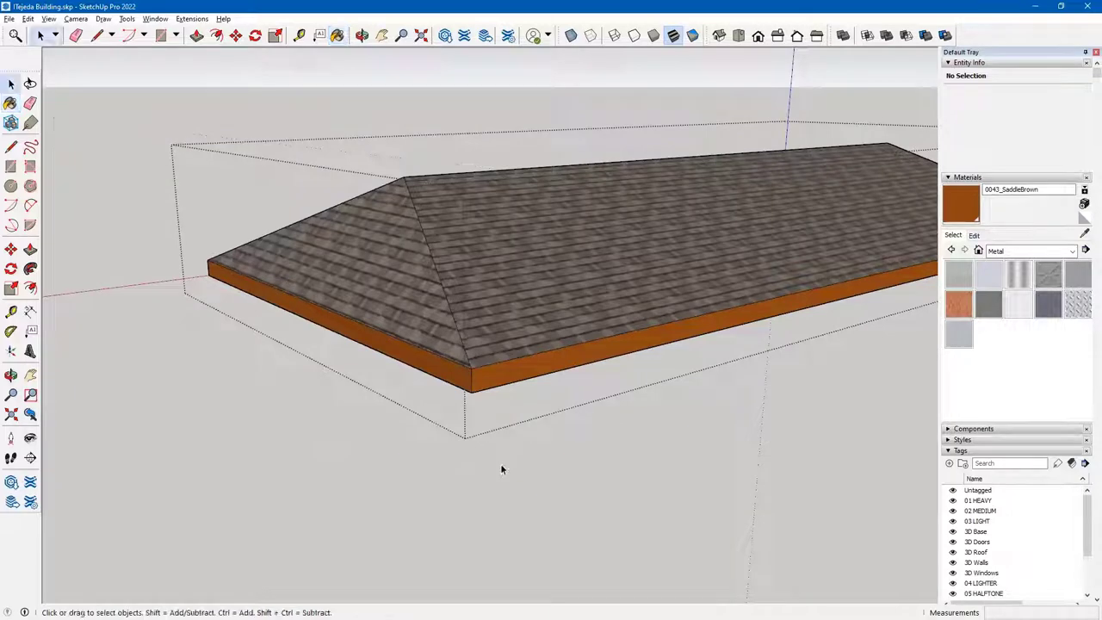
key("Escape")
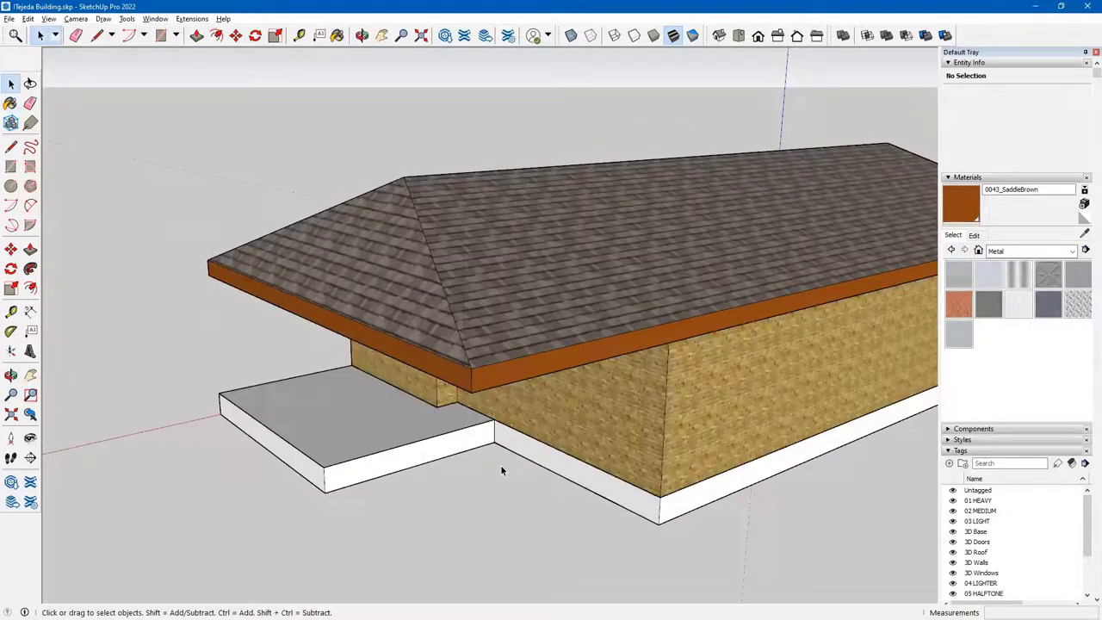
- Reopen the roof group, paint its whole underside with 0043_SaddleBrown, and close the group
middle_click_drag(551, 402, 338, 272)
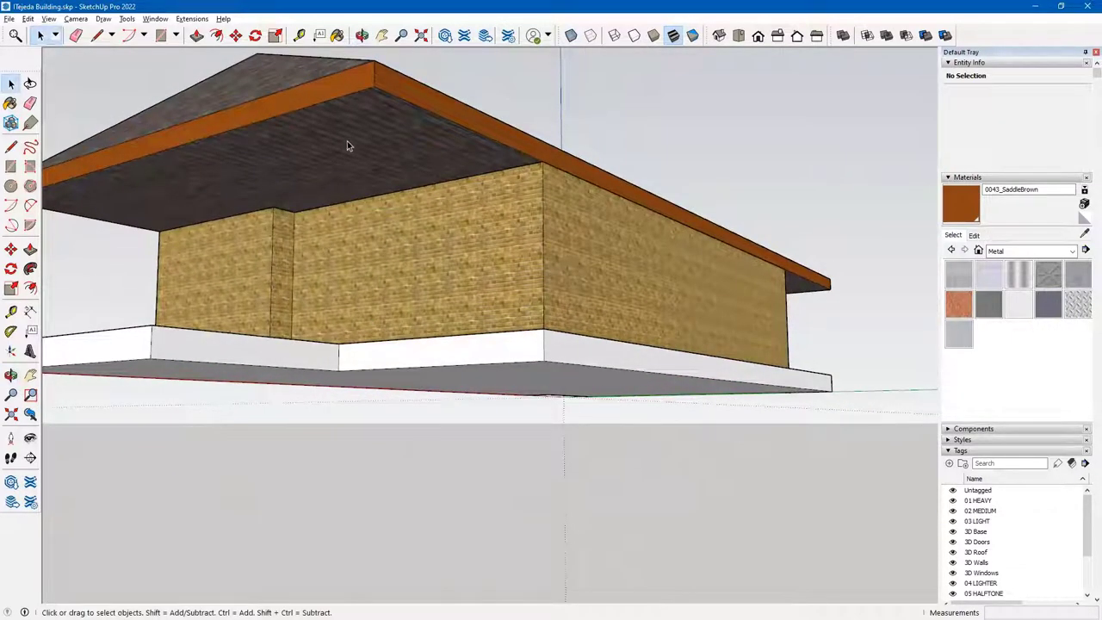
middle_click_drag(349, 145, 364, 270)
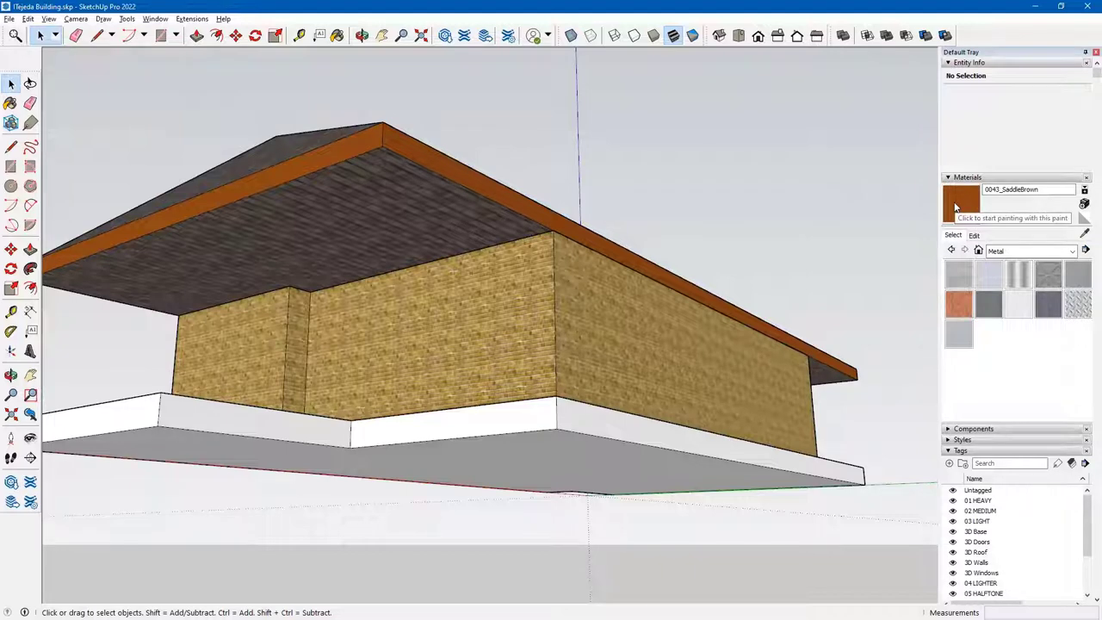
double_click(381, 213)
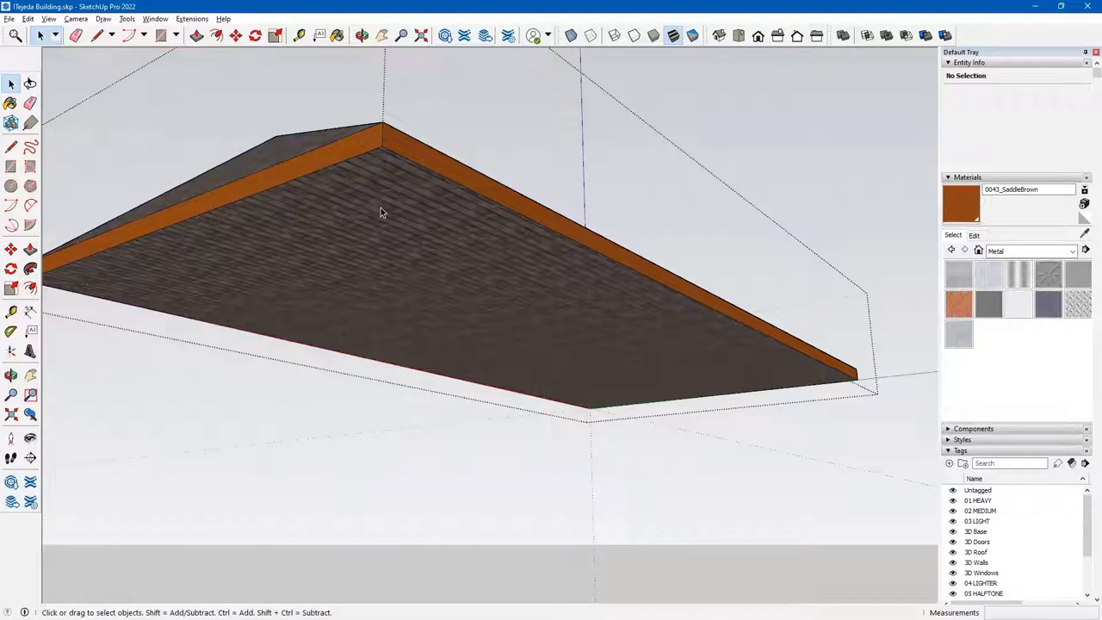
left_click(956, 205)
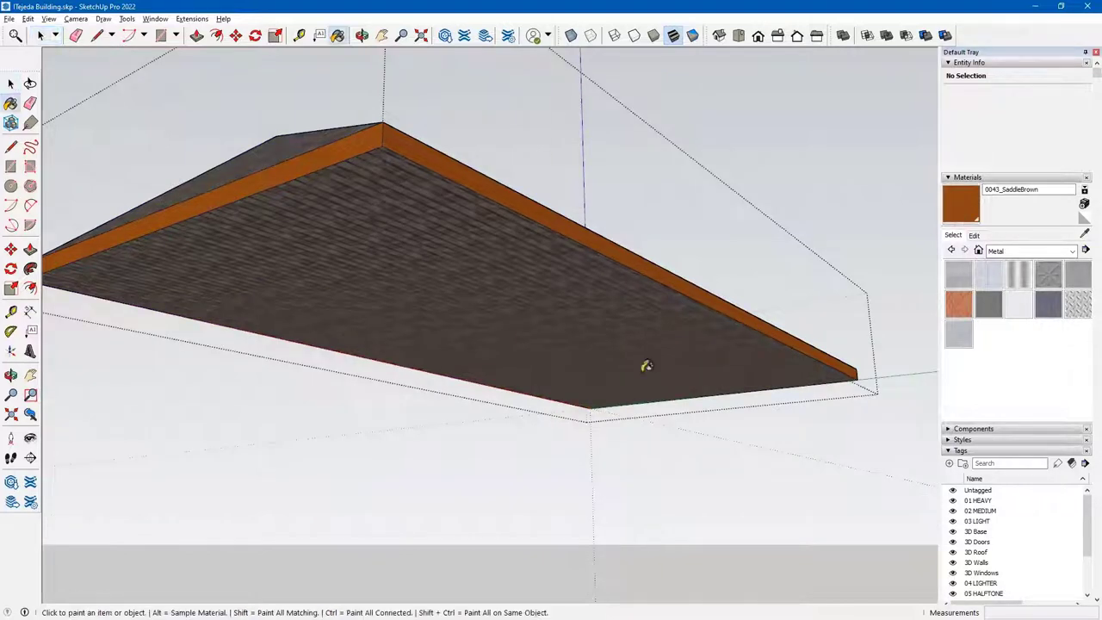
left_click(441, 281)
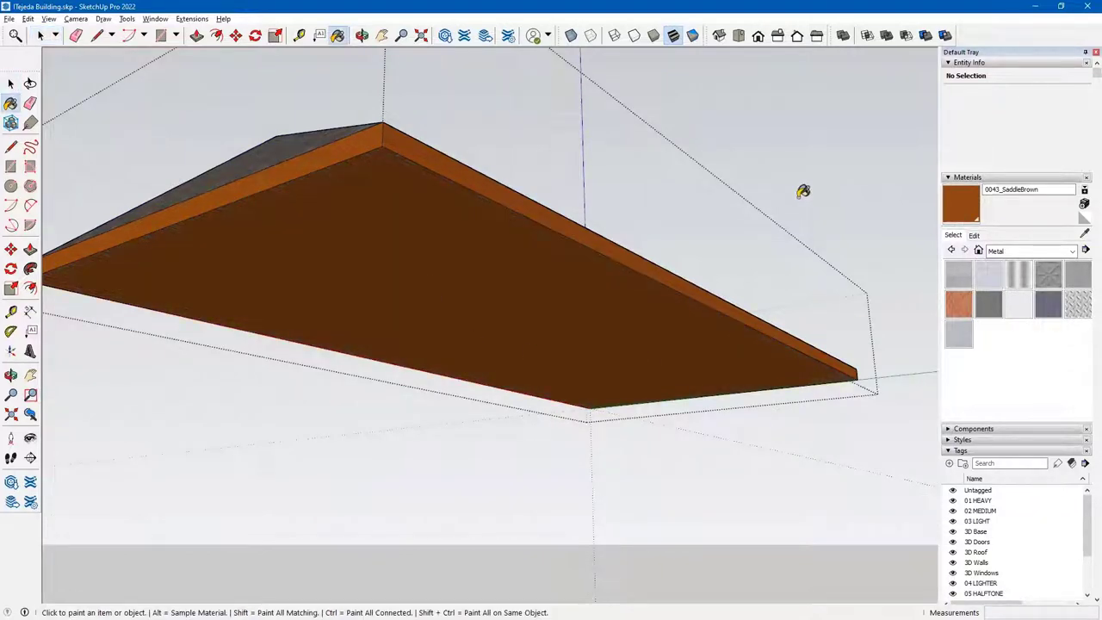
key("space")
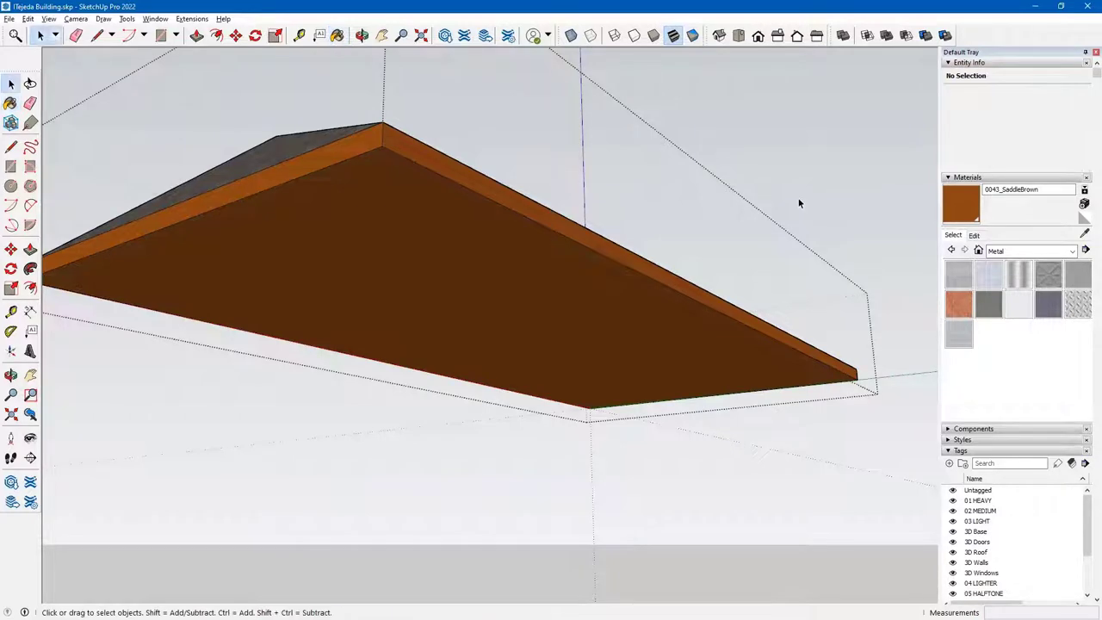
key("Escape")
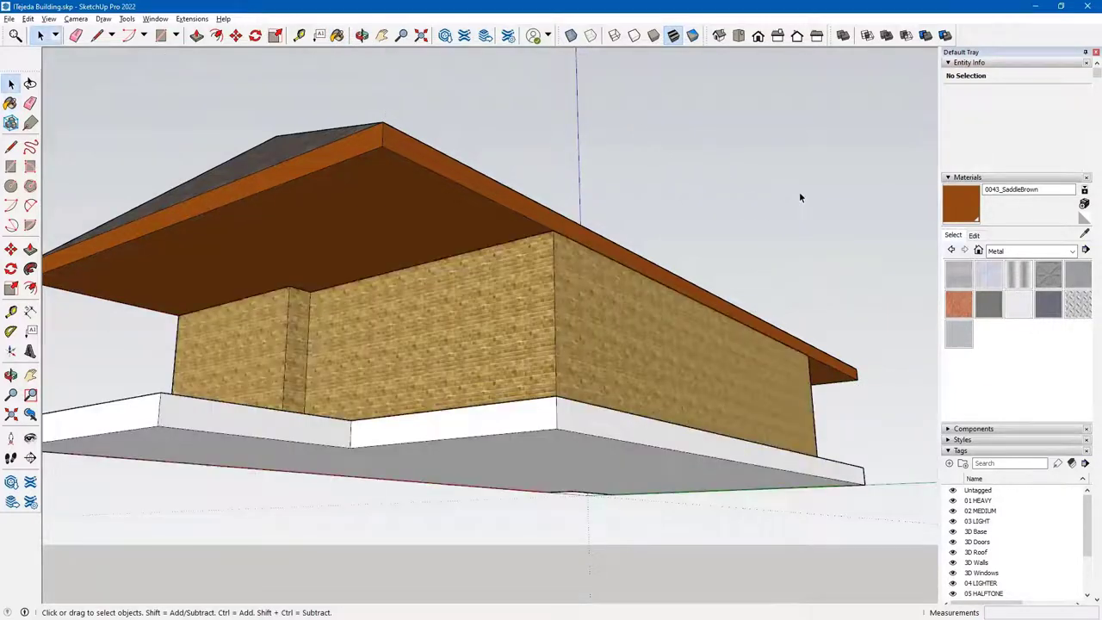
- Clear the hip roof group away from the building so the wall tops are exposed
middle_click_drag(630, 246, 698, 436)
middle_click_drag(458, 392, 758, 221)
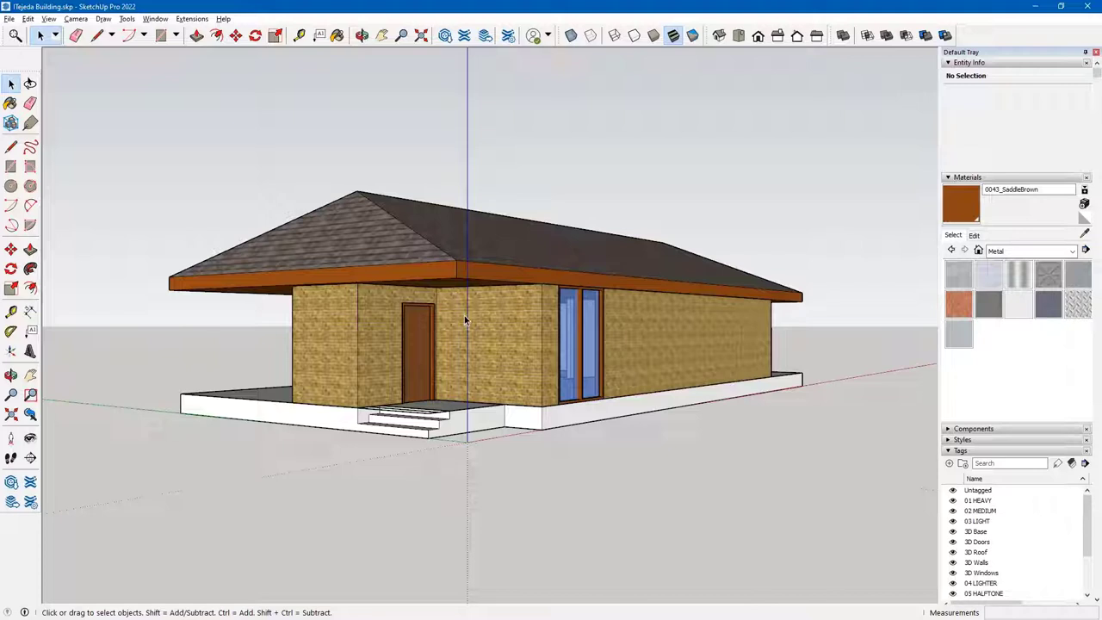
left_click(418, 248)
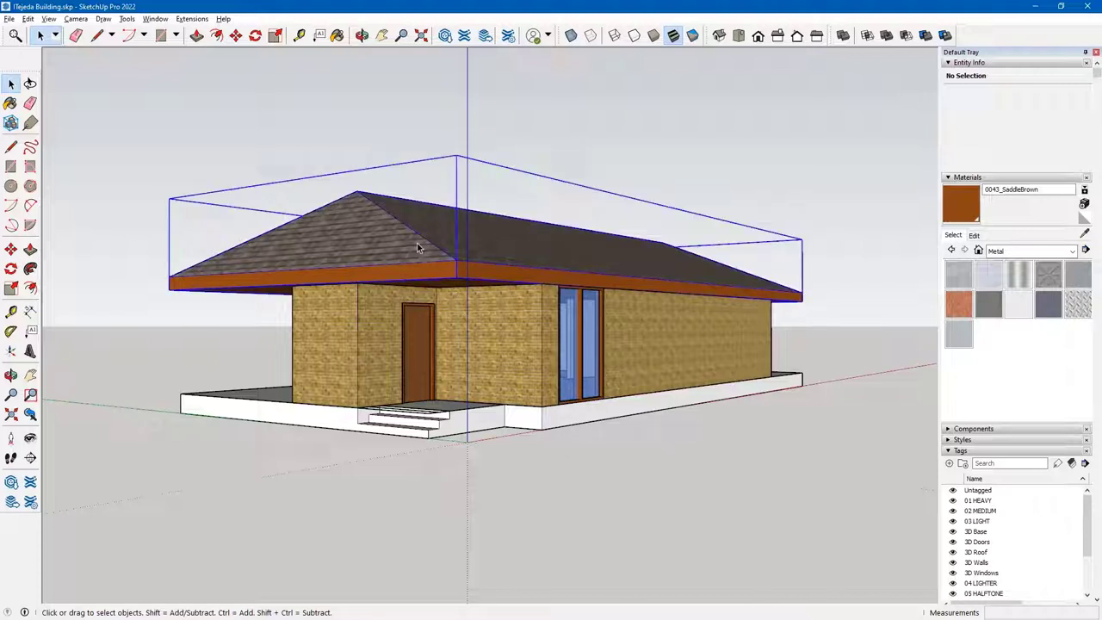
right_click(417, 248)
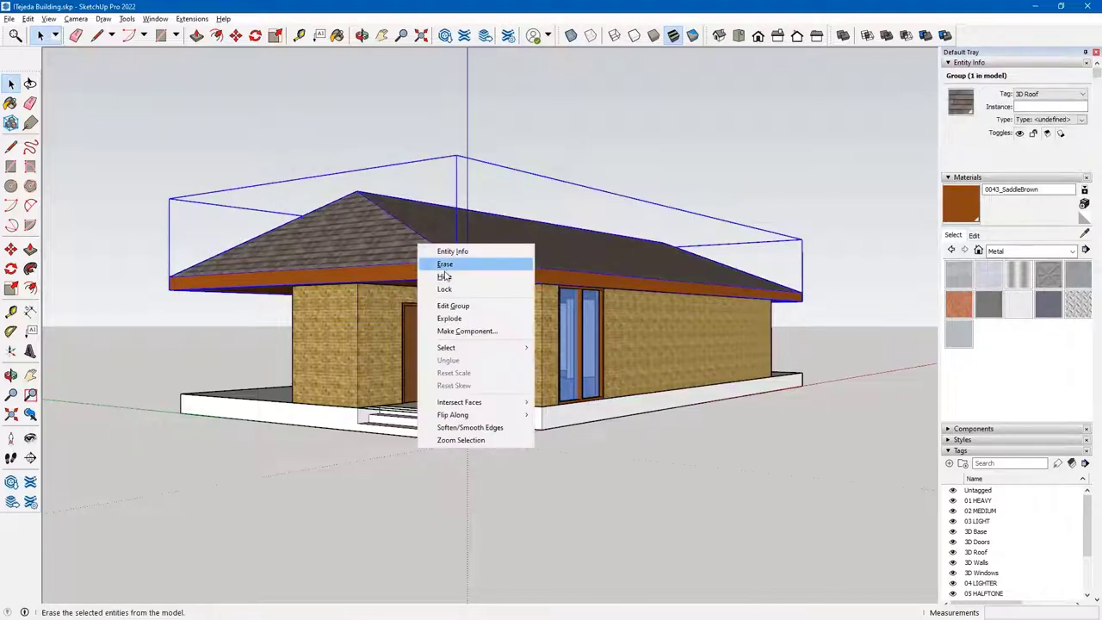
left_click(439, 261)
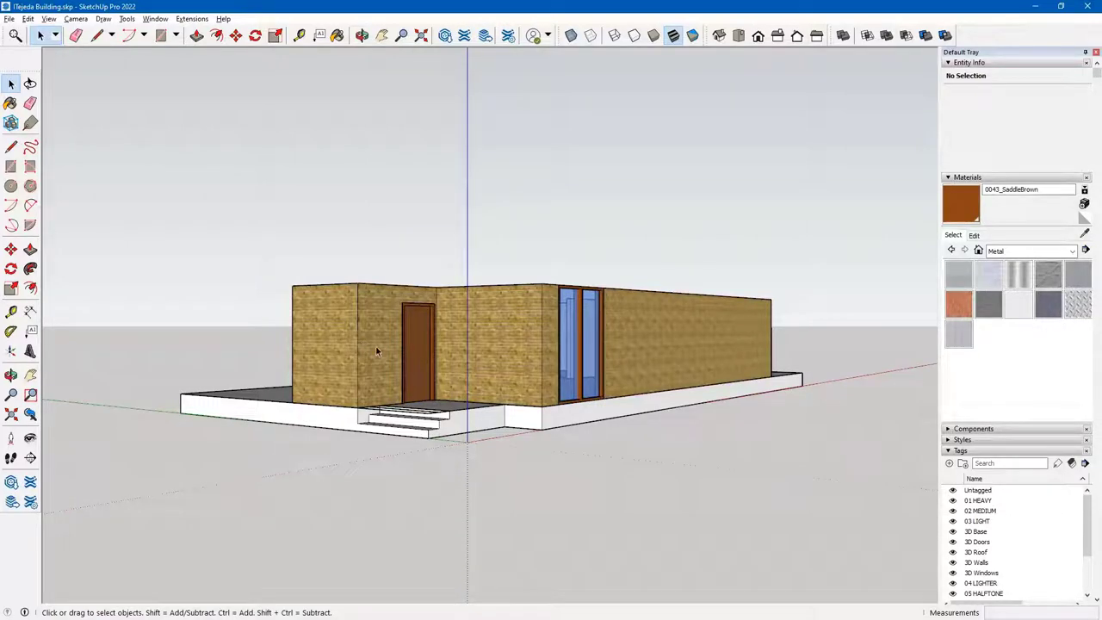
- Try a 50' 5" by 15' 4" rectangle across the wall tops, from the kitchen-end front corner to the outer entrance-side wall corner
middle_click_drag(499, 318, 419, 540)
scroll(450, 458, "down", 2)
scroll(450, 458, "down", 3)
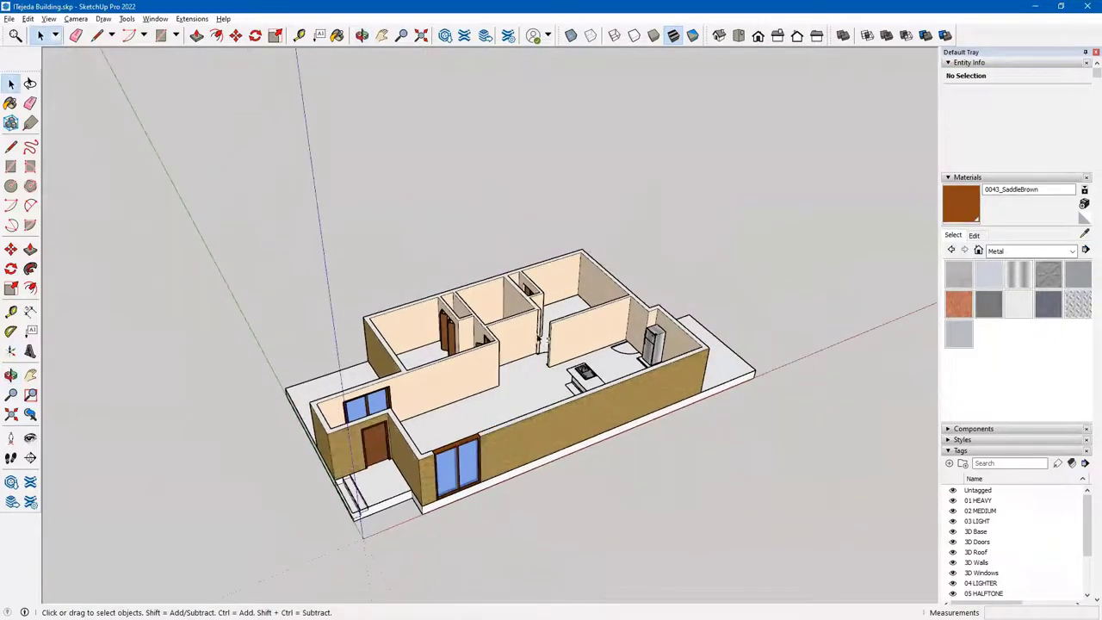
middle_click_drag(600, 257, 517, 390)
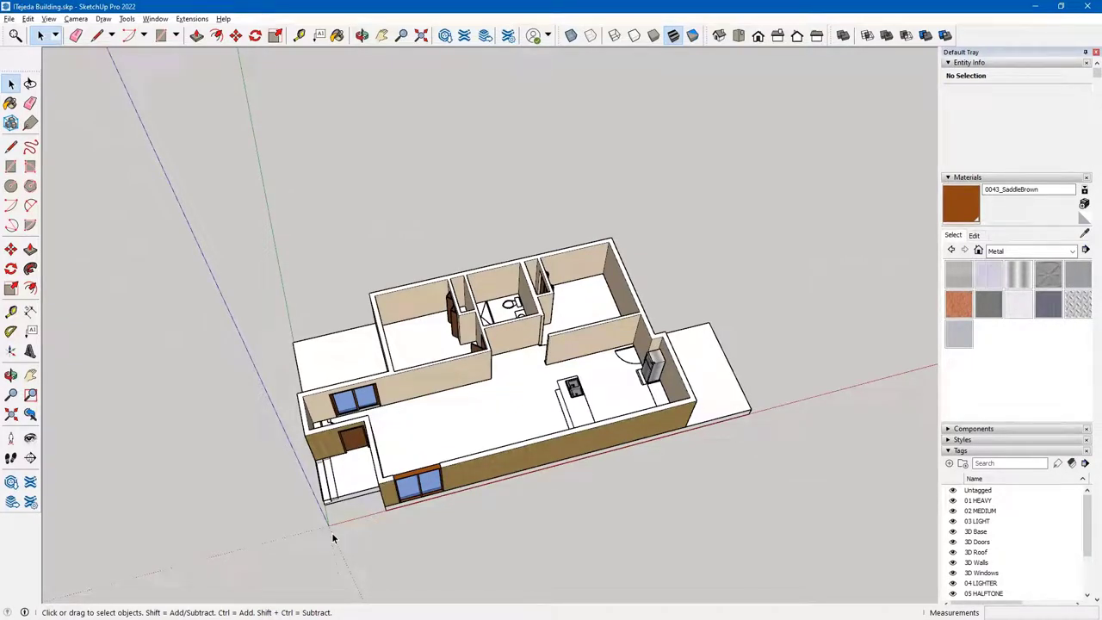
left_click(11, 166)
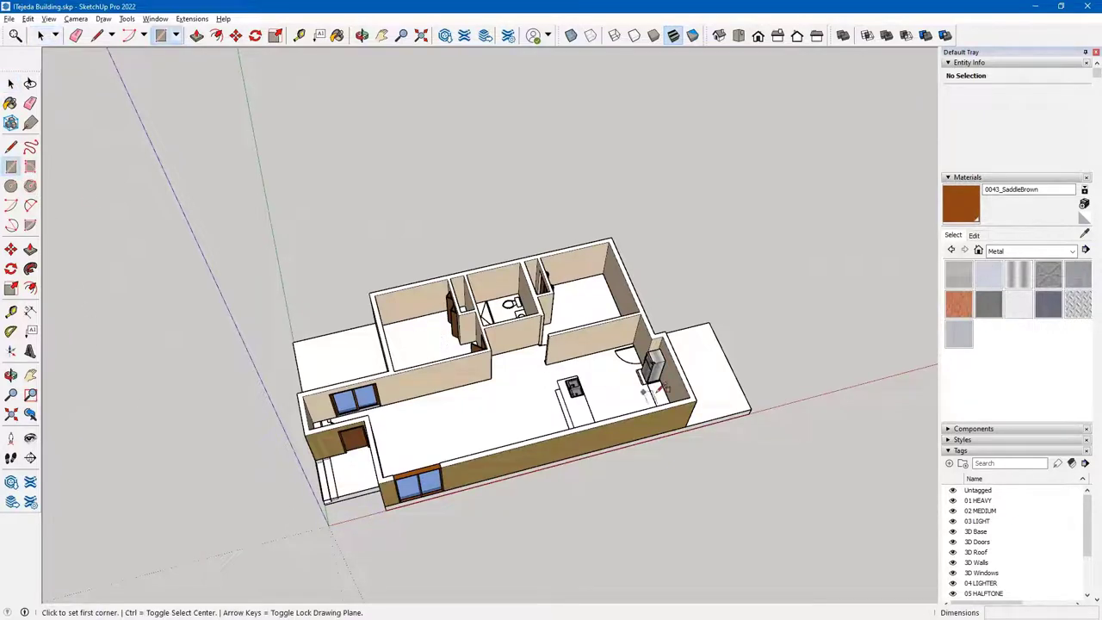
left_click(697, 400)
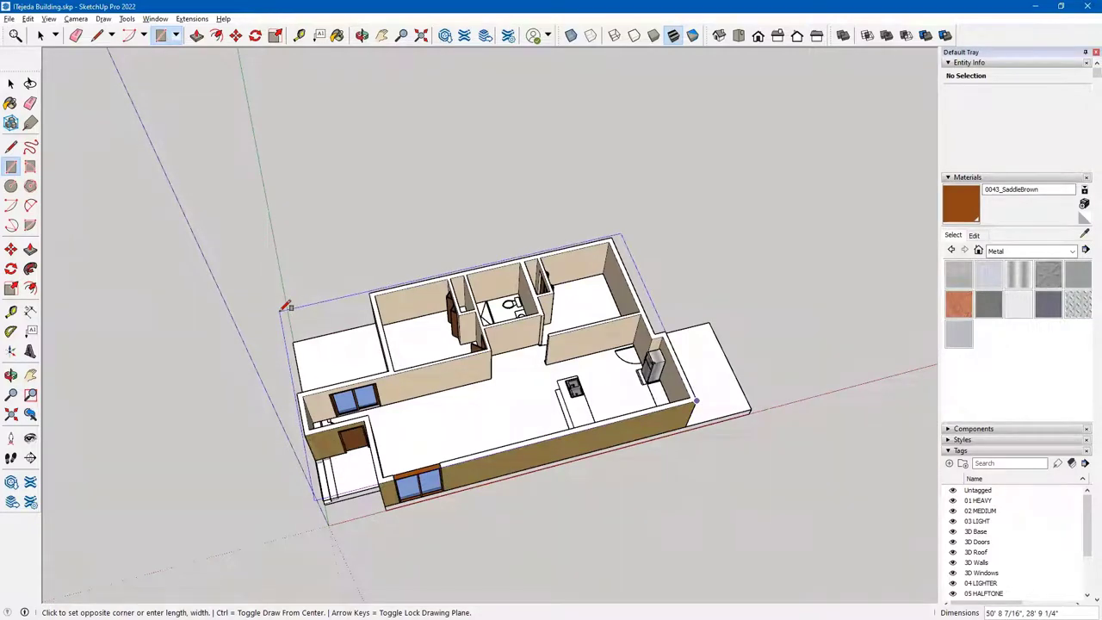
middle_click_drag(285, 307, 351, 322)
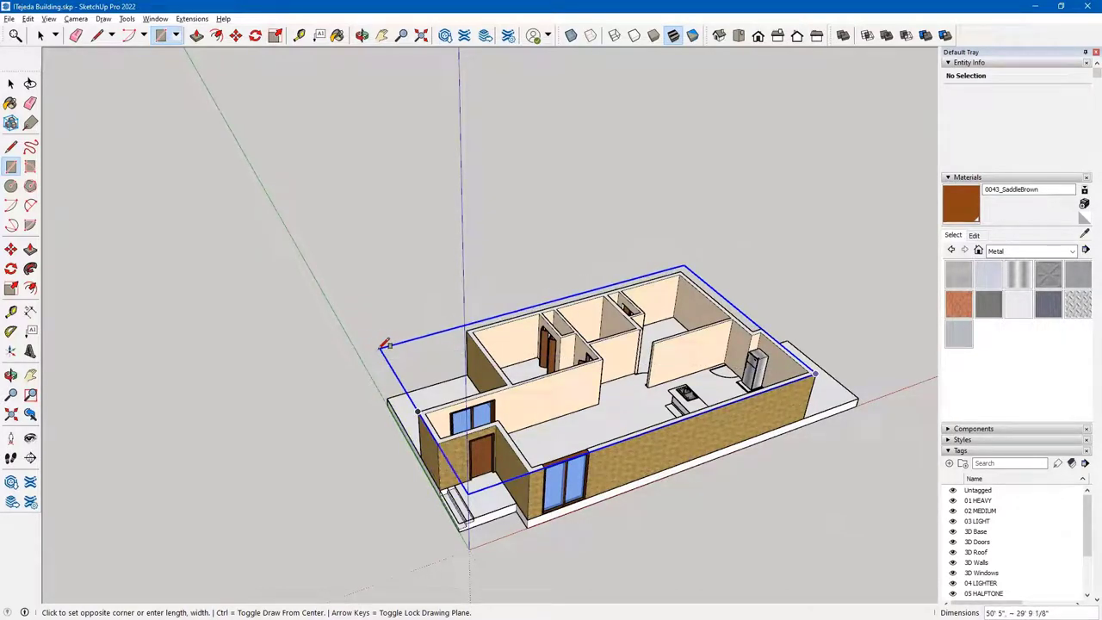
left_click(420, 410)
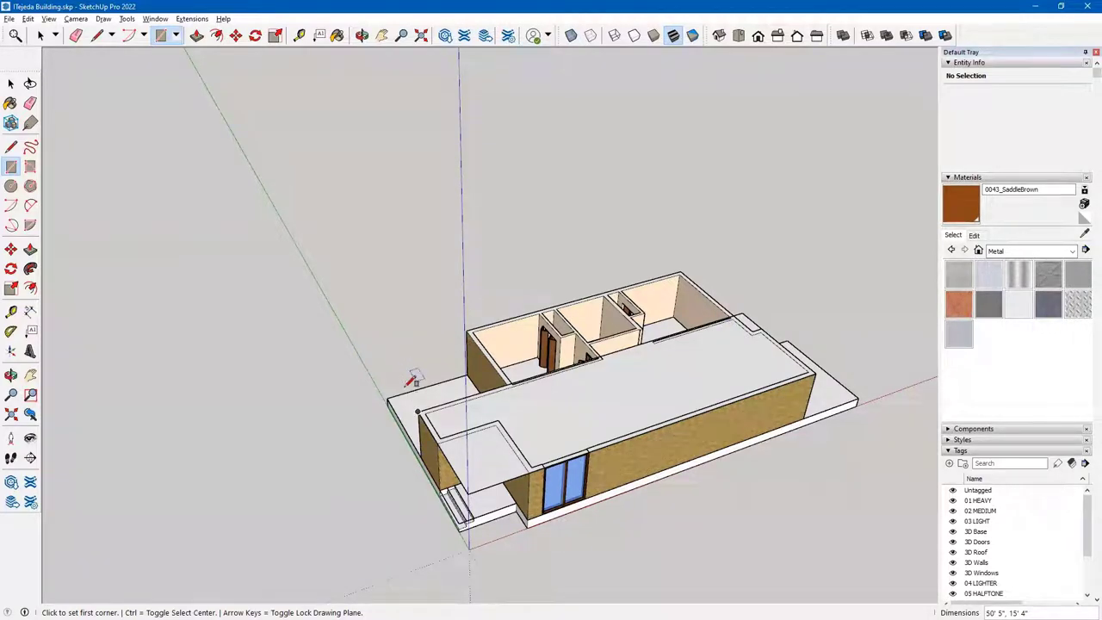
- Draw a line extending the rear wall's top edge past its outer corner toward the entrance side
left_click(10, 148)
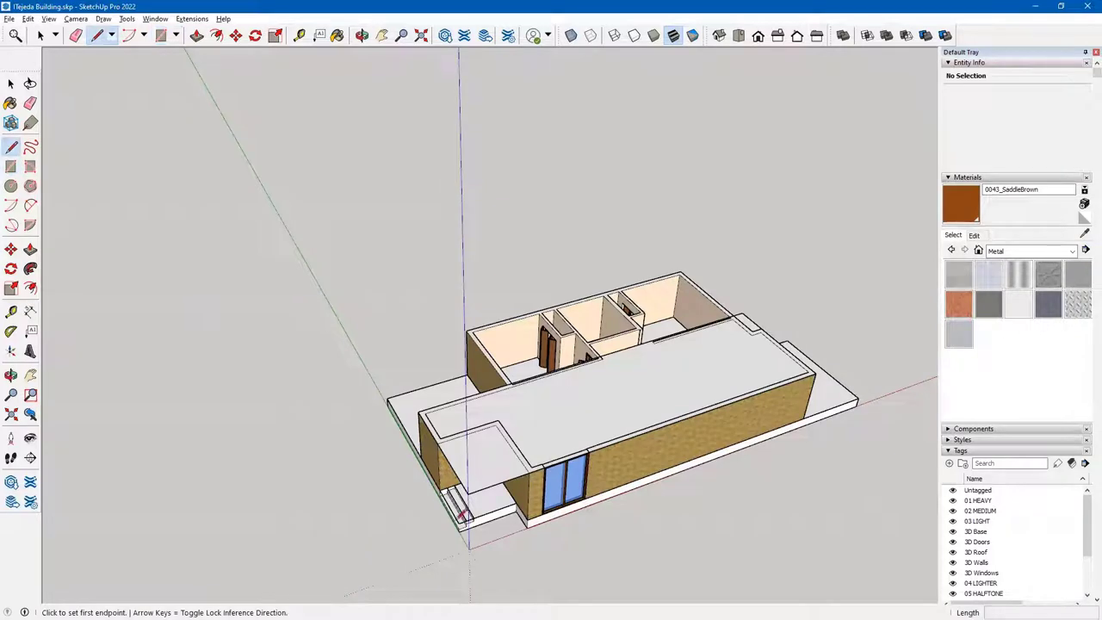
left_click(466, 329)
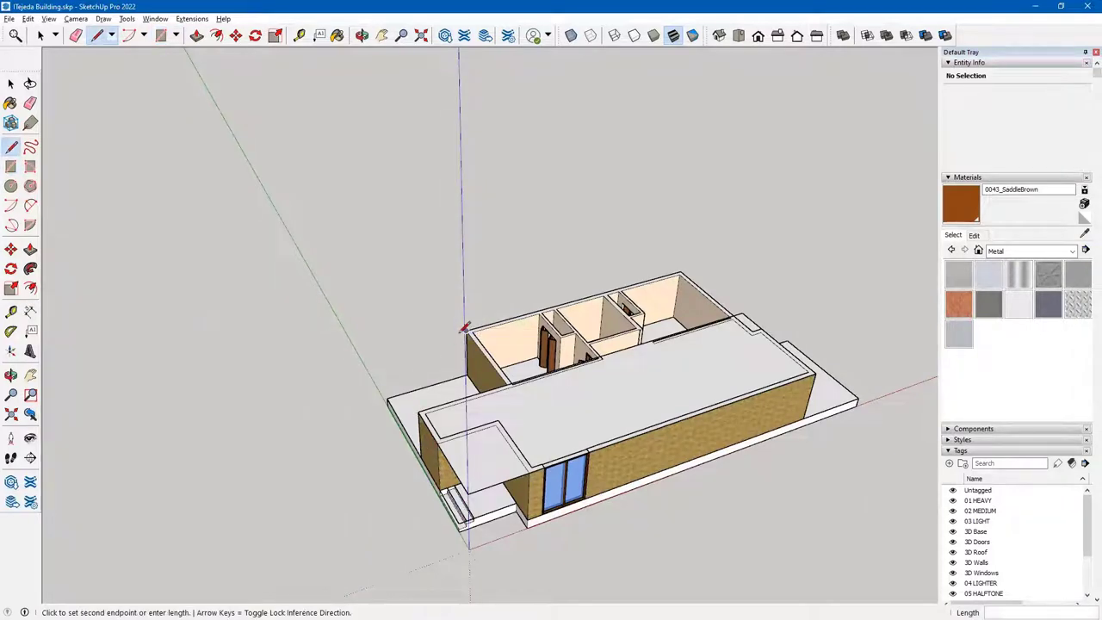
left_click(384, 351)
key("Escape")
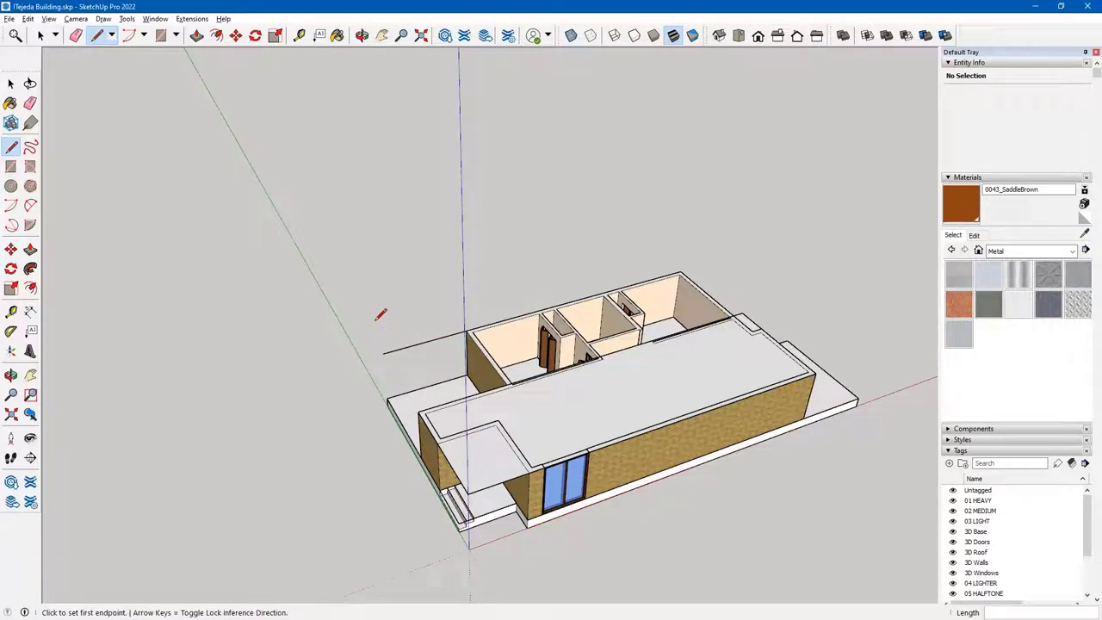
- Undo the extension line and the rectangle drawn over the wall tops
left_click(11, 82)
left_click(28, 19)
left_click(52, 32)
left_click(28, 19)
left_click(35, 31)
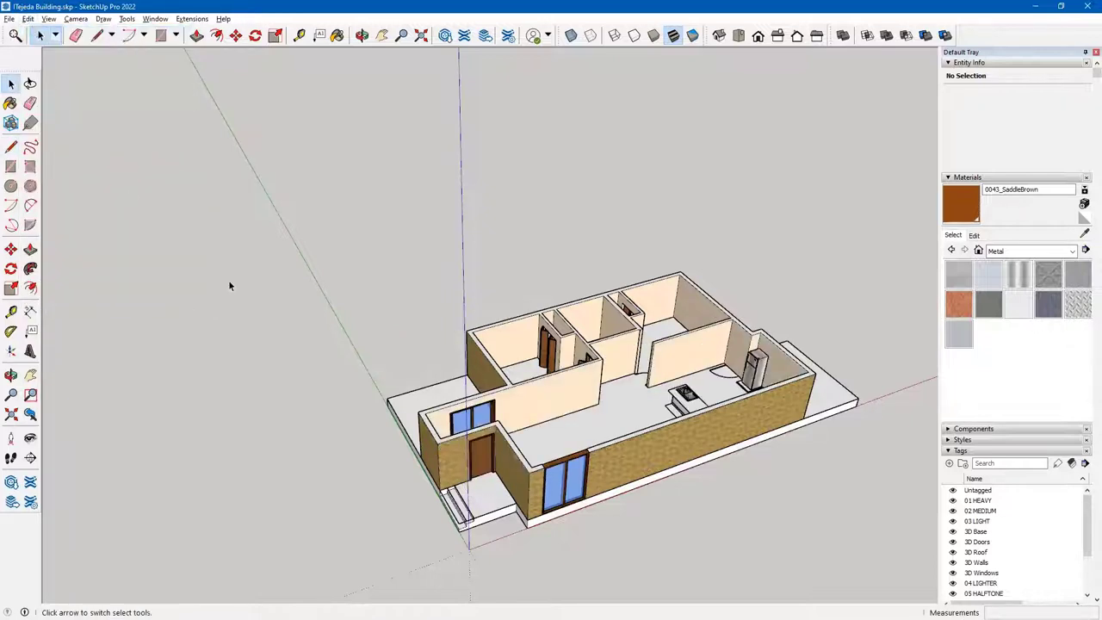
- Extend the rear wall's top edge with a line along the red axis until it aligns with the outer entrance-side wall
key("l")
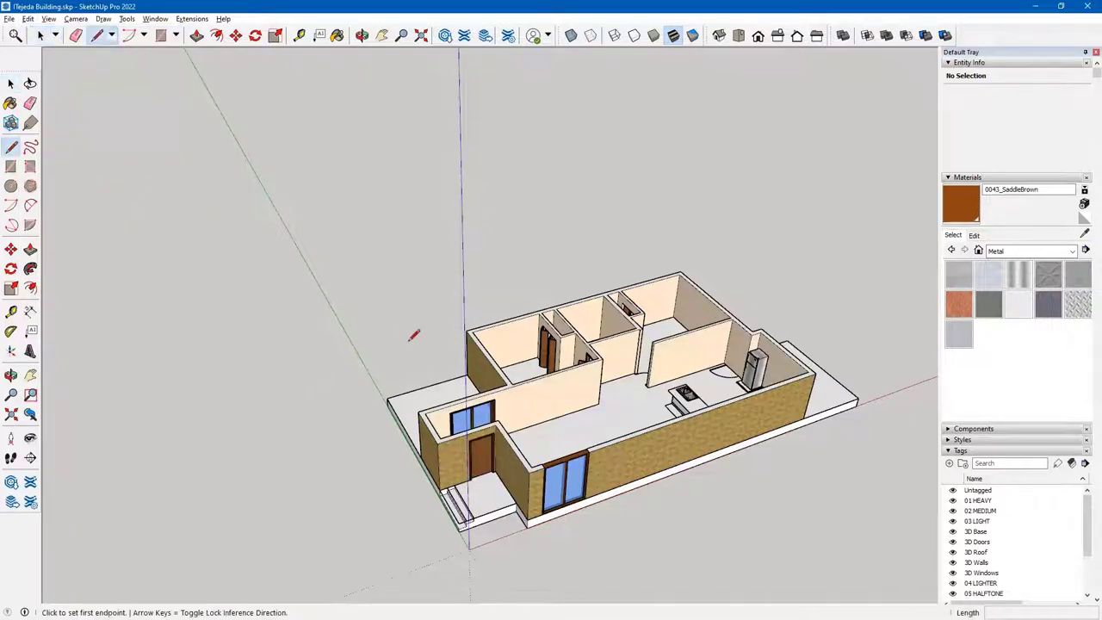
left_click(465, 331)
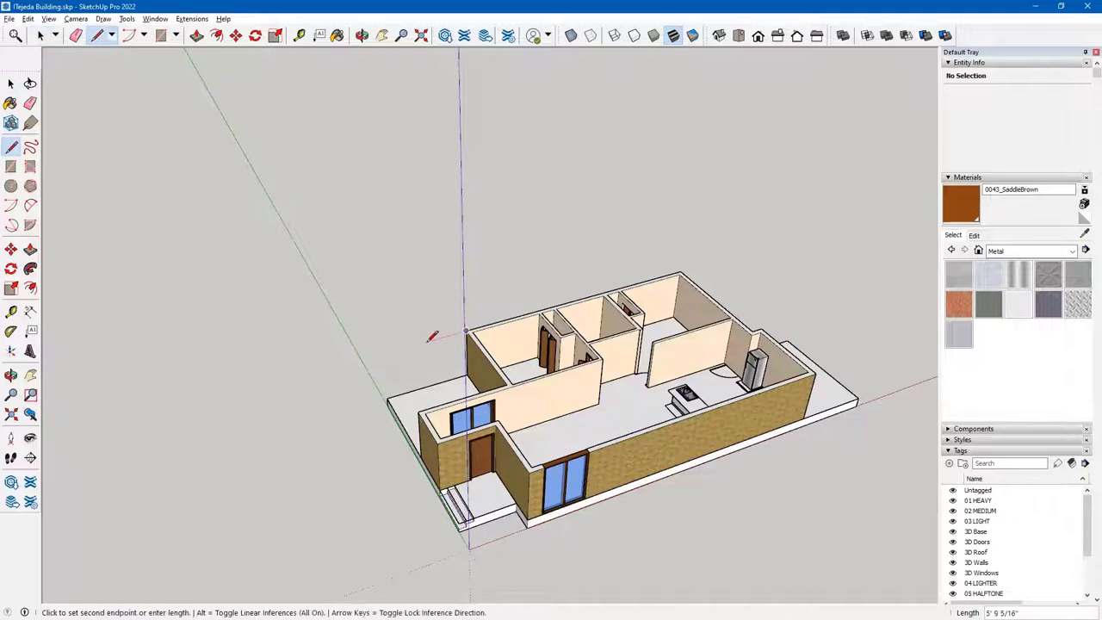
left_click(382, 352)
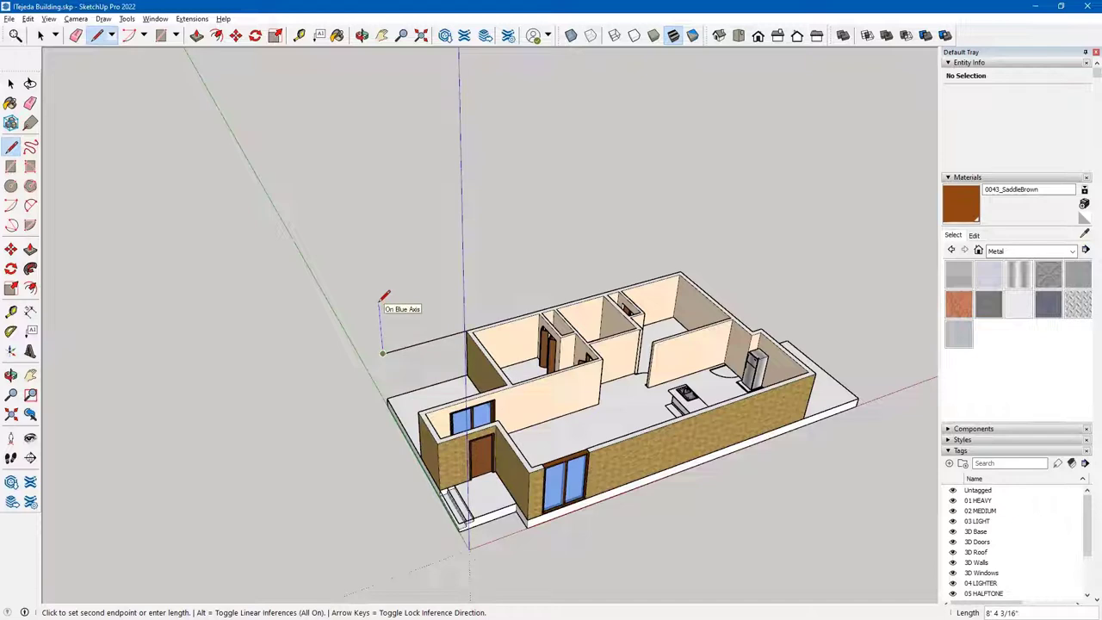
key("Escape")
- Draw a 50' 5" by 28' 5" rectangle over the walls, from the extension line's free end to the opposite kitchen-end front corner
left_click(10, 166)
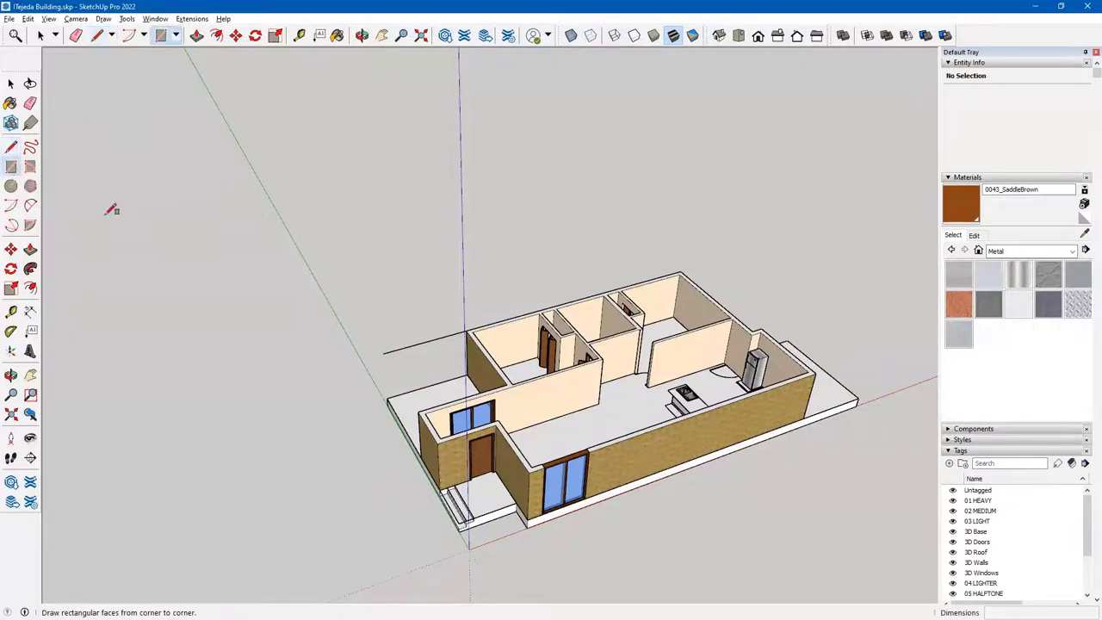
left_click(384, 352)
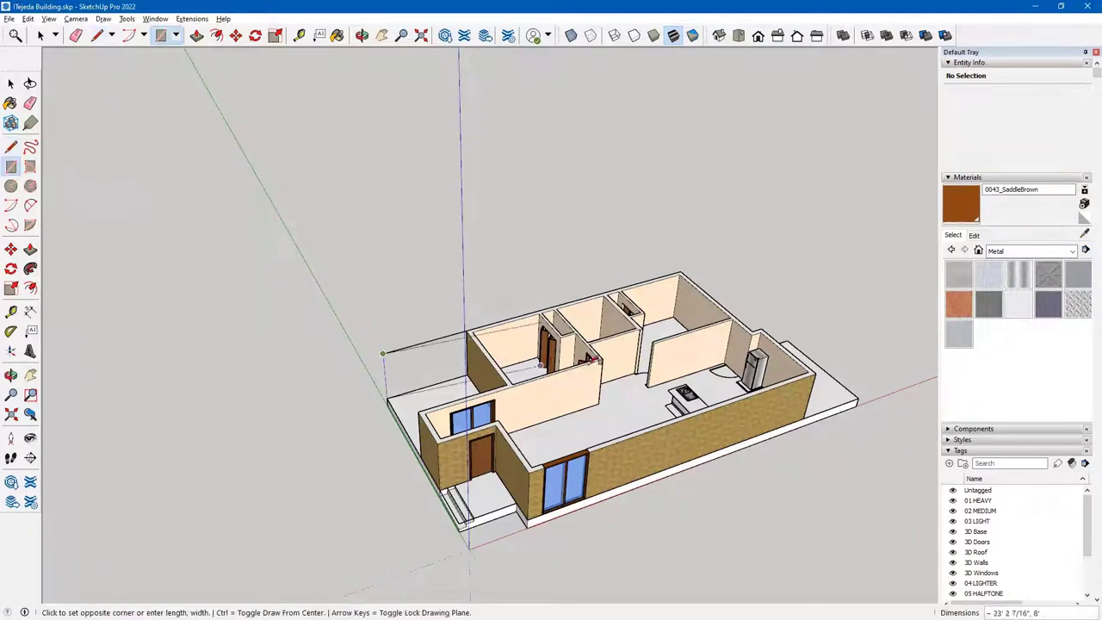
left_click(816, 374)
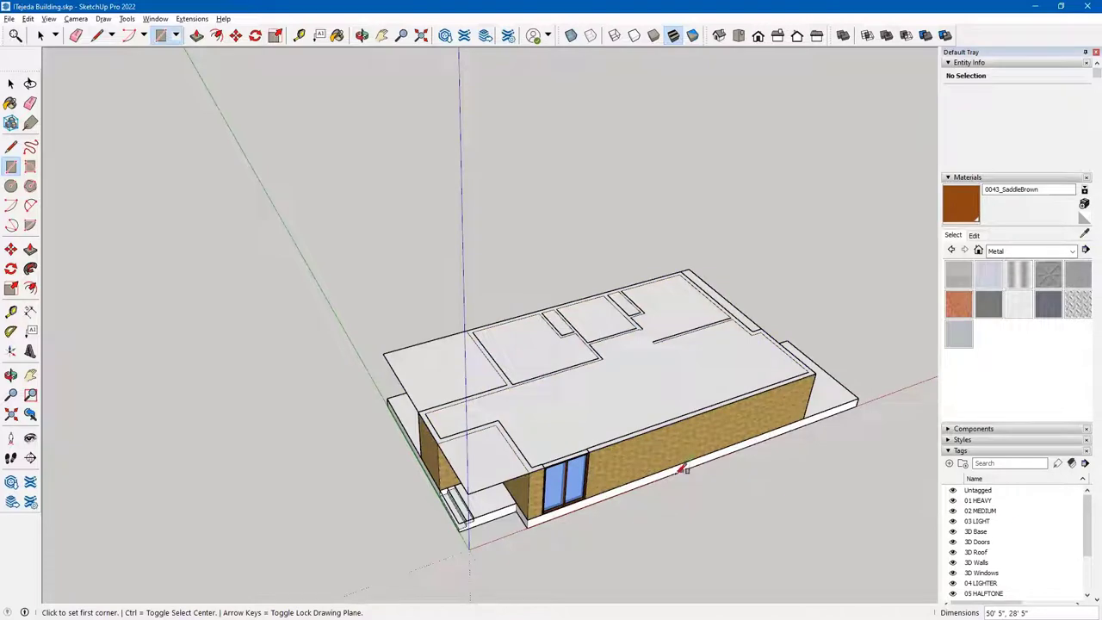
- Group the rectangular face over the walls together with its edges and open the group for editing
key("space")
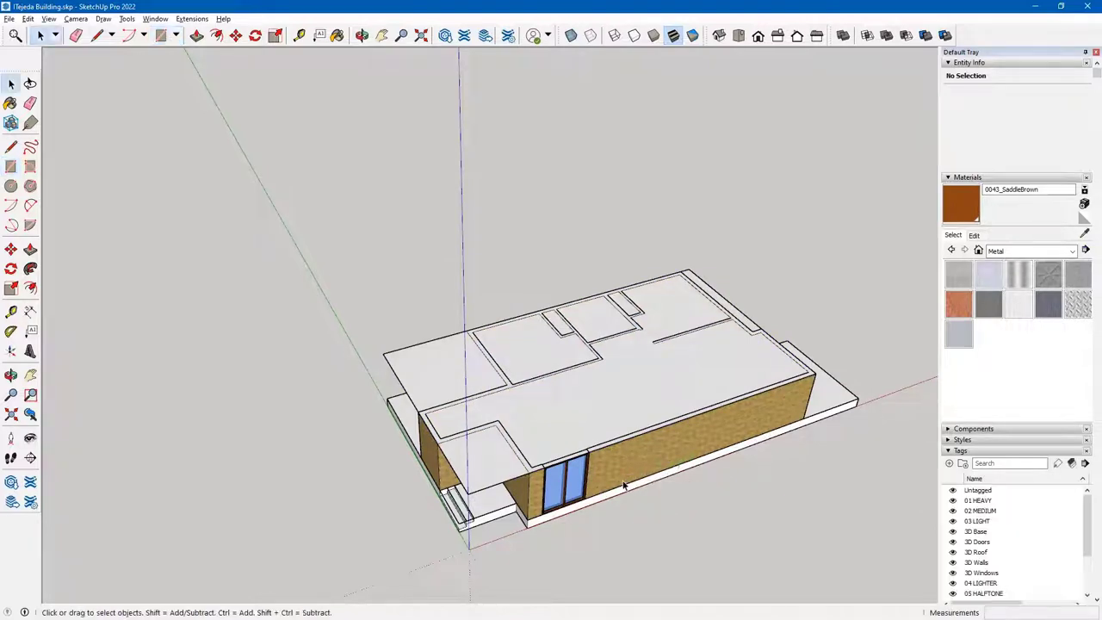
double_click(479, 467)
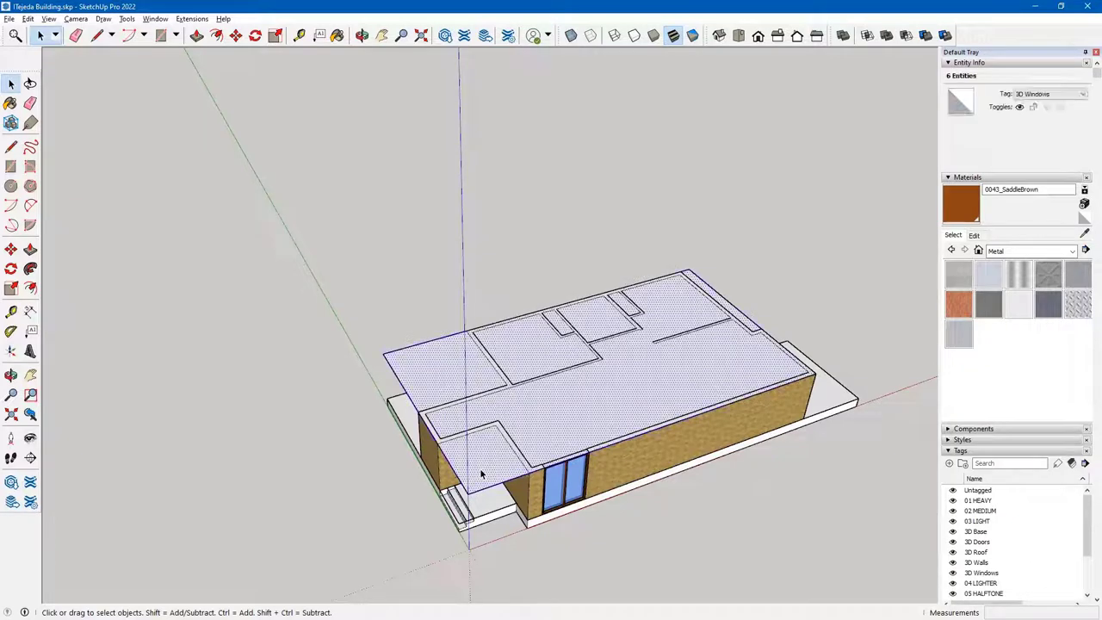
right_click(483, 475)
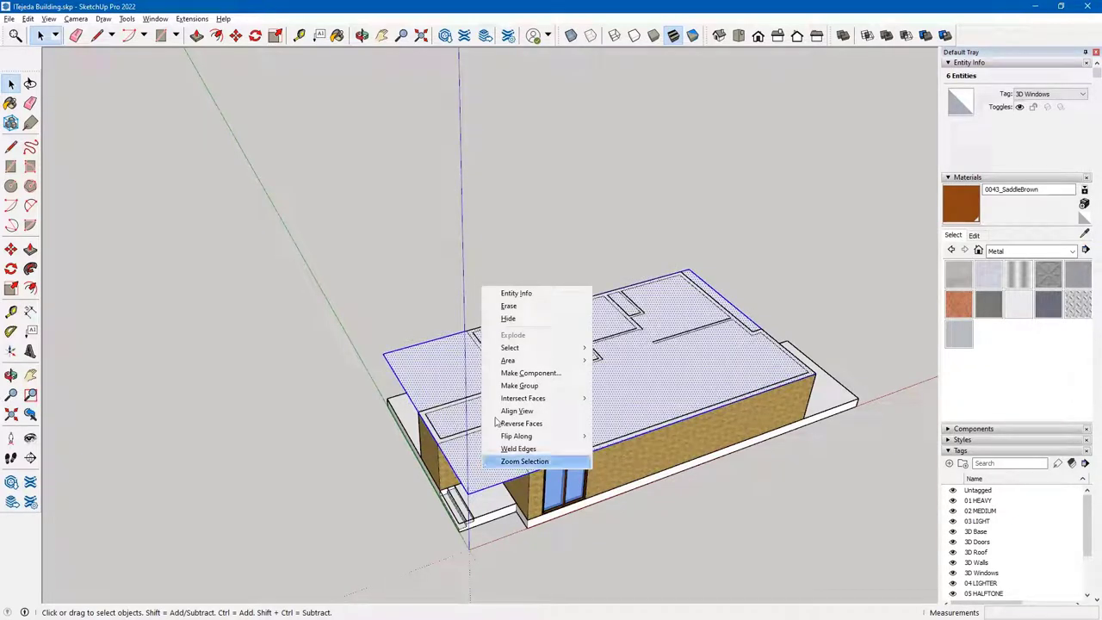
left_click(519, 386)
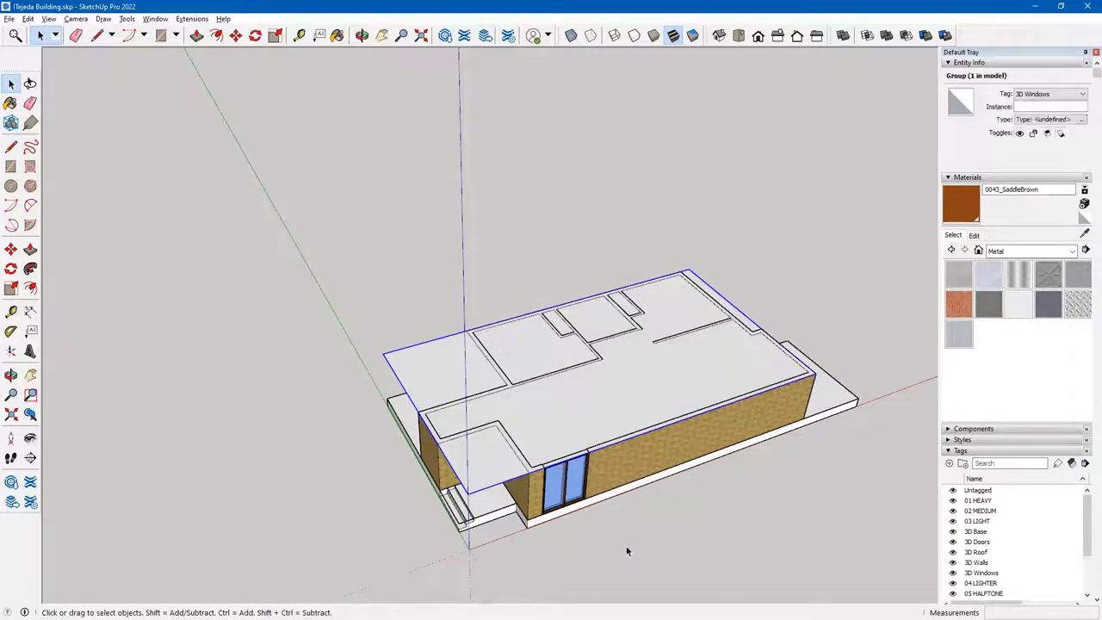
double_click(495, 467)
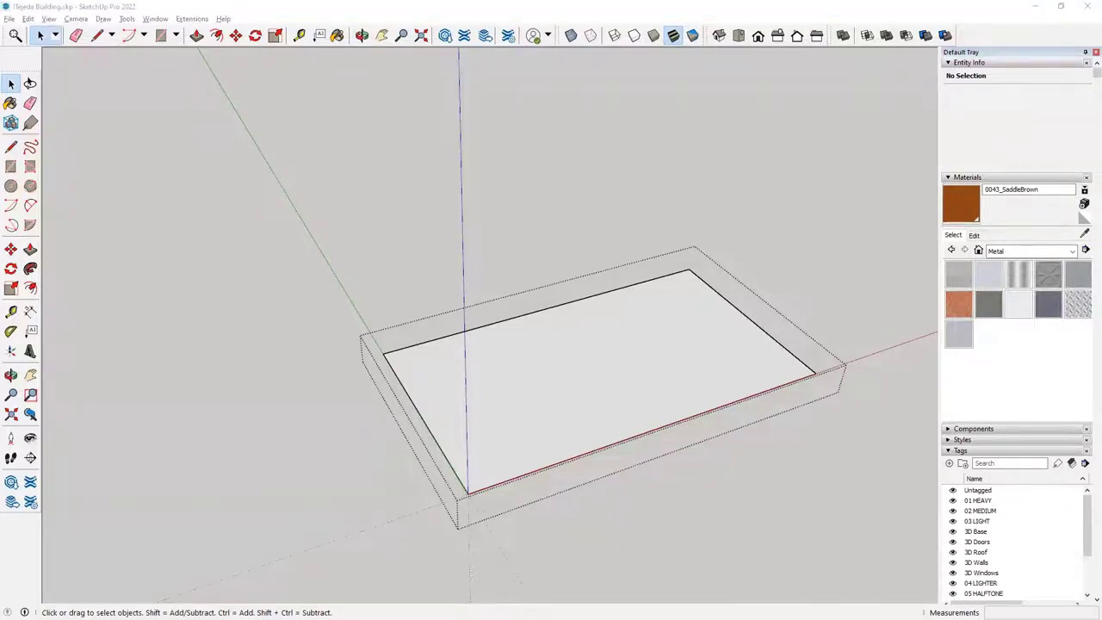
- Switch to the AutoCAD elevation drawing and measure the roof's horizontal overhang past the exterior wall
key("alt+Tab")
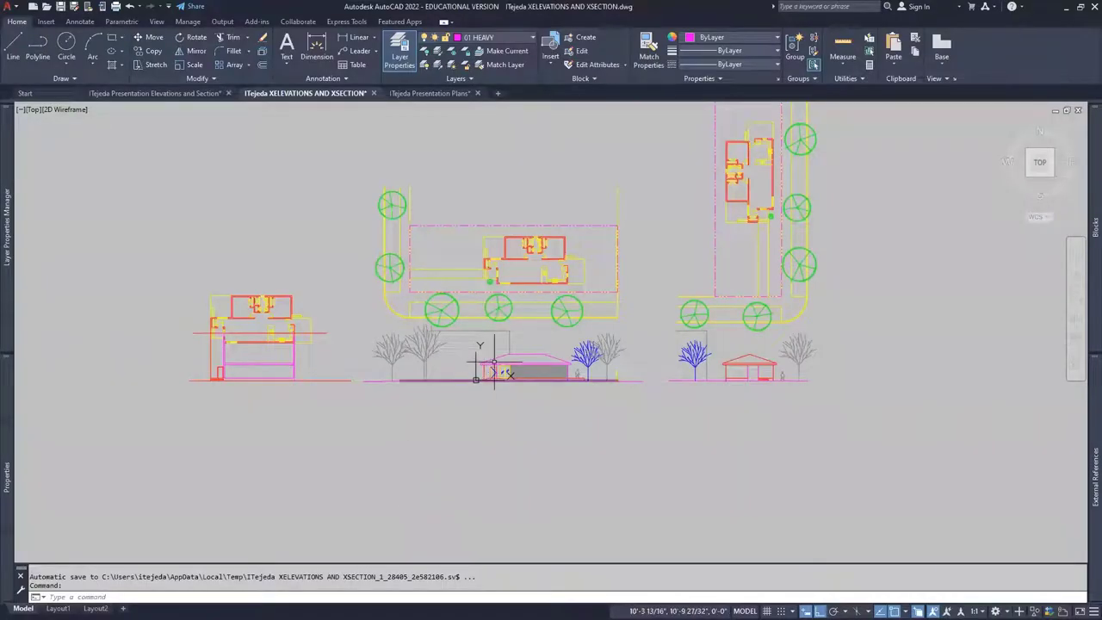
scroll(576, 372, "up", 8)
type("di")
key("Return")
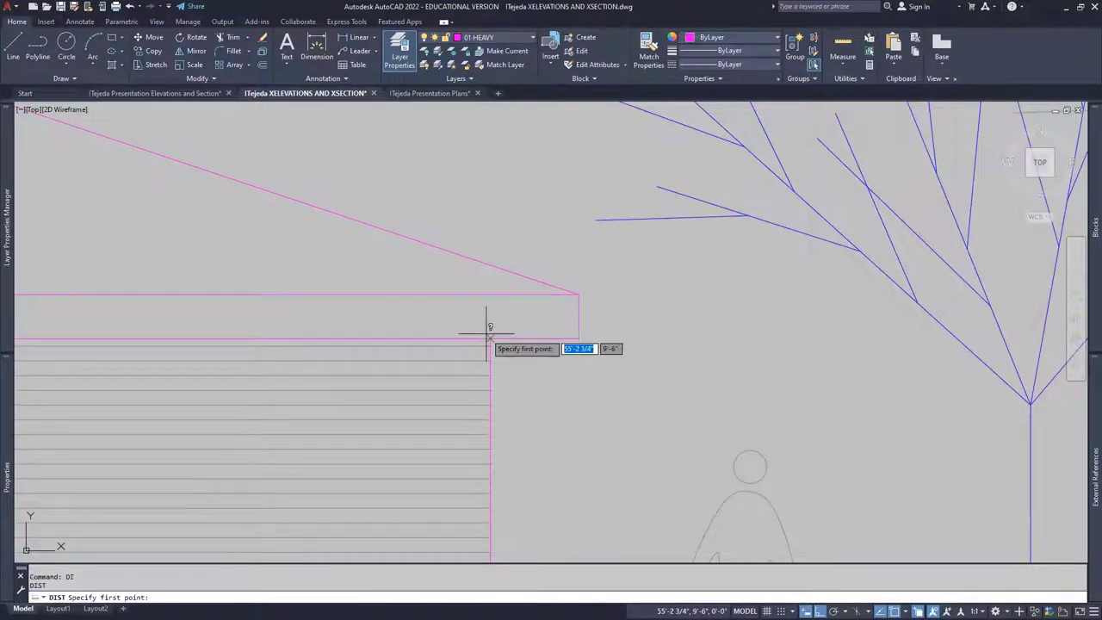
left_click(491, 337)
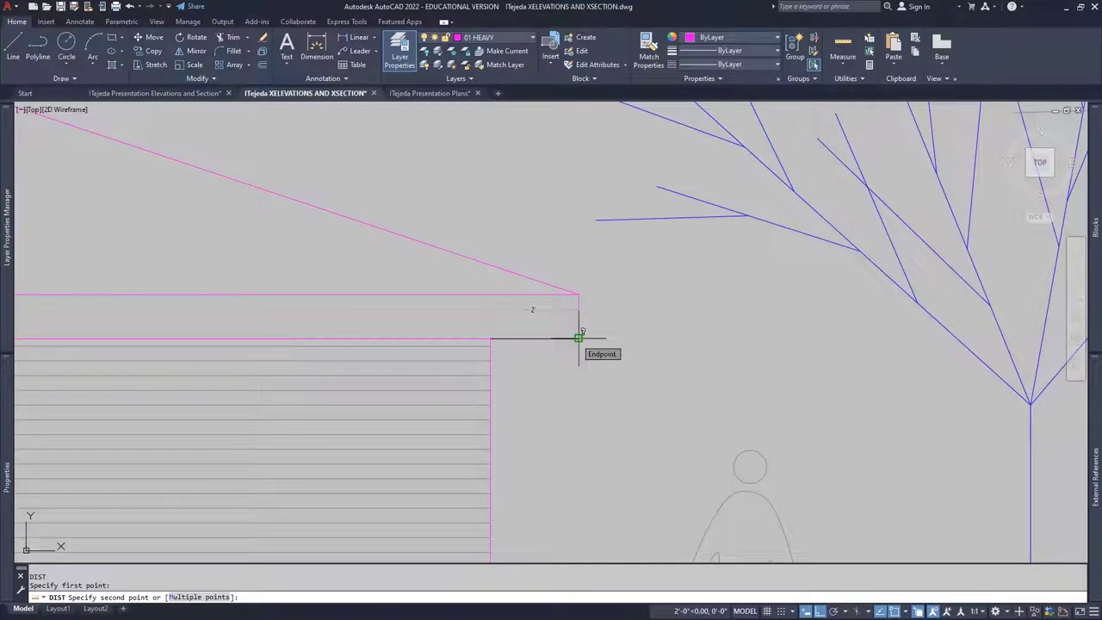
key("Escape")
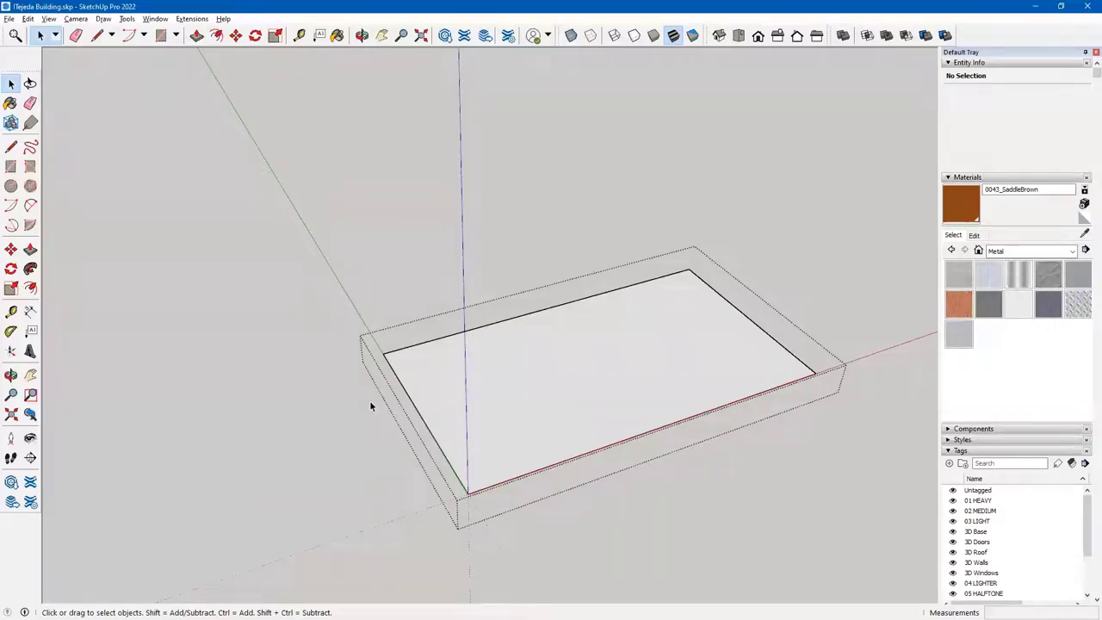
- Offset the rectangular roof face outward by 2' in SketchUp
left_click(30, 289)
left_click(413, 354)
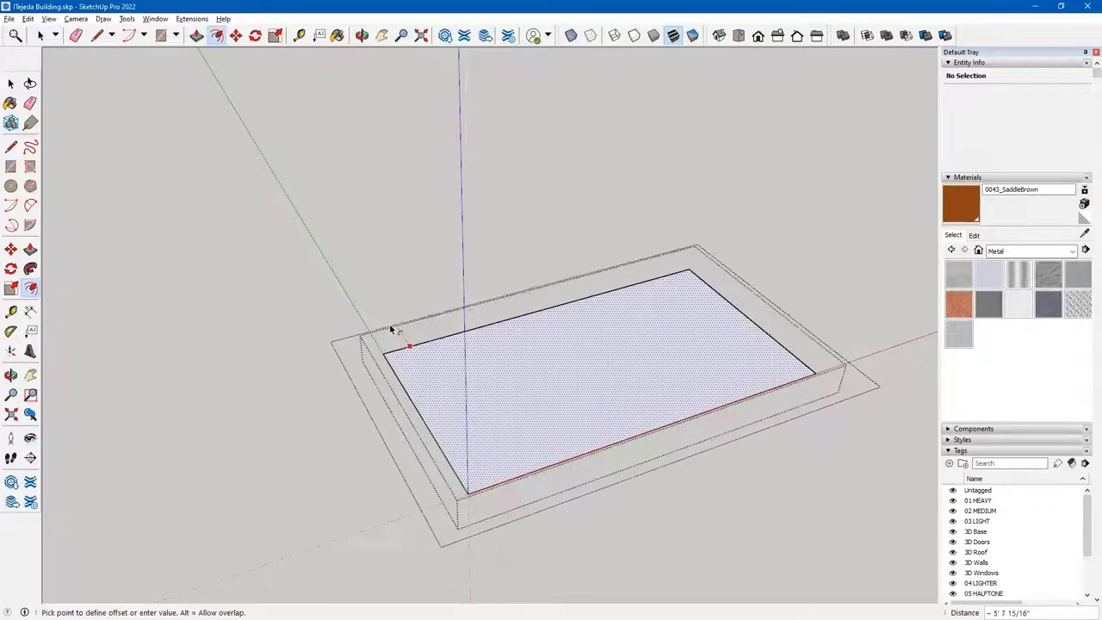
type("2")
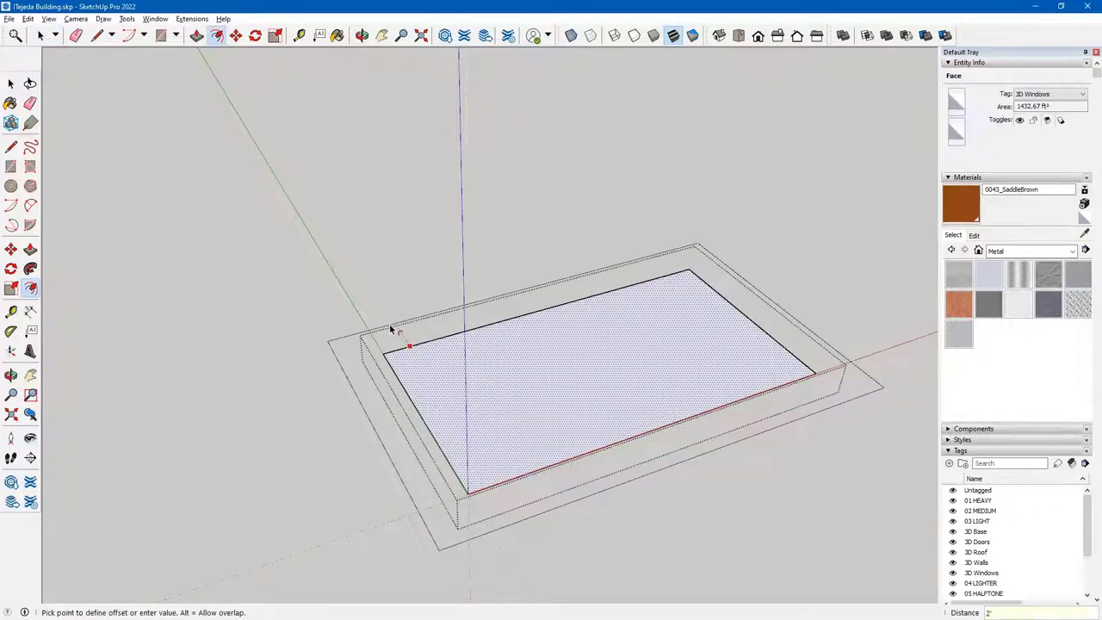
key("Return")
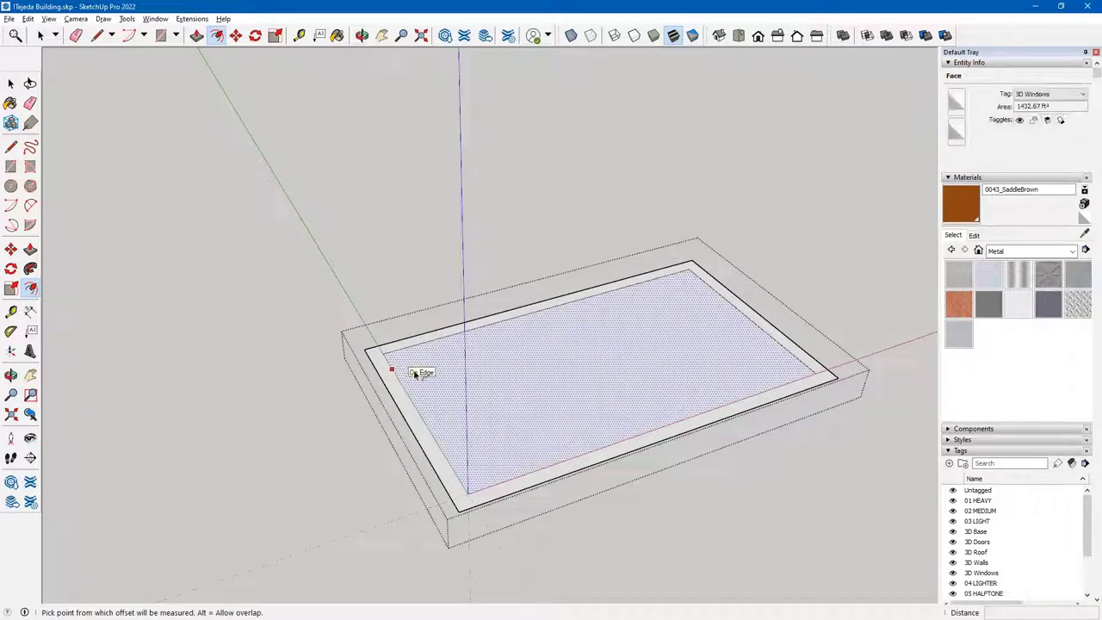
- Delete all the inner rectangle's edges, leaving one face bounded by the offset outline
left_click(10, 83)
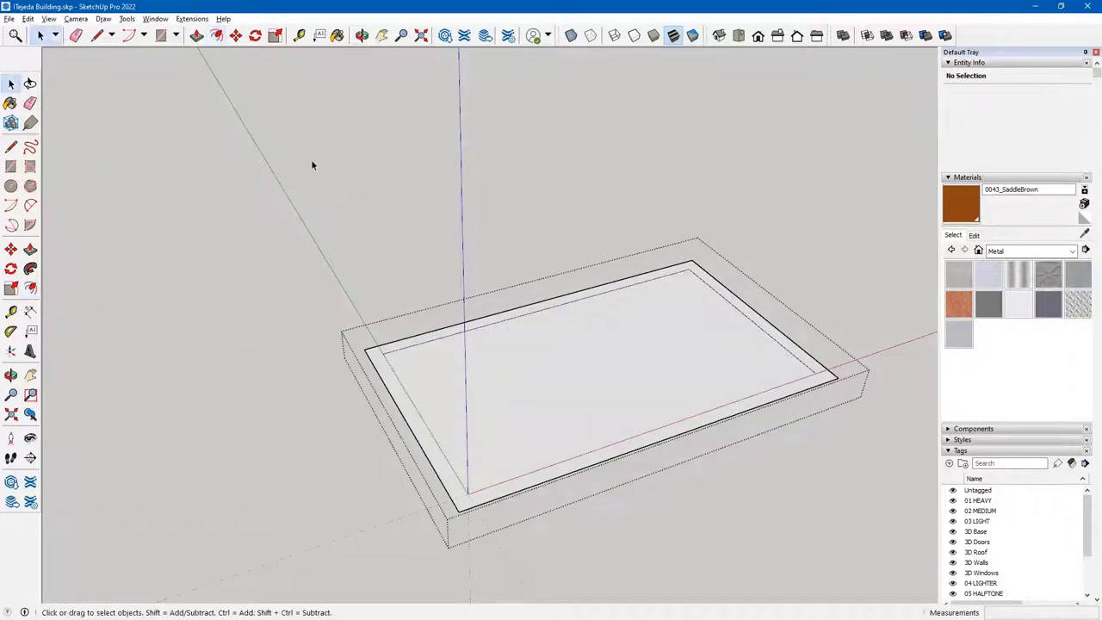
left_click(452, 338)
key("Delete")
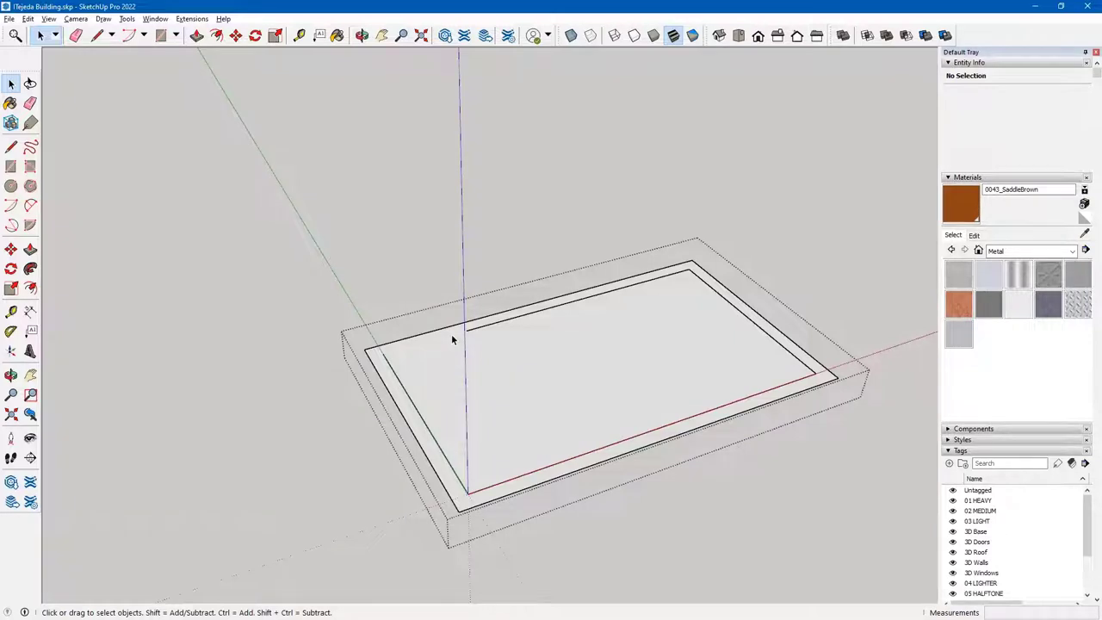
left_click(513, 320)
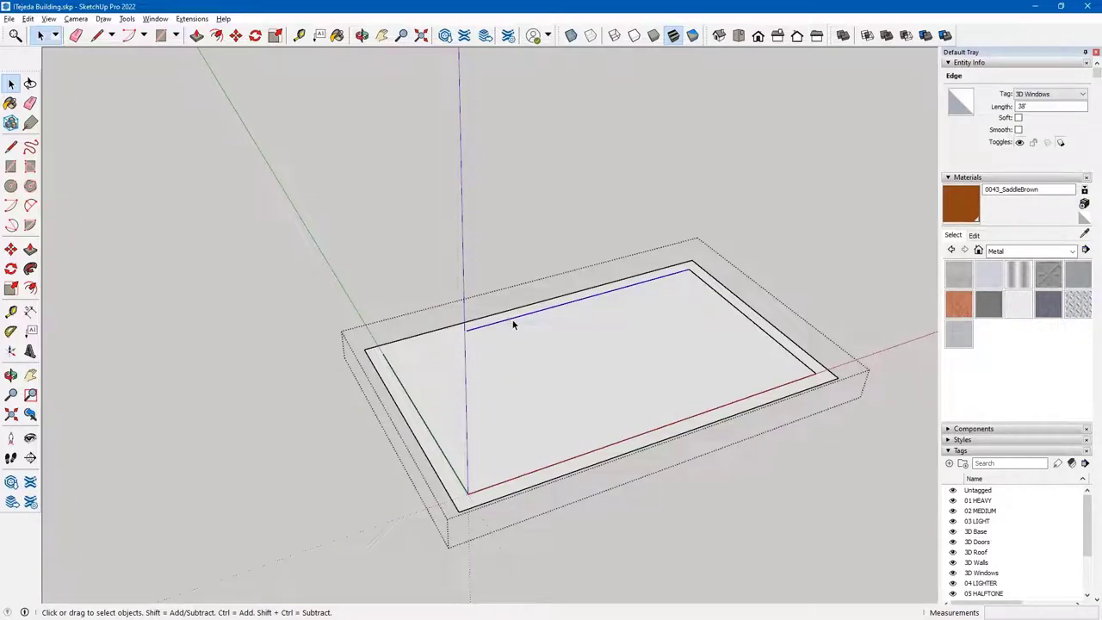
triple_click(512, 322)
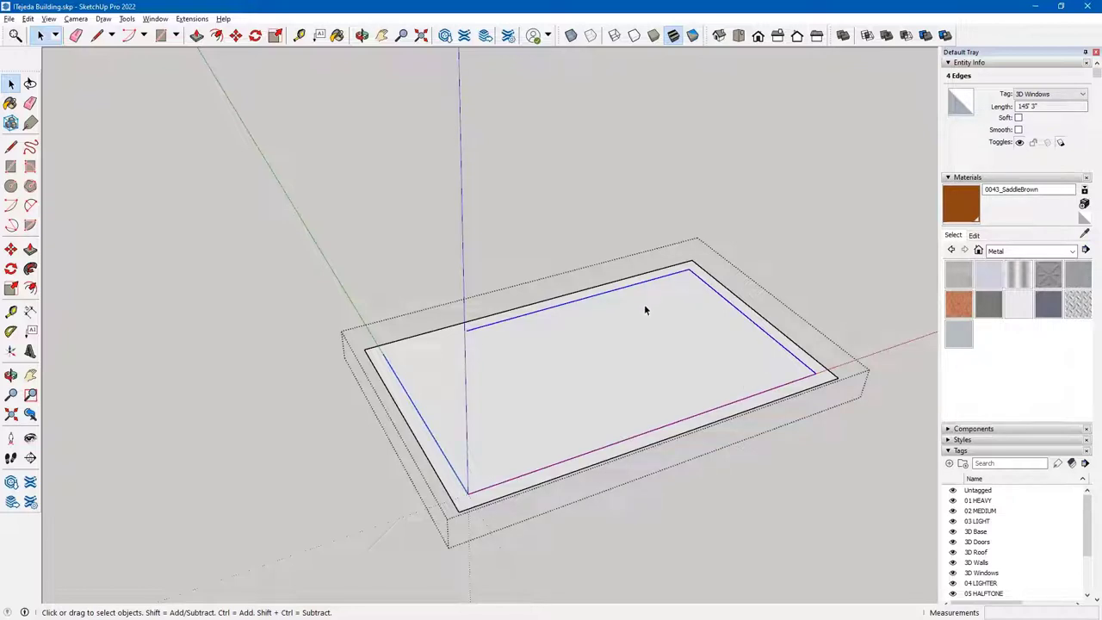
key("Escape")
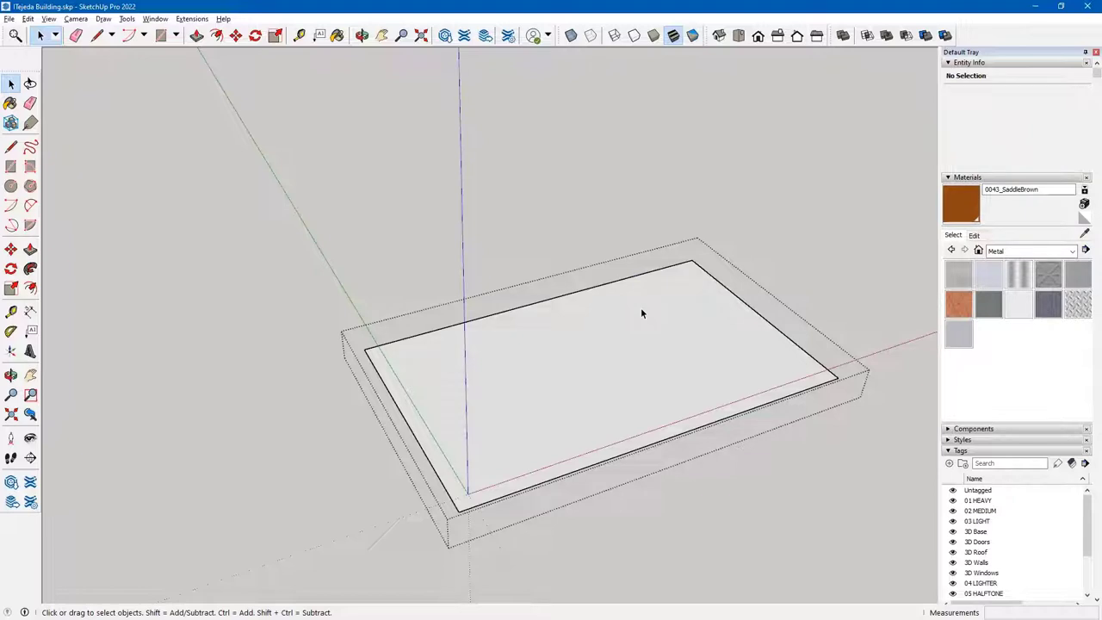
- Switch to the AutoCAD elevation and measure the fascia's height at the roof's outer edge
middle_click_drag(566, 387, 521, 410)
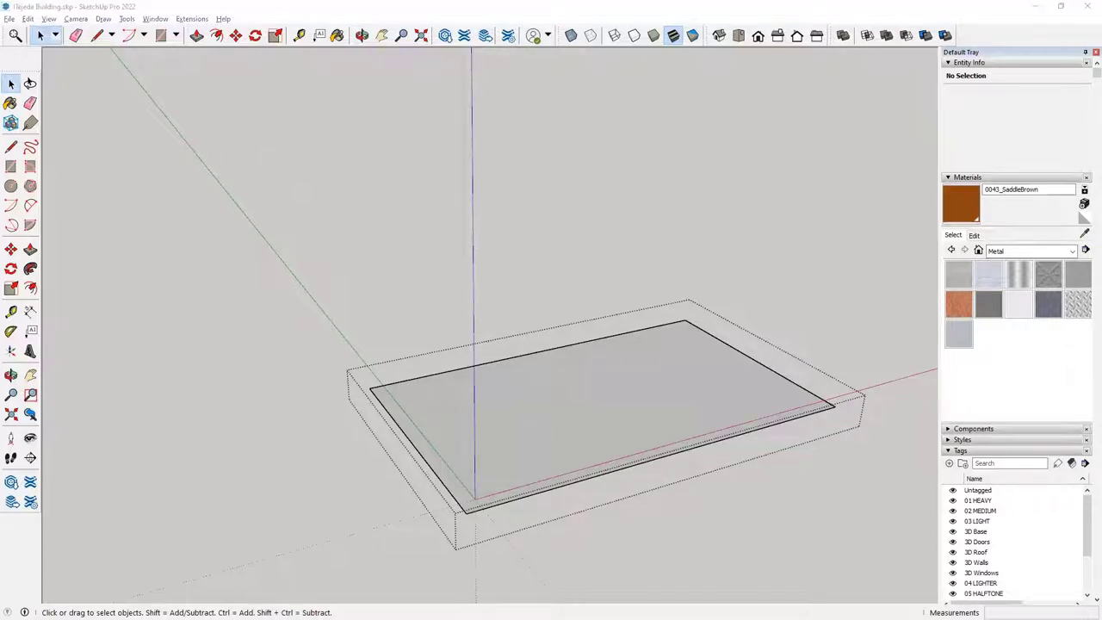
key("alt+Tab")
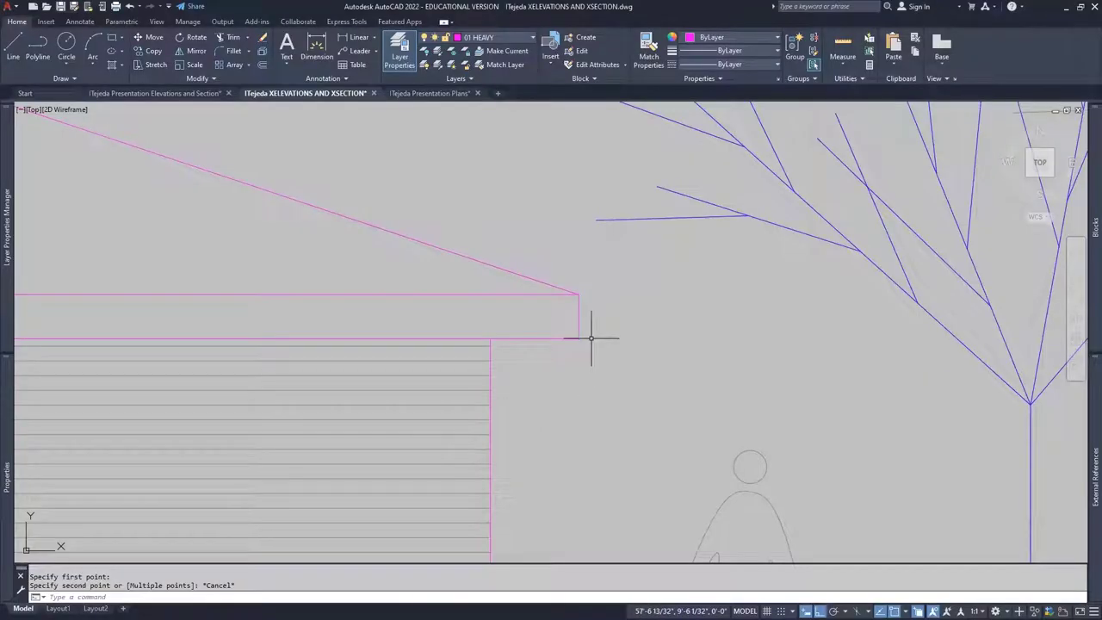
type("di")
key("Return")
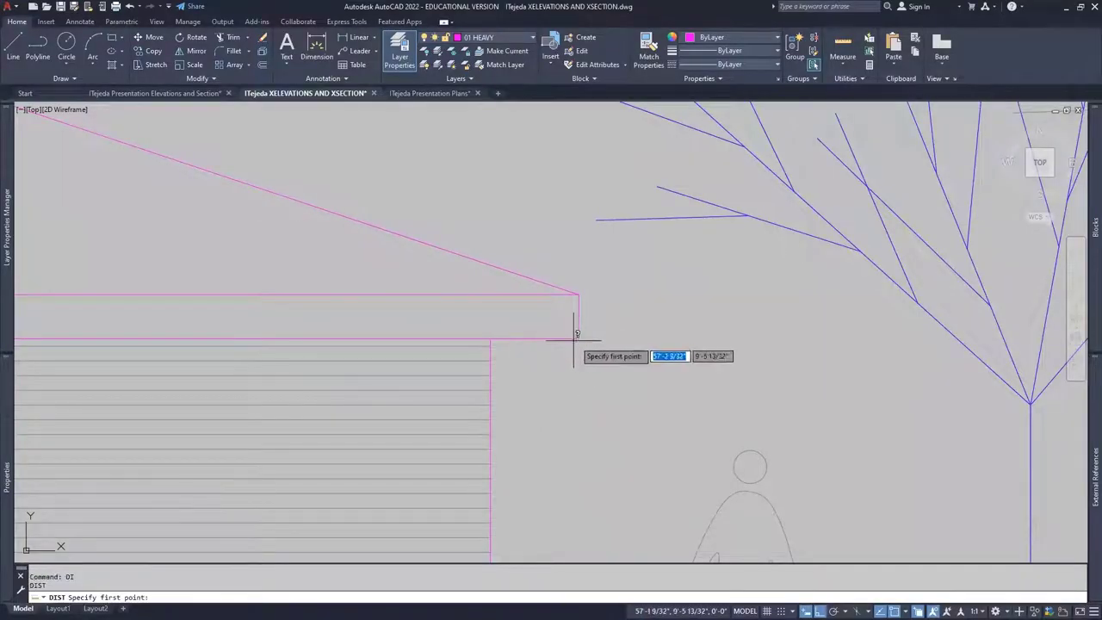
left_click(578, 339)
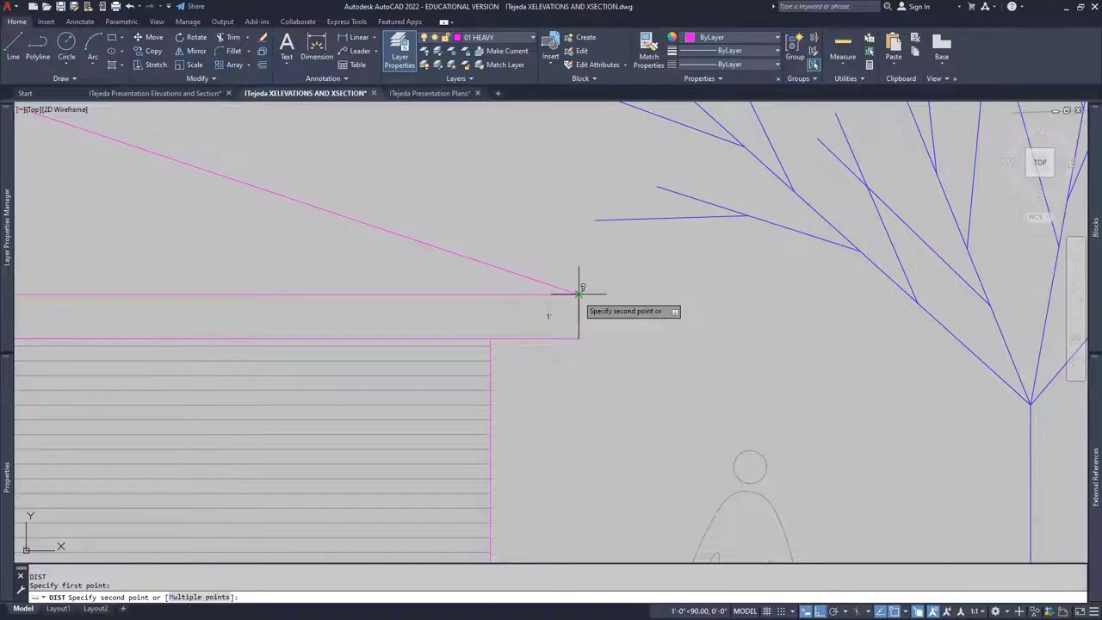
key("Escape")
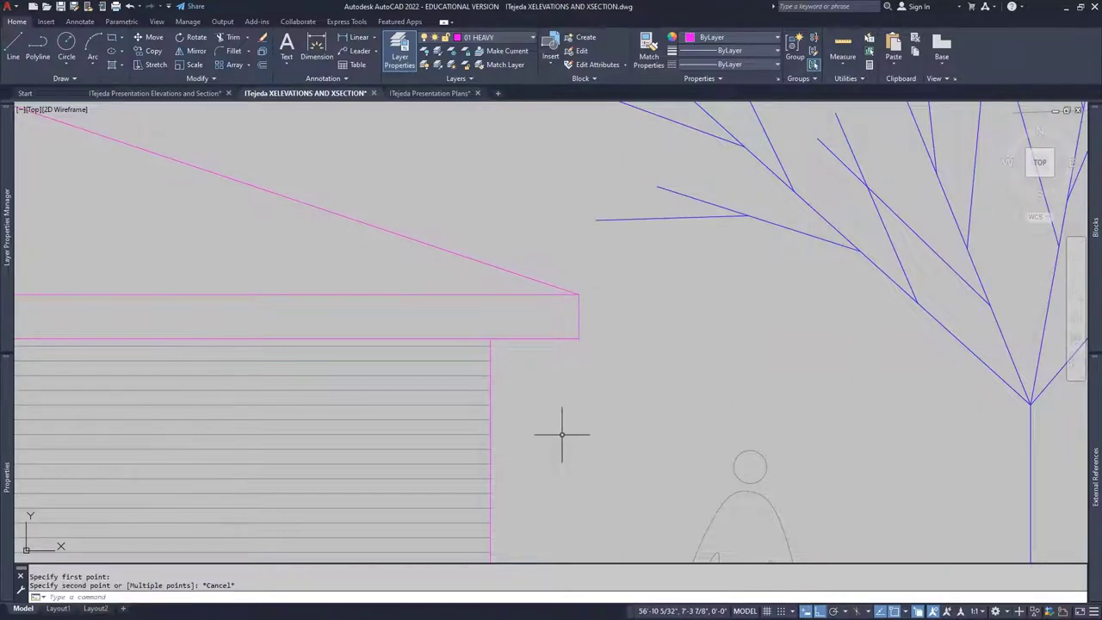
- Return to SketchUp, extrude the roof face upward 1' with Push/Pull, and close the group
key("alt+Tab")
key("p")
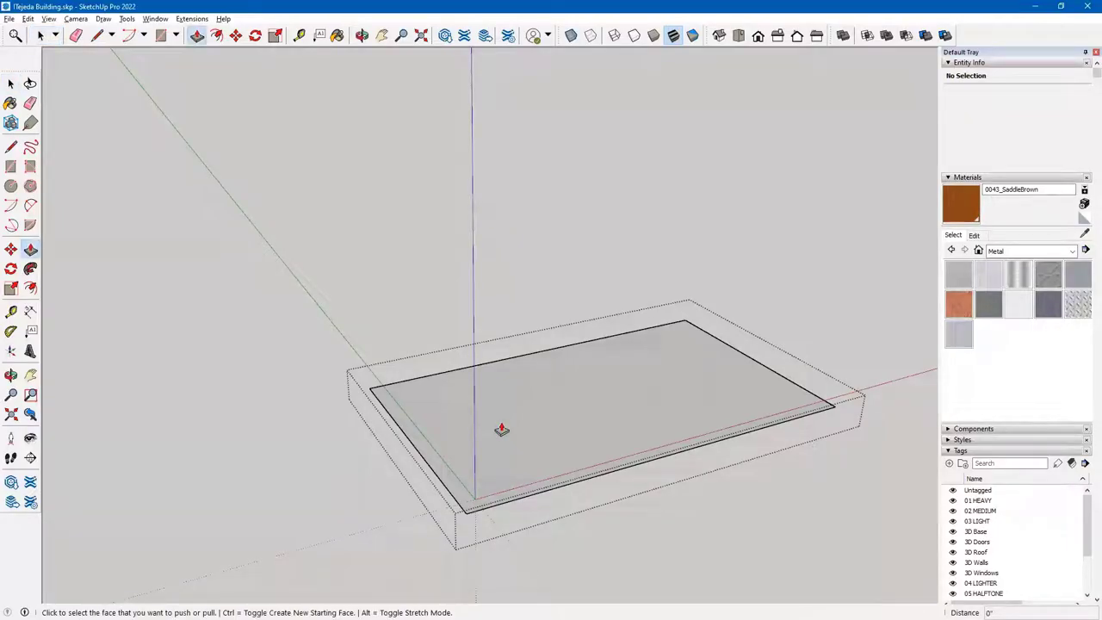
left_click(508, 452)
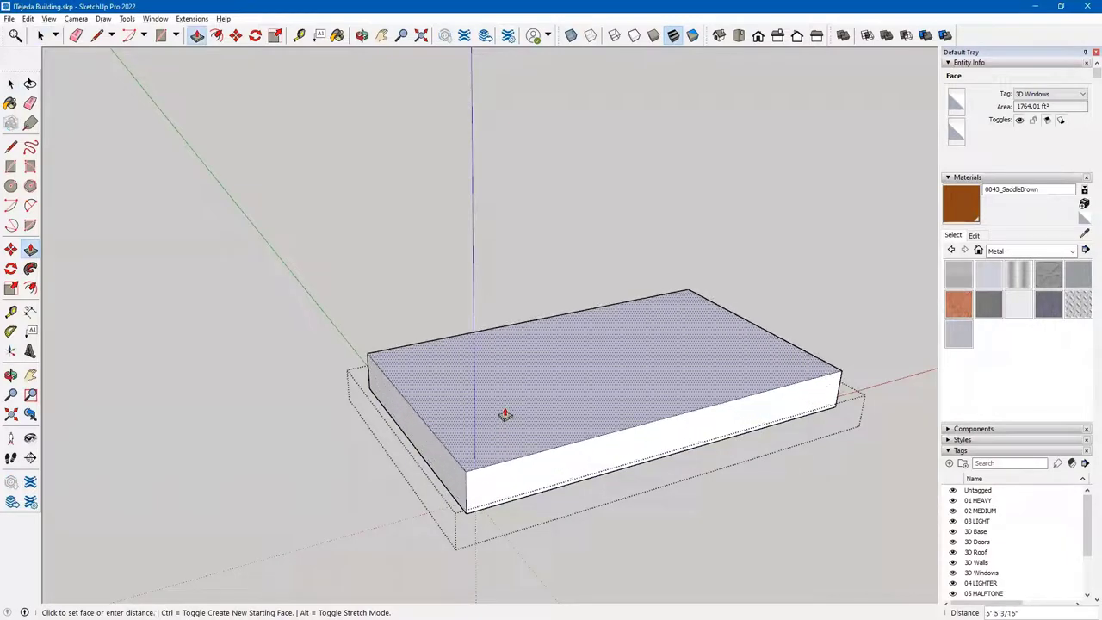
type("1'")
key("Return")
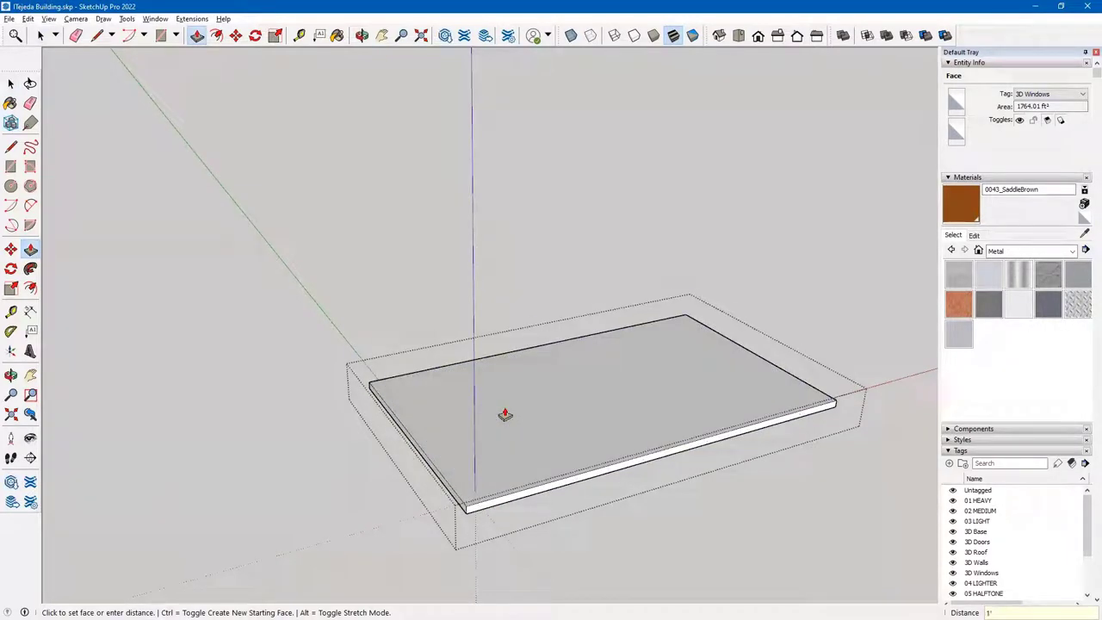
key("space")
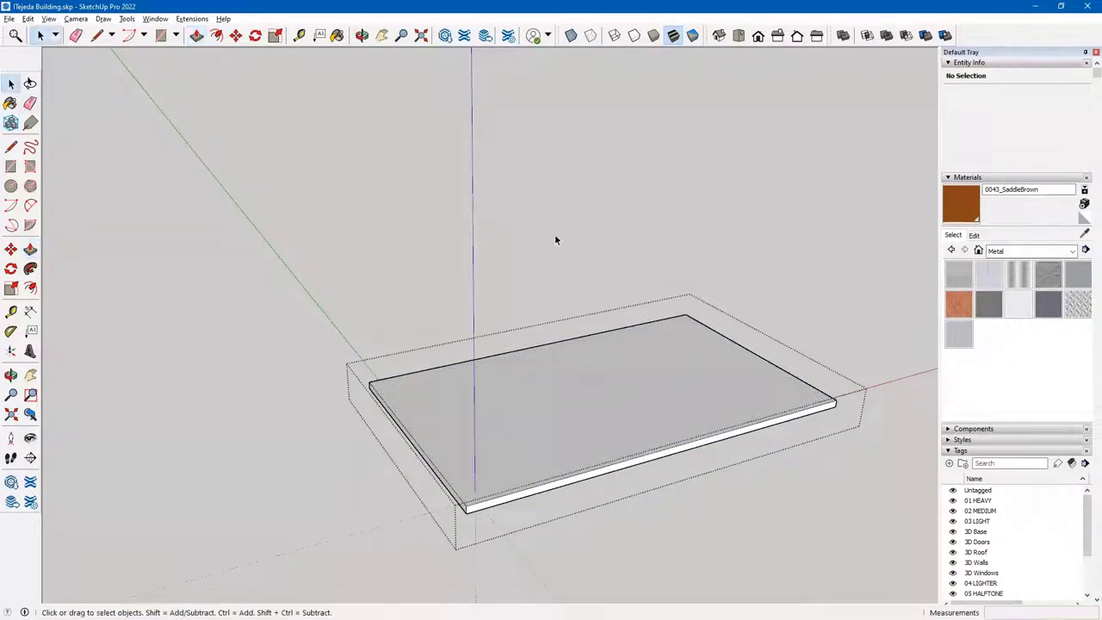
left_click(534, 225)
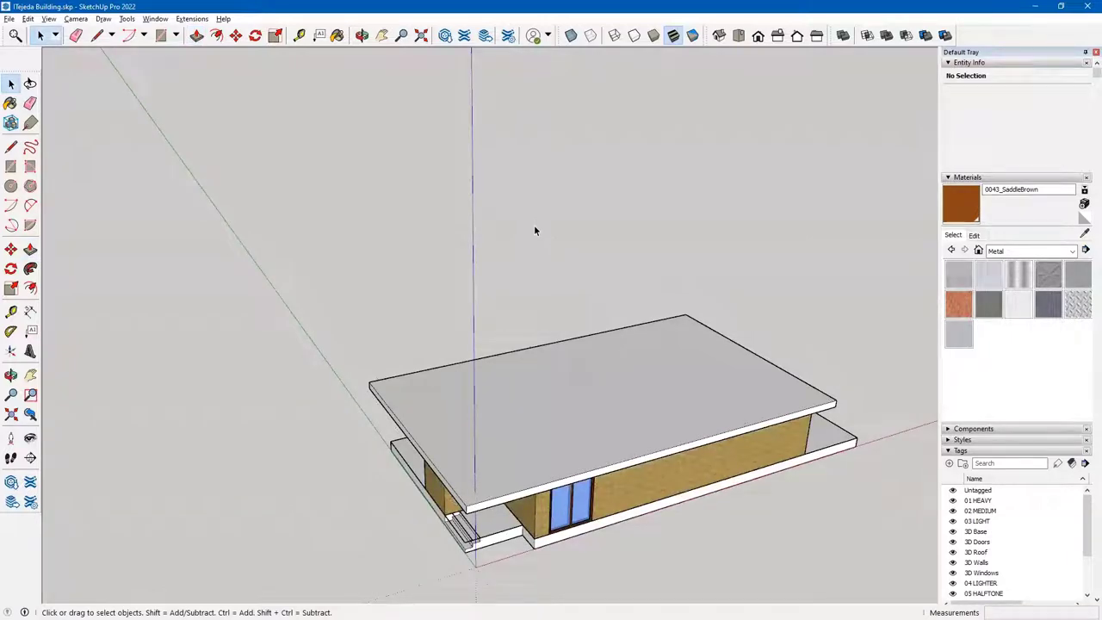
- Reopen the roof slab group and draw a 54' 5" line across its top face between the short edges' midpoints
middle_click_drag(592, 422, 482, 491)
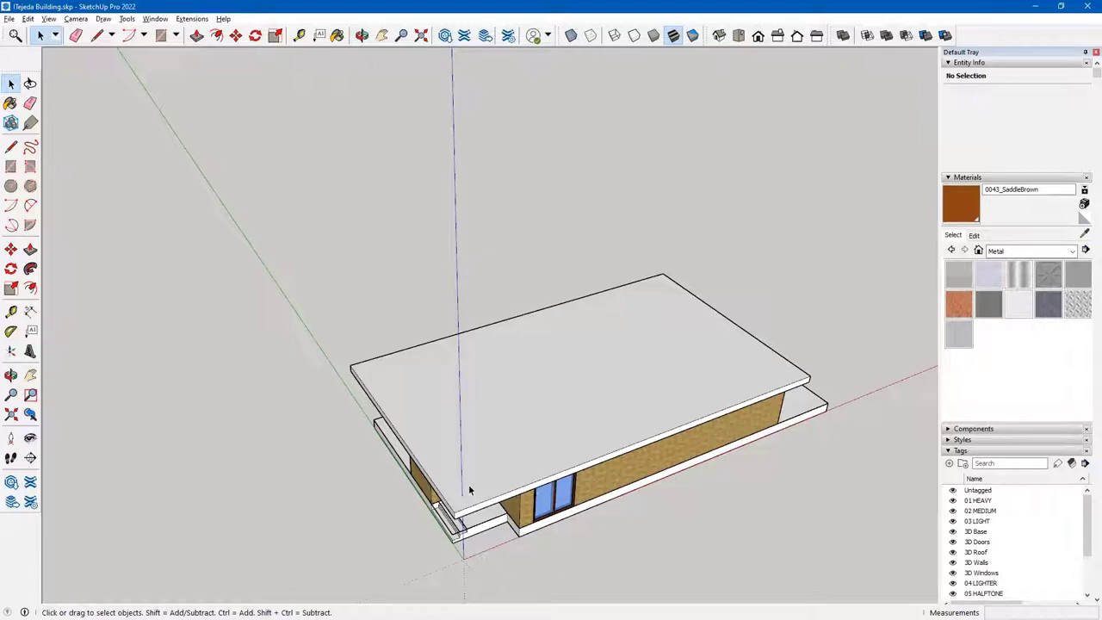
middle_click_drag(502, 396, 449, 439)
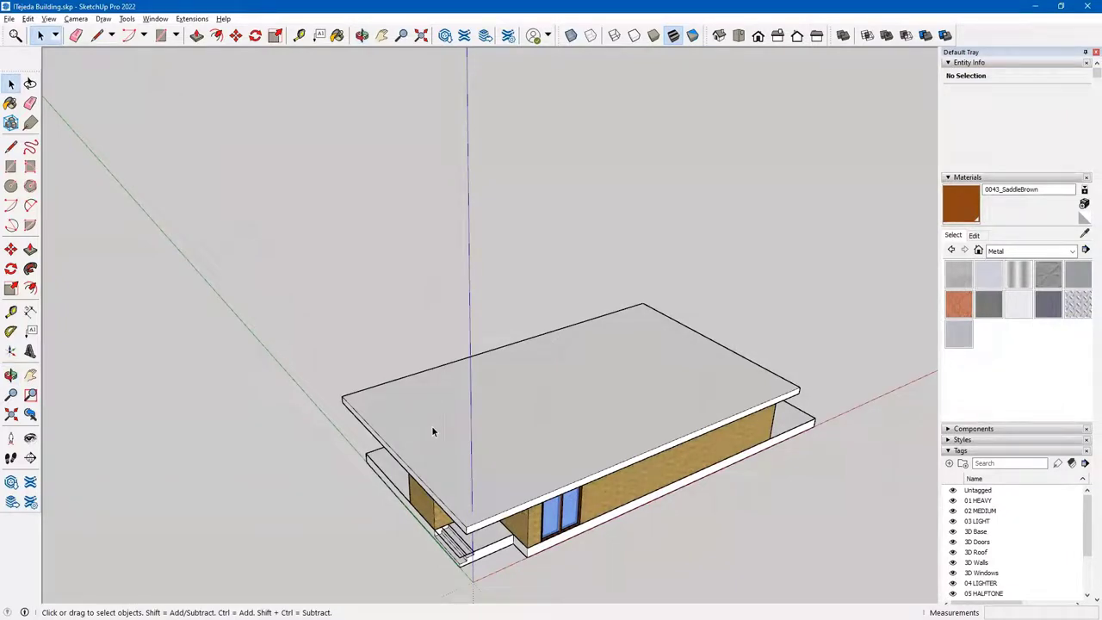
double_click(432, 431)
scroll(468, 418, "up", 2)
scroll(467, 418, "up", 1)
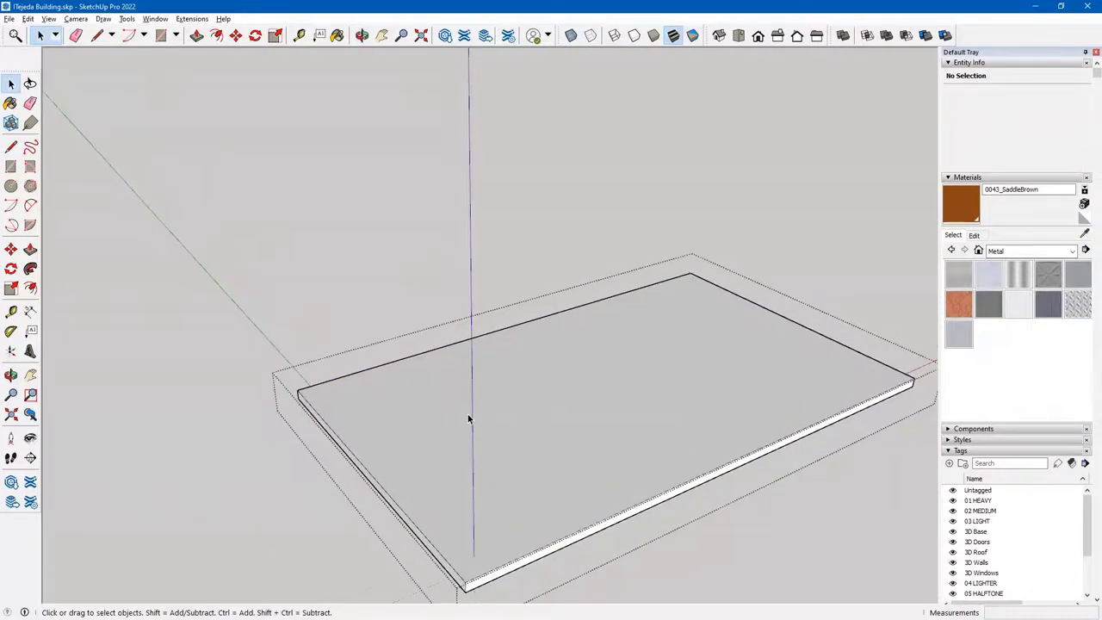
key("l")
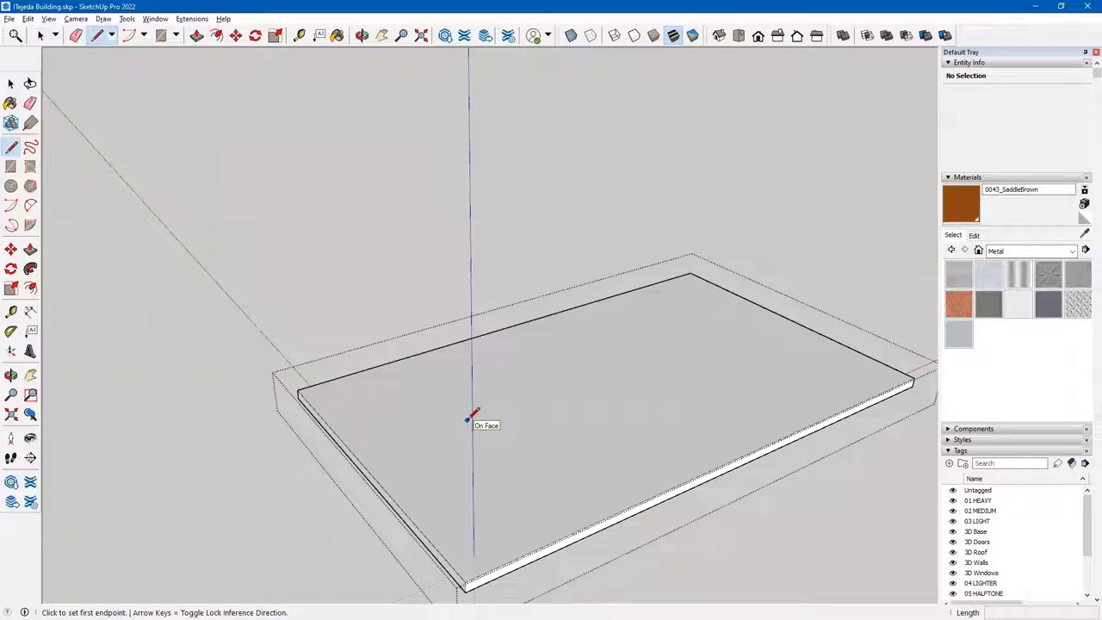
left_click(367, 470)
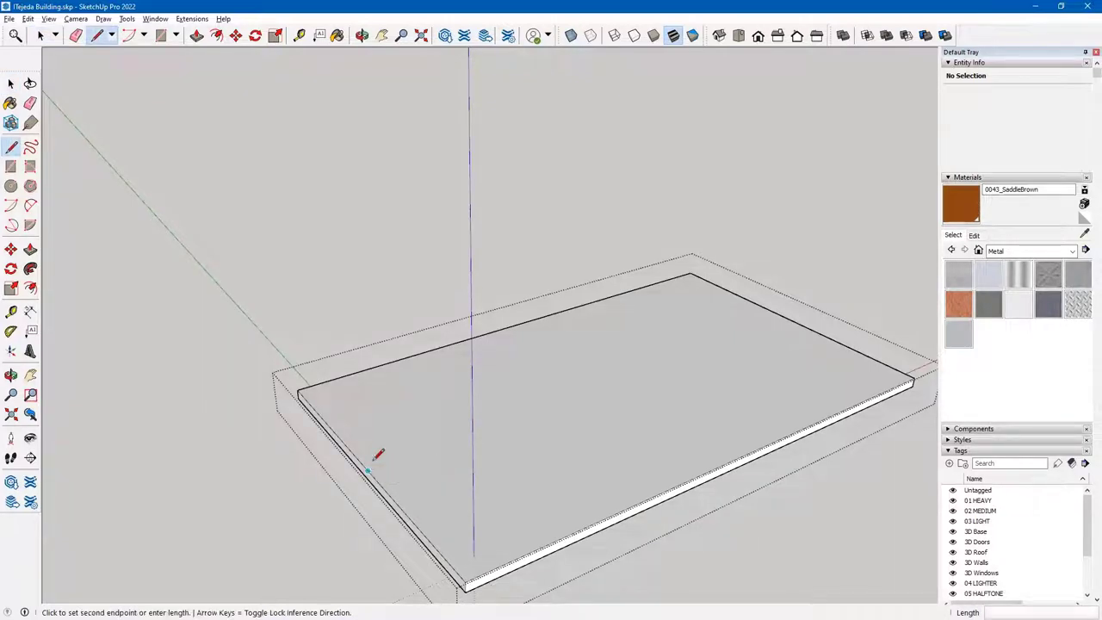
left_click(790, 317)
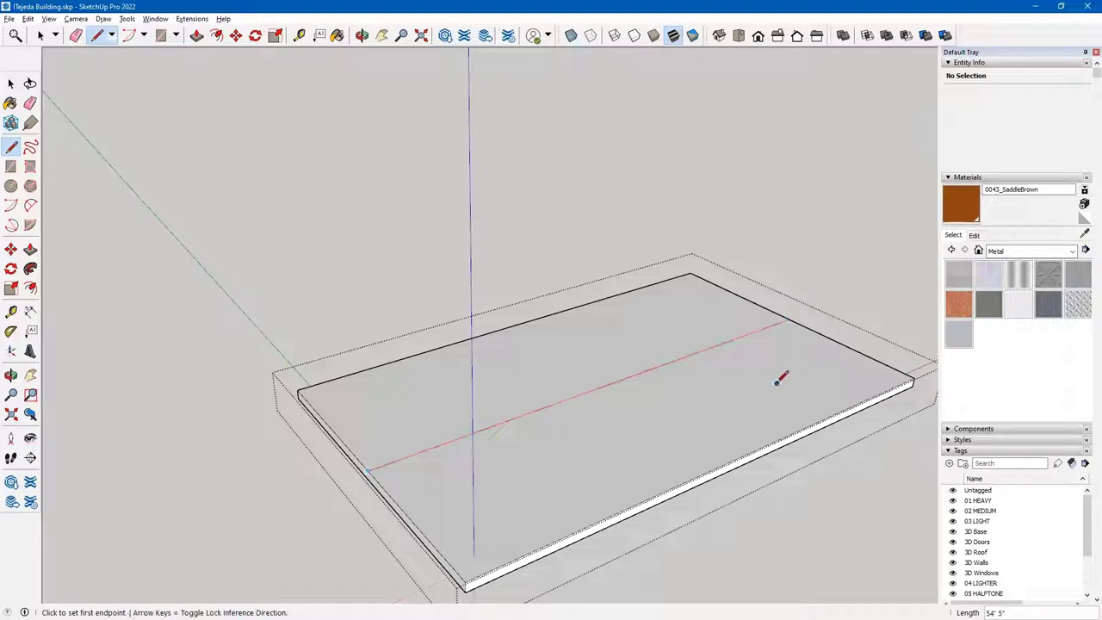
key("space")
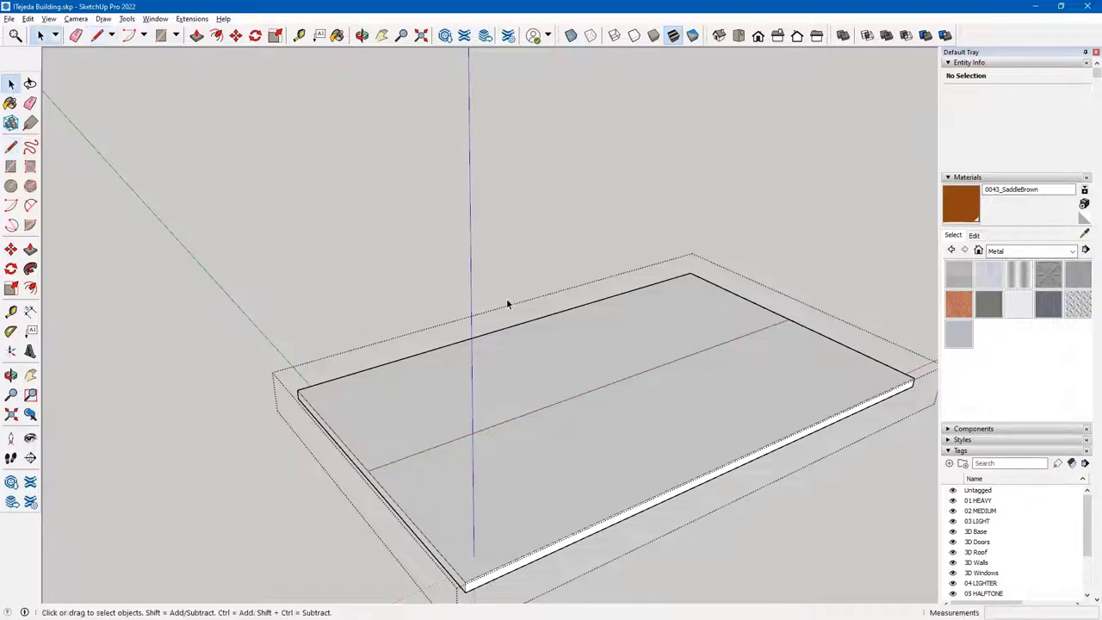
middle_click_drag(555, 439, 495, 401)
left_click(495, 401)
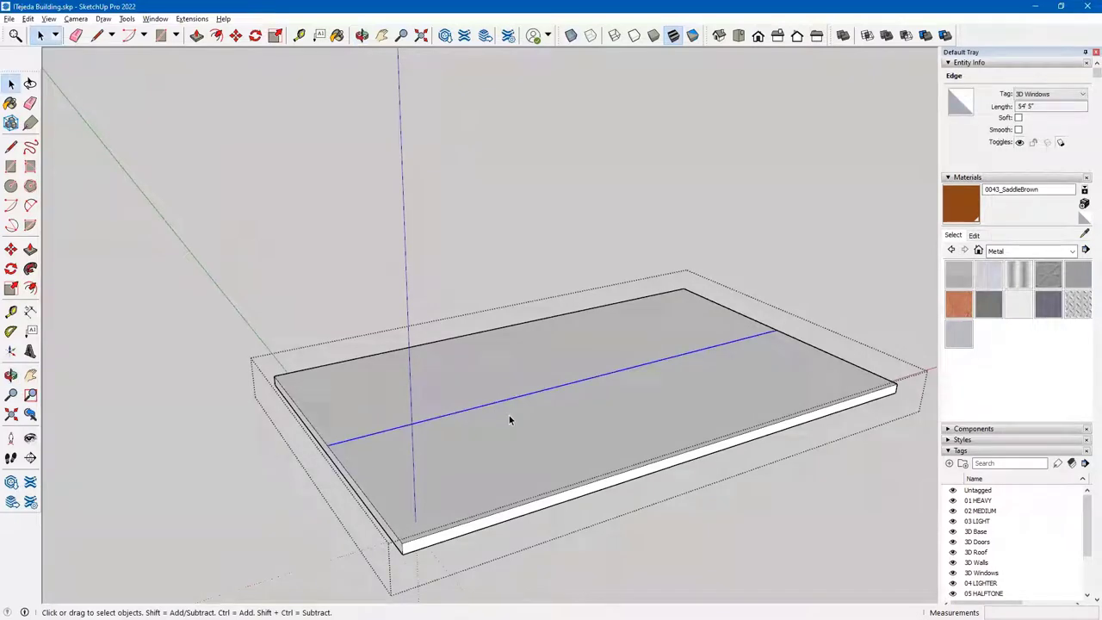
key("m")
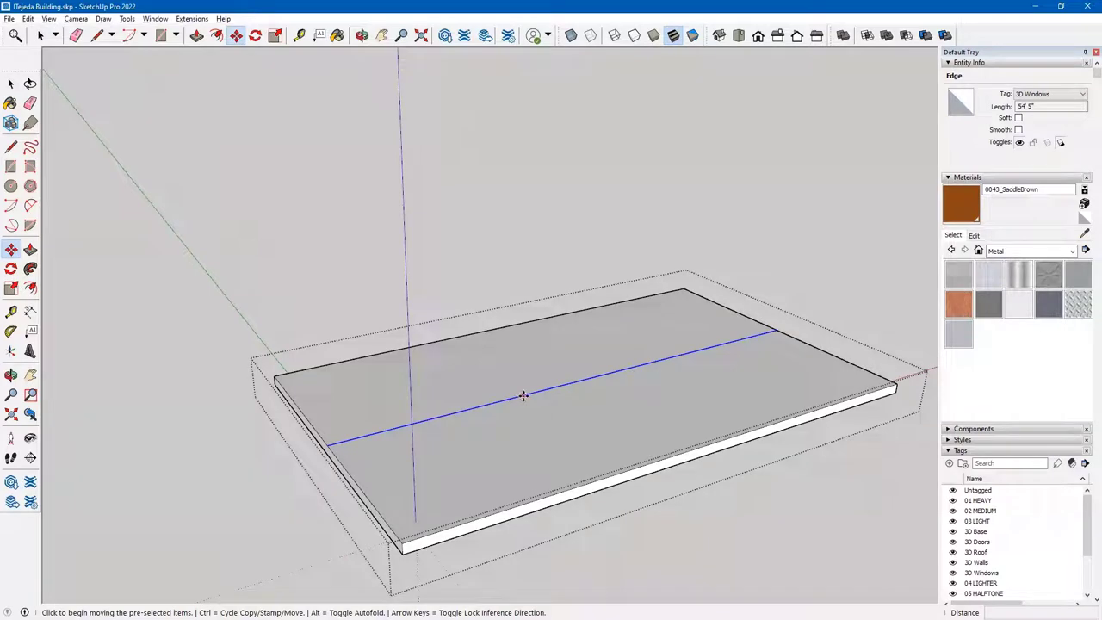
left_click(524, 391)
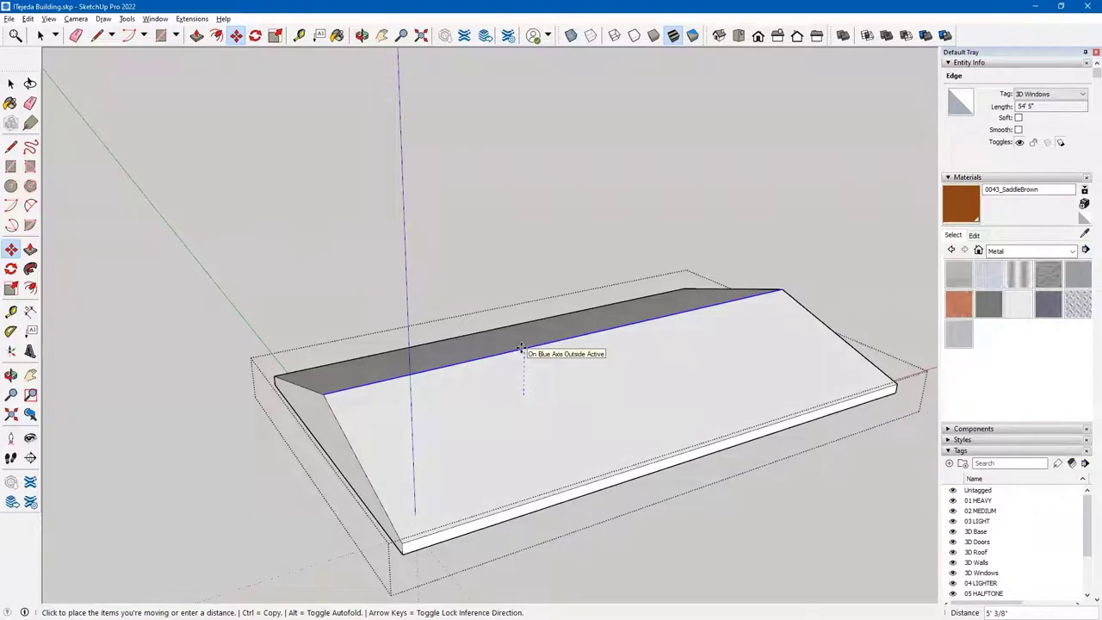
key("Escape")
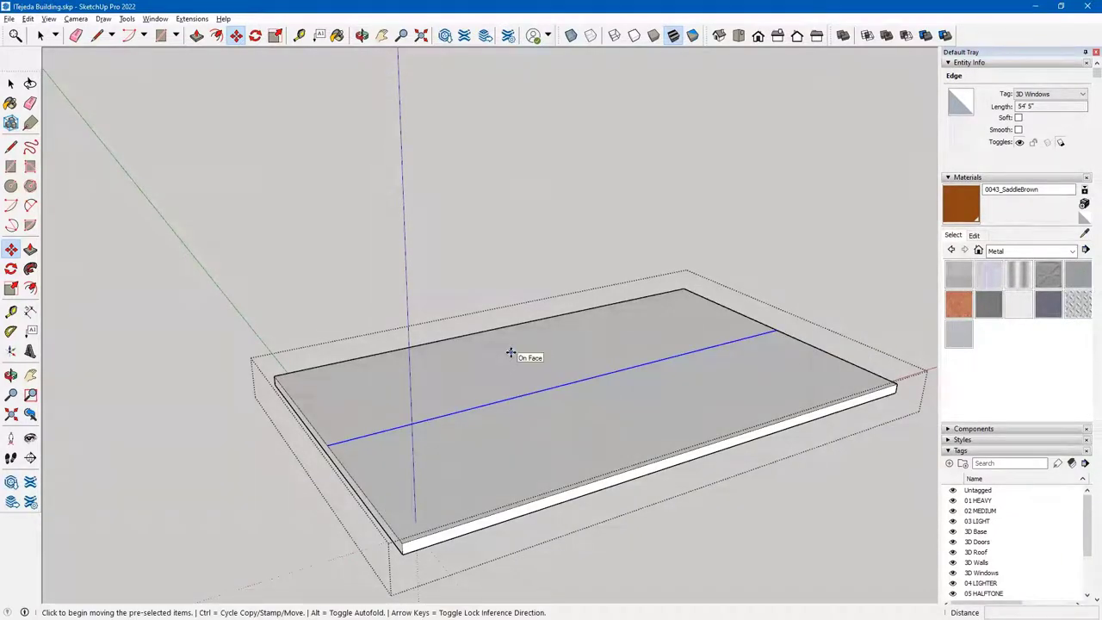
key("space")
left_click(496, 266)
left_click(427, 253)
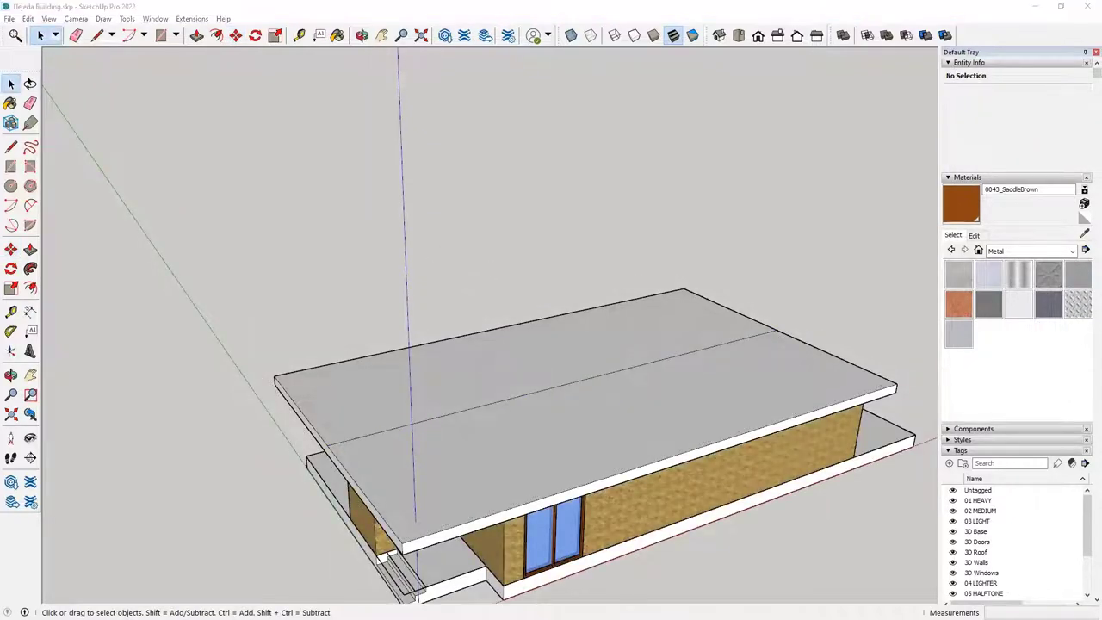
- Switch to the AutoCAD elevation and measure the roof's height from the top of the fascia to the ridge
scroll(354, 384, "down", 2)
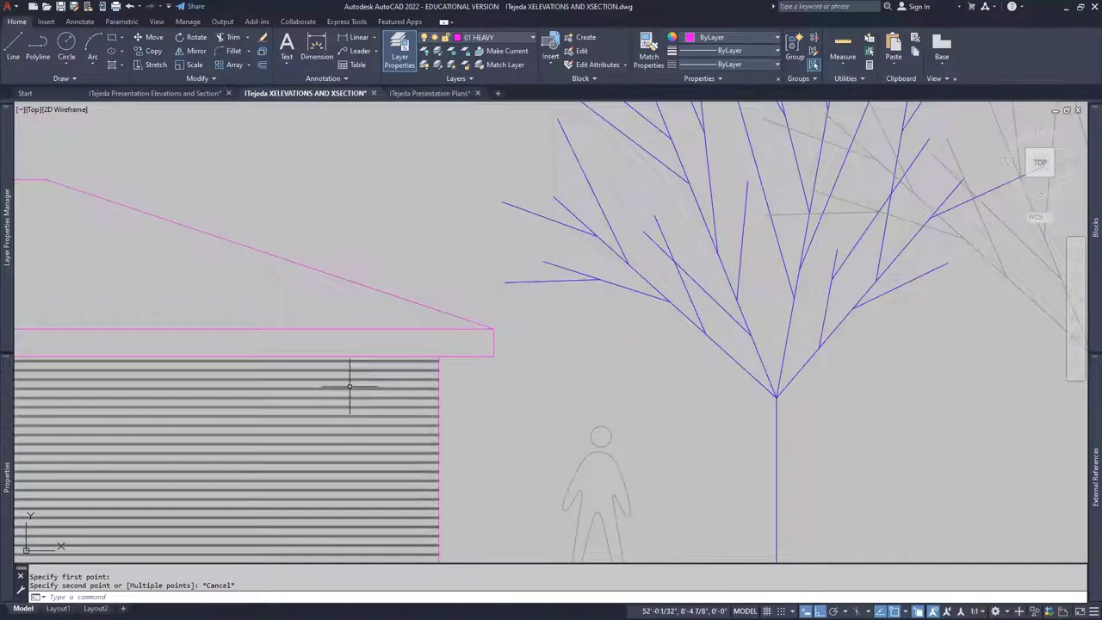
mouse_move(209, 359)
middle_mouse_down()
mouse_move(384, 419)
mouse_move(630, 450)
middle_mouse_up()
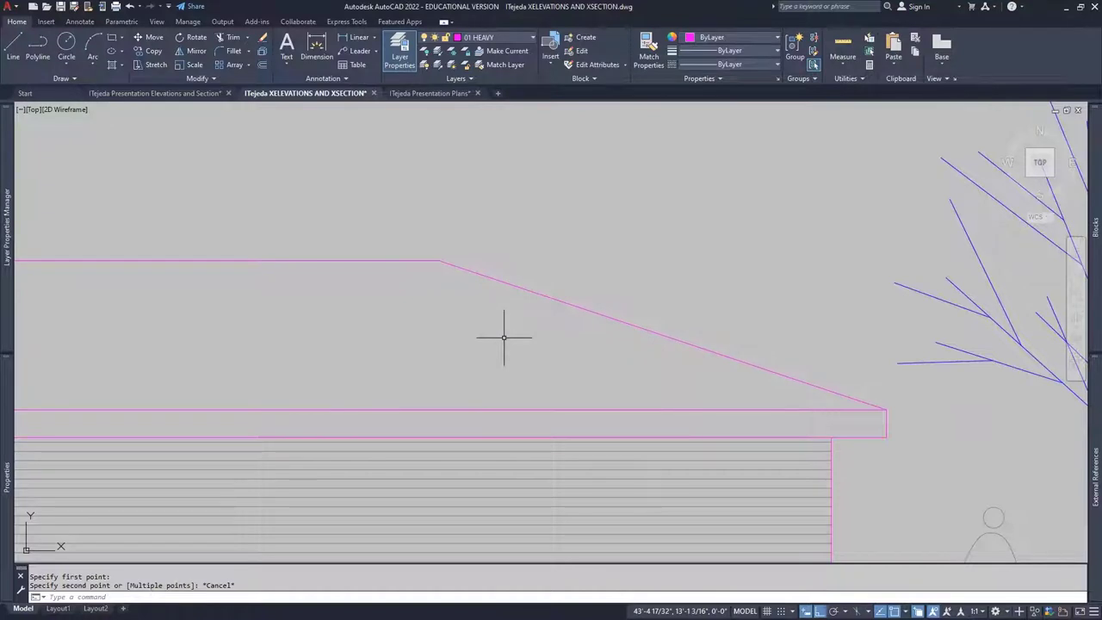
middle_click_drag(422, 352, 629, 381)
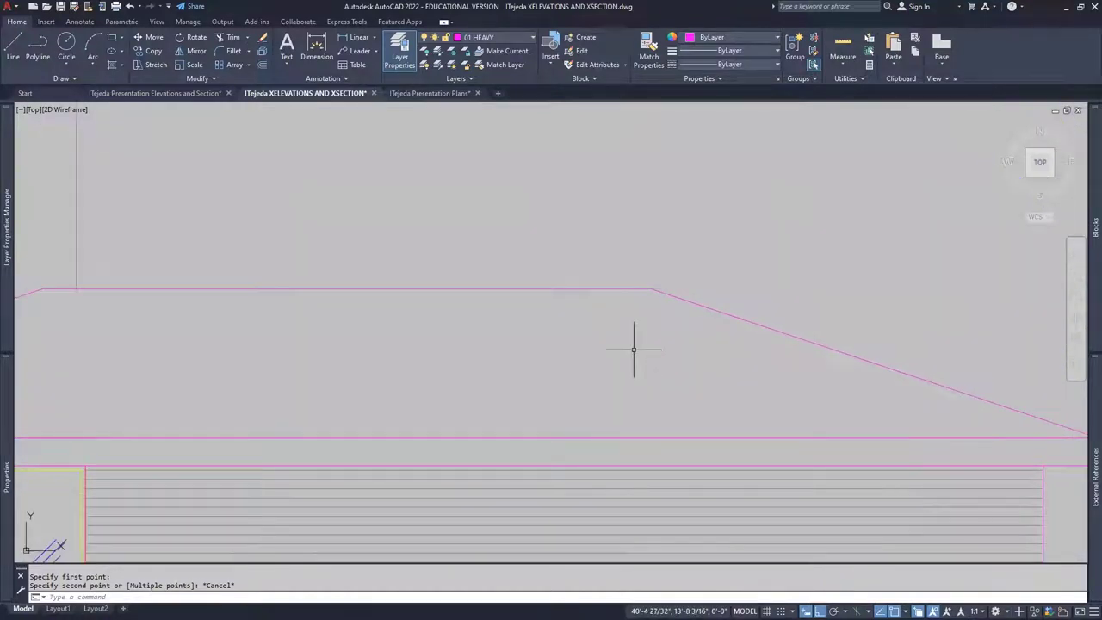
left_click(843, 43)
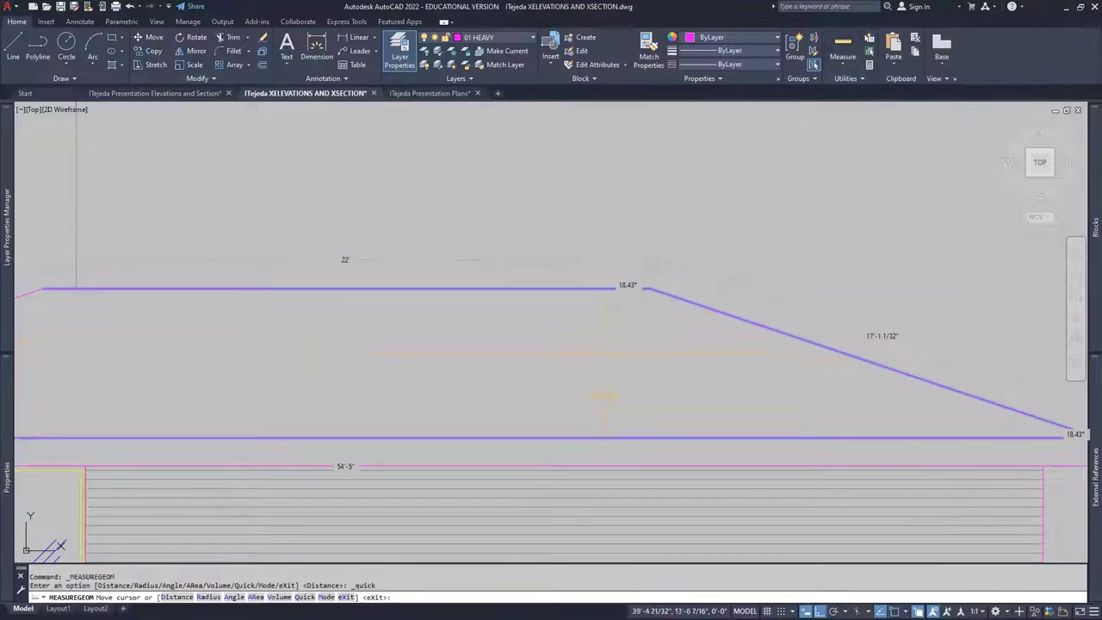
scroll(586, 398, "up", 2)
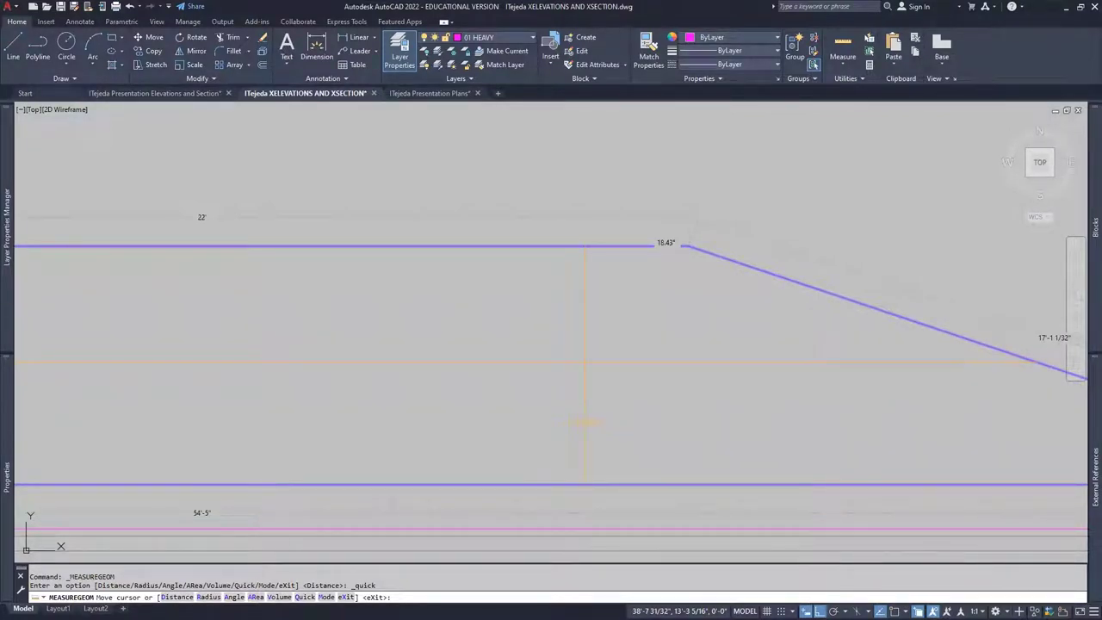
key("Escape")
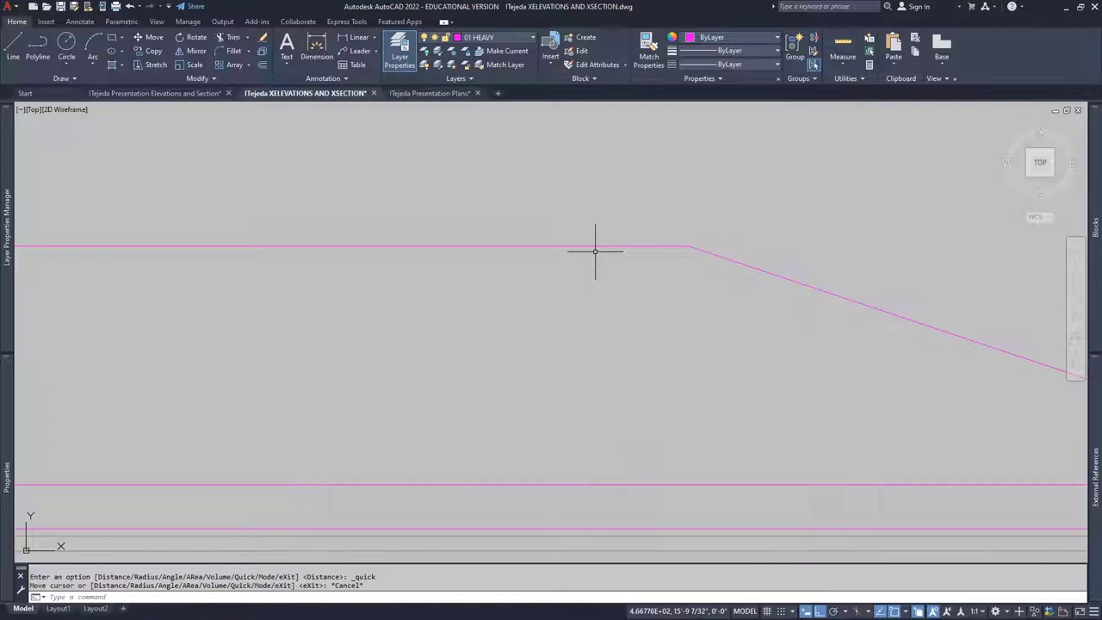
scroll(595, 251, "down", 5)
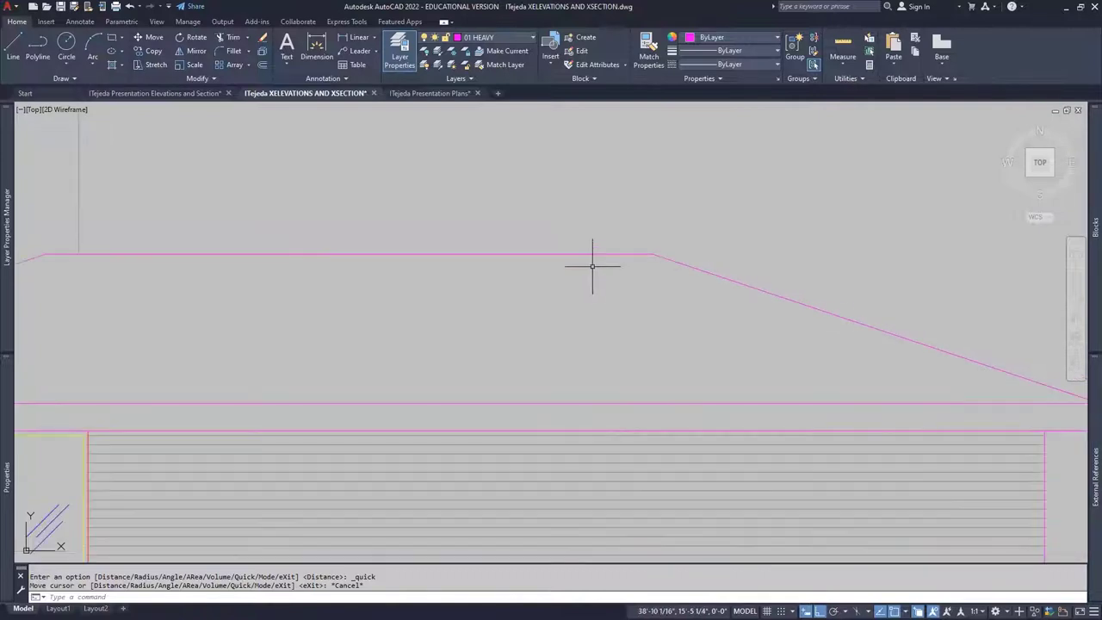
middle_click_drag(640, 299, 488, 314)
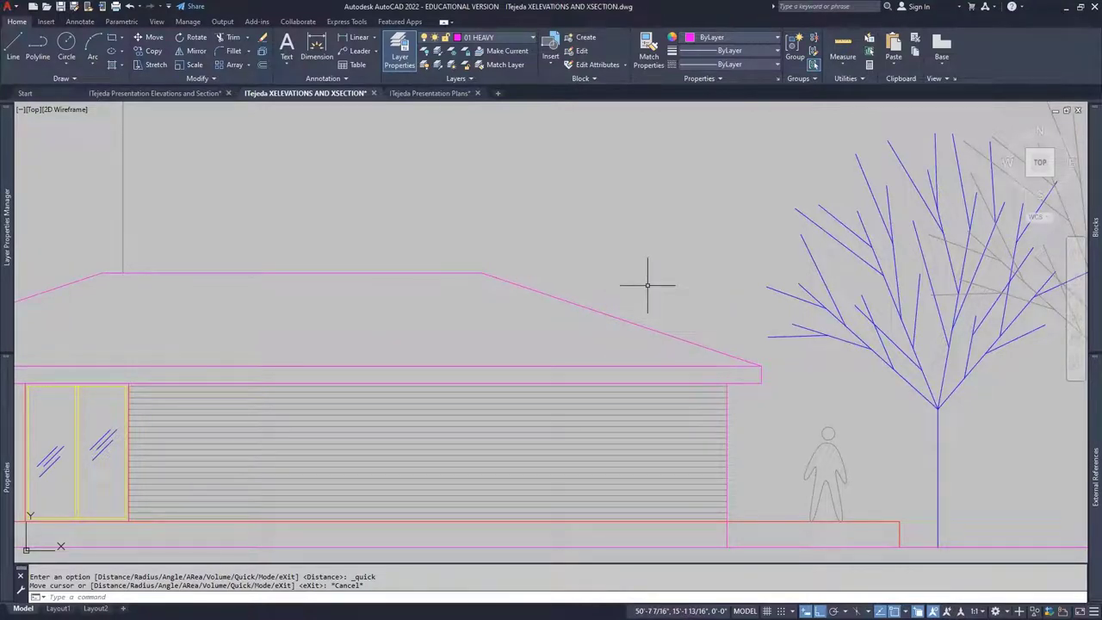
- Return to SketchUp, raise the center line inside the roof group 5' 4" along the blue axis to form the ridge, and close the group
key("alt+Tab")
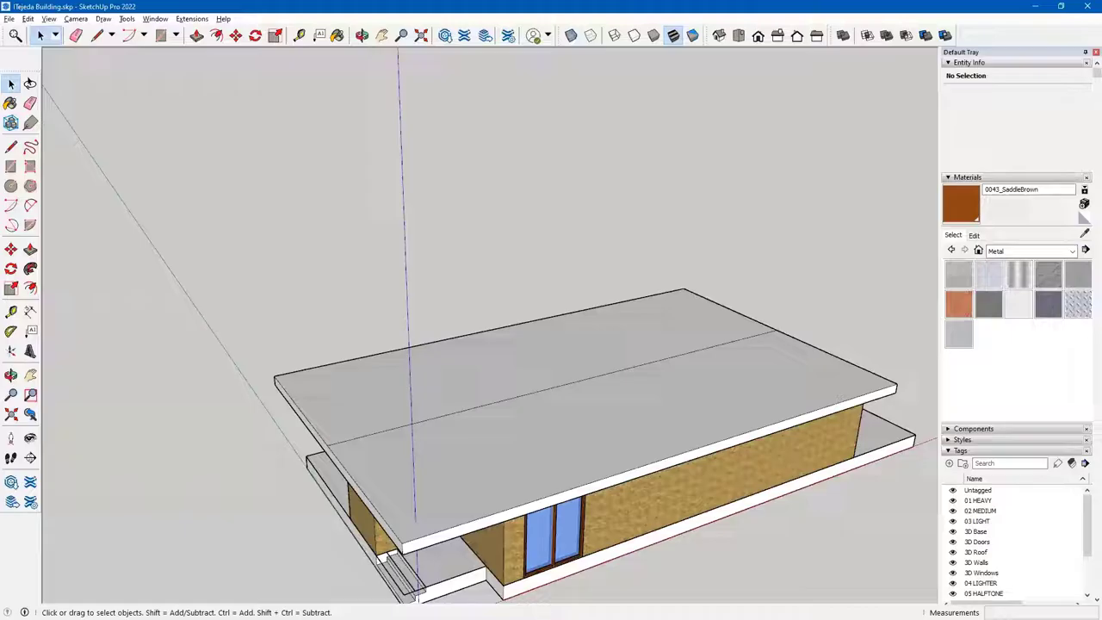
left_click(455, 413)
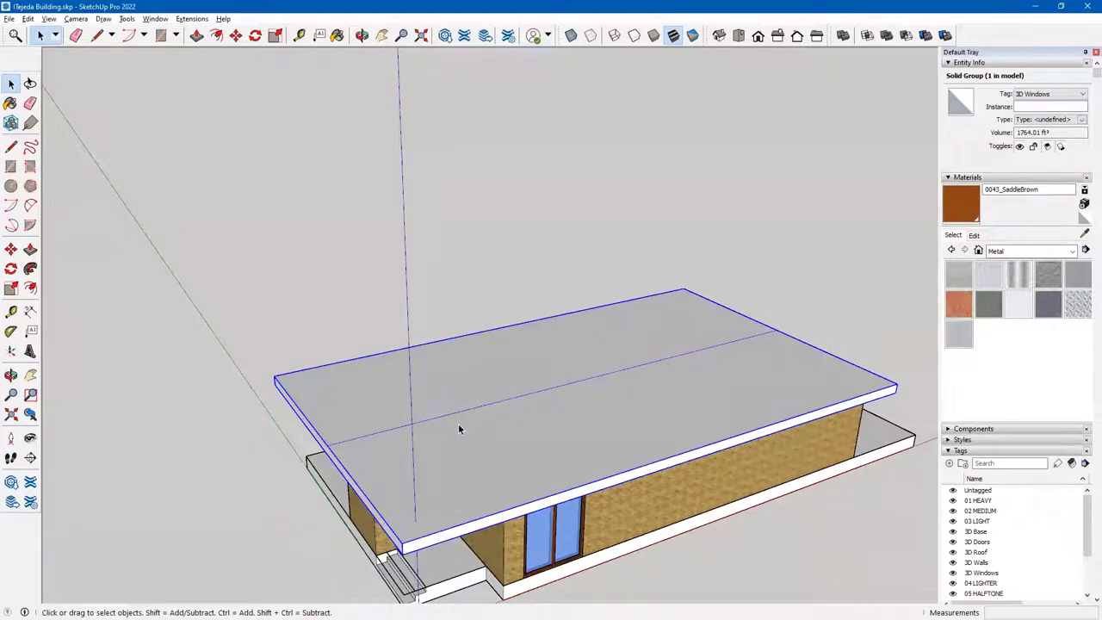
double_click(458, 426)
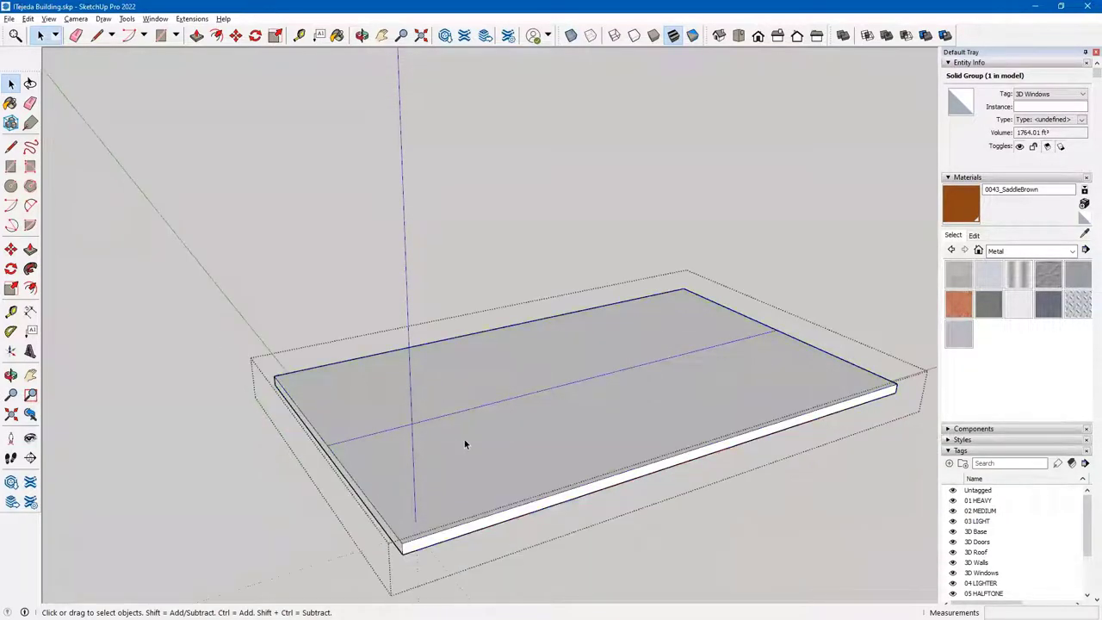
left_click(516, 397)
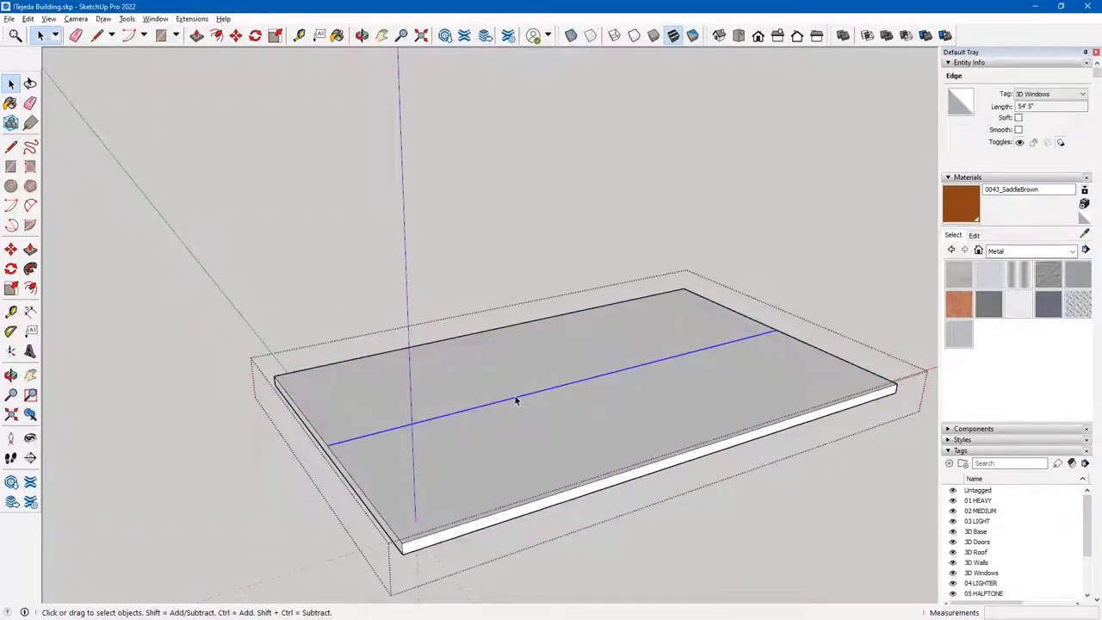
key("m")
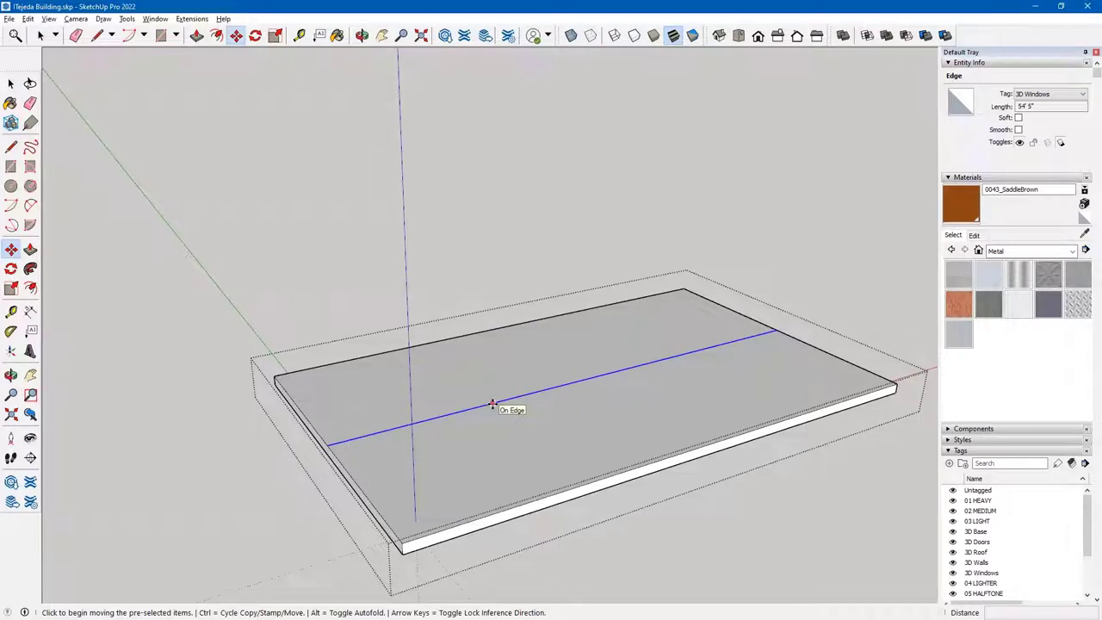
left_click(493, 404)
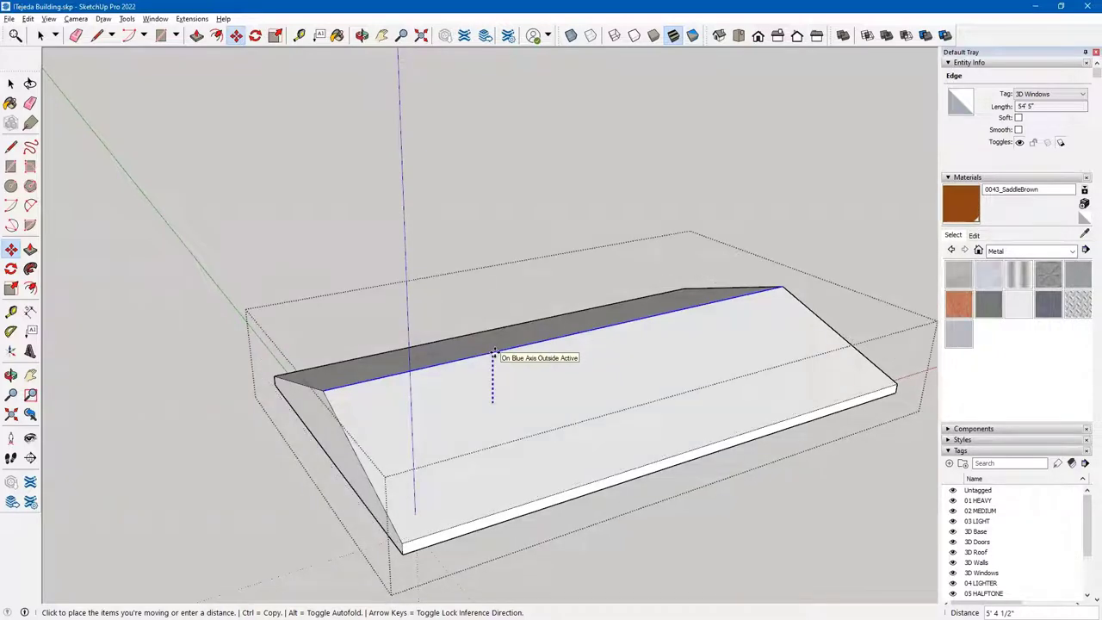
type("5'4")
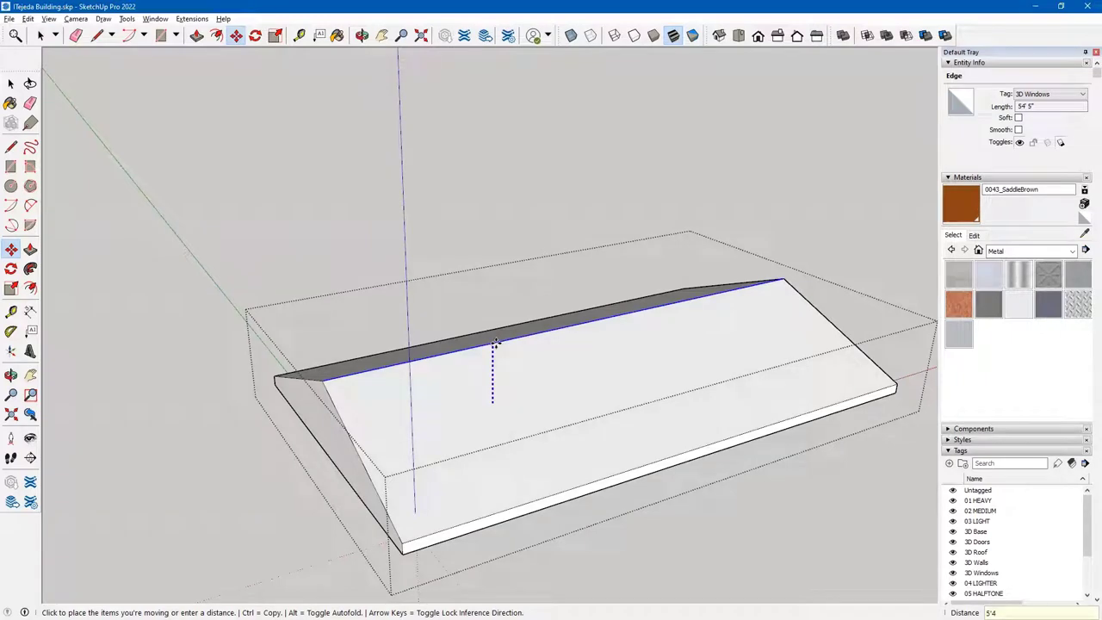
key("Return")
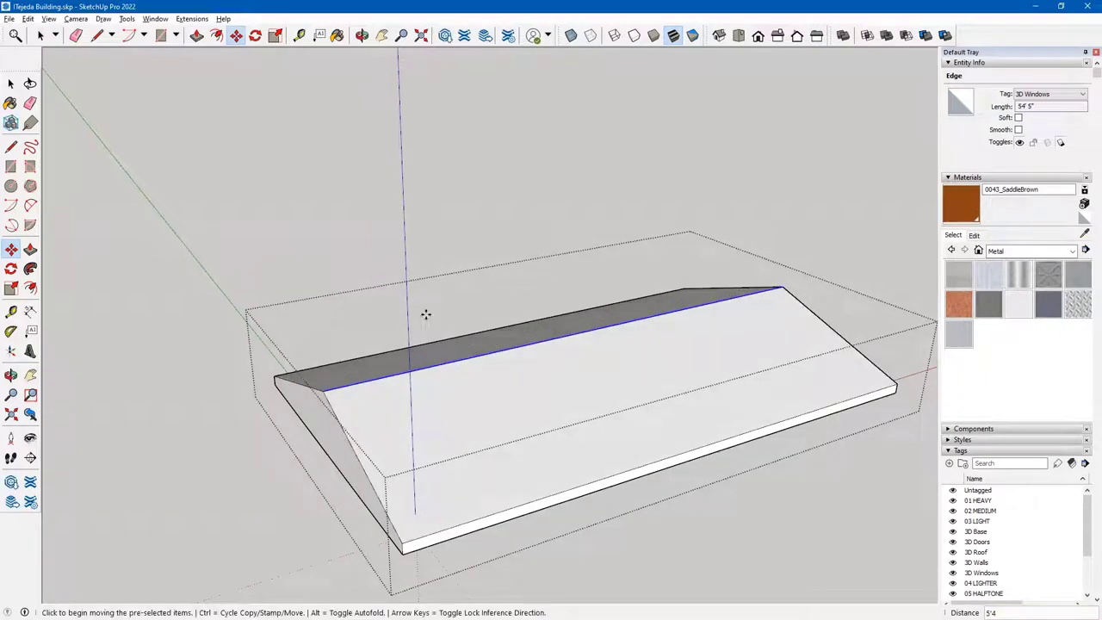
key("space")
left_click(303, 272)
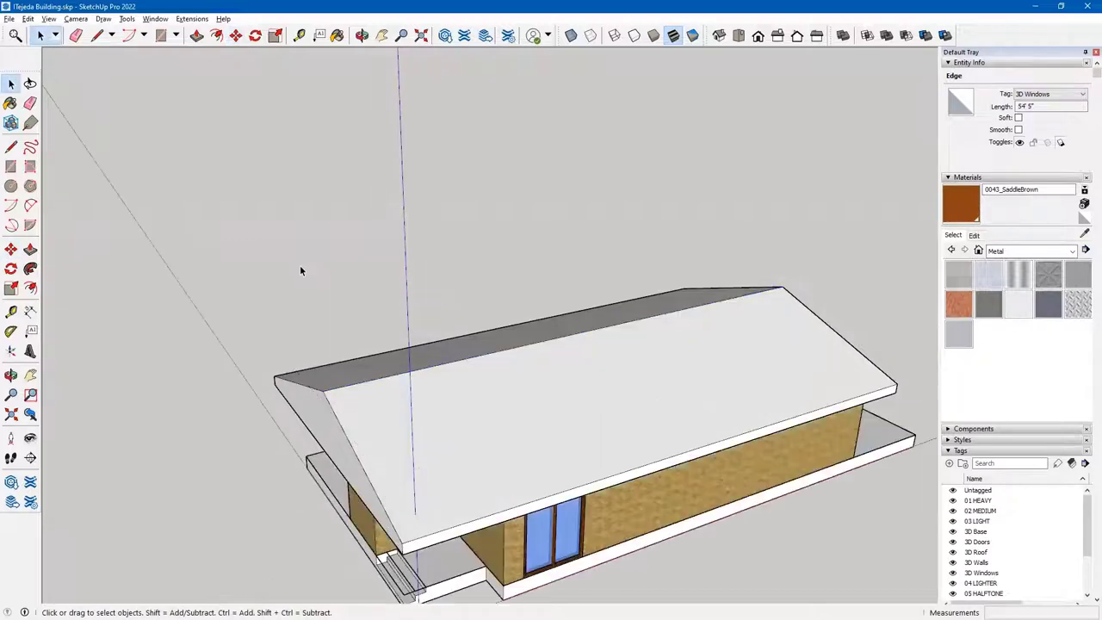
- Reopen the roof group and offset the outline of the gable end face above the door inward by 8"
middle_click_drag(355, 438, 393, 363)
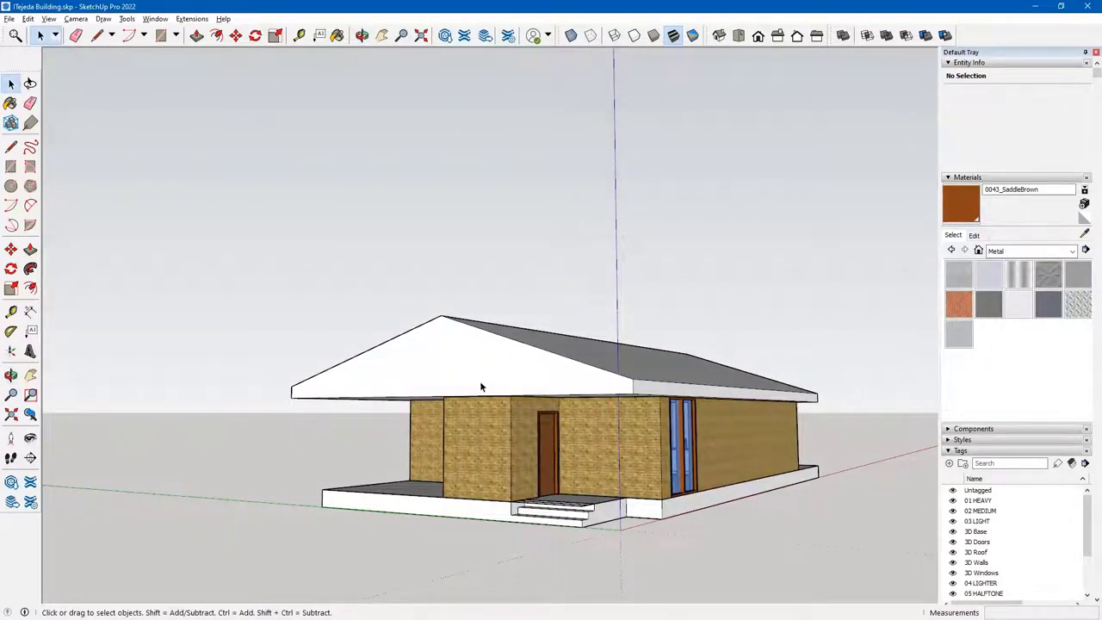
scroll(442, 384, "up", 3)
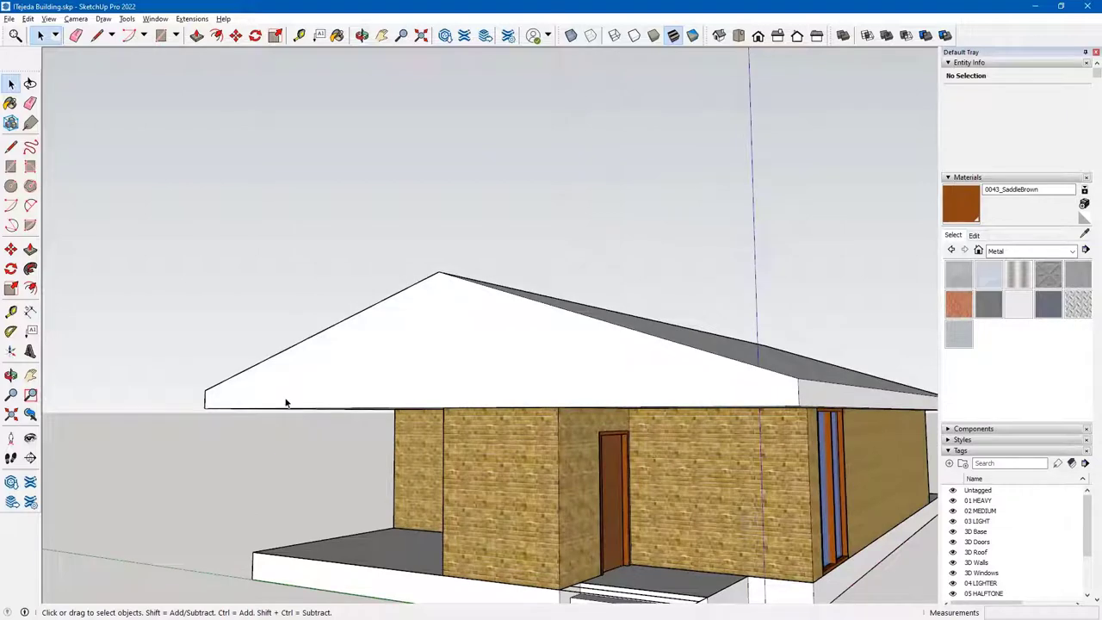
middle_click_drag(509, 361, 448, 311)
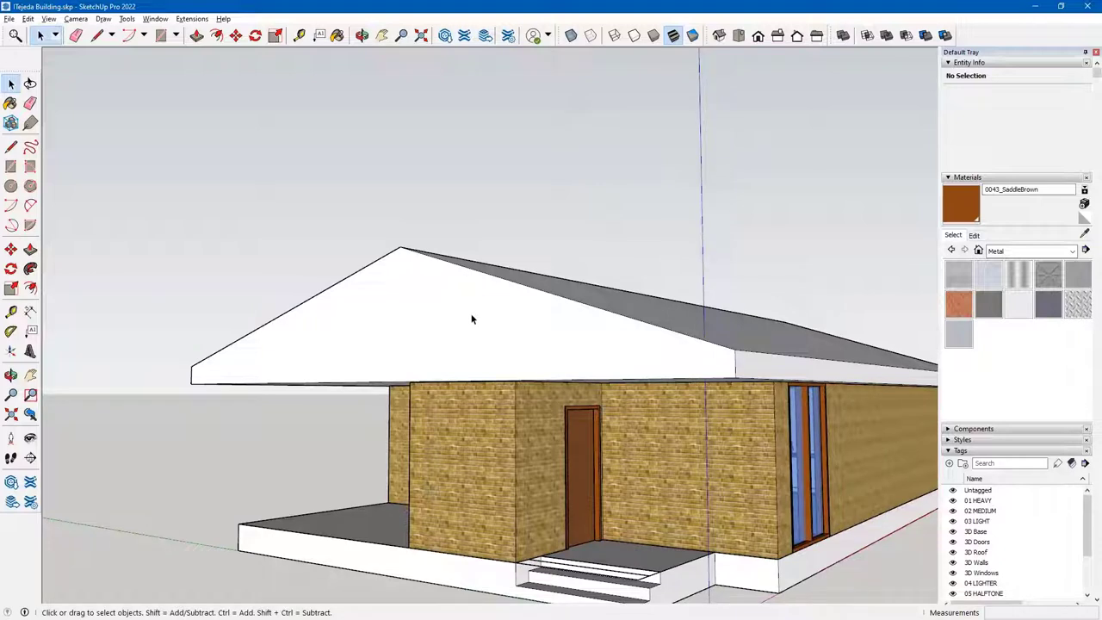
double_click(471, 319)
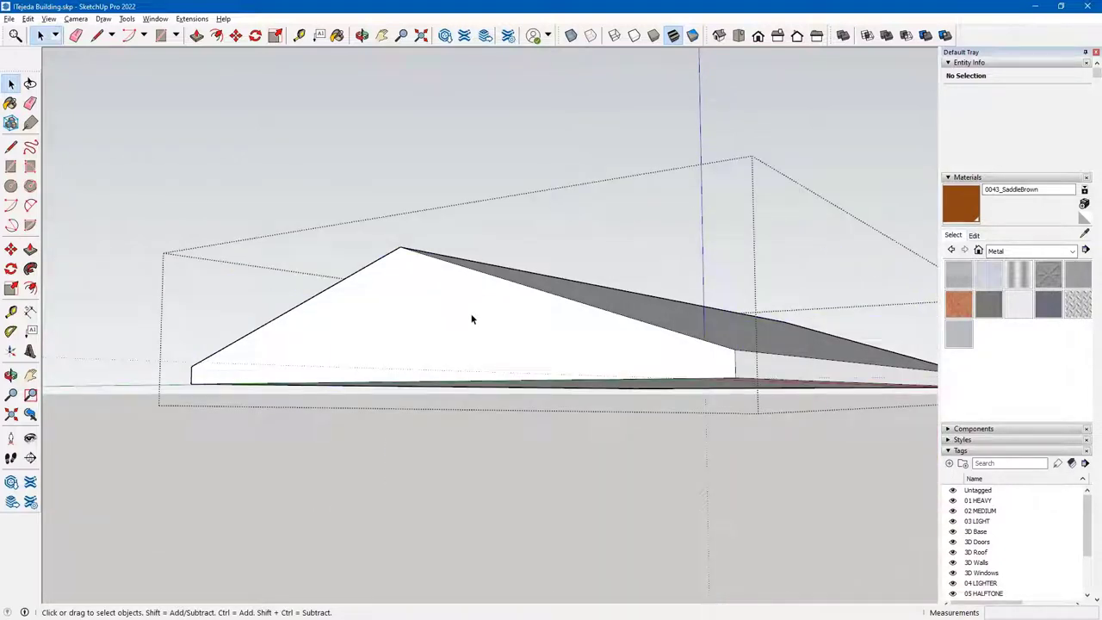
left_click(30, 291)
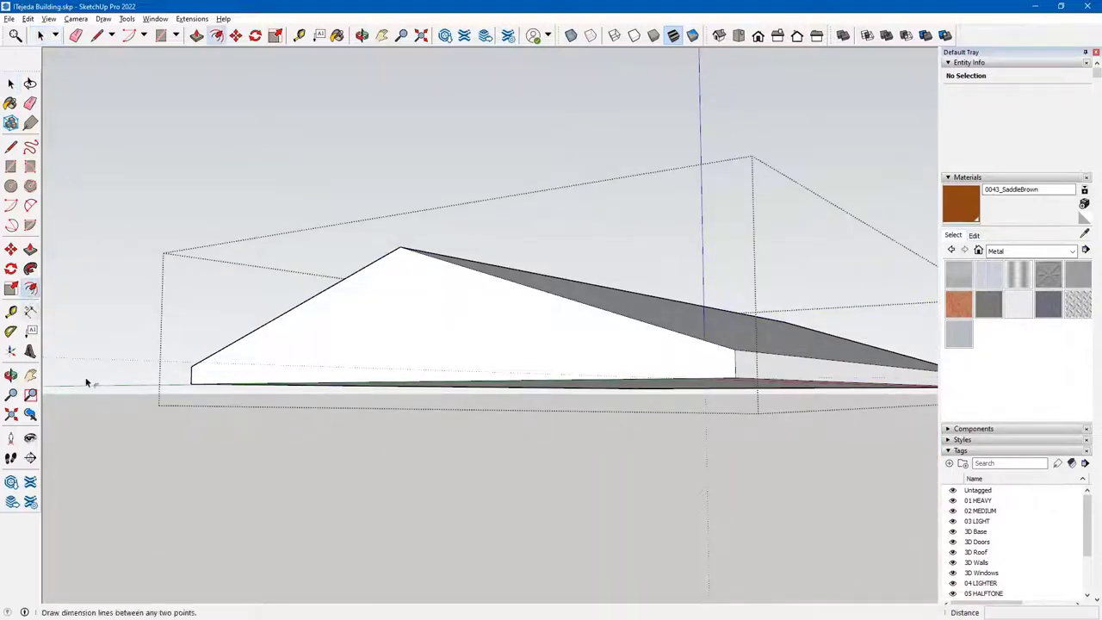
left_click(323, 298)
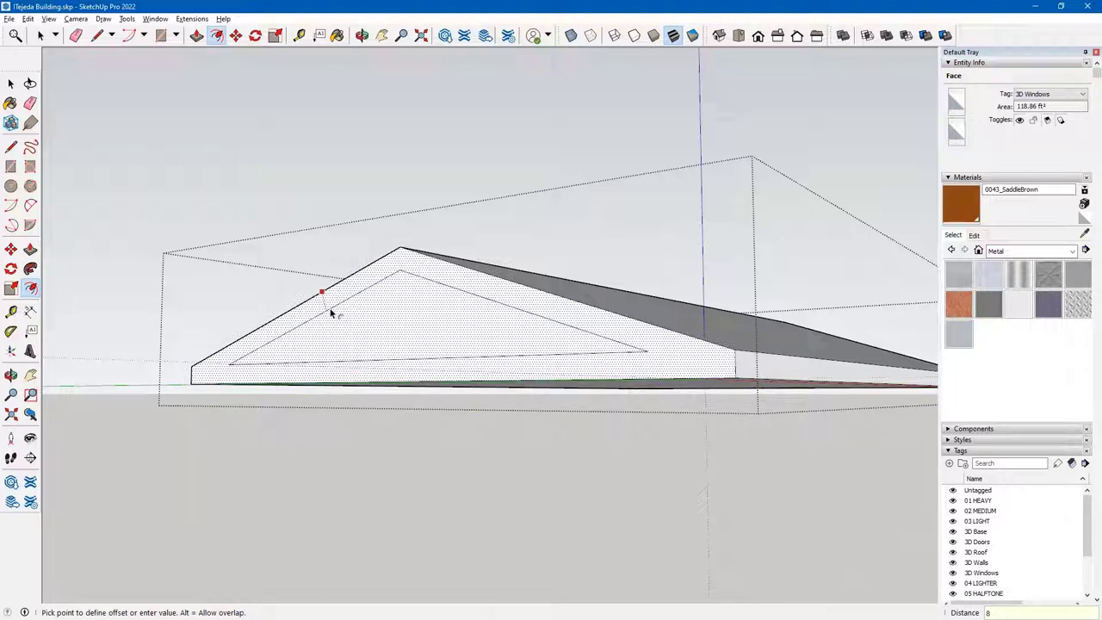
key("Return")
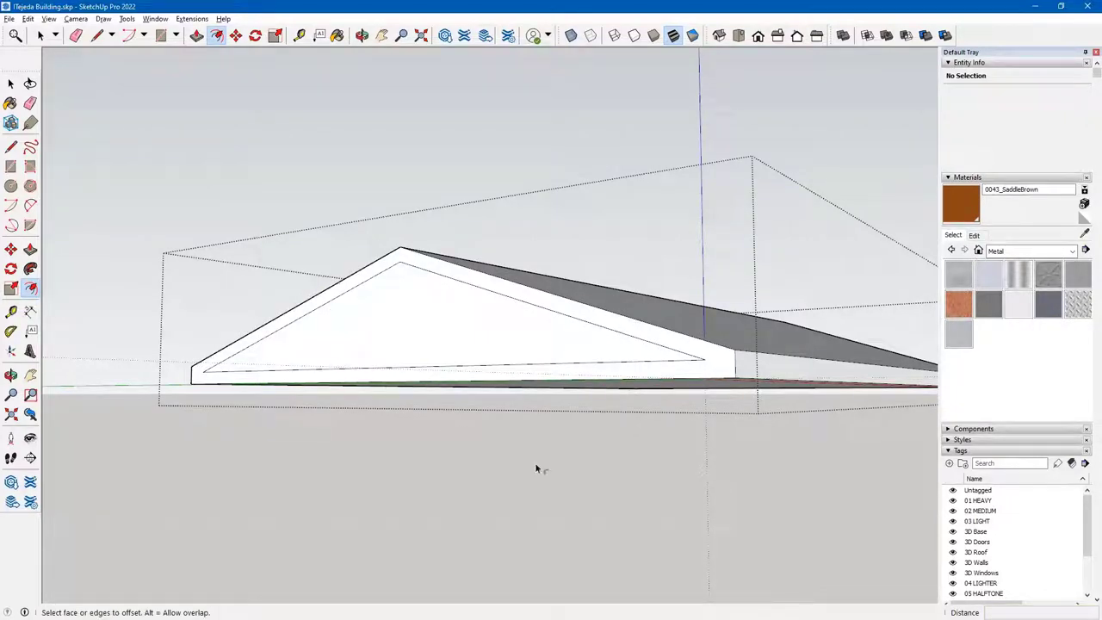
- Draw 8" vertical lines from the inner outline's two lower corners to the gable's bottom edge, and erase the inner outline's bottom line
key("l")
left_click(705, 362)
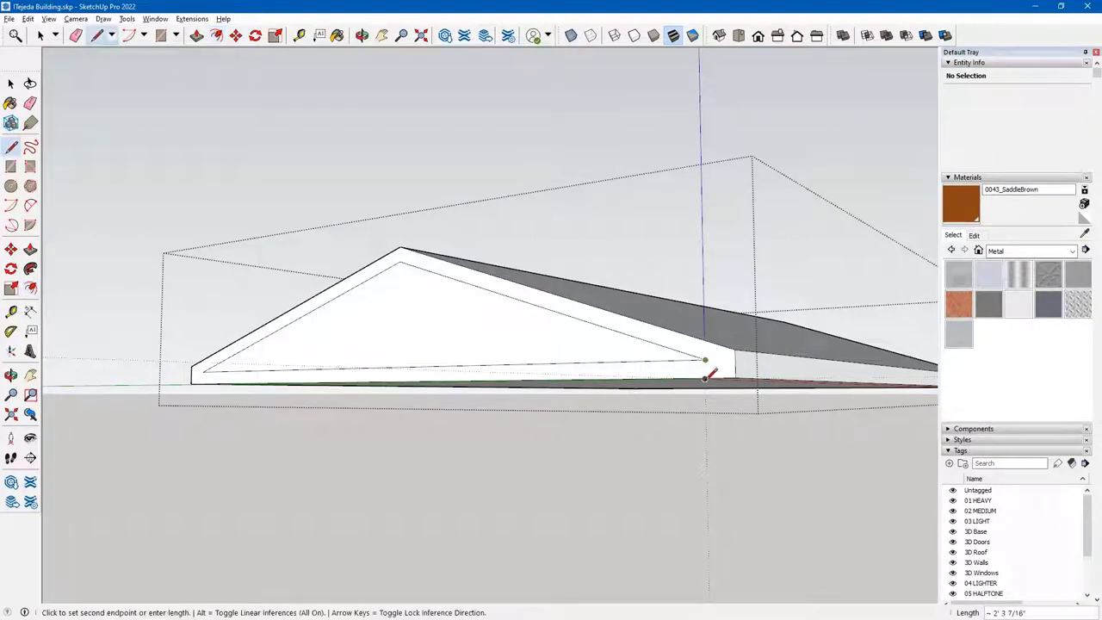
middle_click_drag(707, 372, 708, 413)
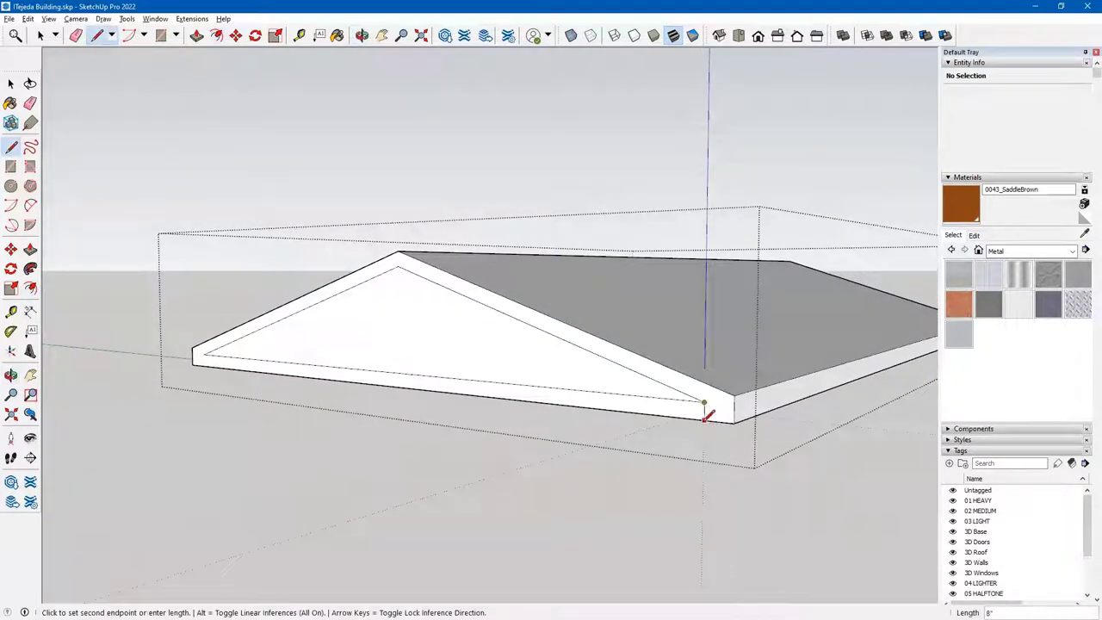
left_click(204, 355)
left_click(201, 356)
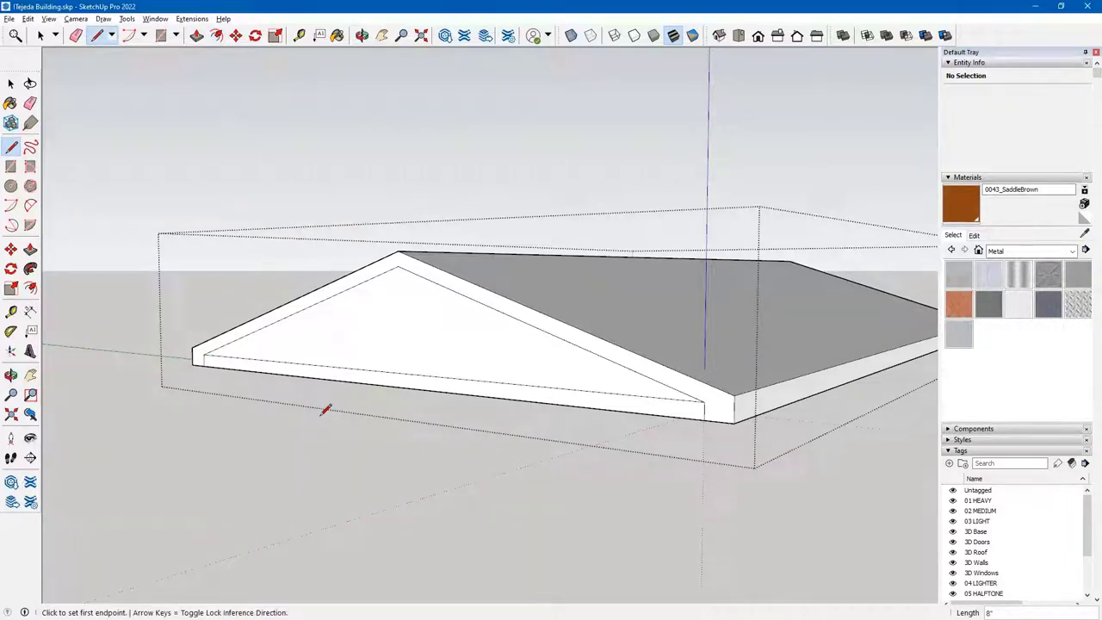
key("e")
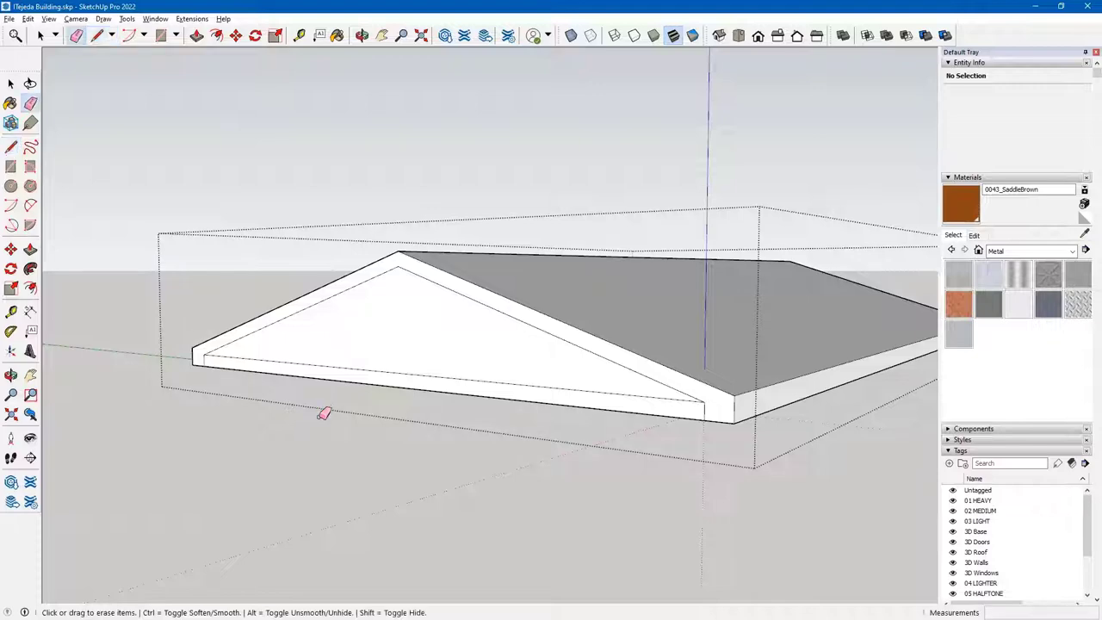
left_click(363, 369)
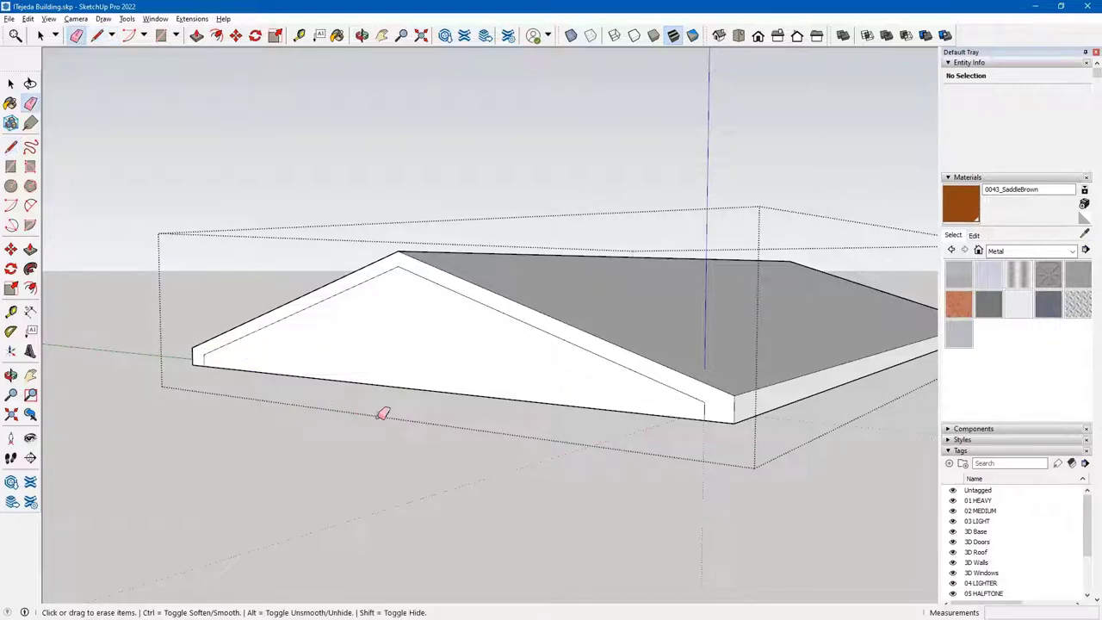
mouse_move(413, 419)
middle_mouse_down()
mouse_move(325, 433)
mouse_move(384, 353)
mouse_move(379, 330)
mouse_move(359, 327)
mouse_move(352, 362)
middle_mouse_up()
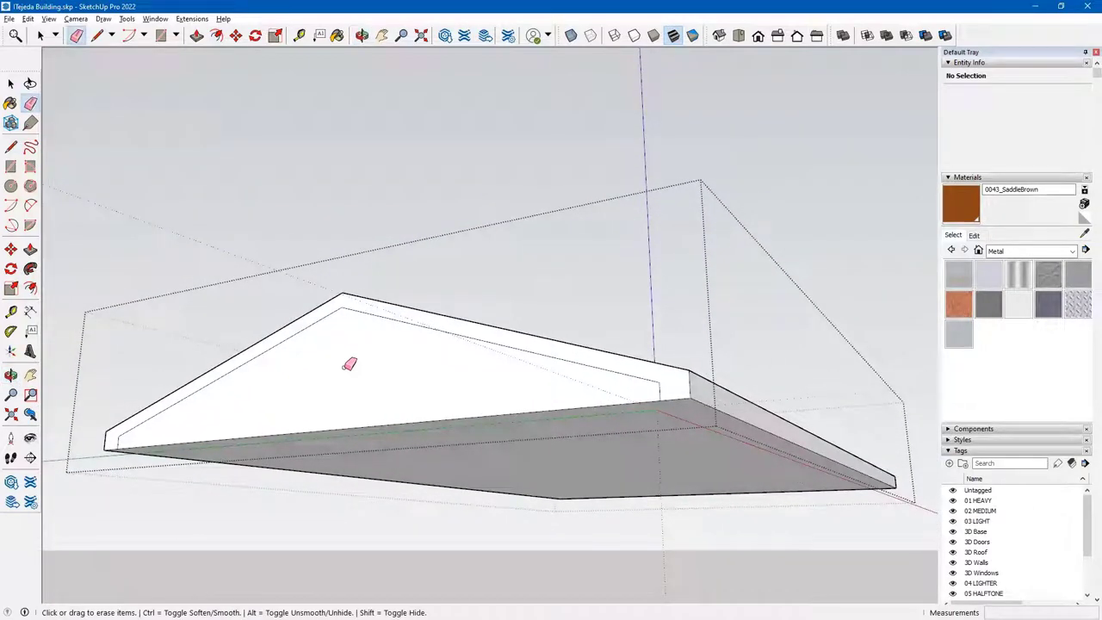
- Push the inner gable face 54' 5" through the roof's full length to hollow out its underside, and close the roof group
key("p")
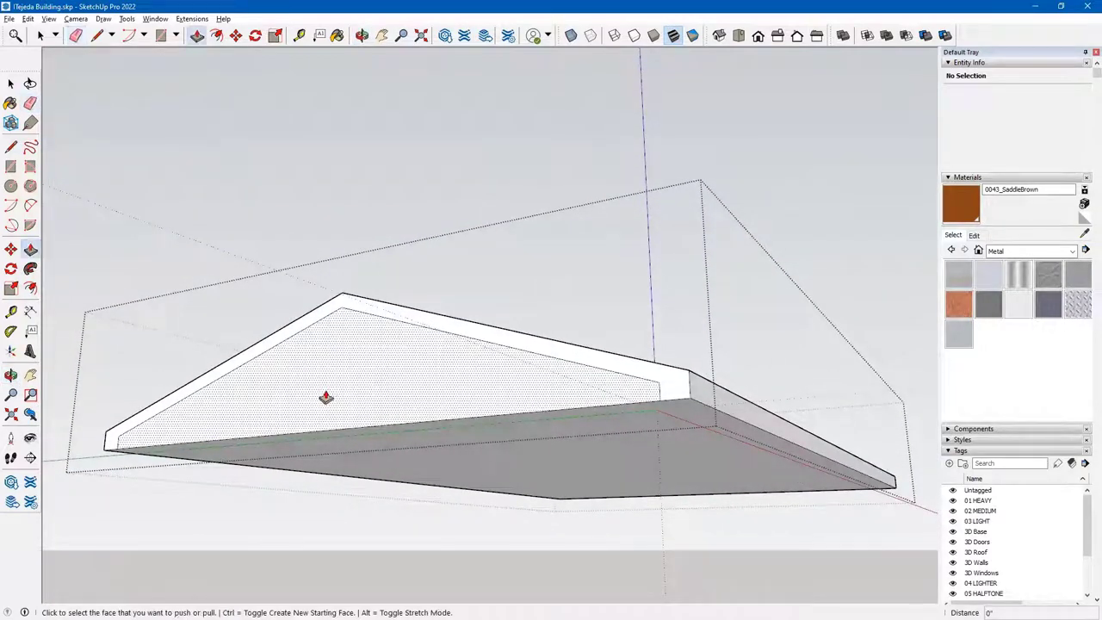
left_click(323, 397)
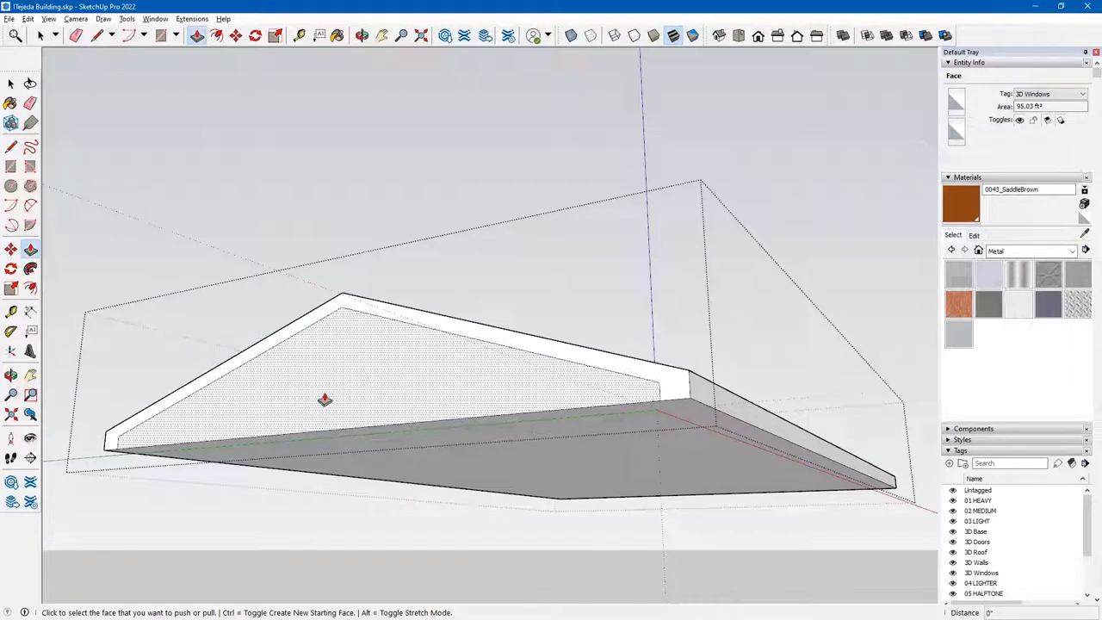
left_click(324, 399)
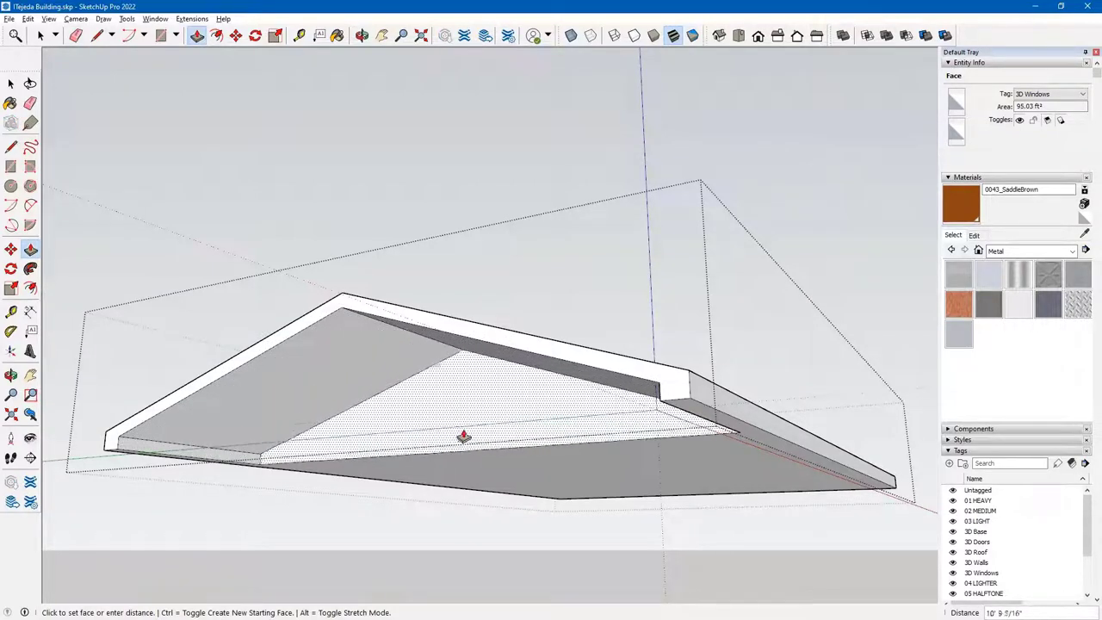
middle_click_drag(560, 451, 390, 431)
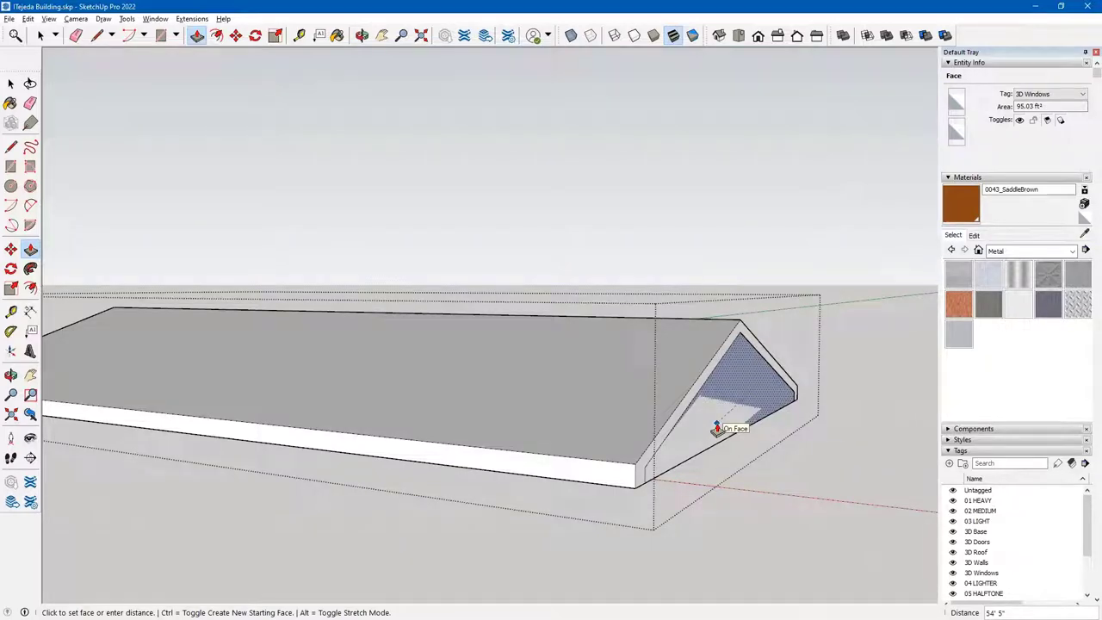
middle_click_drag(487, 443, 740, 384)
middle_click_drag(229, 455, 473, 460)
middle_click_drag(408, 436, 541, 506)
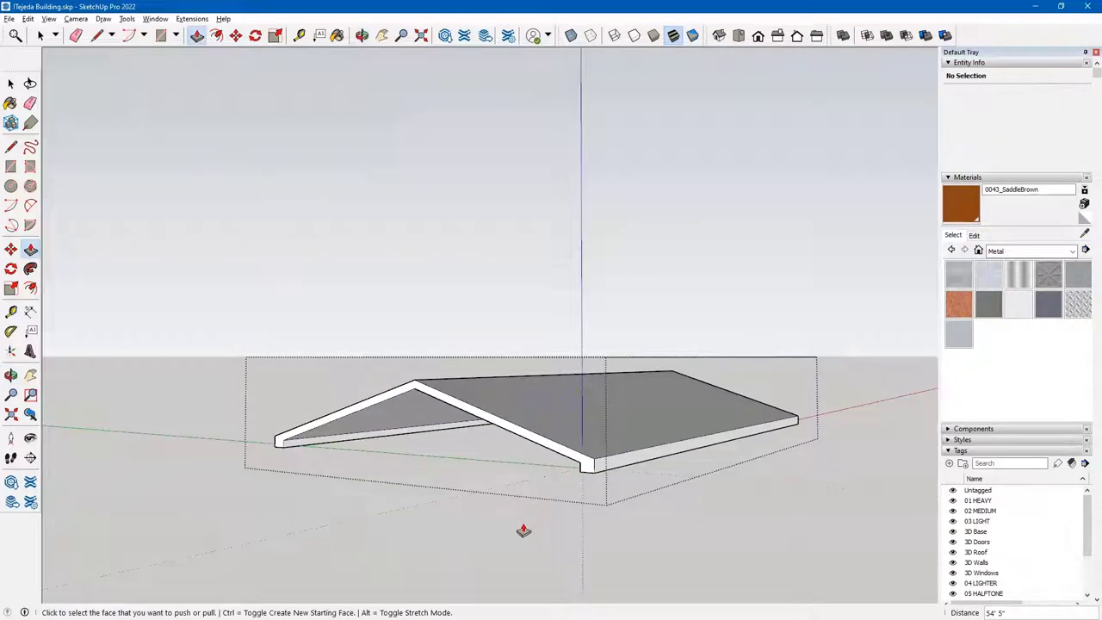
key("space")
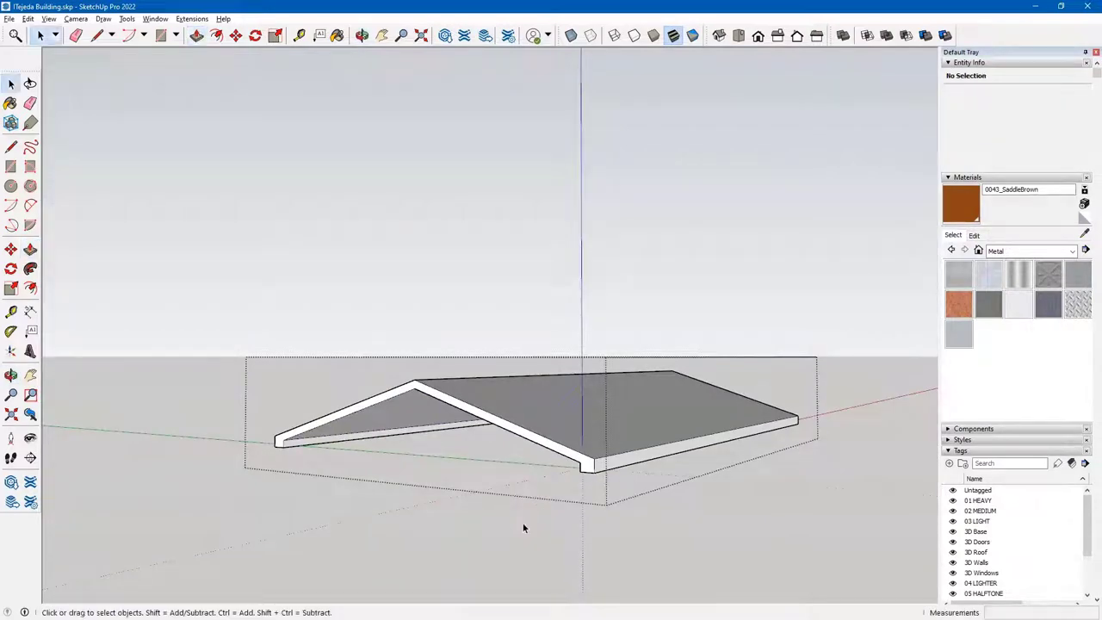
left_click(483, 542)
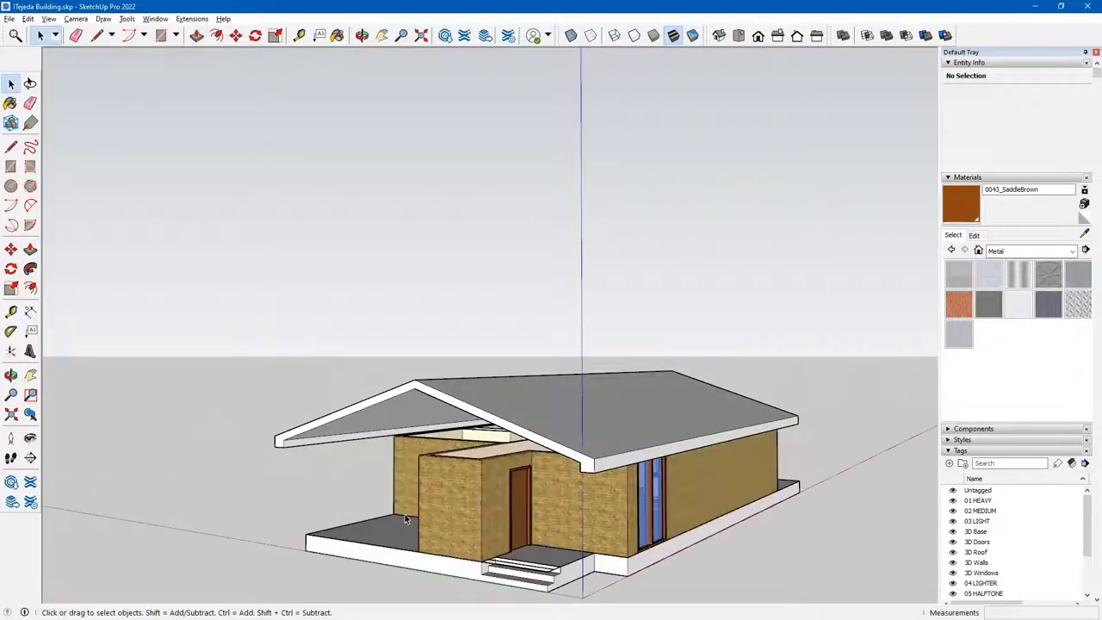
- Open the walls group below the roof for editing and select the continuous top face of the walls
middle_click_drag(363, 497, 573, 501)
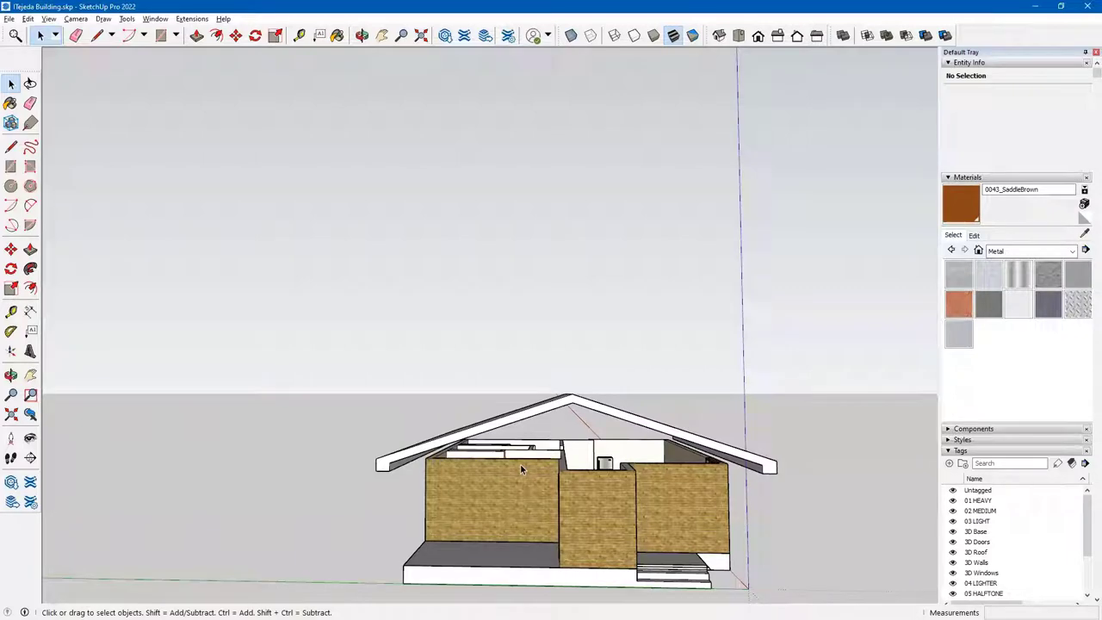
middle_click_drag(470, 495, 496, 462)
scroll(449, 463, "up", 5)
scroll(449, 457, "down", 3)
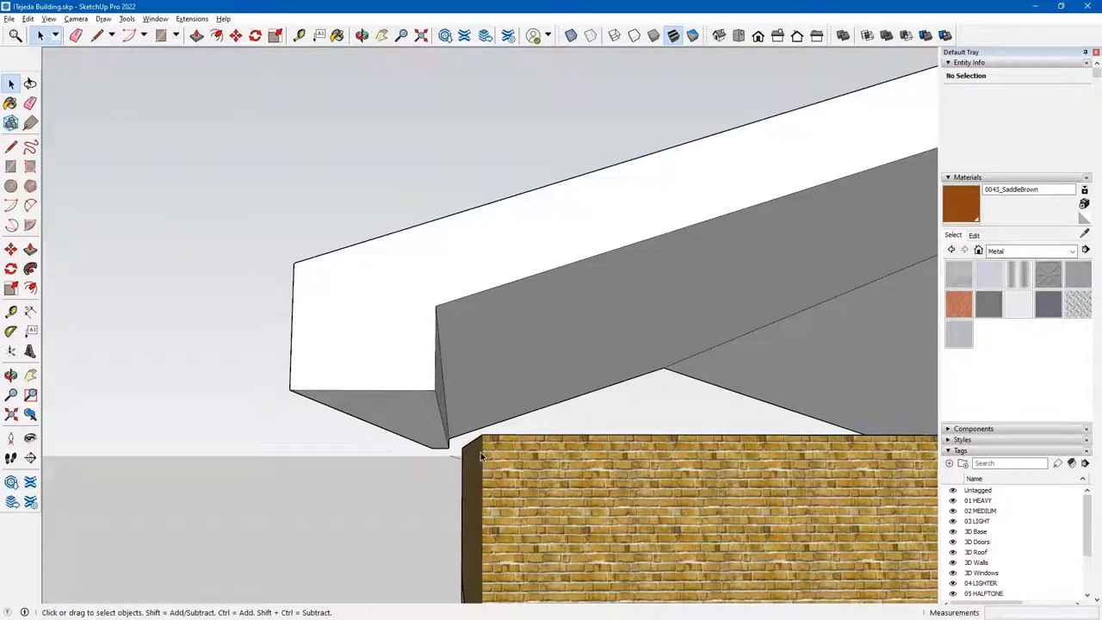
middle_click_drag(529, 450, 419, 455)
scroll(419, 455, "down", 5)
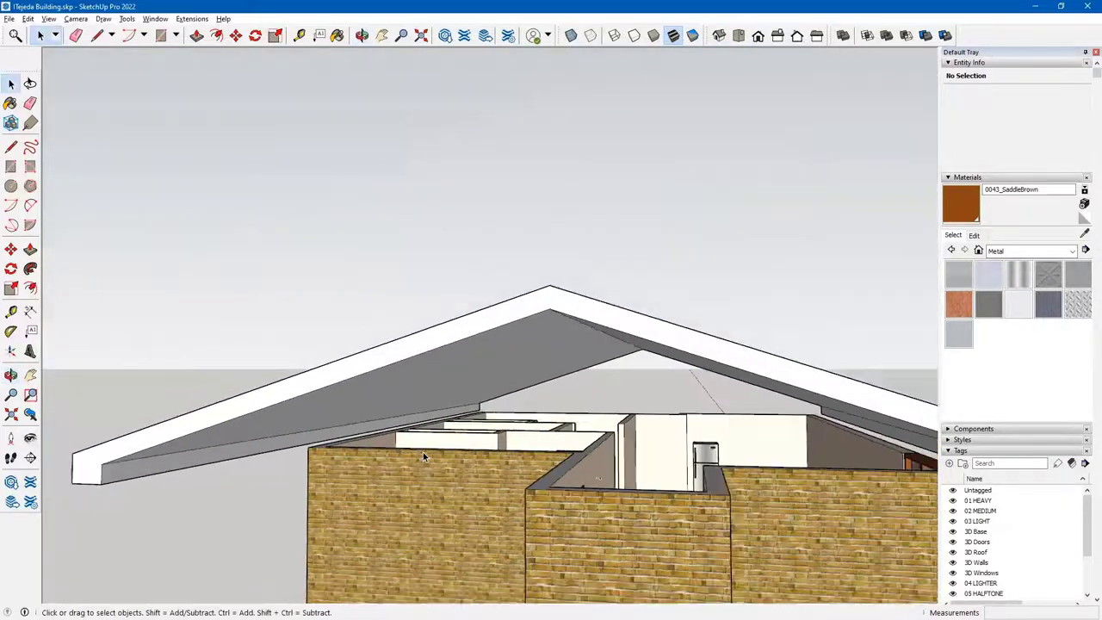
middle_click_drag(620, 478, 551, 510)
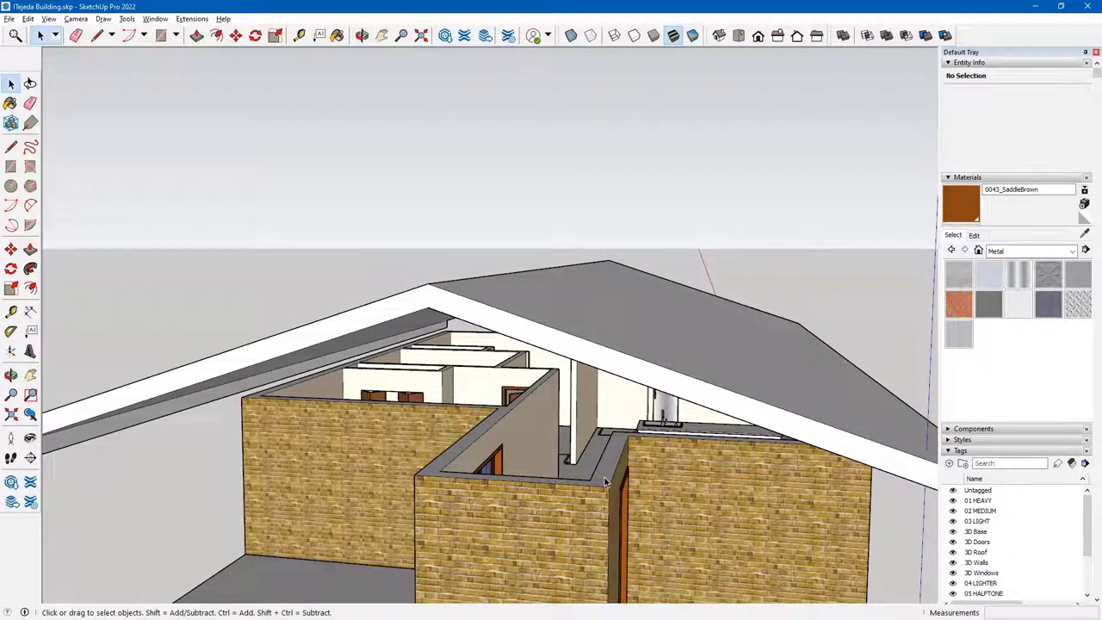
key("shift+h")
middle_click_drag(611, 463, 585, 438)
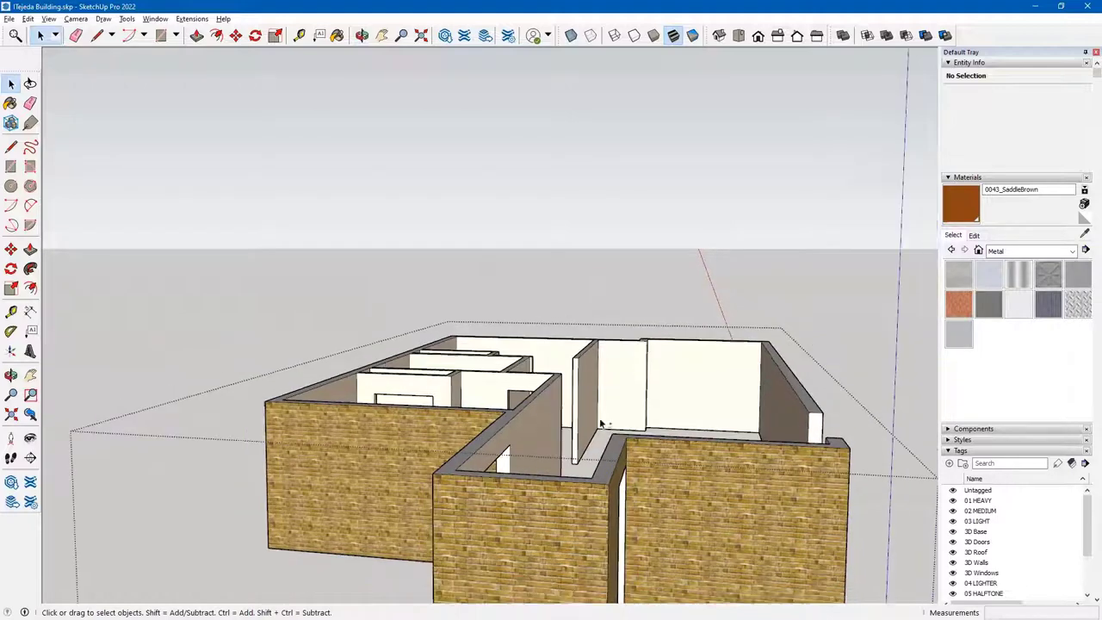
middle_click_drag(611, 393, 505, 423)
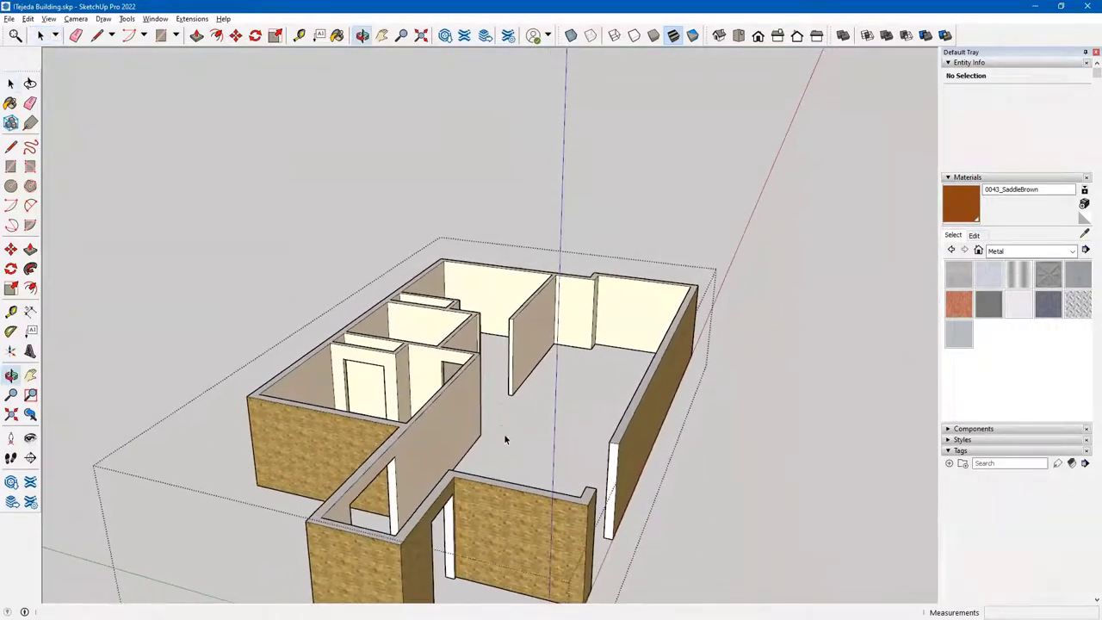
left_click(474, 478)
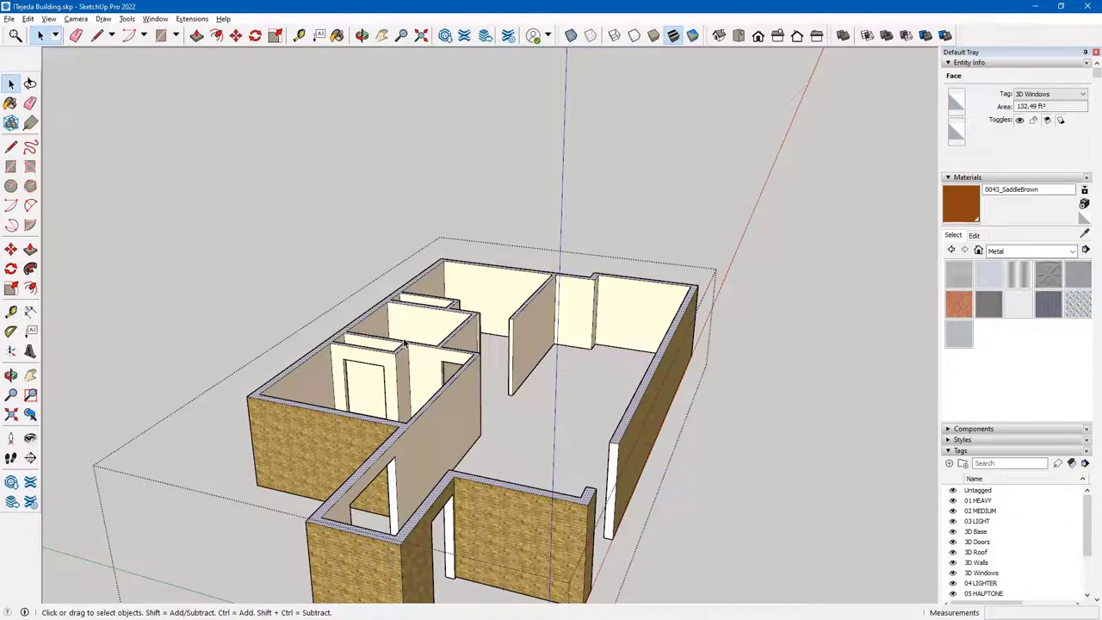
- Draw a 35' 1" line along the inner edge of the long exterior wall's top, across the ends of the room partitions
middle_click_drag(428, 328, 287, 465)
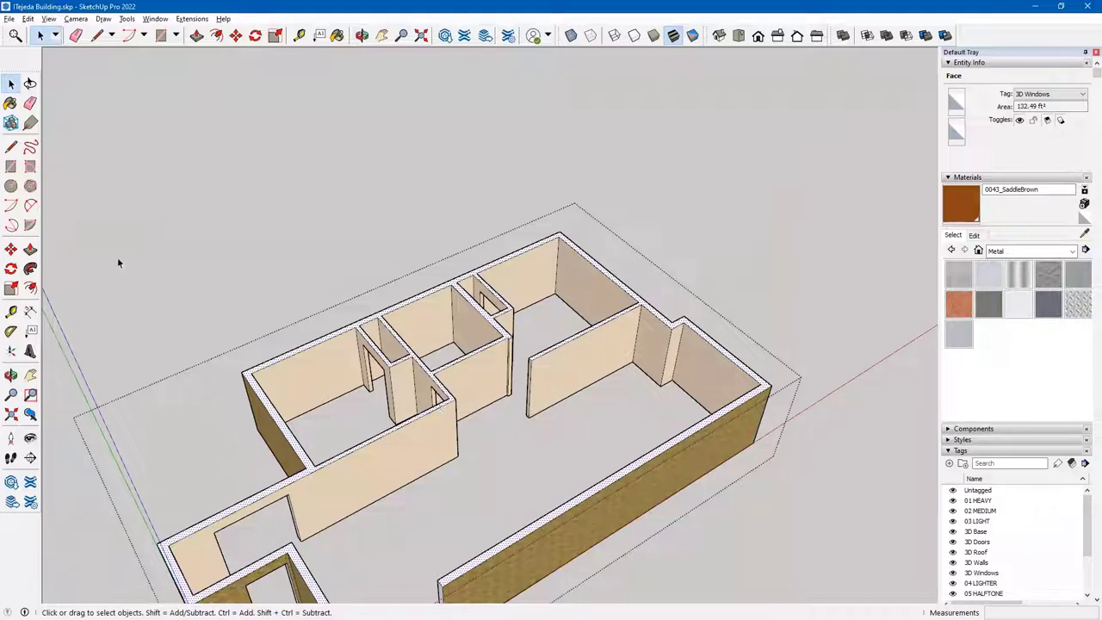
left_click(12, 147)
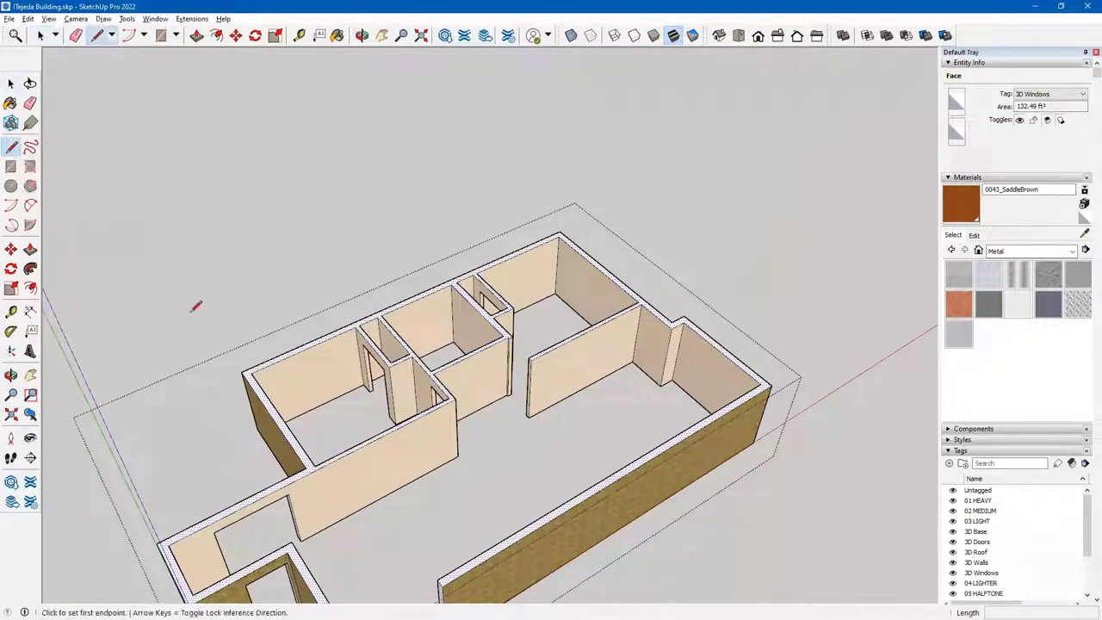
left_click(249, 373)
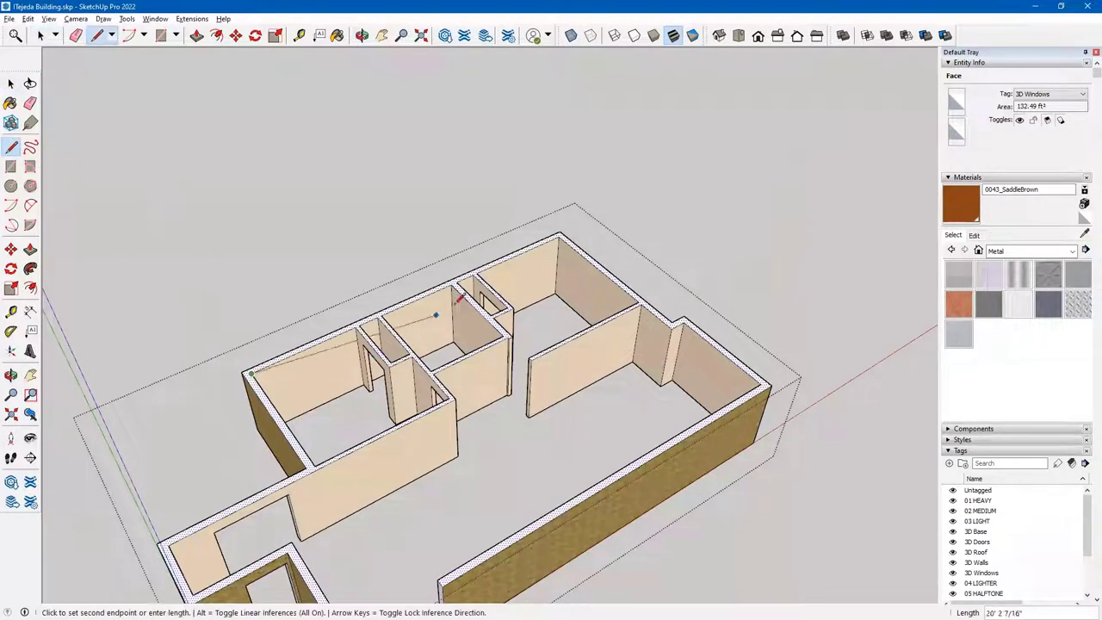
left_click(558, 242)
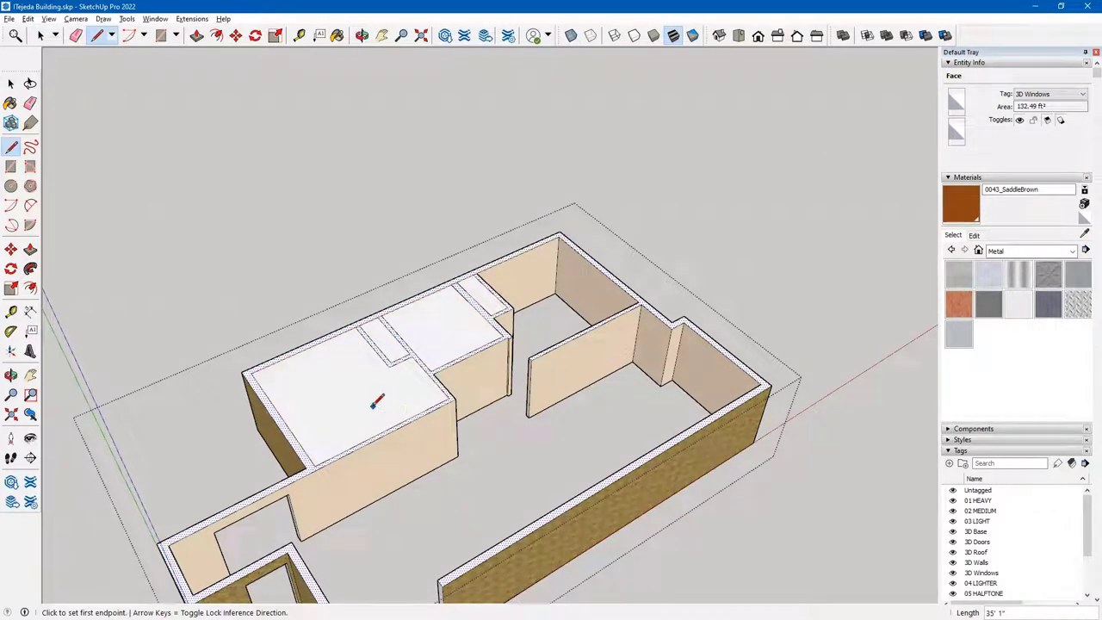
key("space")
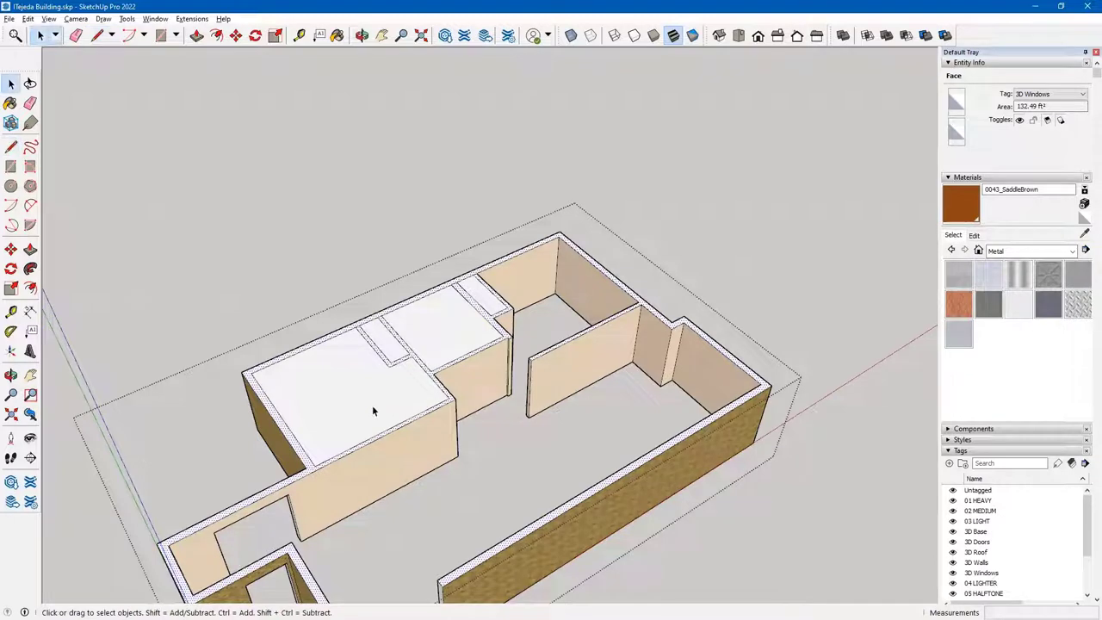
- Delete the extra faces capping the rooms and closets beside the long exterior wall
left_click(352, 410)
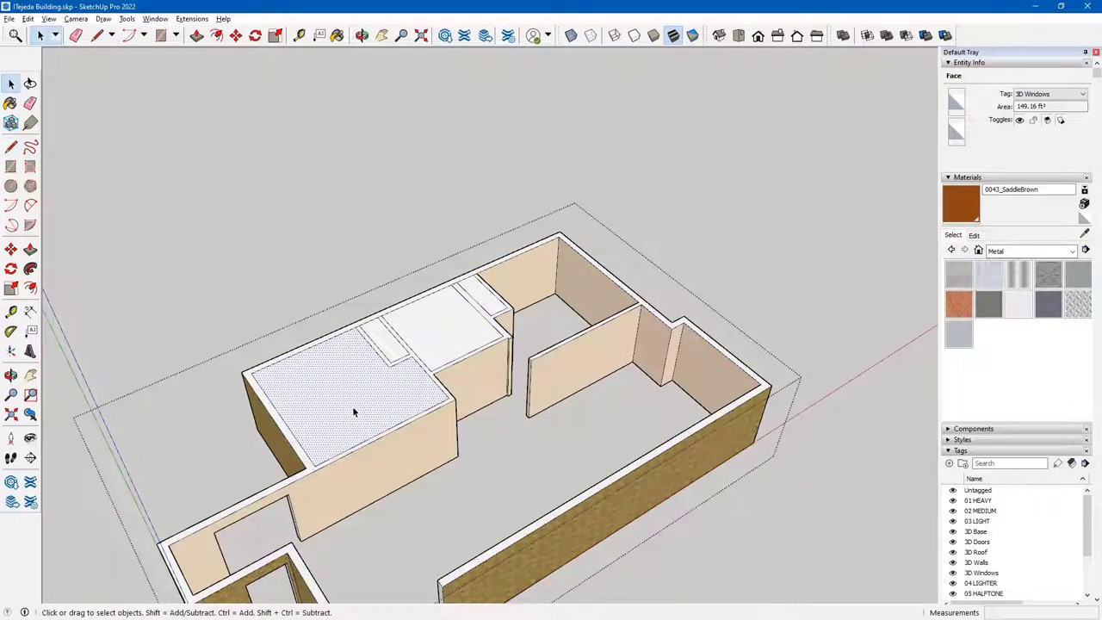
key("Delete")
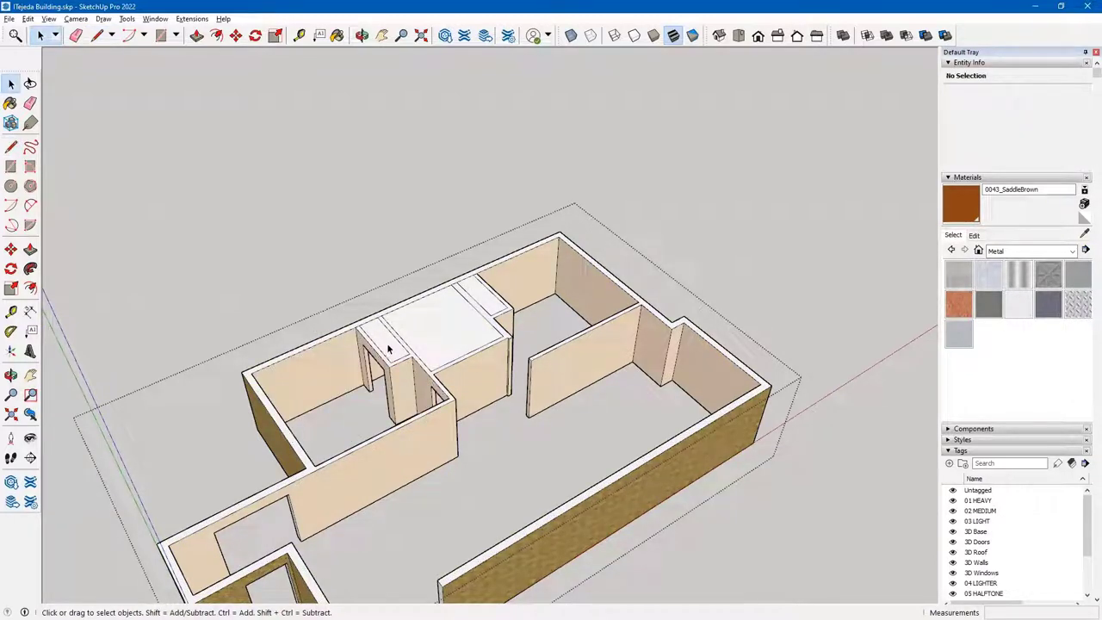
left_click(409, 341)
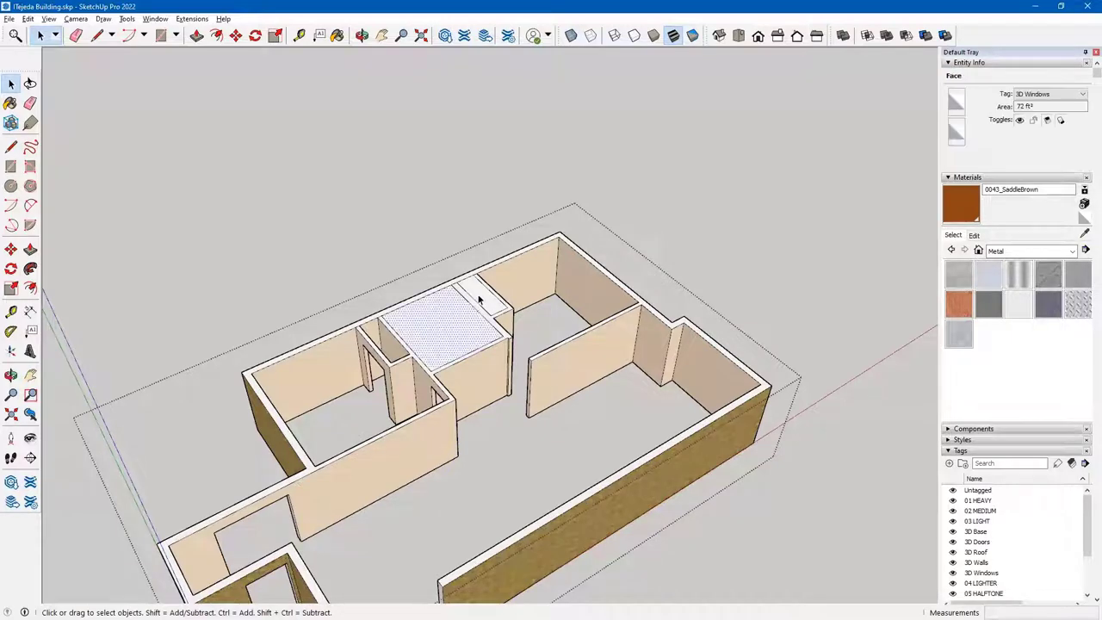
key("Delete")
left_click(479, 299)
key("Delete")
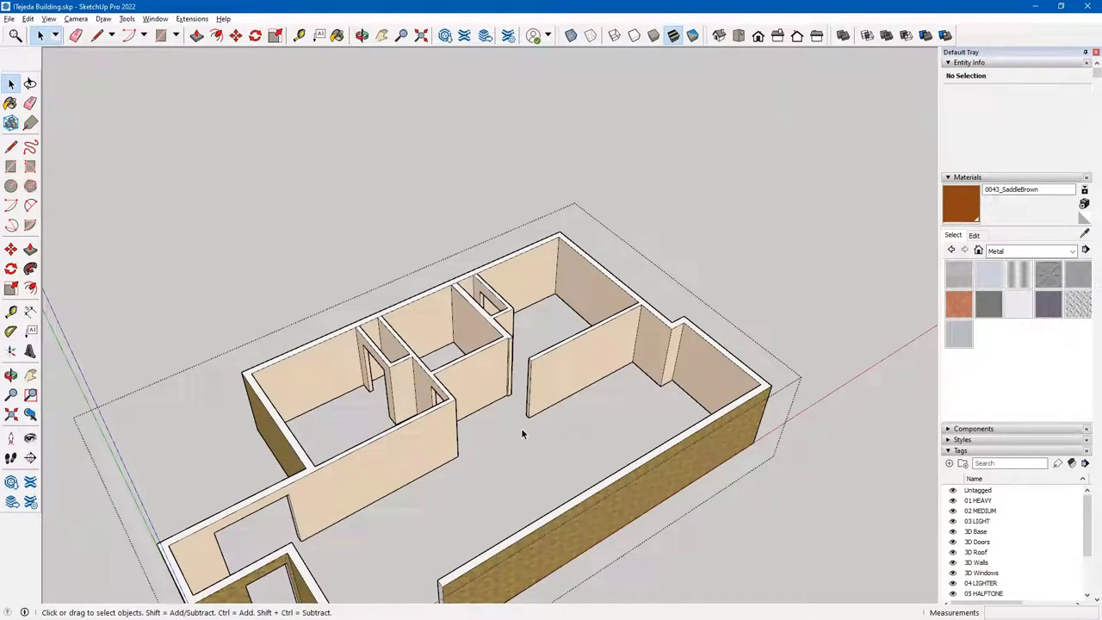
- Draw a 5" line across the top of the freestanding partition where it meets the exterior end wall
middle_click_drag(607, 392, 457, 397)
scroll(457, 397, "up", 3)
key("l")
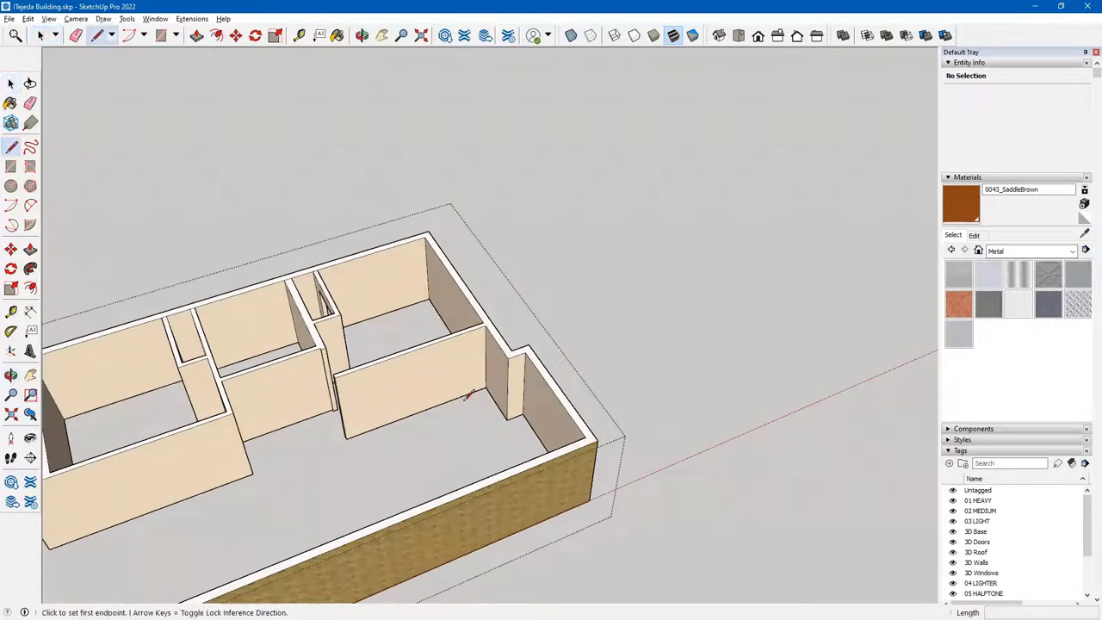
left_click(488, 313)
key("Escape")
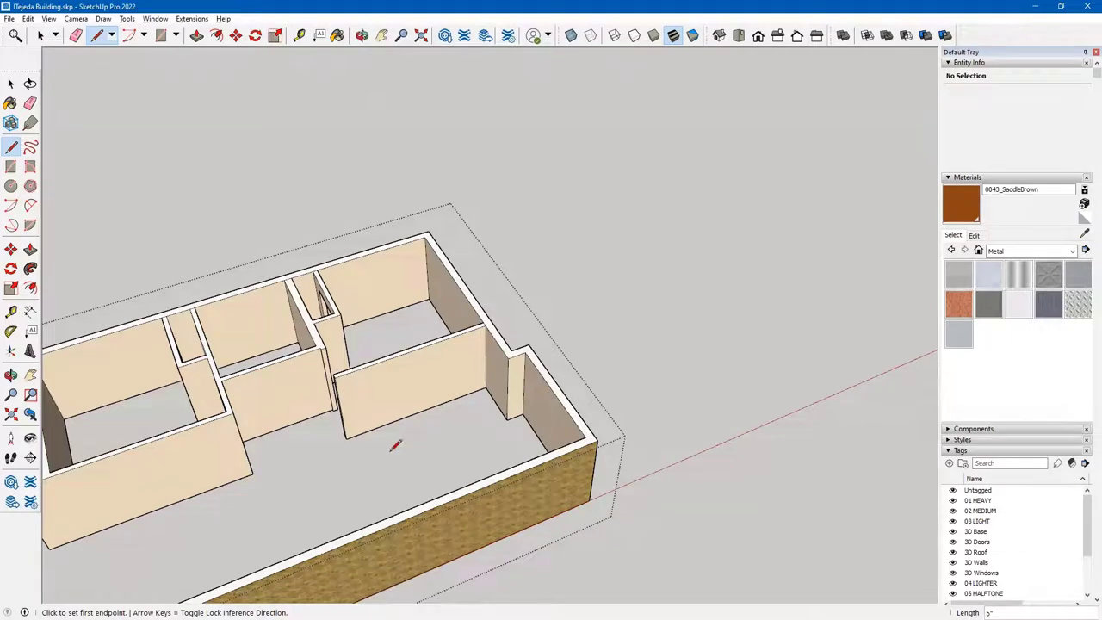
- Draw a 5" line across the top of the corner bedroom's long interior wall where it meets the exterior wall
scroll(378, 431, "down", 4)
middle_click_drag(439, 387, 645, 308)
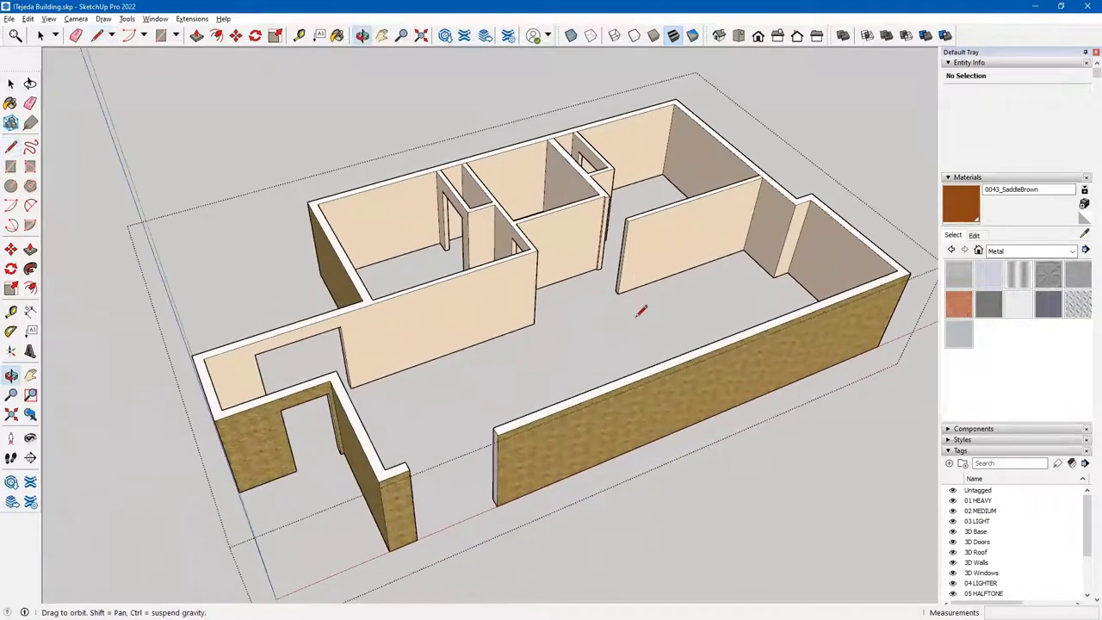
scroll(476, 449, "up", 5)
scroll(474, 450, "up", 2)
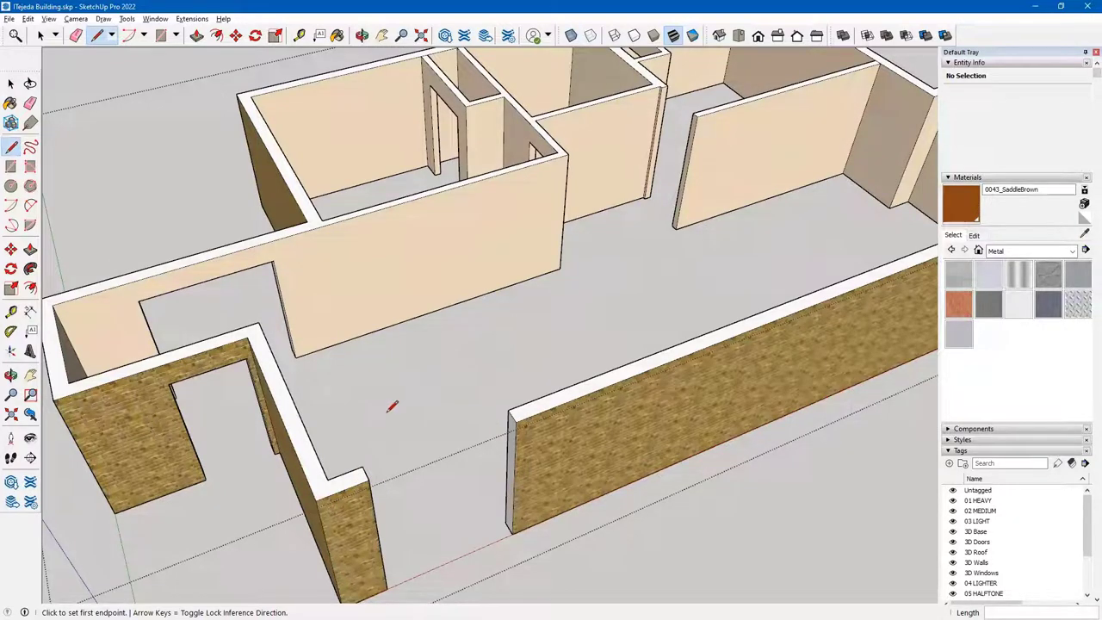
middle_click_drag(389, 303, 465, 575)
left_click(445, 430)
key("Escape")
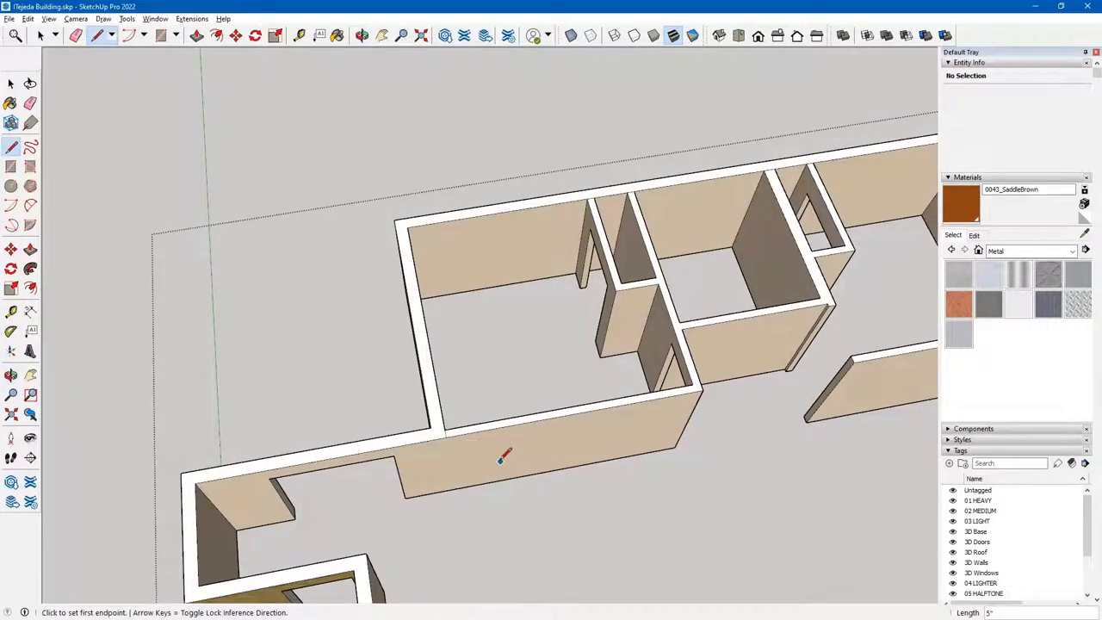
middle_click_drag(539, 442, 509, 356)
scroll(501, 414, "down", 2)
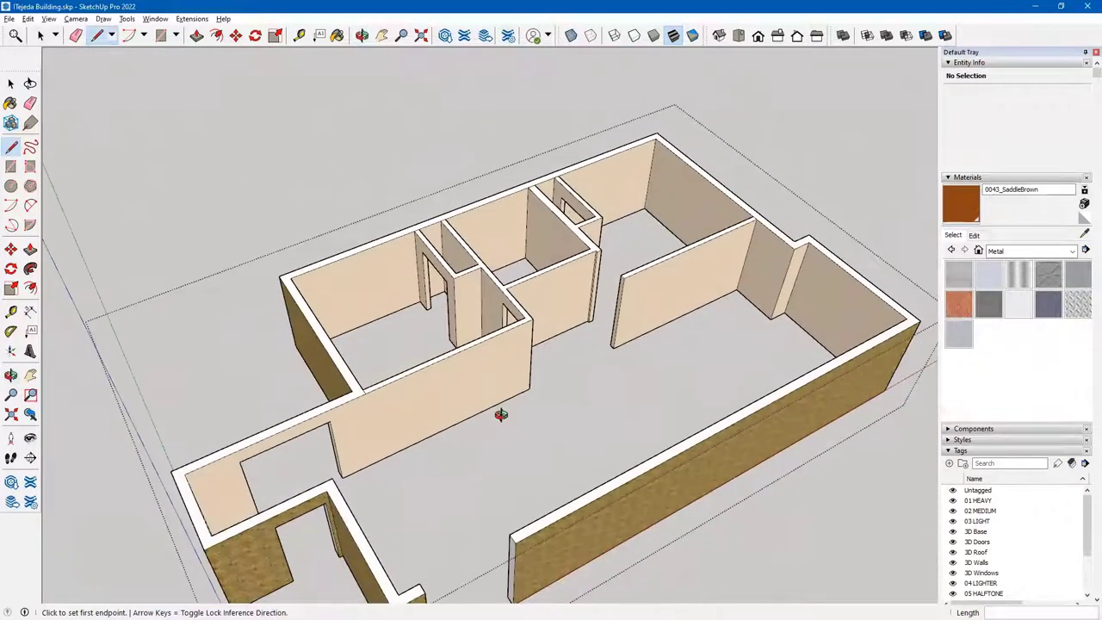
- Start pulling the exterior walls' continuous top face upward with Push/Pull
key("space")
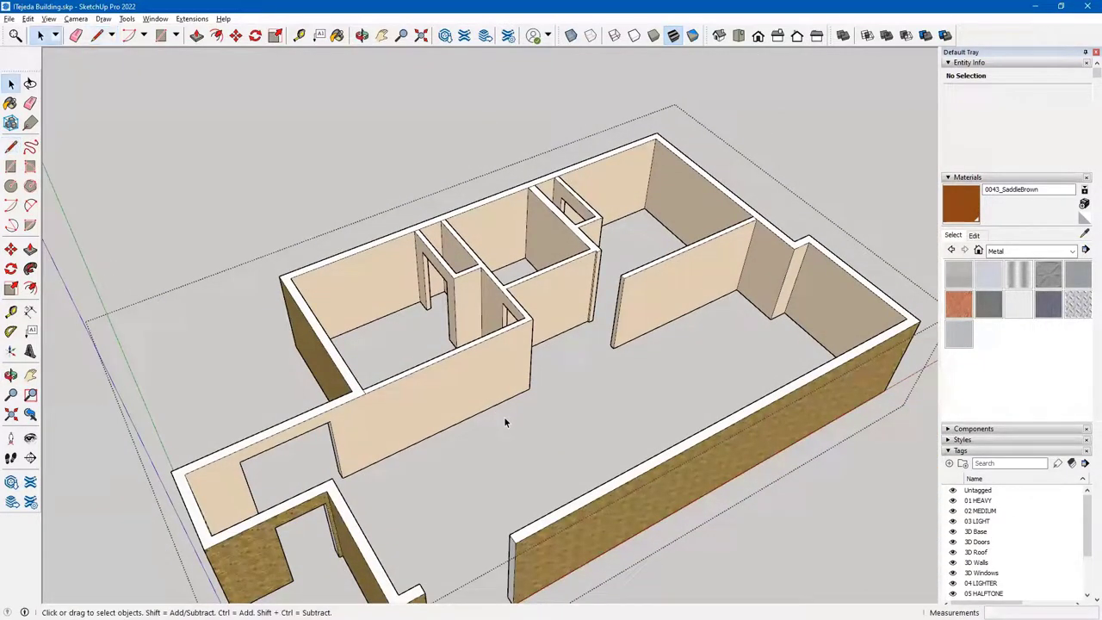
left_click(528, 535)
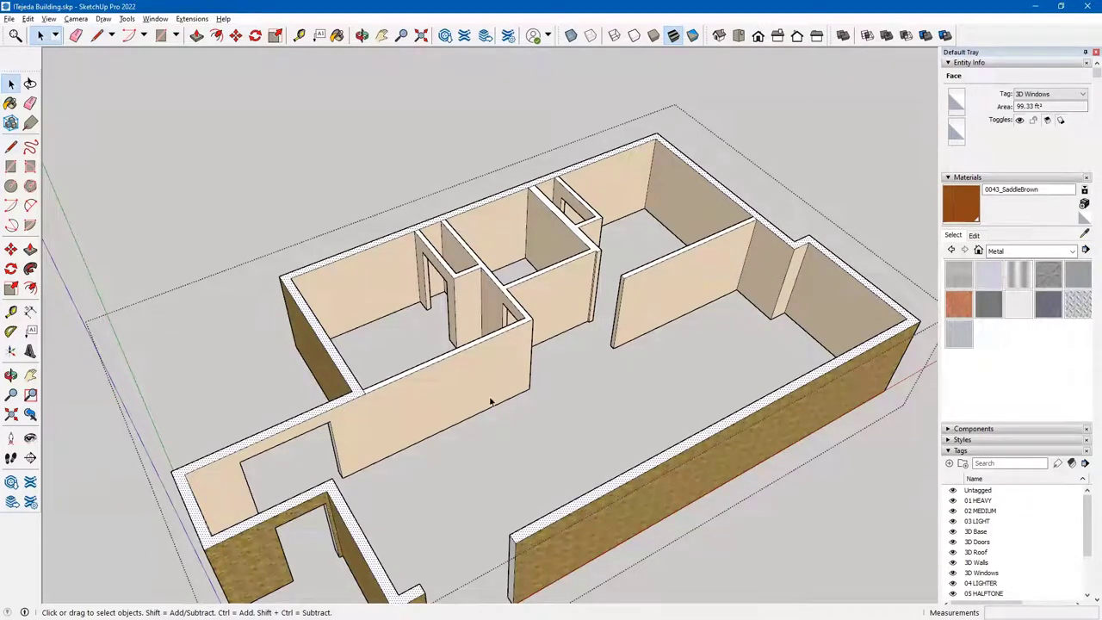
scroll(560, 232, "up", 1)
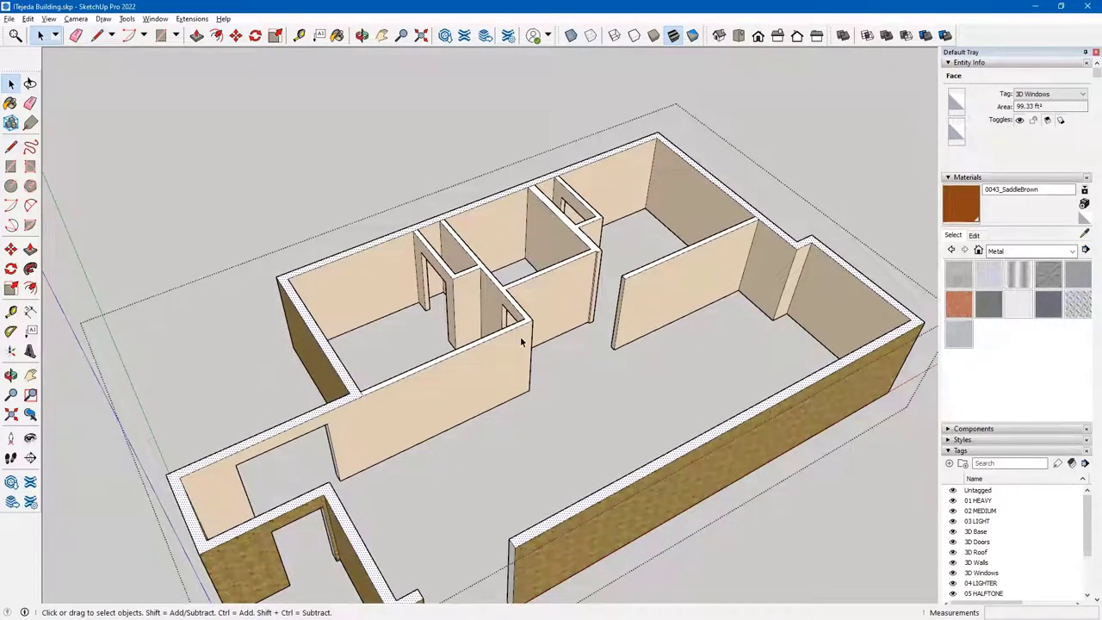
middle_click_drag(516, 411, 617, 337)
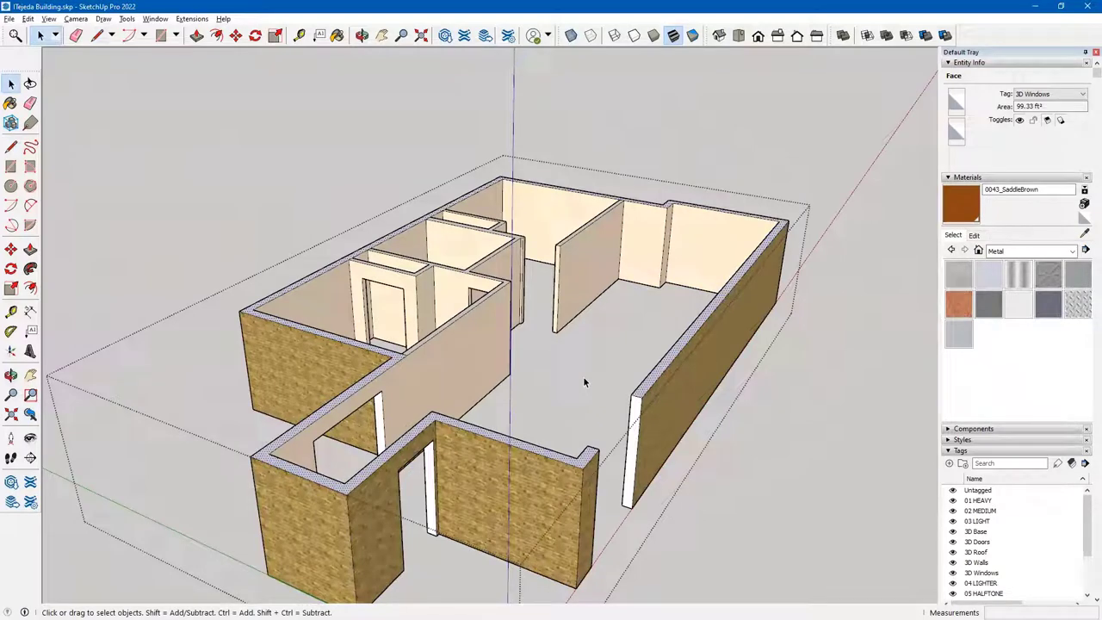
left_click(31, 250)
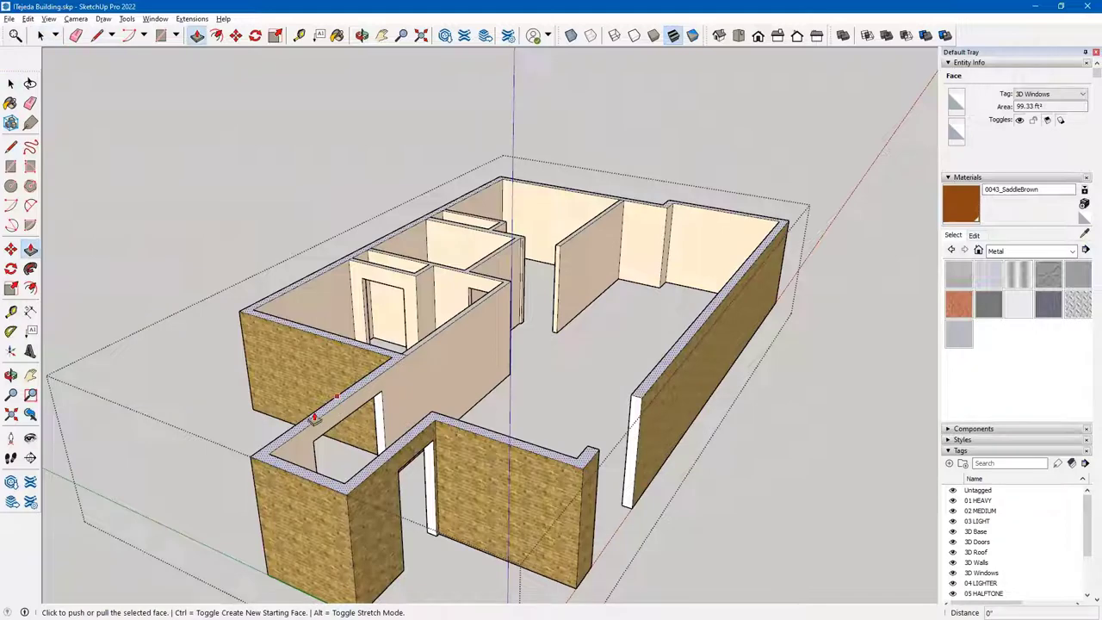
scroll(342, 495, "up", 2)
left_click(344, 487)
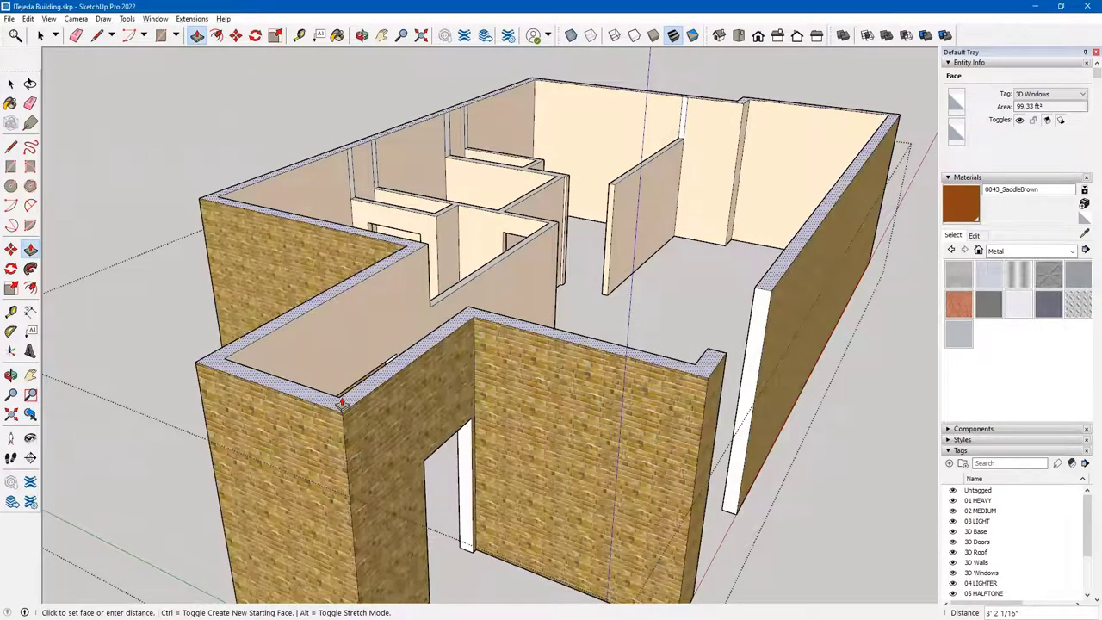
scroll(341, 402, "down", 4)
middle_click_drag(373, 420, 392, 437)
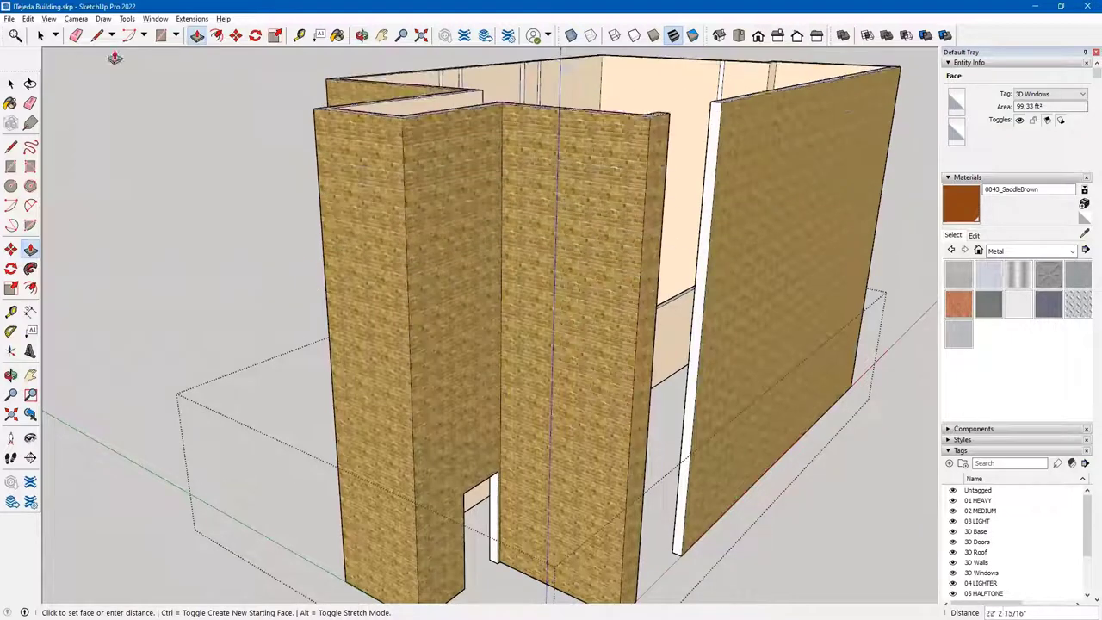
- Turn off Hide Rest Of Model so the roof shows while editing the wall group
left_click(49, 19)
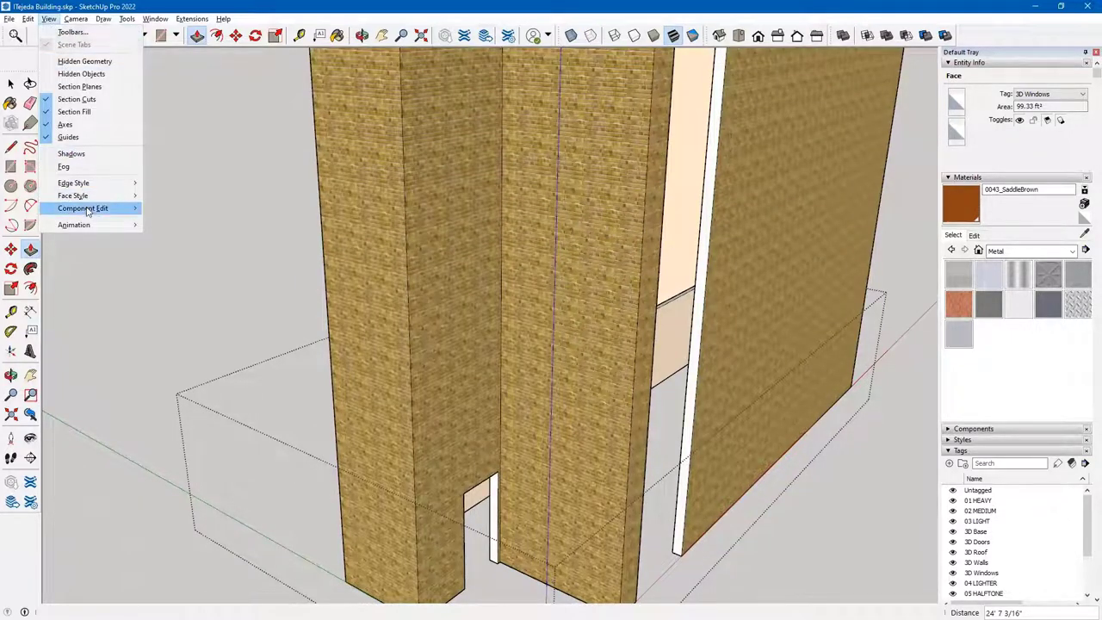
mouse_move(87, 212)
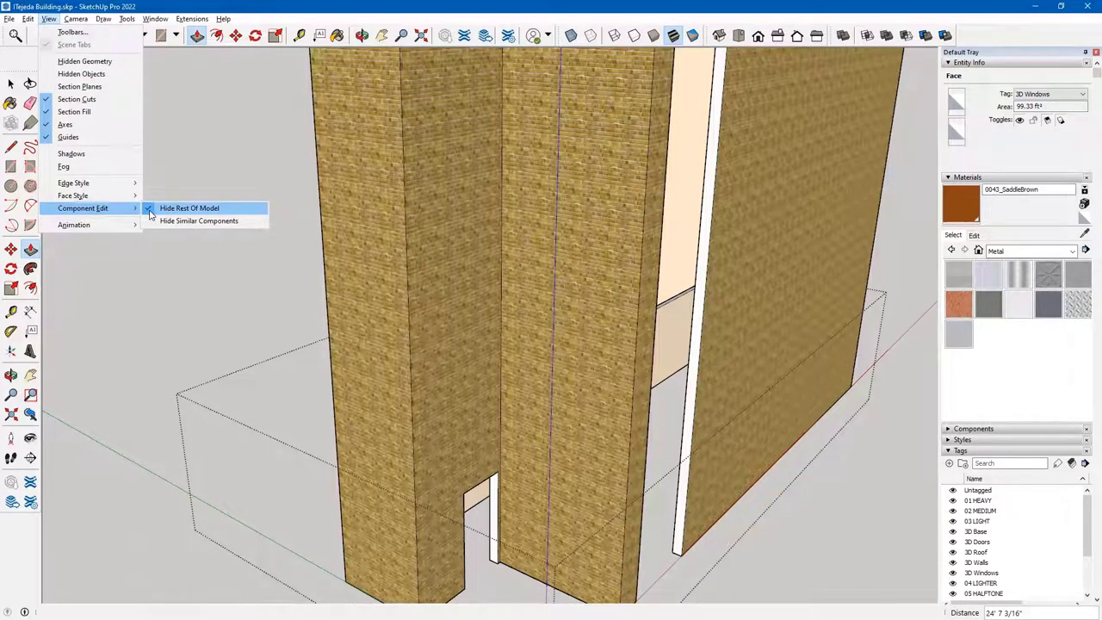
left_click(150, 215)
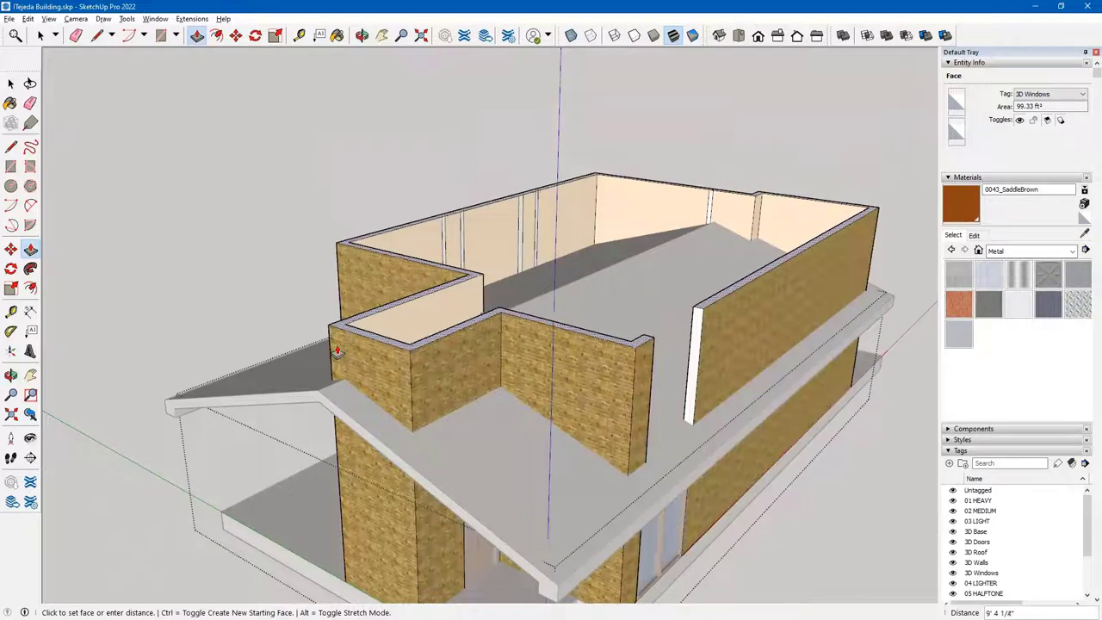
- Set the exterior walls' upward extrusion at 7' 4 7/8", past the roof ridge, and leave the wall group
middle_click_drag(310, 359, 362, 300)
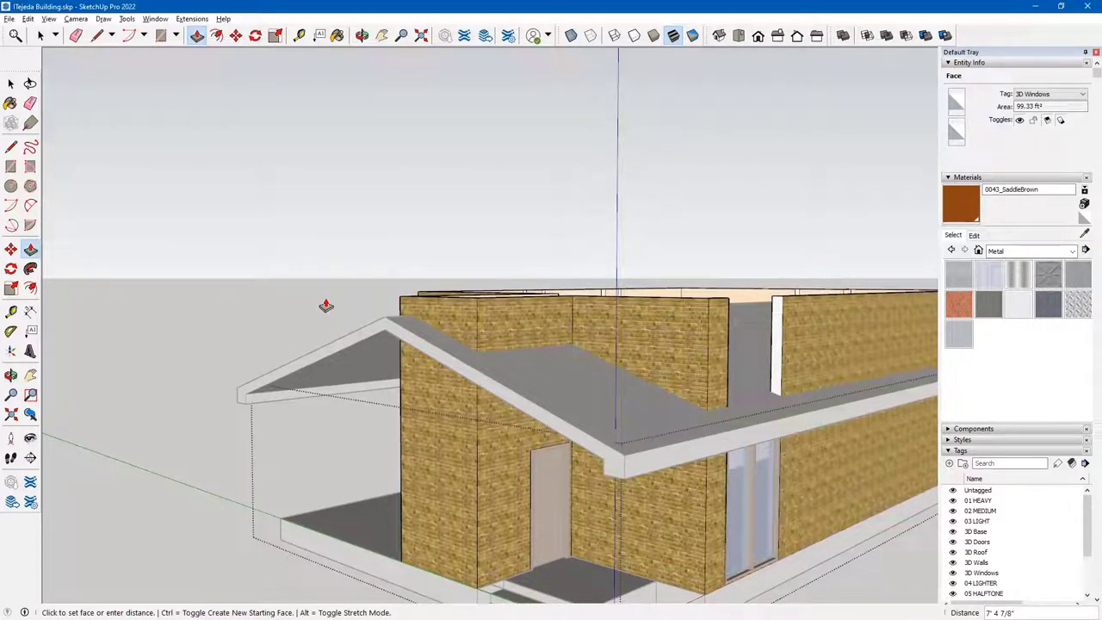
left_click(326, 305)
middle_click_drag(415, 366, 304, 324)
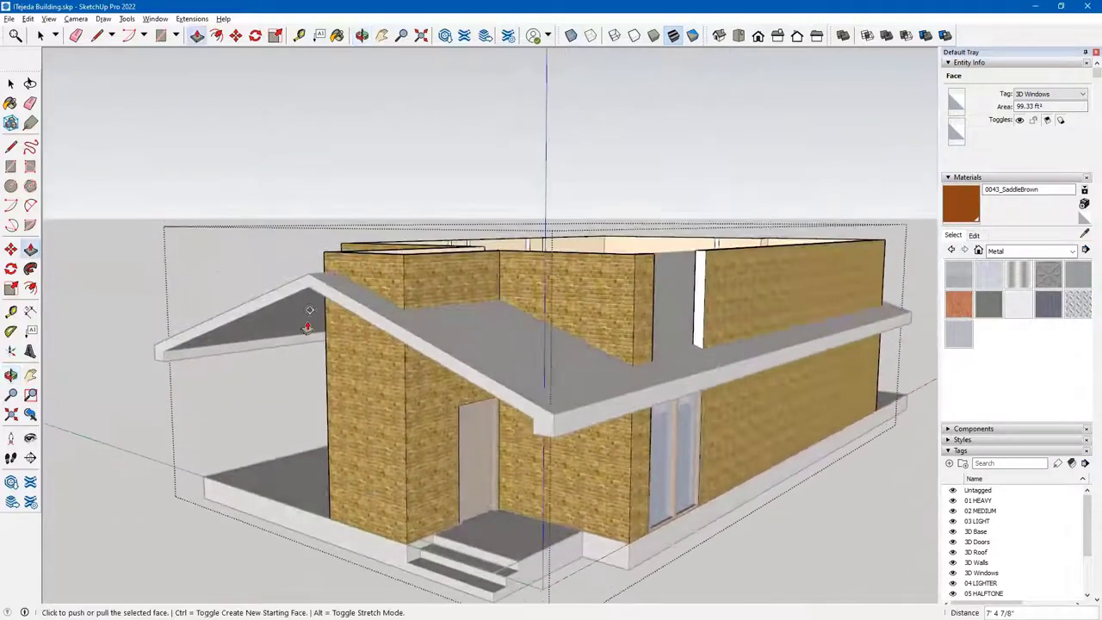
middle_click_drag(525, 315, 484, 275)
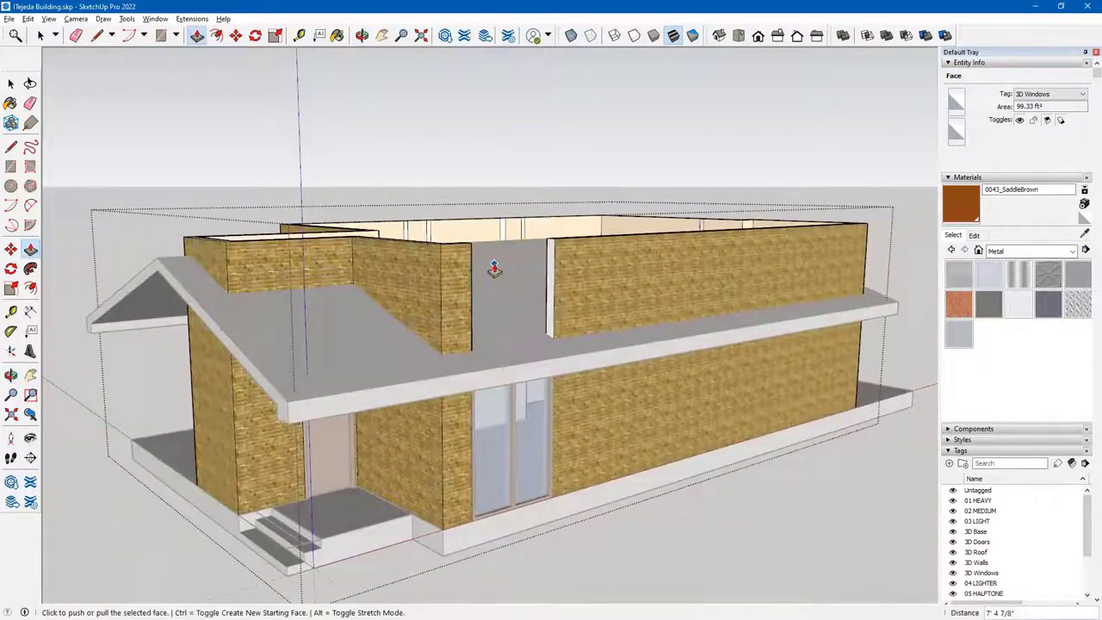
middle_click_drag(504, 415, 528, 497)
key("space")
left_click(734, 569)
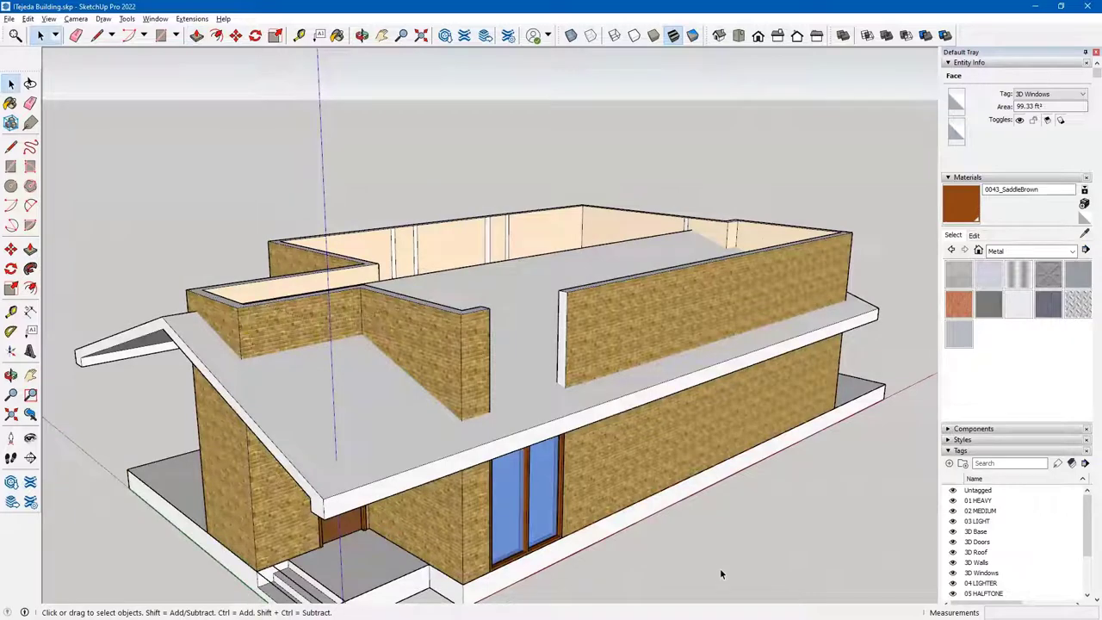
- Bring the Solid Tools over the model and check whether the roof and wall groups are solids with a volume
middle_click_drag(448, 412, 571, 368)
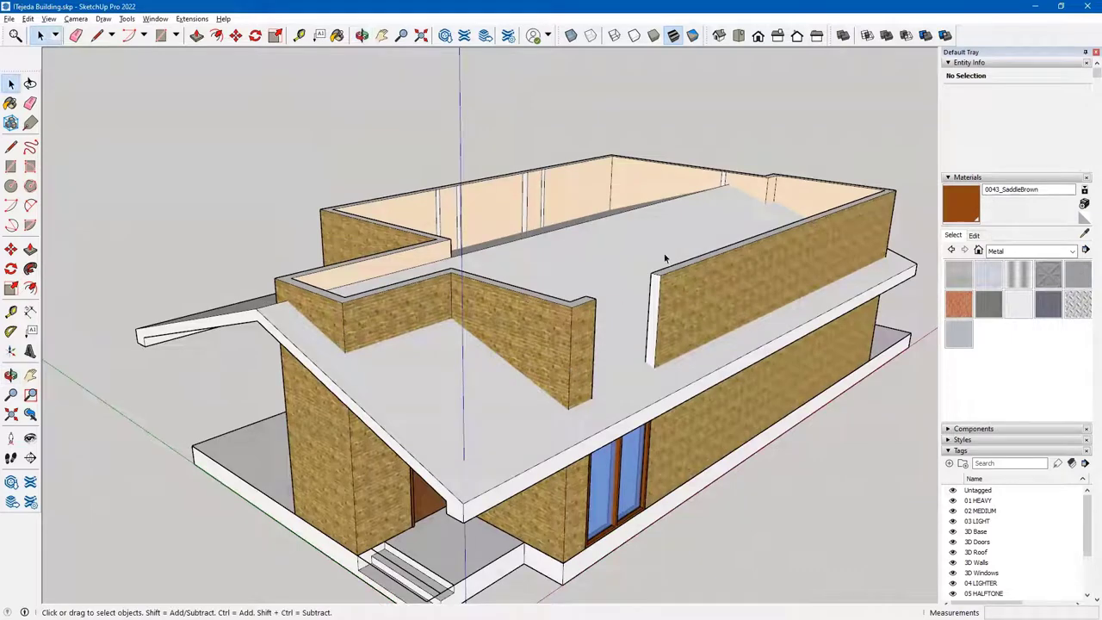
left_click_drag(840, 36, 677, 89)
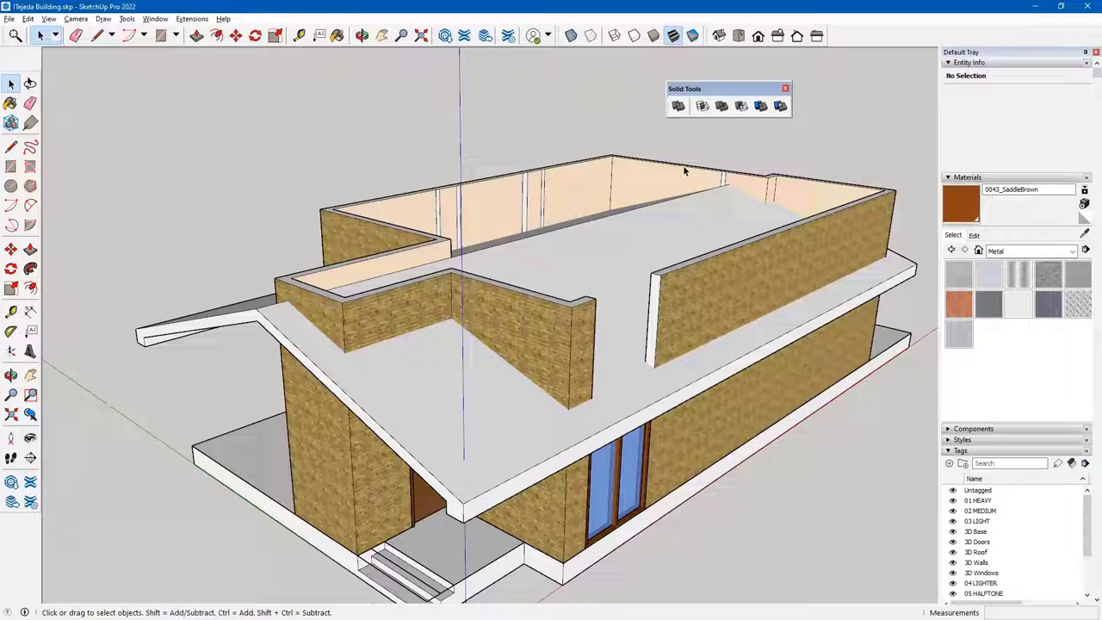
left_click(511, 484)
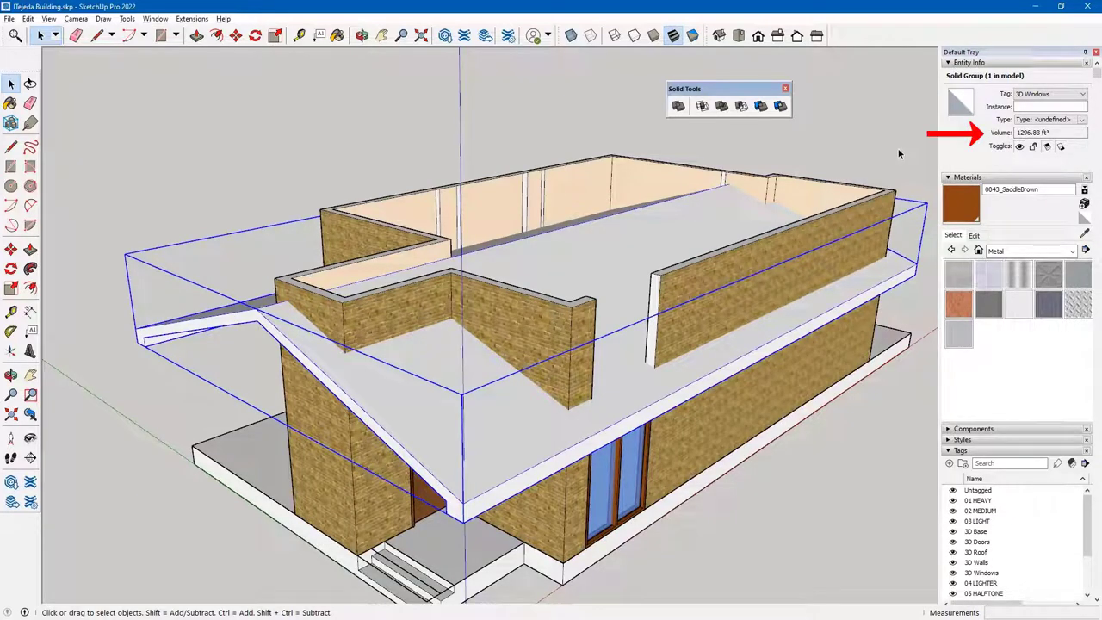
left_click(879, 200)
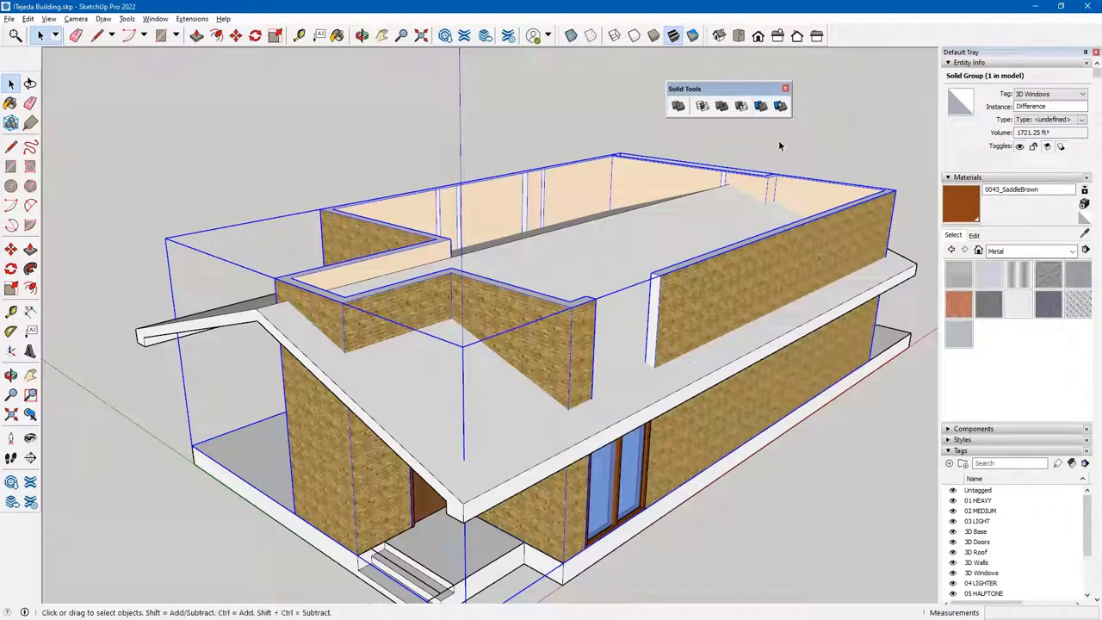
left_click(809, 152)
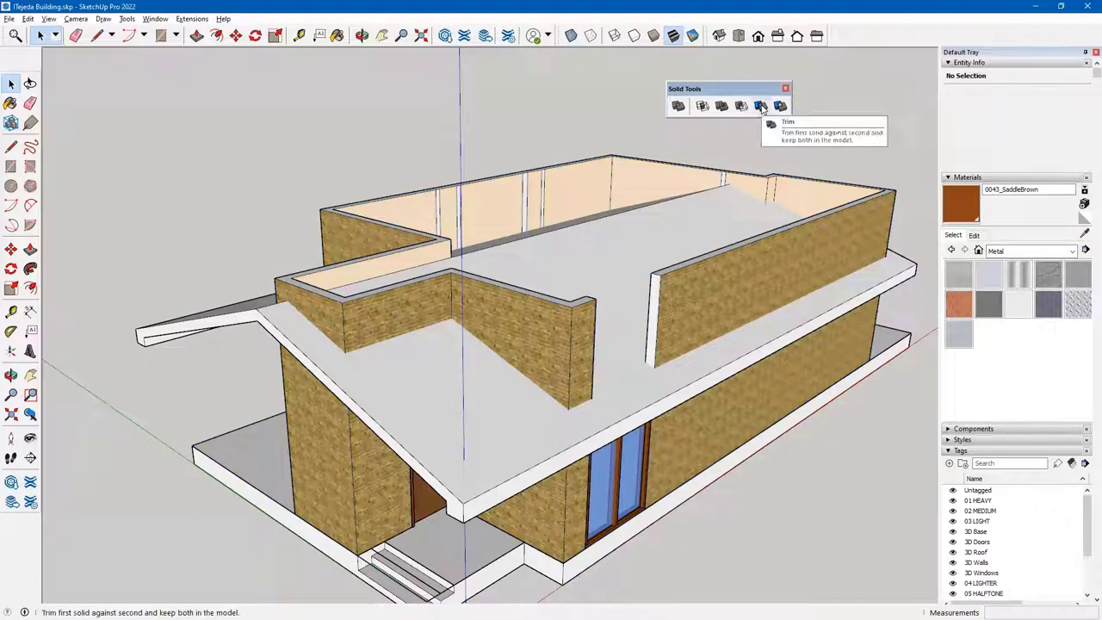
- Trim the exterior wall group with the roof as the cutting solid, keeping both groups in the model
left_click(762, 107)
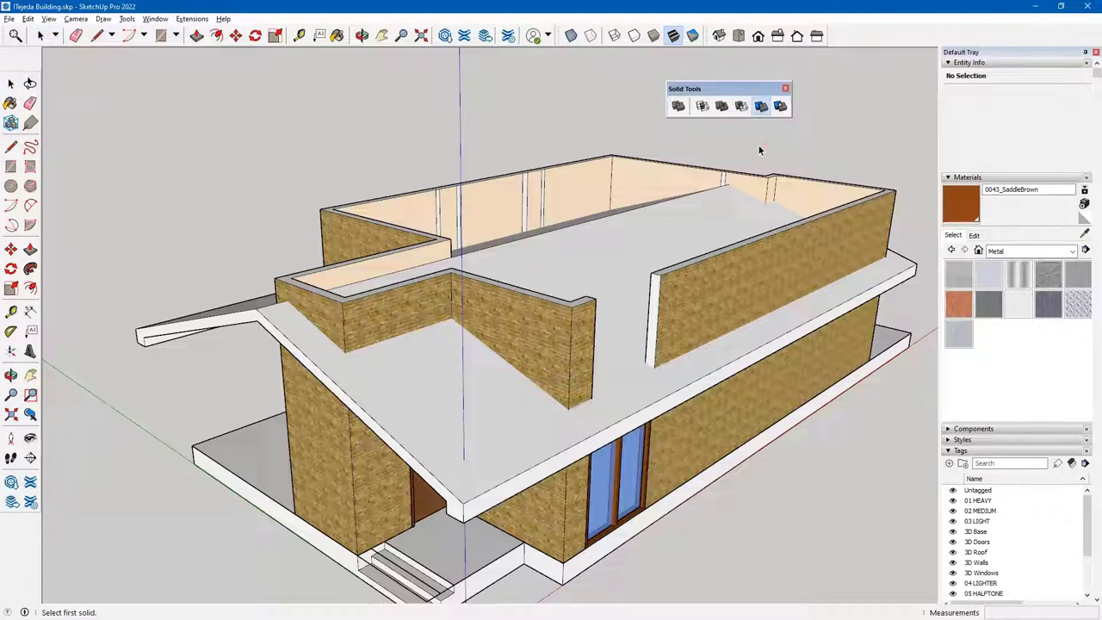
left_click(684, 392)
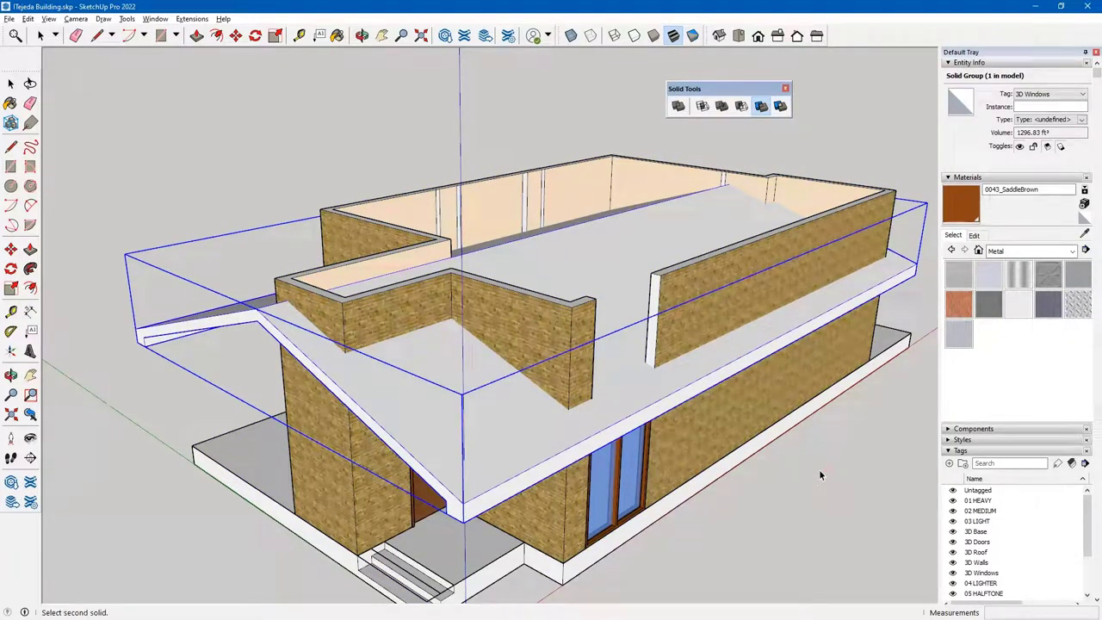
left_click(670, 278)
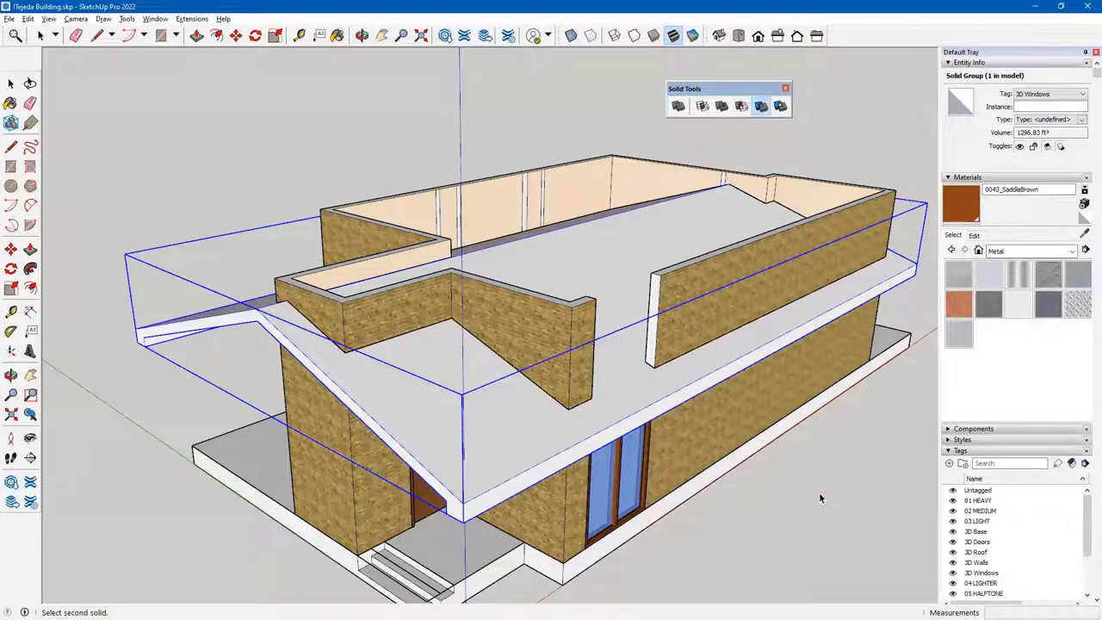
key("space")
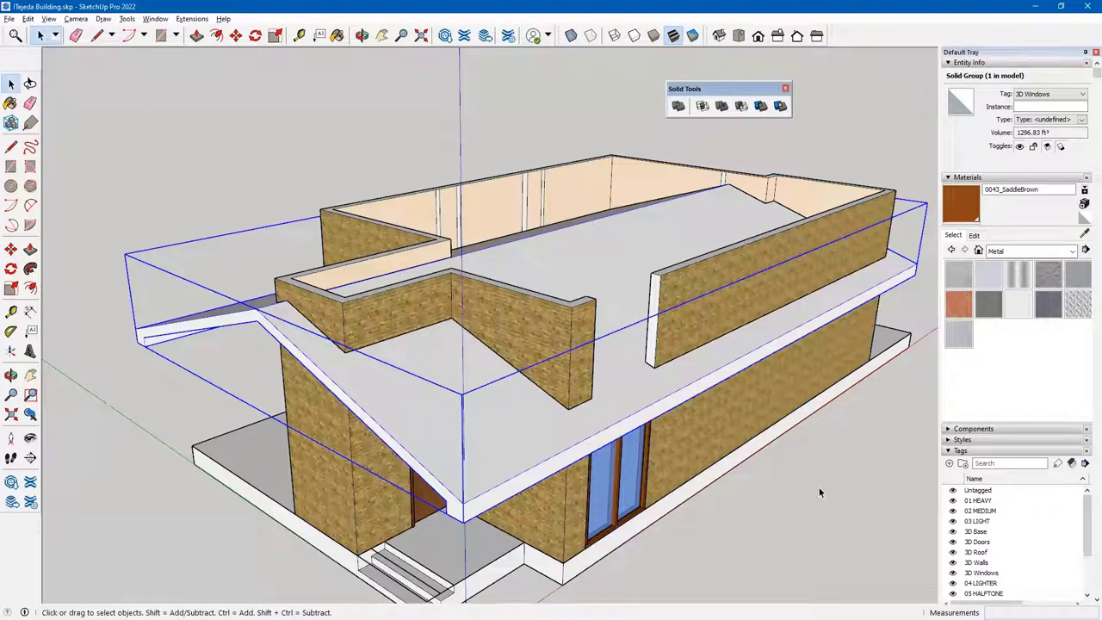
left_click(818, 492)
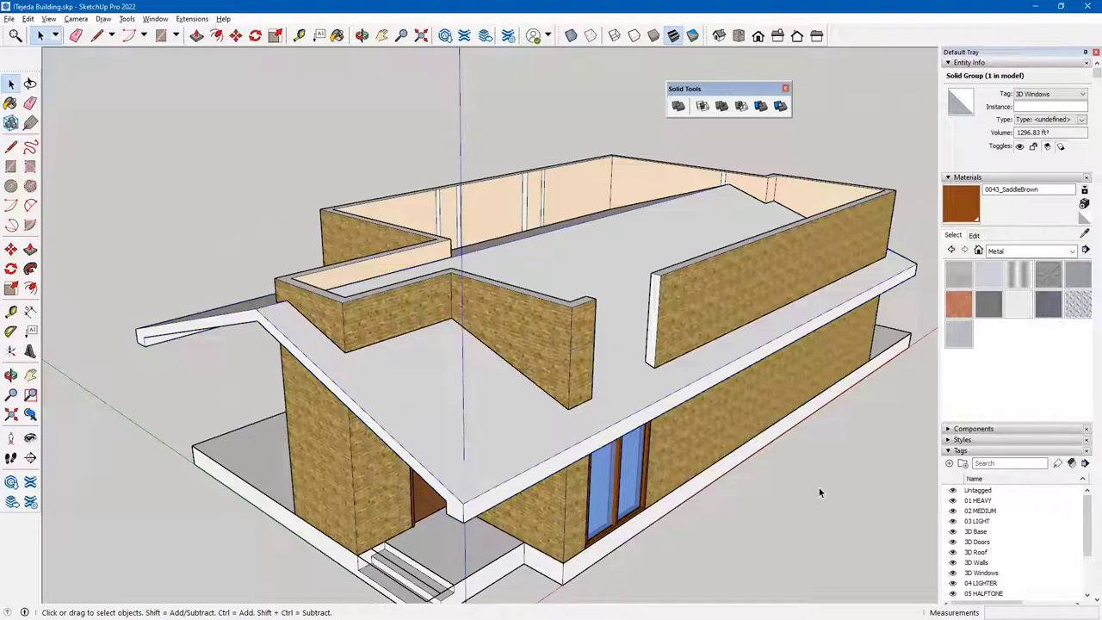
- Open the roof group, turn Hide Rest Of Model back on, and leave the group
left_click(516, 484)
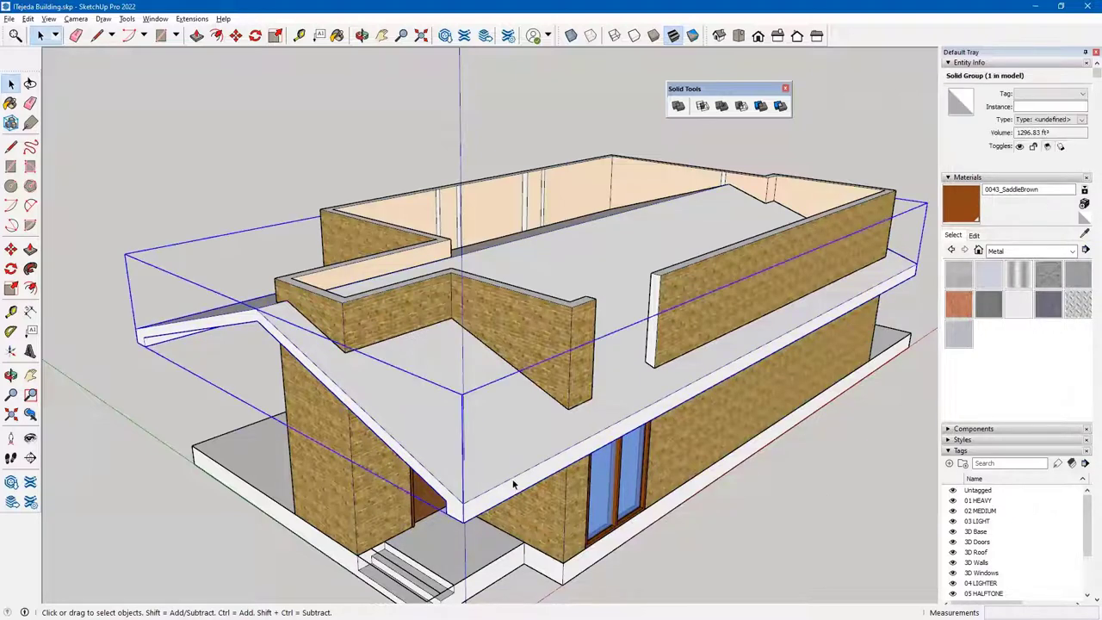
left_click(554, 310)
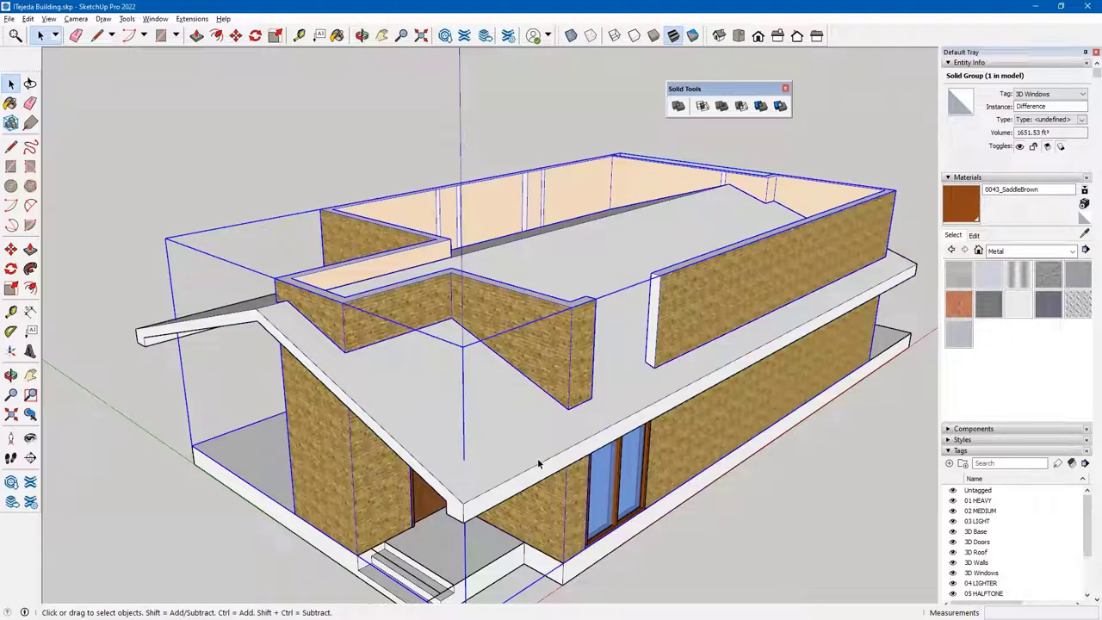
double_click(513, 484)
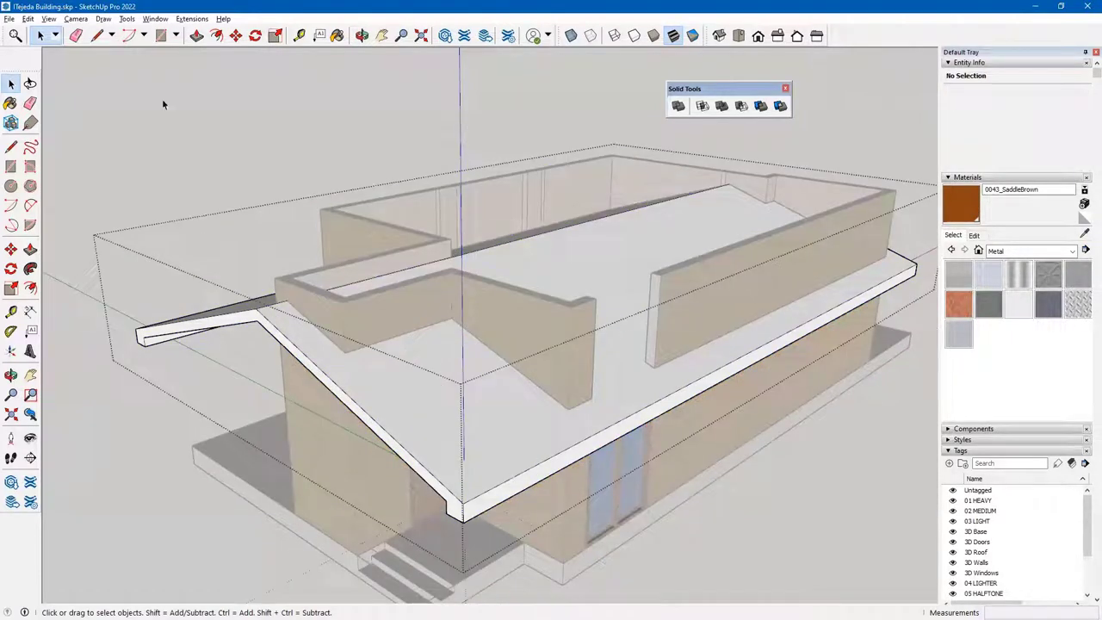
left_click(55, 22)
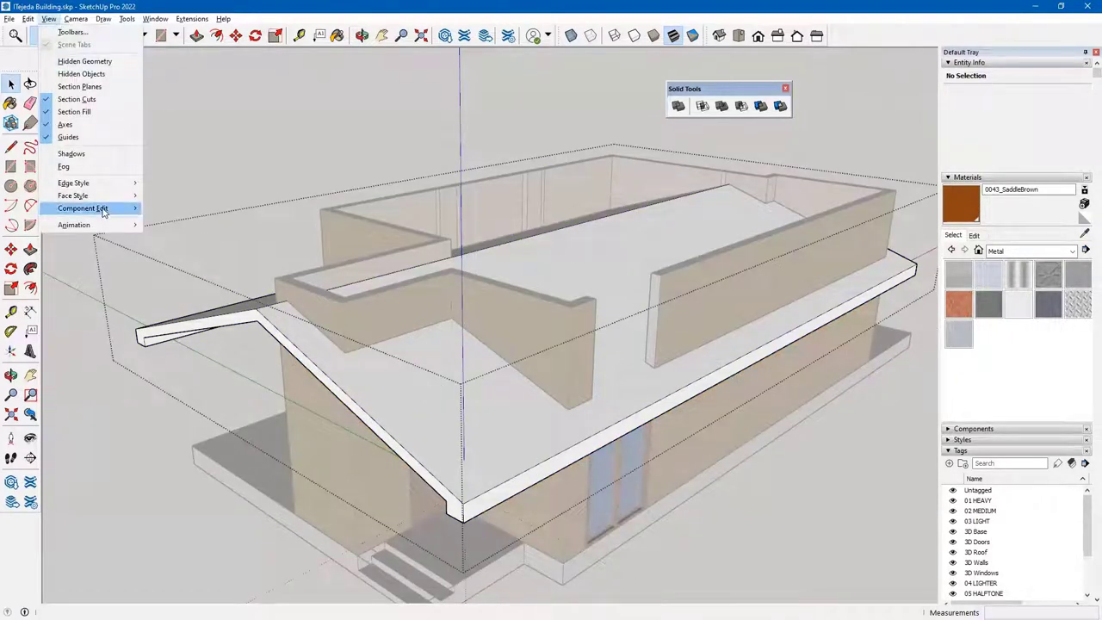
mouse_move(103, 211)
left_click(188, 209)
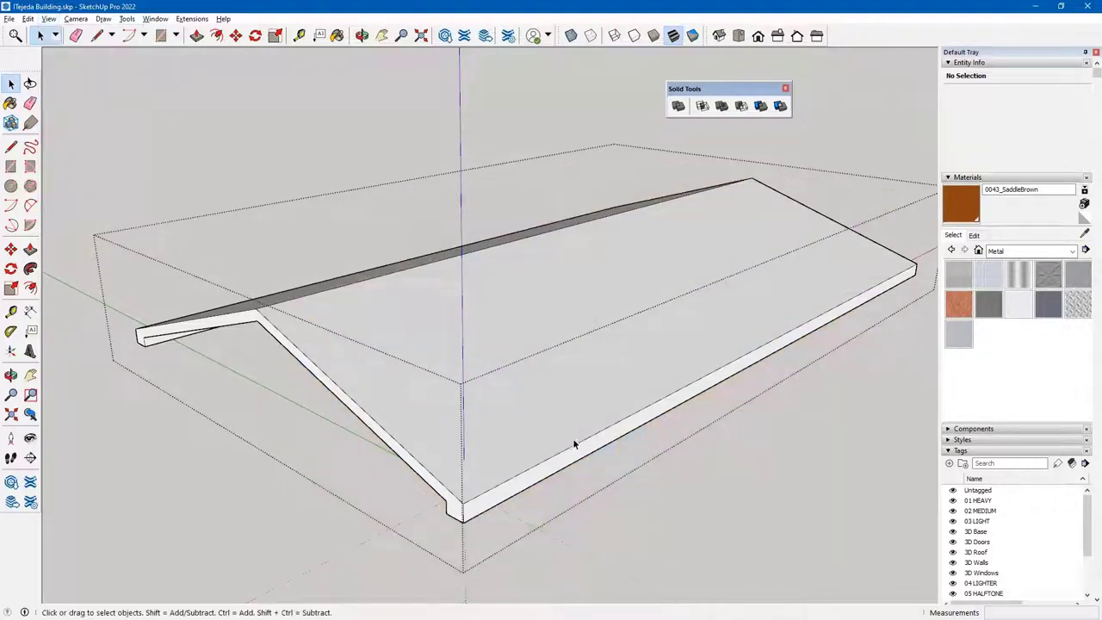
left_click(748, 521)
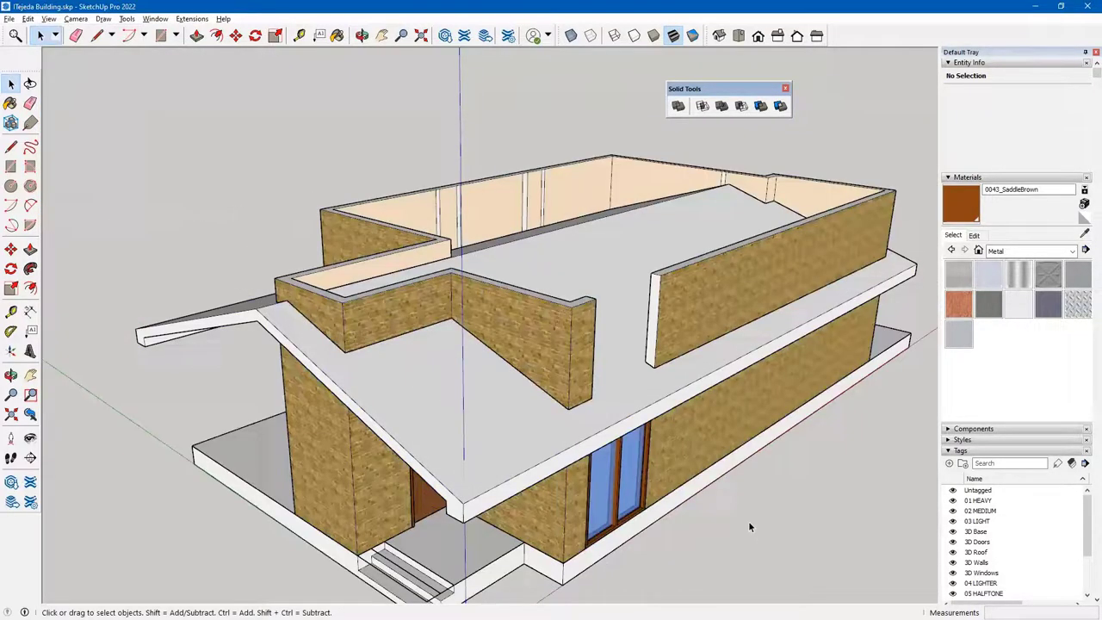
- Inside the exterior wall group, delete all the connected excess wall pieces above the roof cut, leaving the group when done
double_click(692, 268)
middle_click_drag(583, 421, 569, 353)
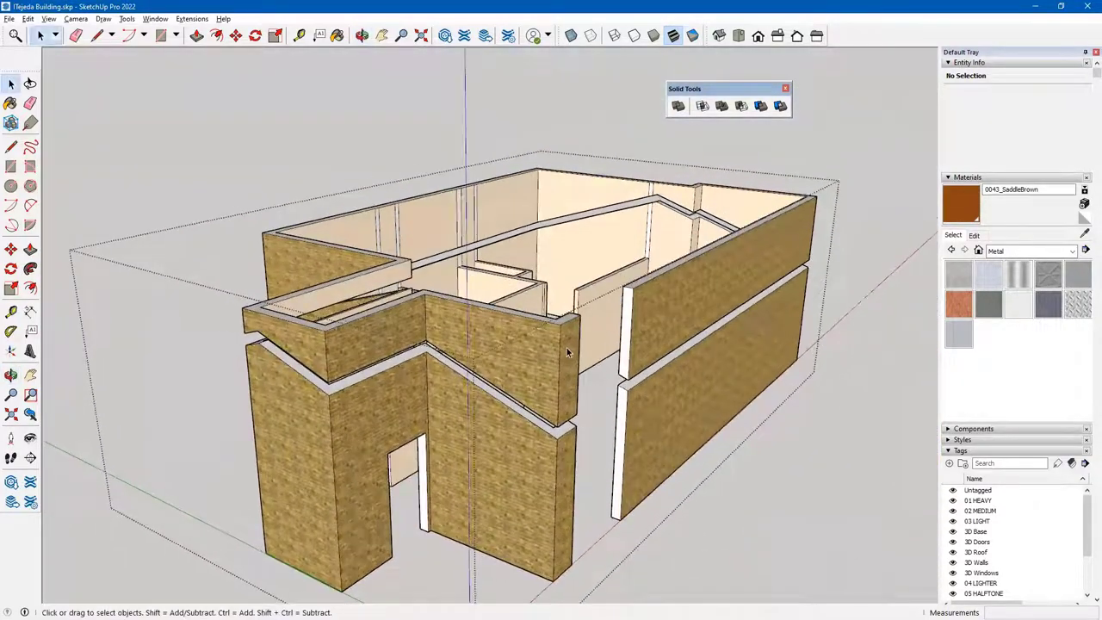
scroll(542, 469, "up", 1)
middle_click_drag(550, 508, 613, 504)
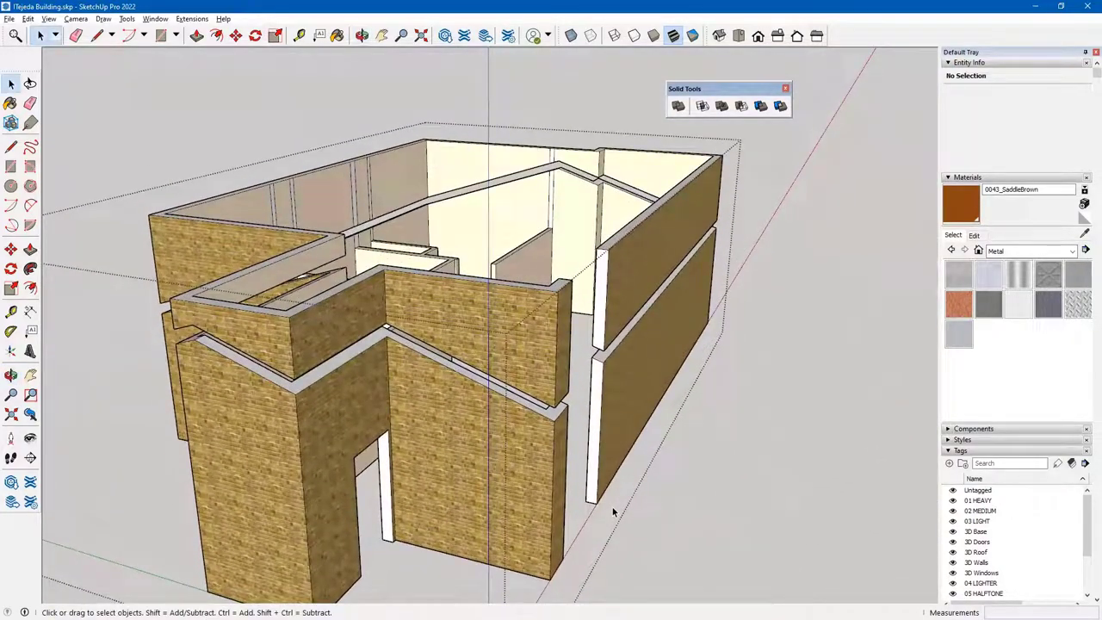
double_click(510, 298)
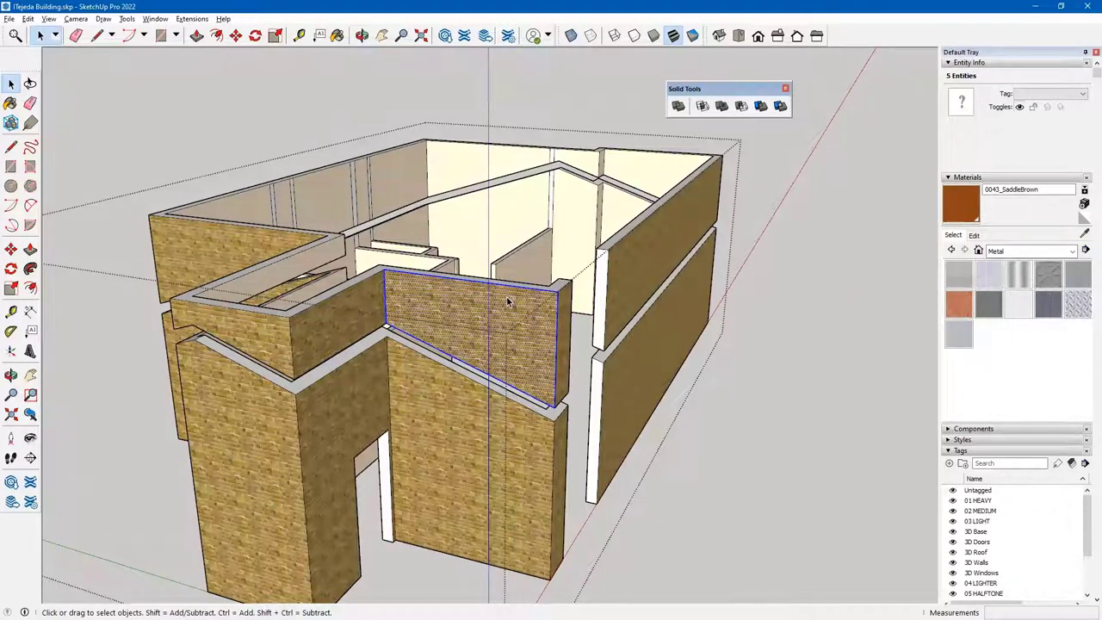
triple_click(509, 297)
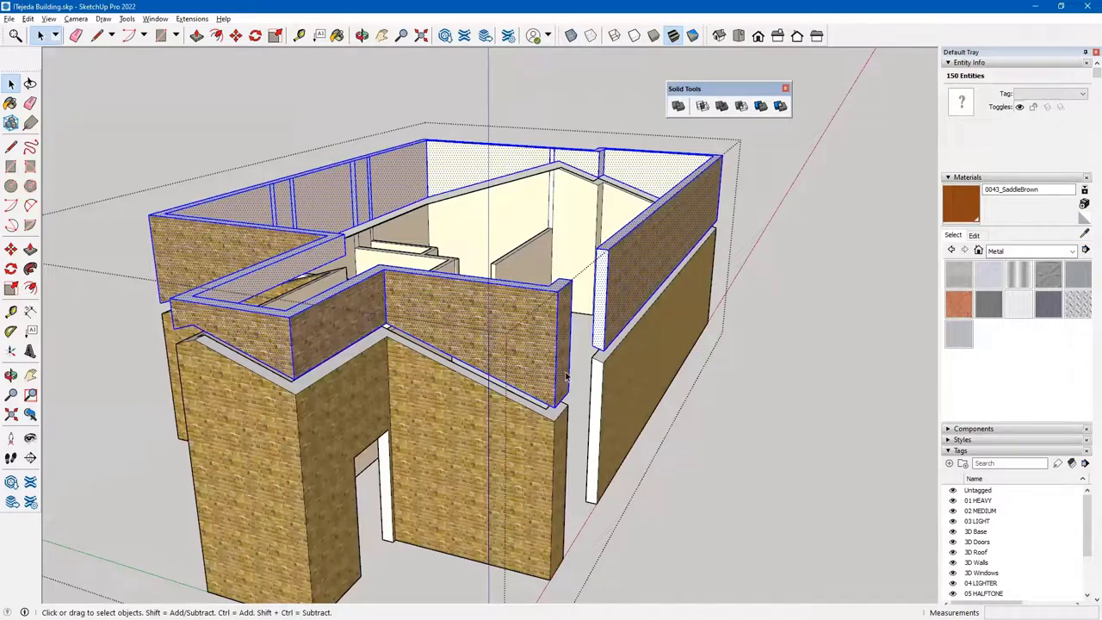
middle_click_drag(594, 405, 535, 437)
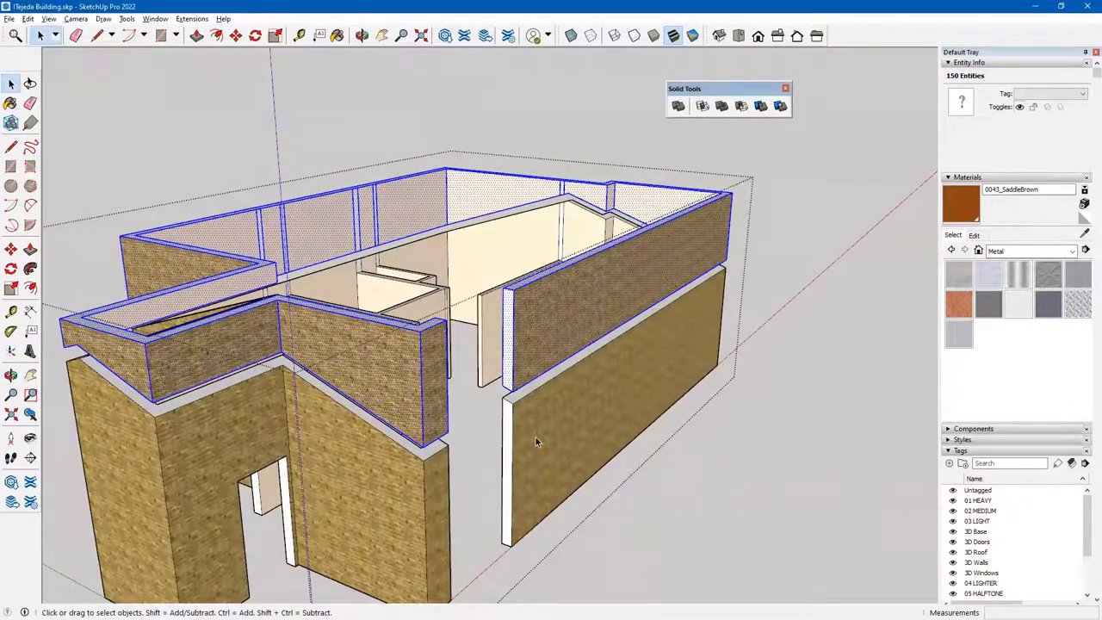
key("Delete")
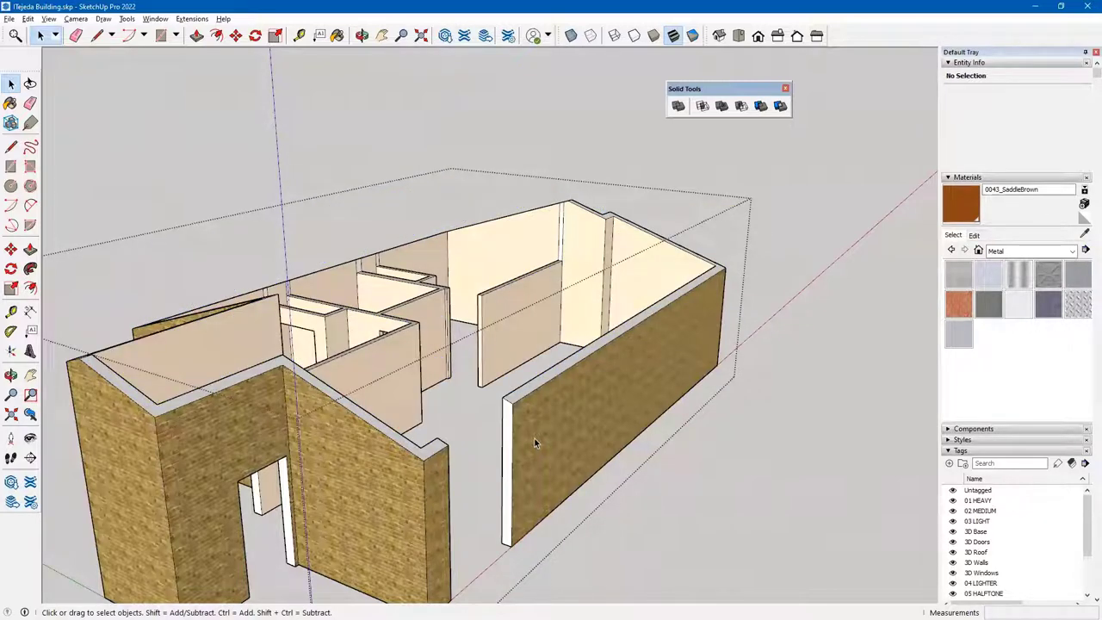
middle_click_drag(506, 489, 713, 429)
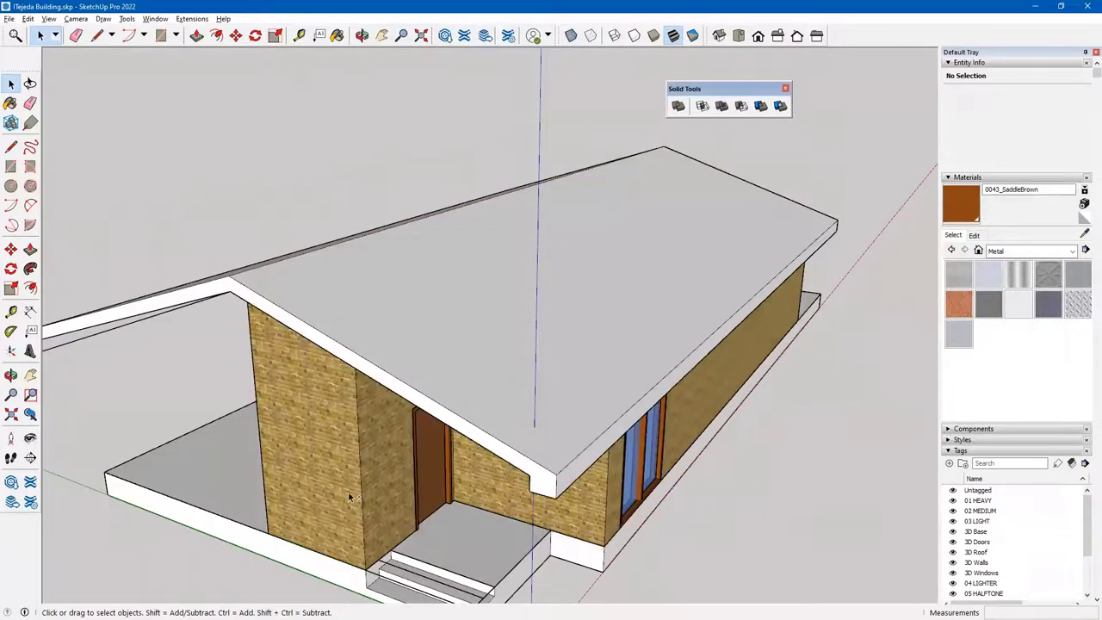
- Examine from below how the trimmed exterior walls meet the roof's underside along the eaves and the gable end
middle_click_drag(349, 497, 314, 311)
scroll(321, 322, "up", 3)
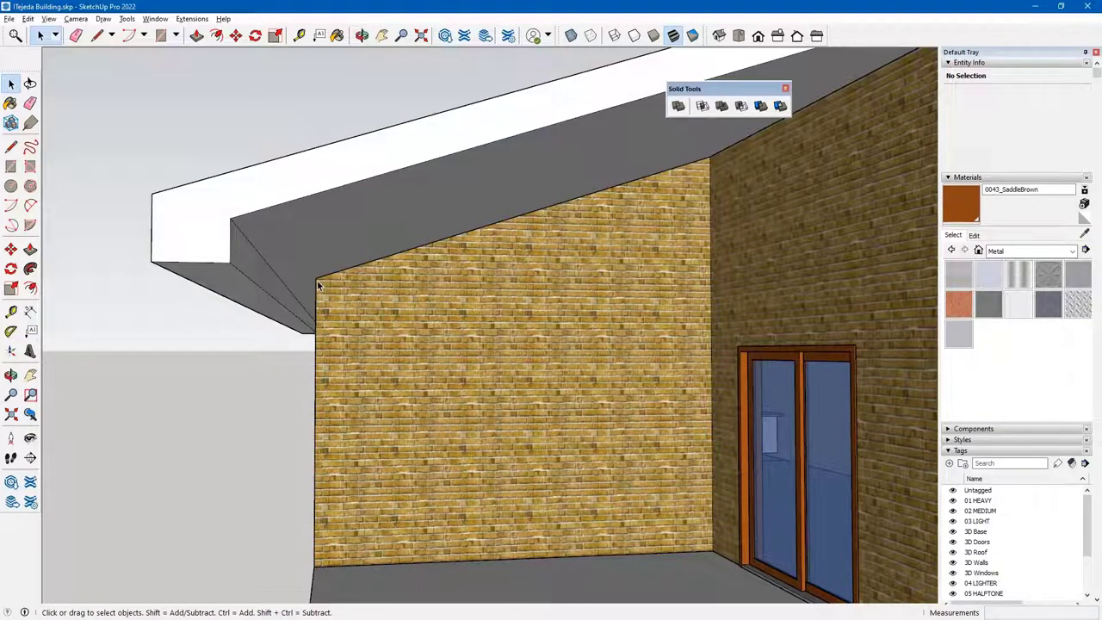
middle_click_drag(296, 309, 312, 312)
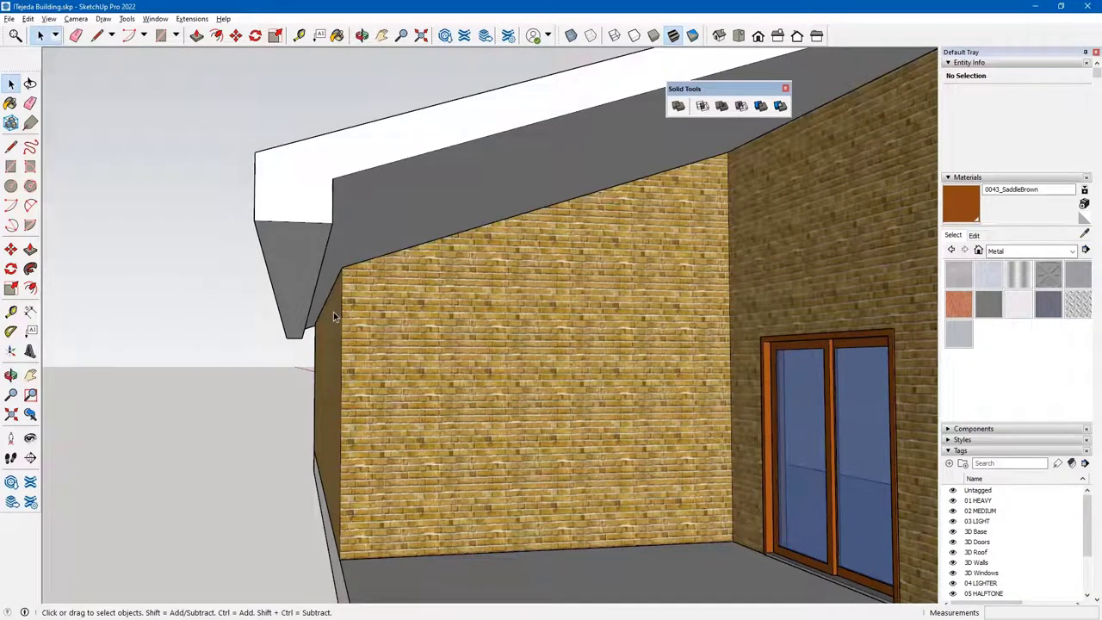
mouse_move(344, 311)
middle_mouse_down()
mouse_move(395, 284)
mouse_move(341, 315)
middle_mouse_up()
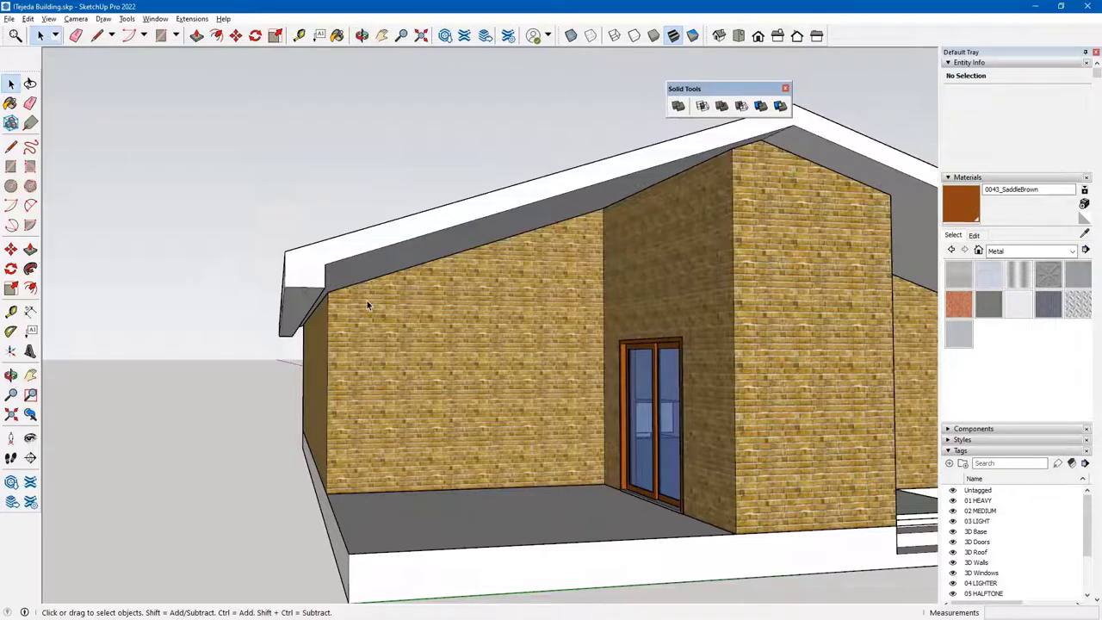
scroll(473, 291, "down", 4)
middle_click_drag(545, 301, 358, 301)
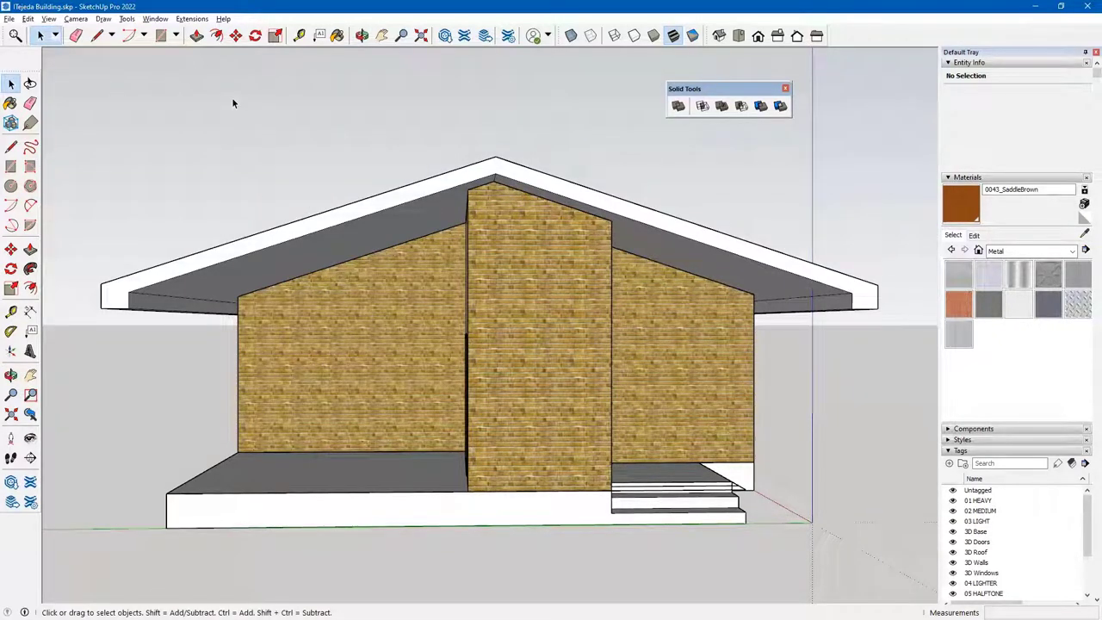
- Switch the camera to parallel projection, and rearrange the toolbars by docking Solid Tools and floating Views over the model
left_click(79, 20)
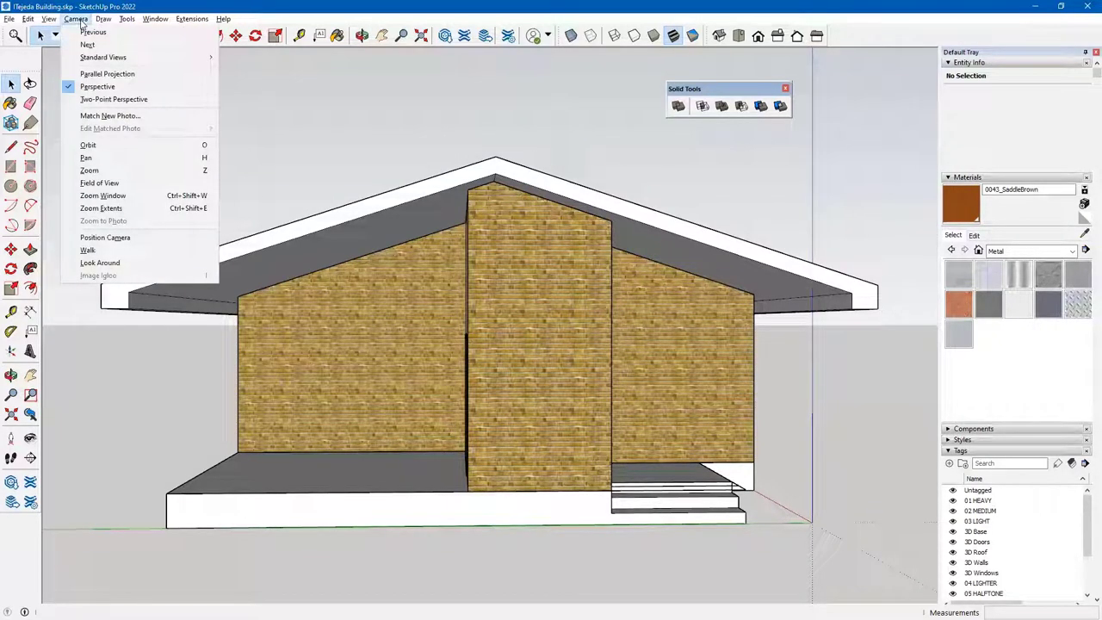
left_click(97, 74)
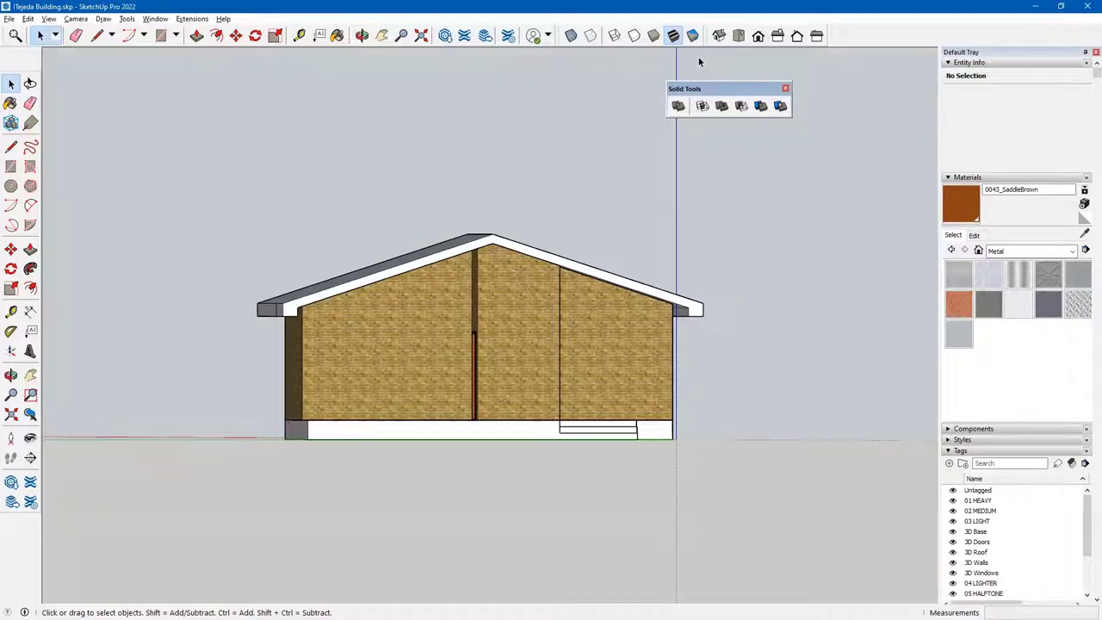
left_click_drag(701, 84, 830, 36)
left_click_drag(707, 35, 496, 131)
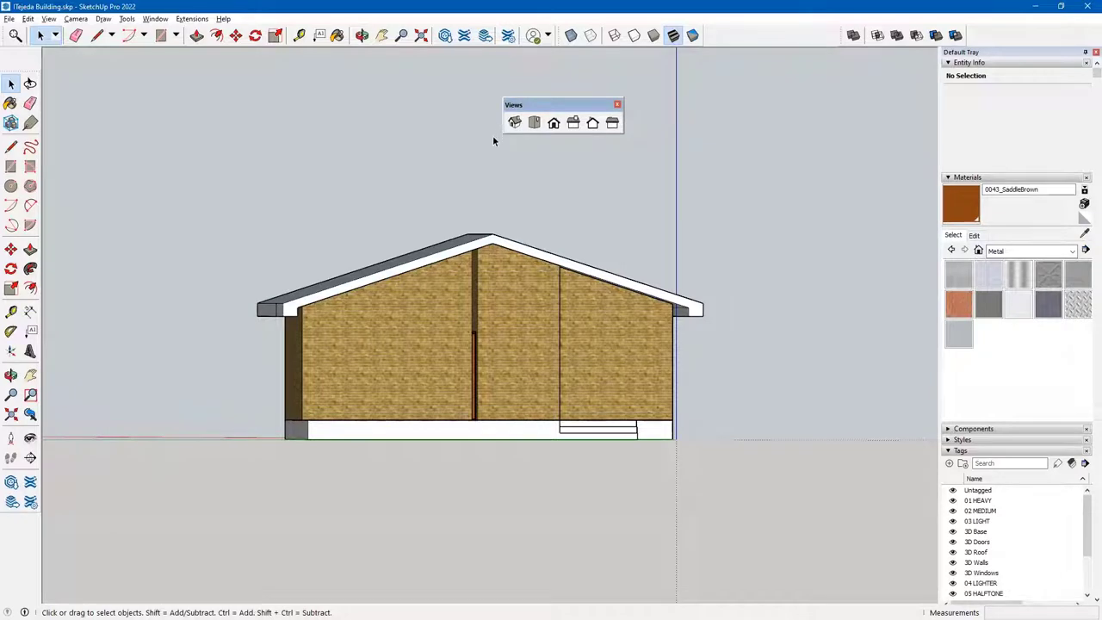
- Go through the front and right standard views of the house and settle on the left view
left_click(556, 125)
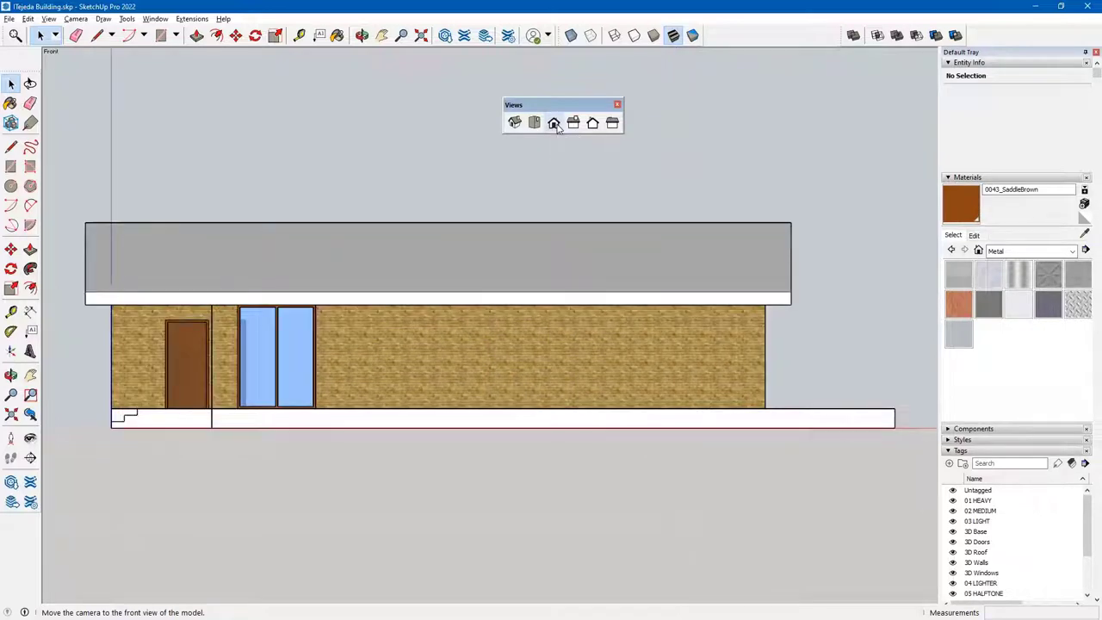
left_click(573, 125)
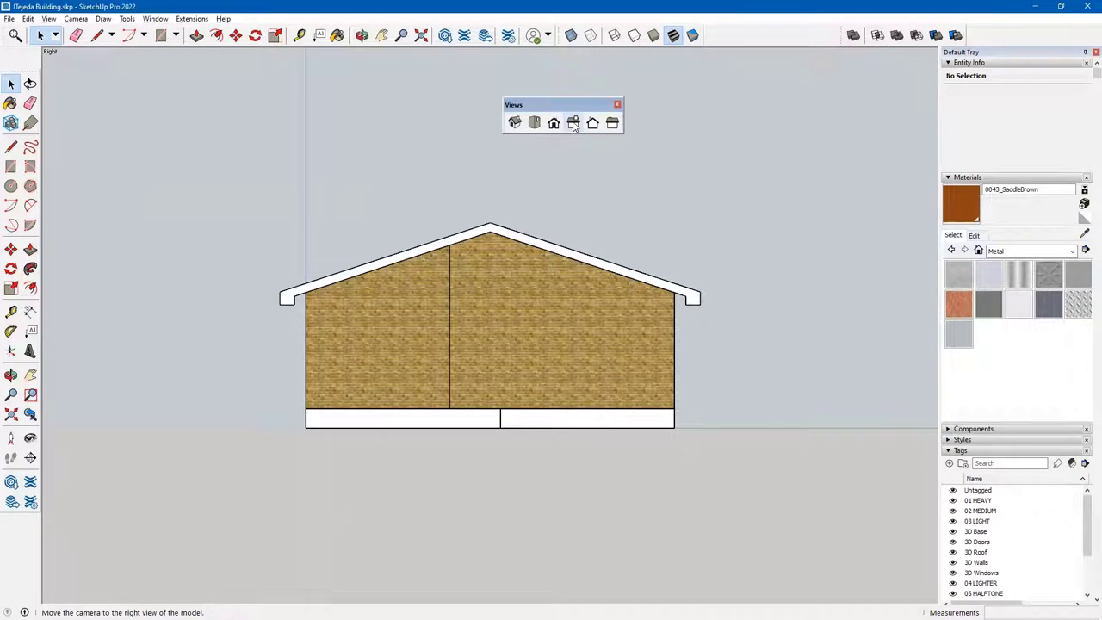
left_click(613, 125)
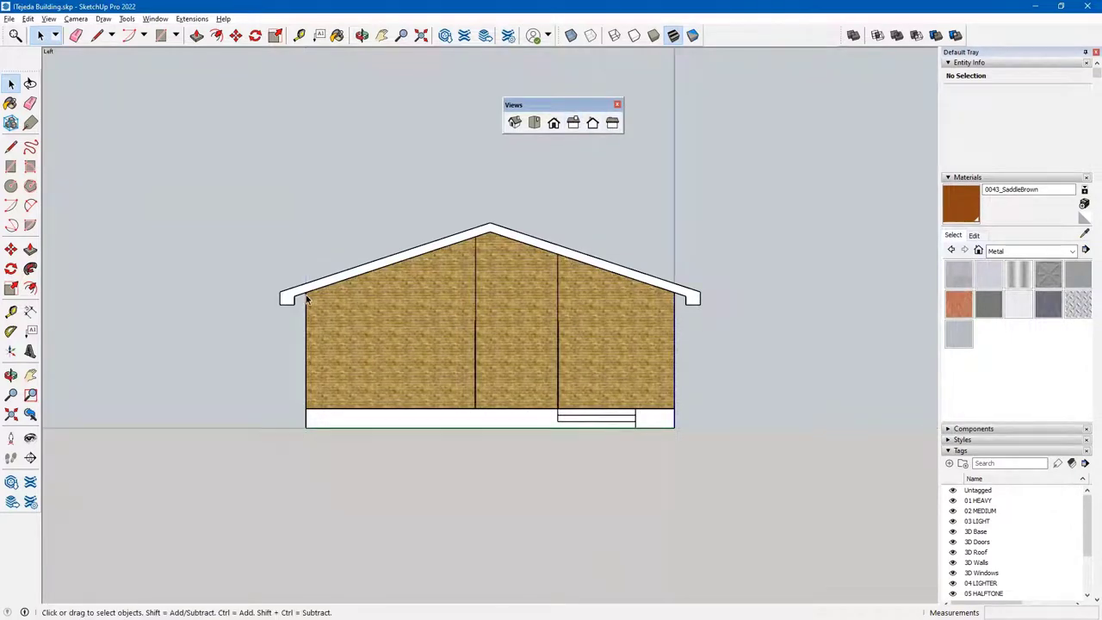
- Draw a line along the green axis from the eave fascia's inner lower corner to the outer edge of the brick wall
scroll(294, 301, "up", 5)
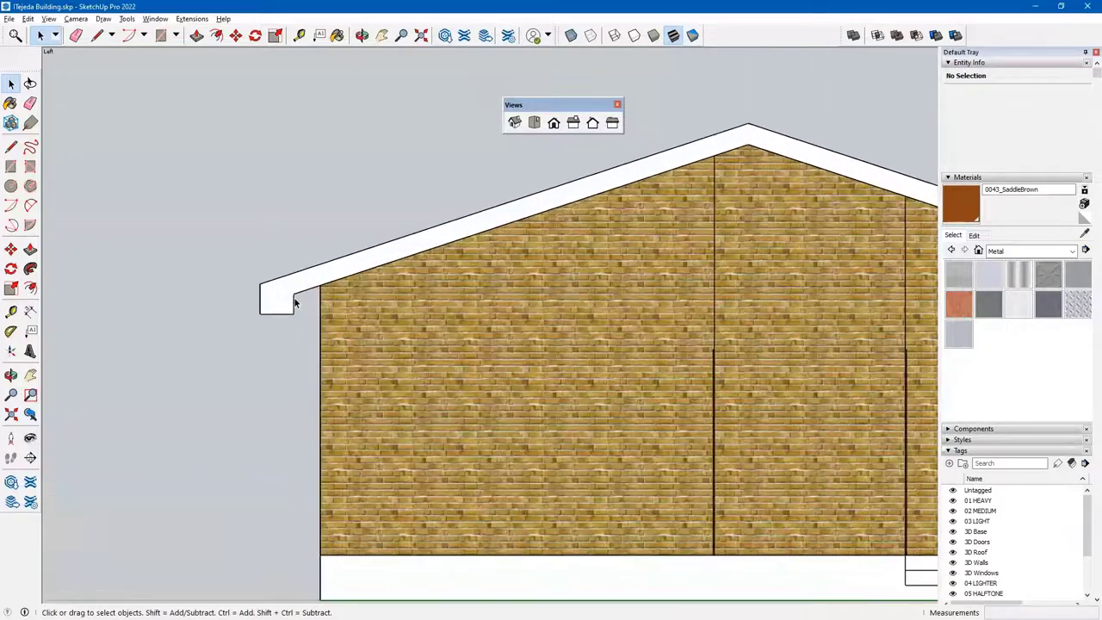
scroll(307, 323, "up", 2)
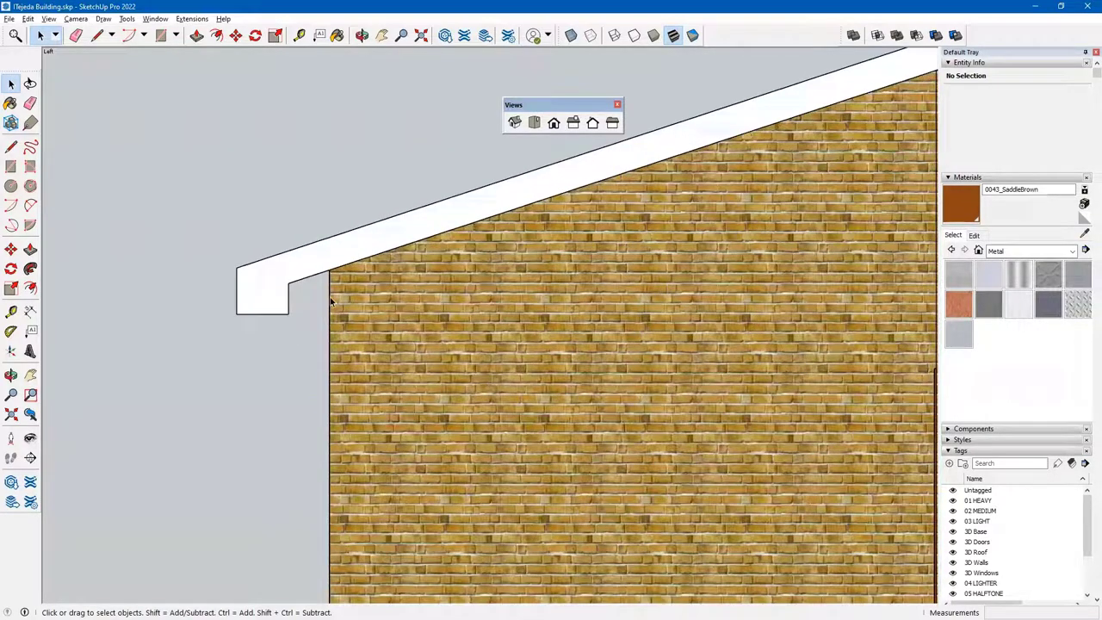
scroll(331, 277, "up", 2)
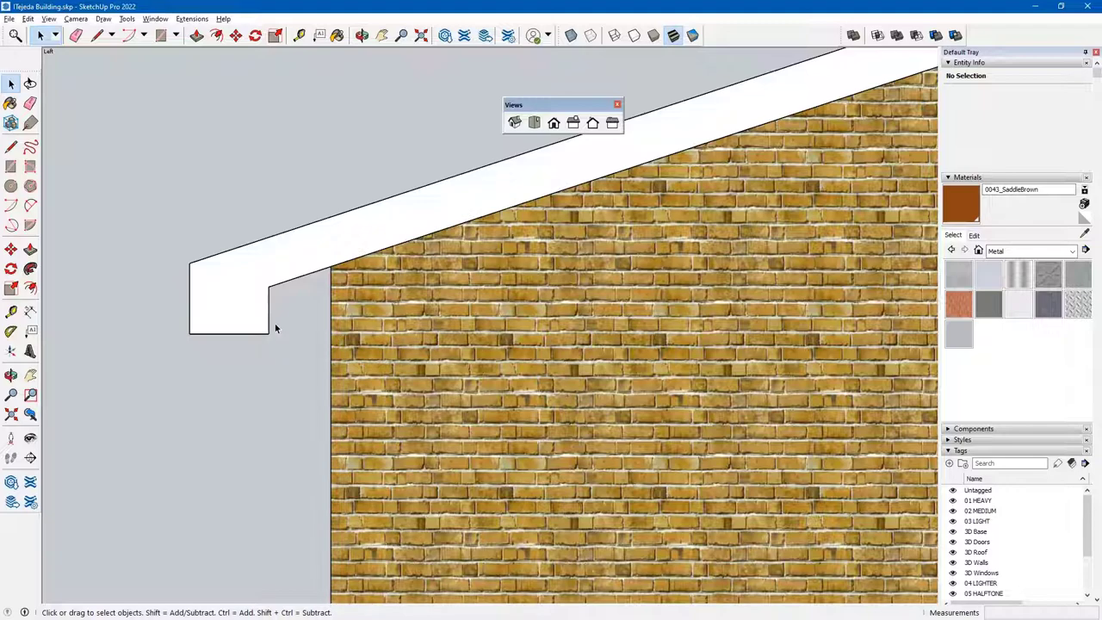
scroll(274, 324, "up", 2)
scroll(275, 328, "up", 1)
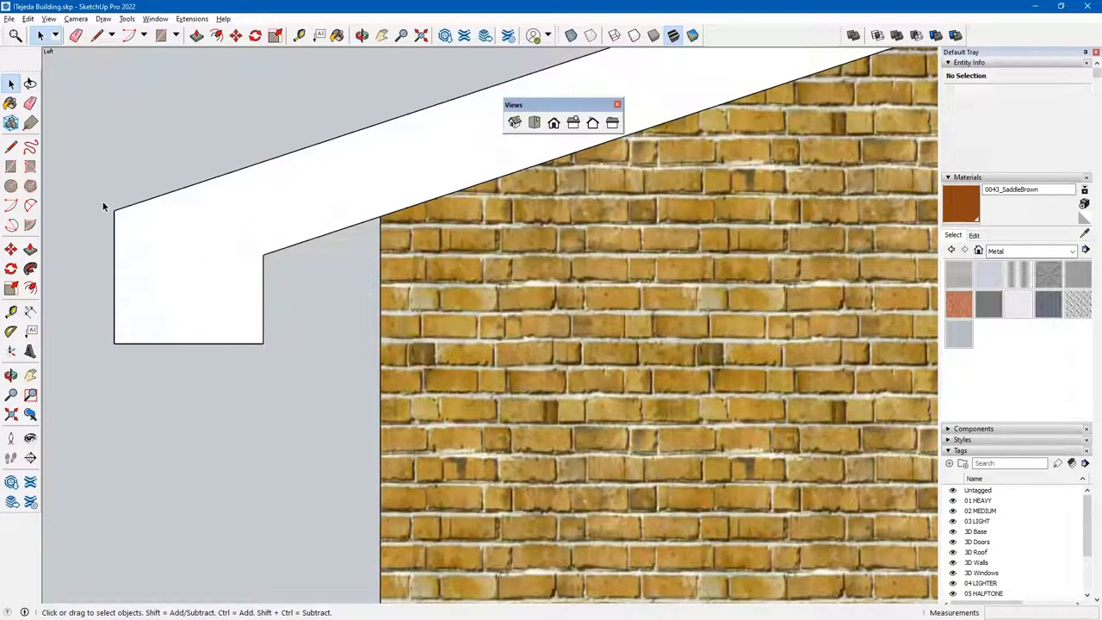
left_click(12, 149)
left_click(262, 343)
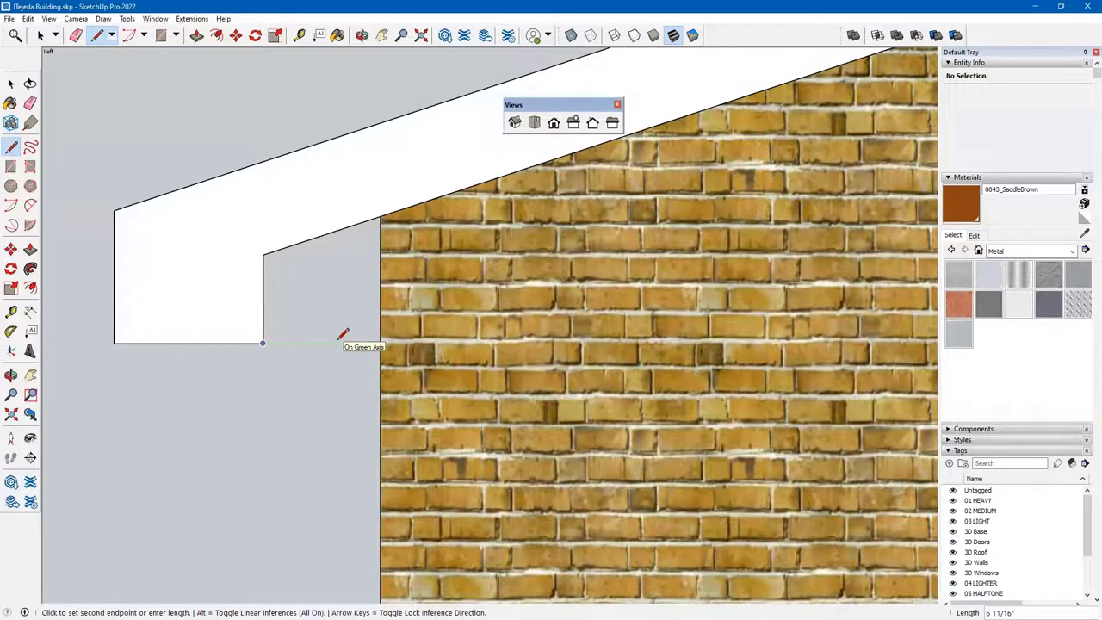
key("shift")
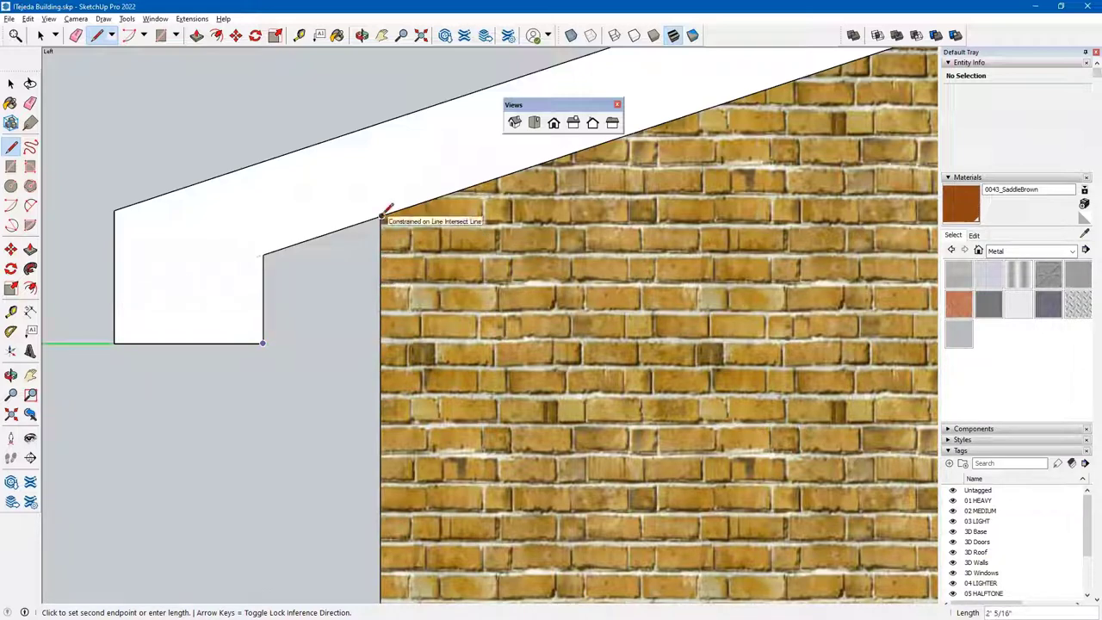
scroll(386, 212, "down", 5)
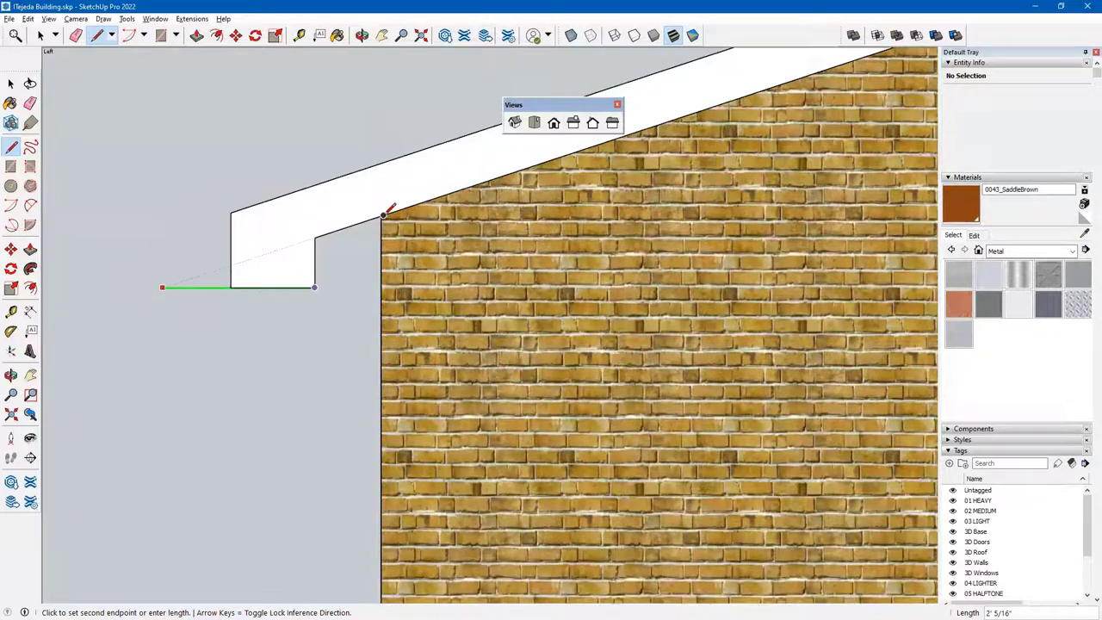
scroll(386, 212, "down", 3)
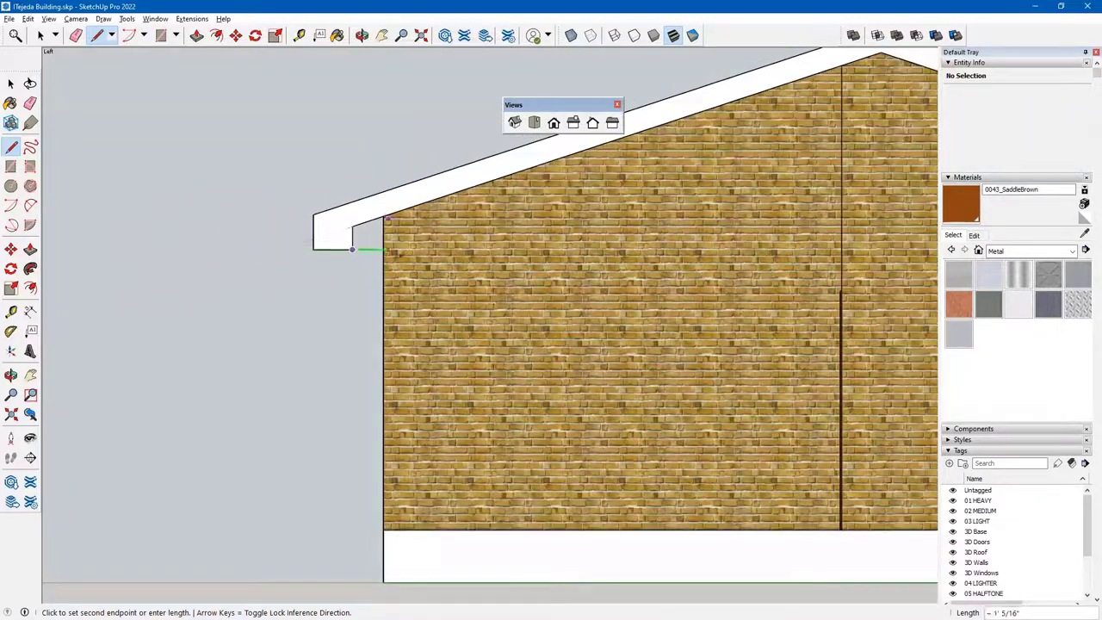
left_click(385, 522)
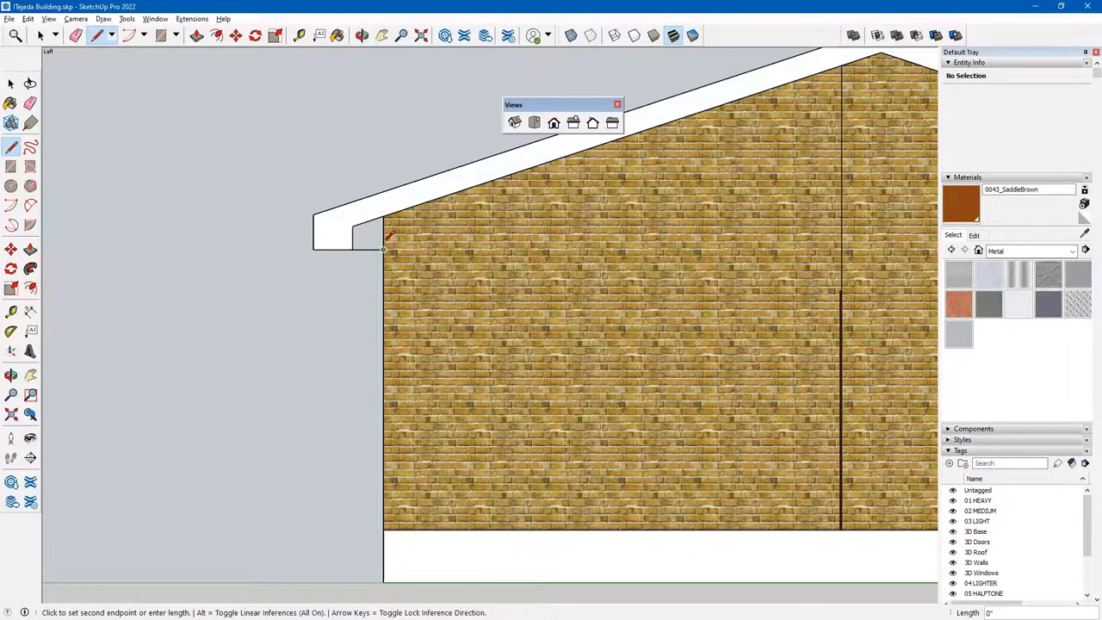
- Draw the closed line profile that fills the gap under the eave between the fascia and the brick wall
scroll(384, 211, "up", 5)
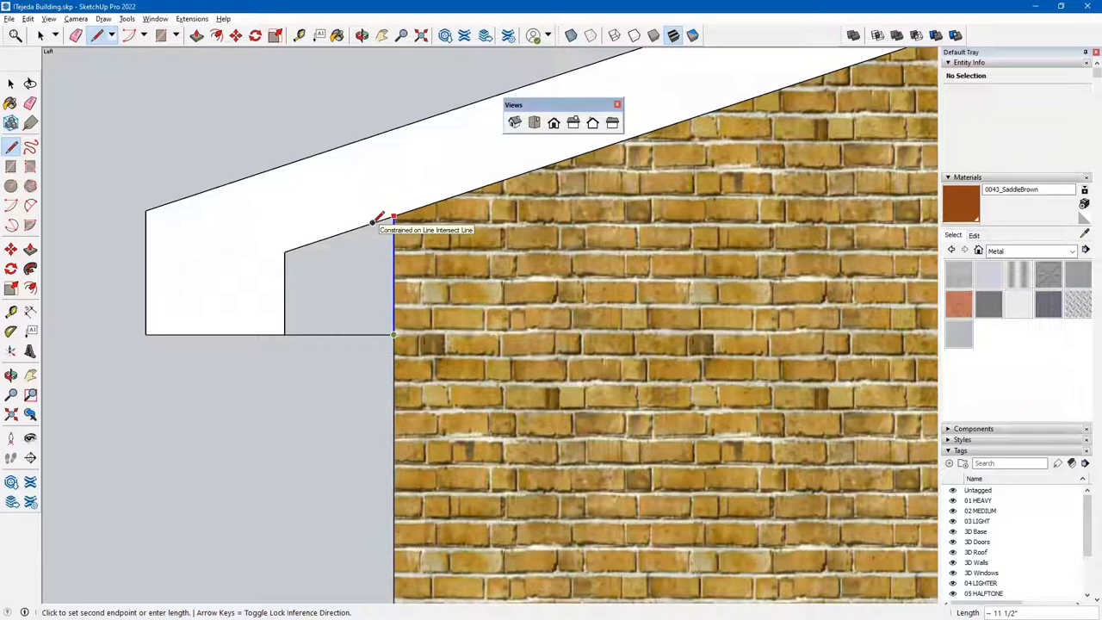
left_click(372, 223)
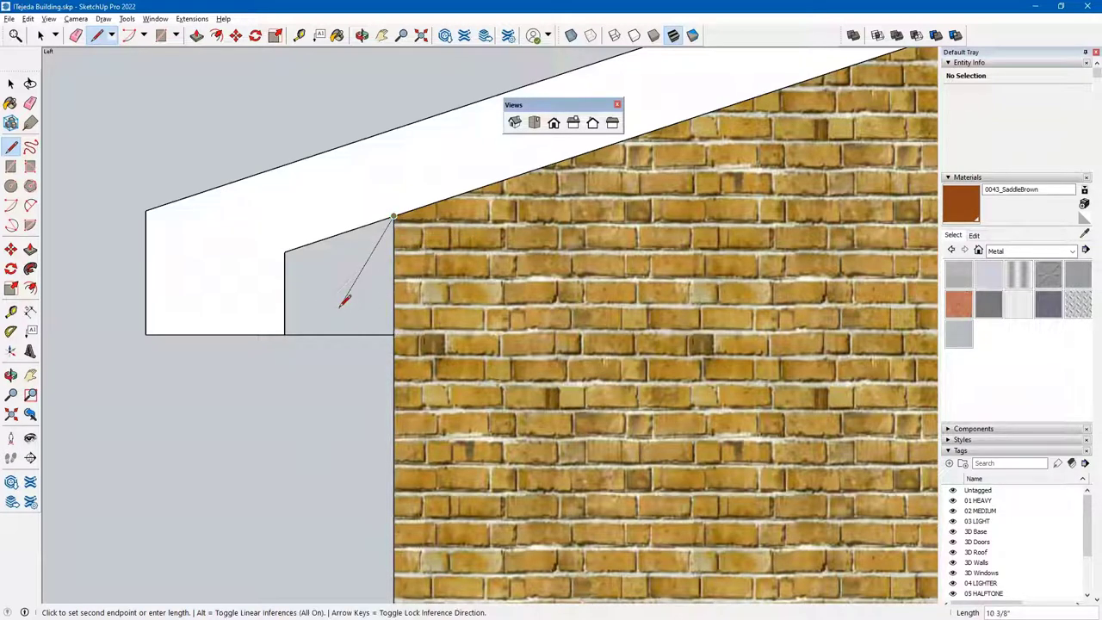
left_click(285, 251)
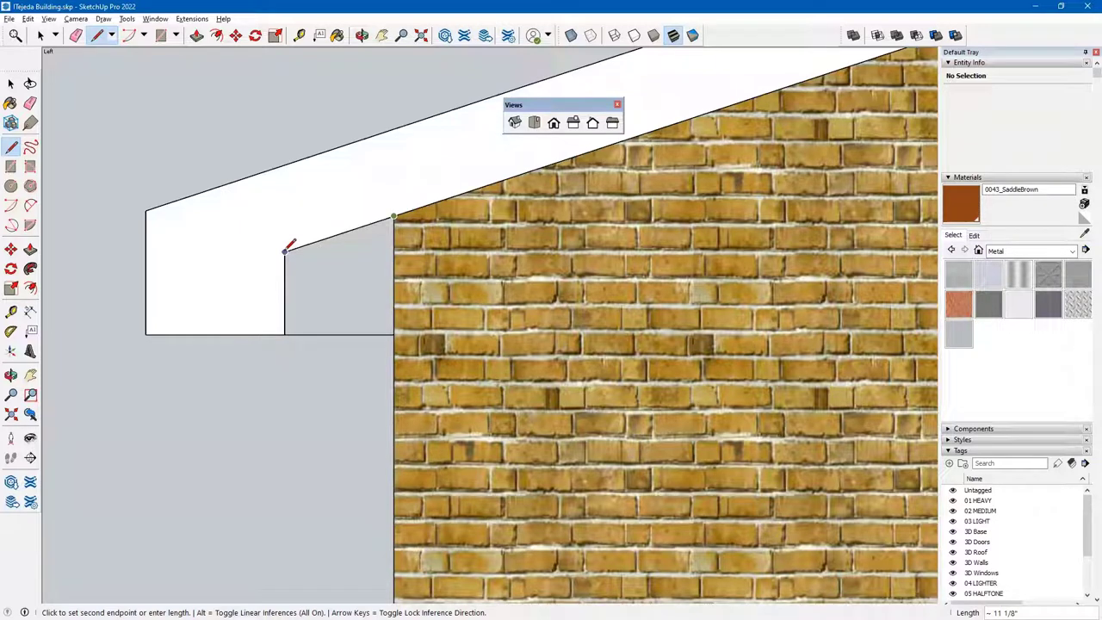
left_click(285, 333)
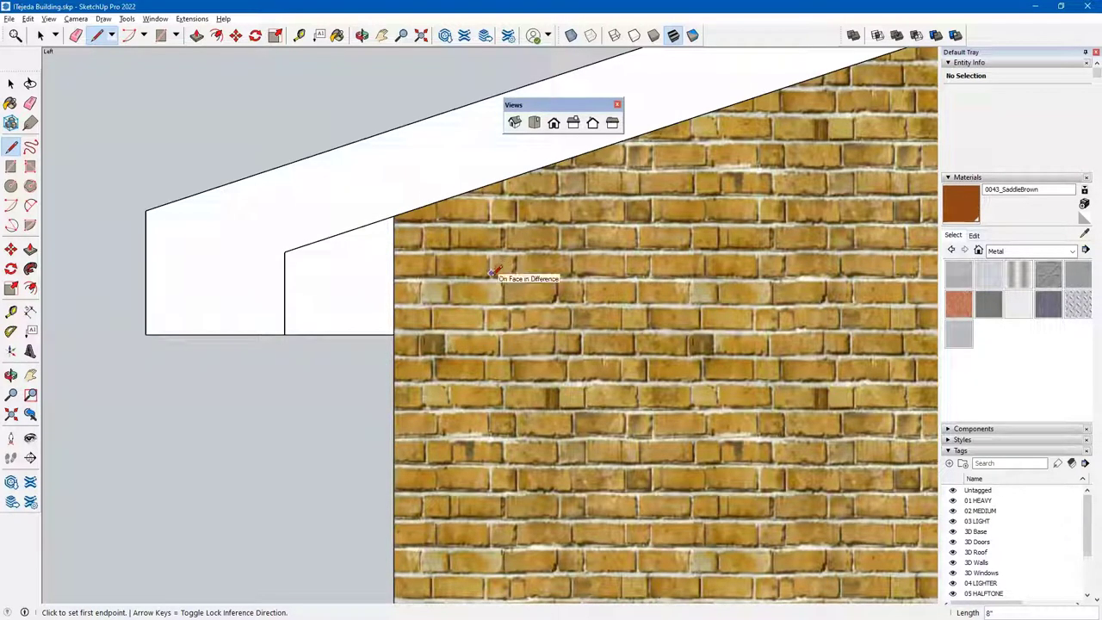
- Switch the camera to perspective projection and bring the new eave profile into a 3D view
left_click(75, 18)
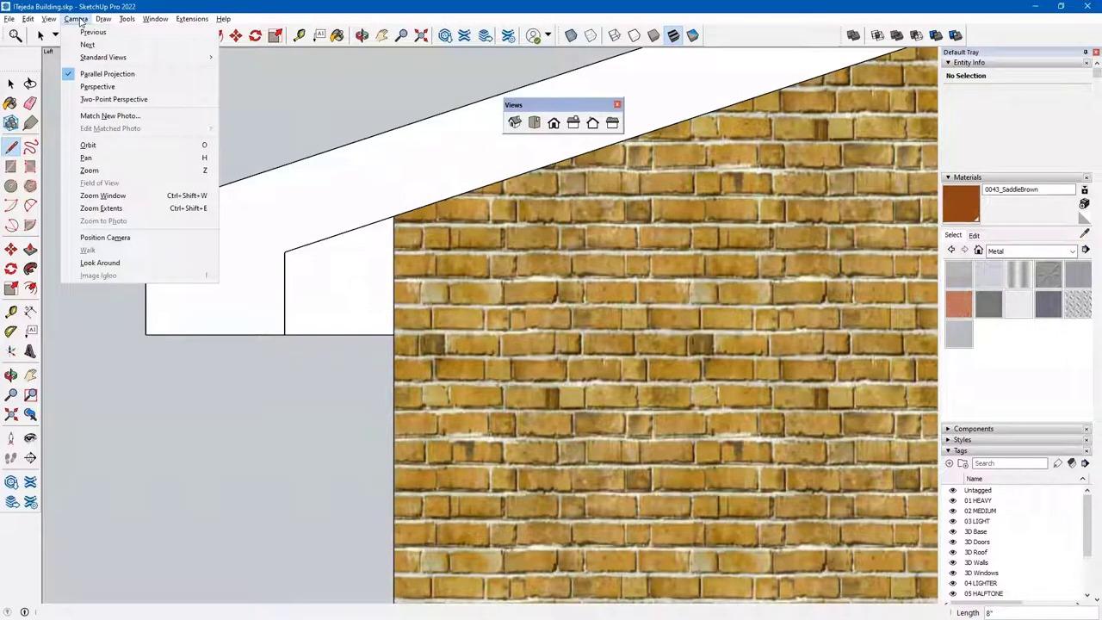
left_click(97, 86)
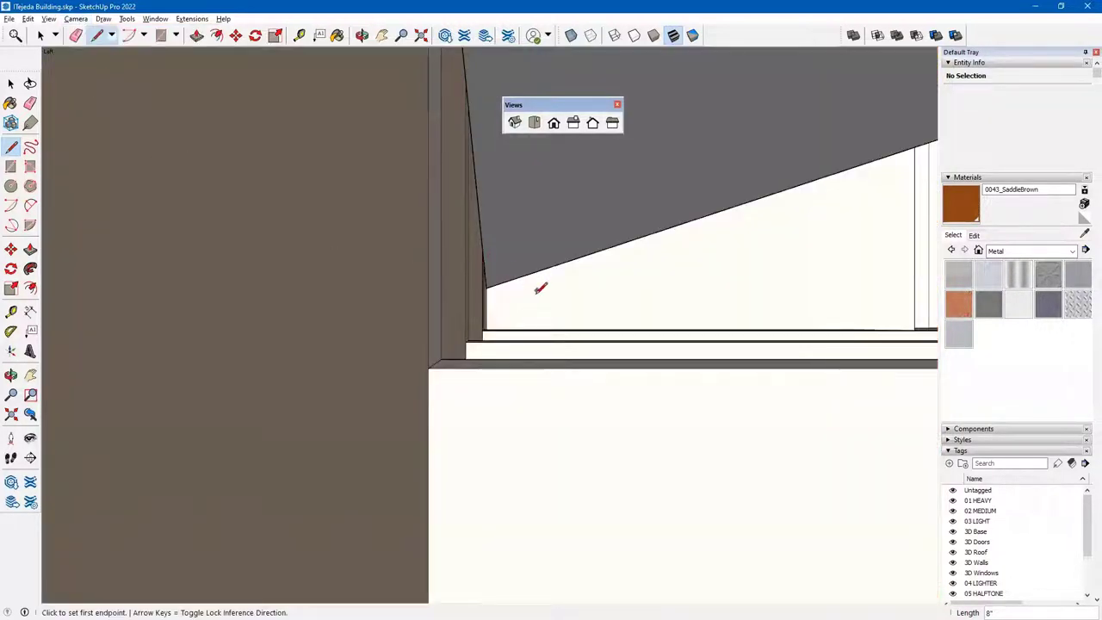
scroll(520, 316, "up", 5)
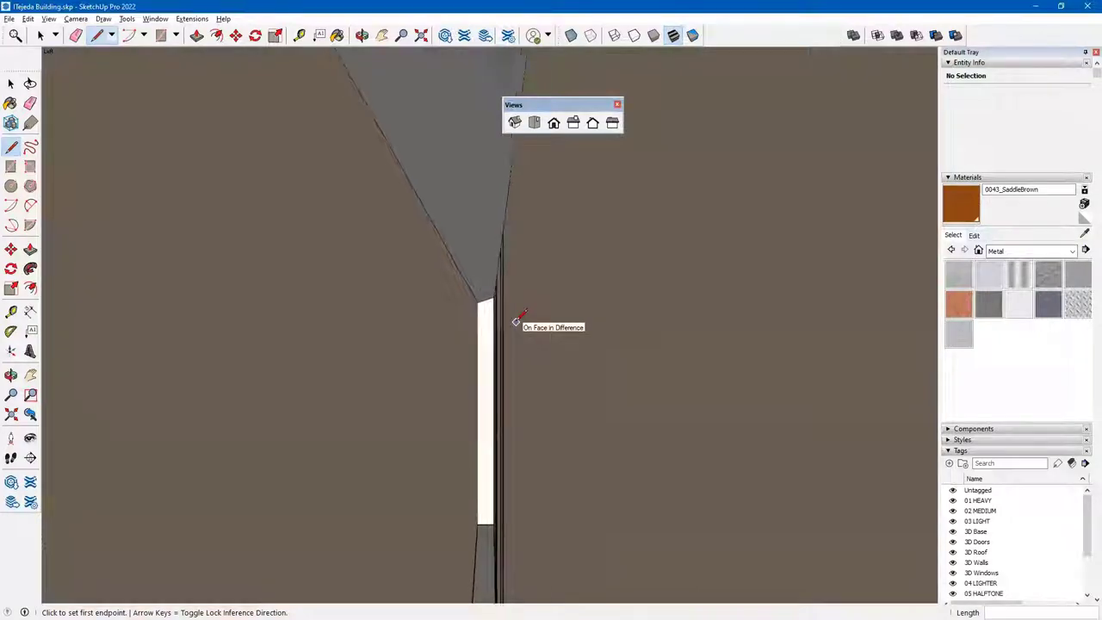
scroll(519, 318, "down", 5)
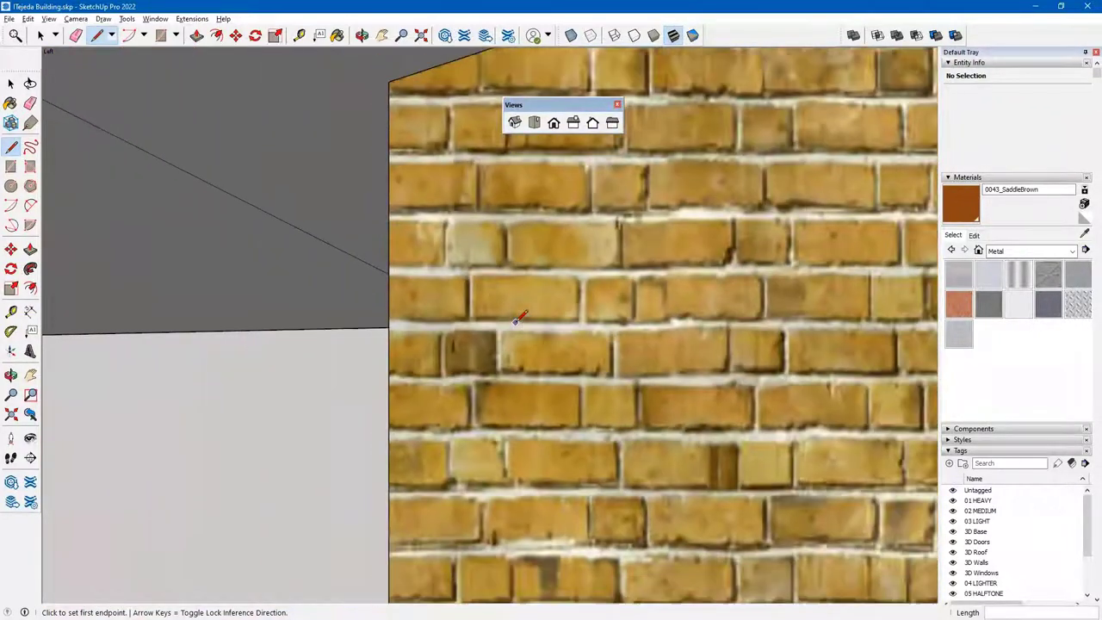
scroll(518, 318, "down", 5)
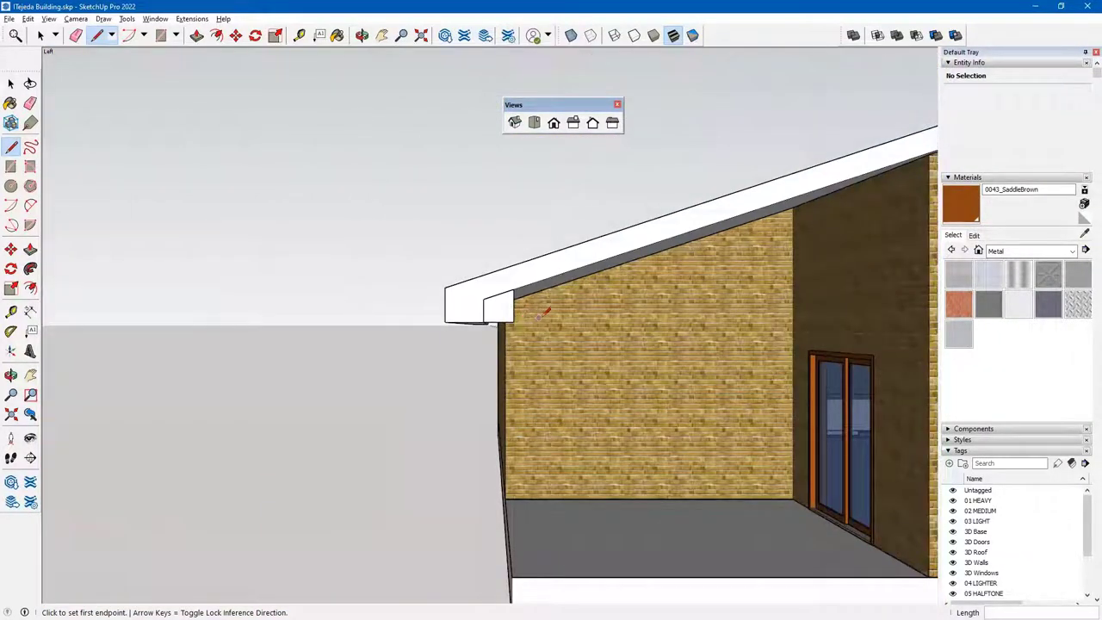
middle_click_drag(524, 310, 399, 363)
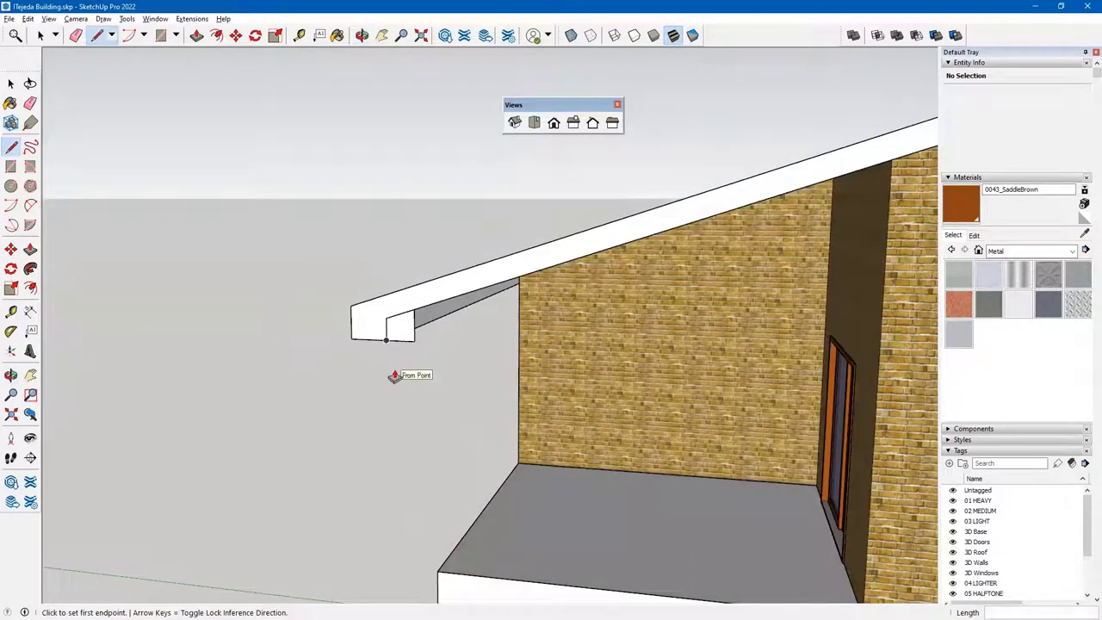
- Push/Pull the eave profile along the full length of the roof, 54' 5", ending flush with the far roof corner
key("p")
left_click(398, 335)
left_click(398, 335)
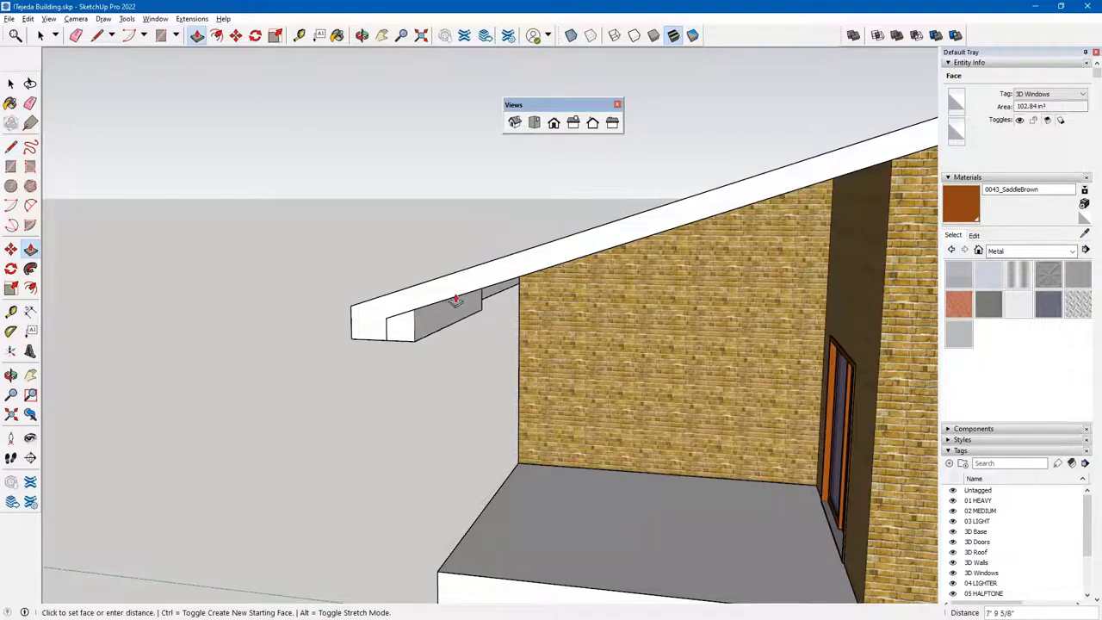
middle_click_drag(435, 270, 736, 347)
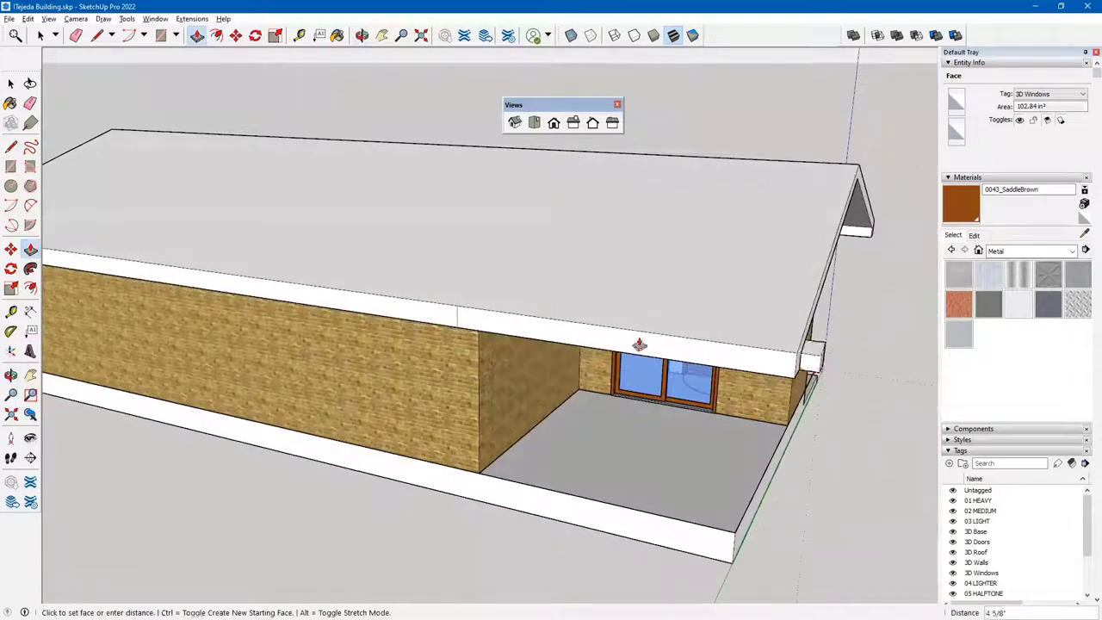
middle_click_drag(337, 293, 387, 327)
middle_click_drag(214, 287, 588, 387)
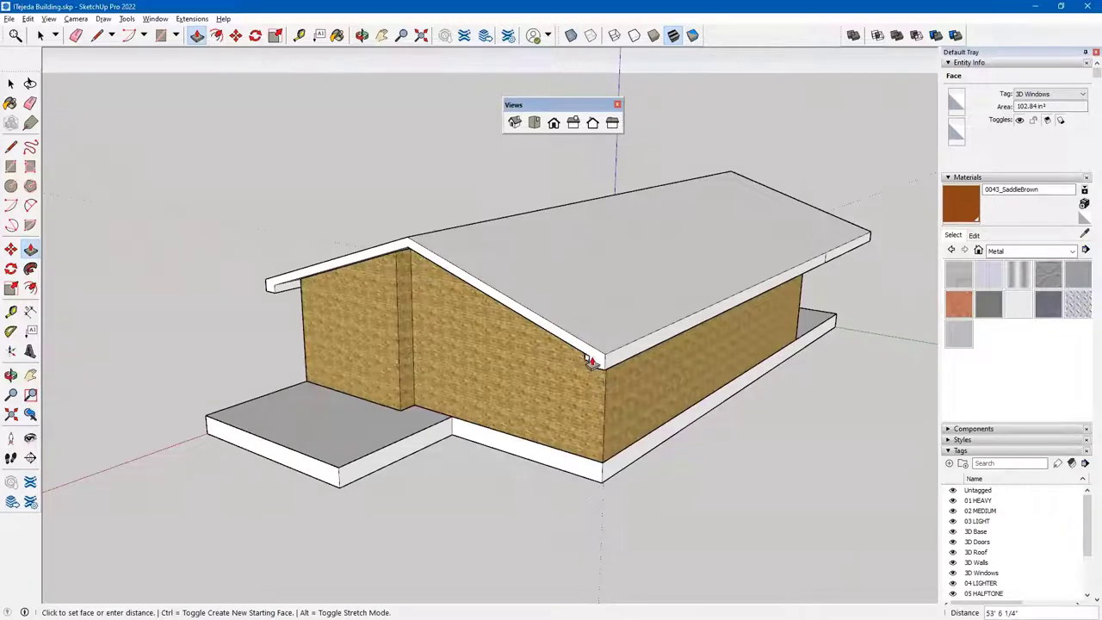
scroll(591, 362, "up", 6)
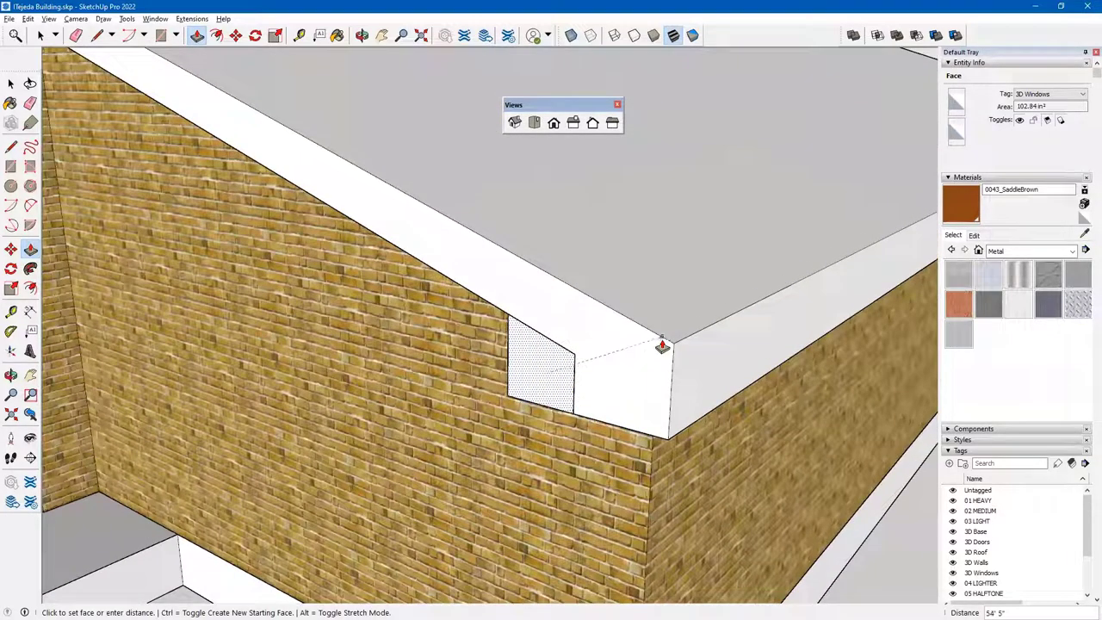
left_click(670, 346)
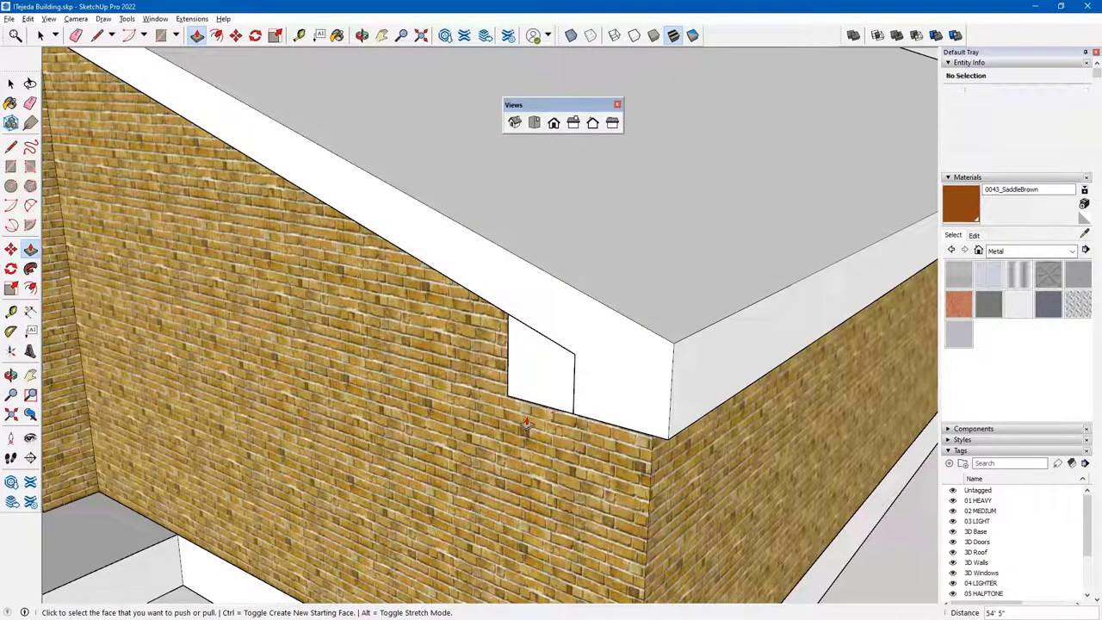
- Select all the connected geometry of the extruded eave filler and make it a group
key("space")
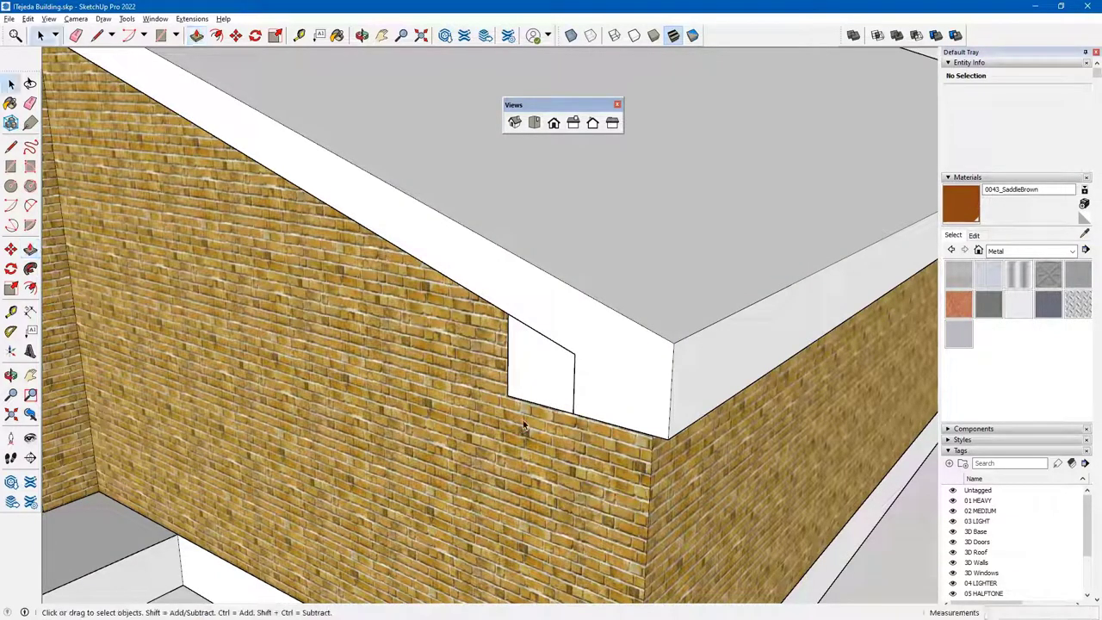
left_click(535, 374)
right_click(534, 373)
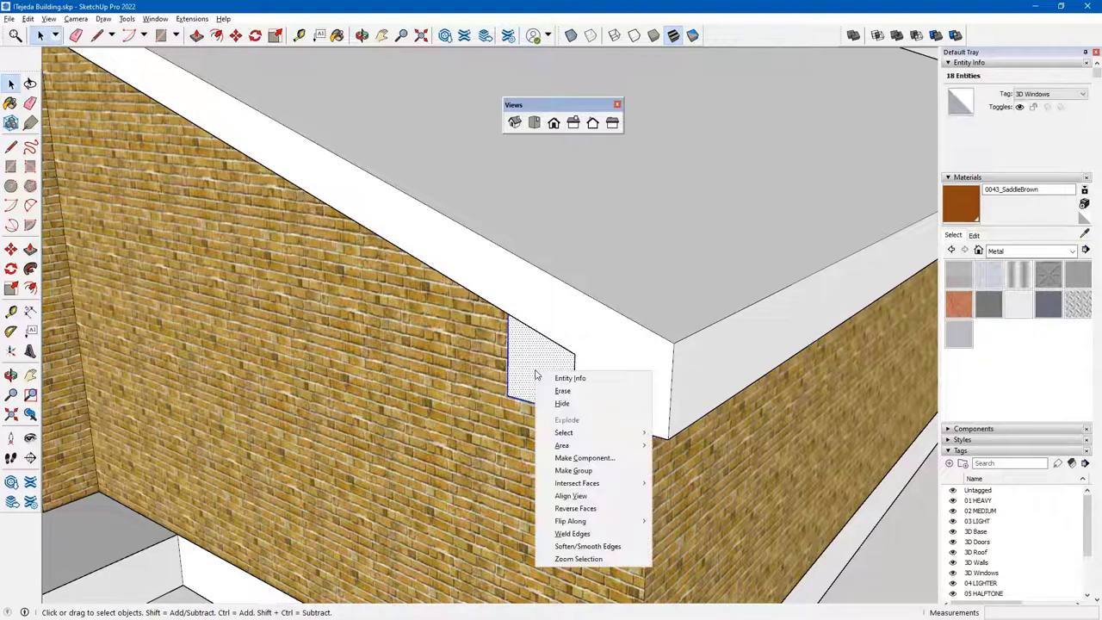
left_click(564, 471)
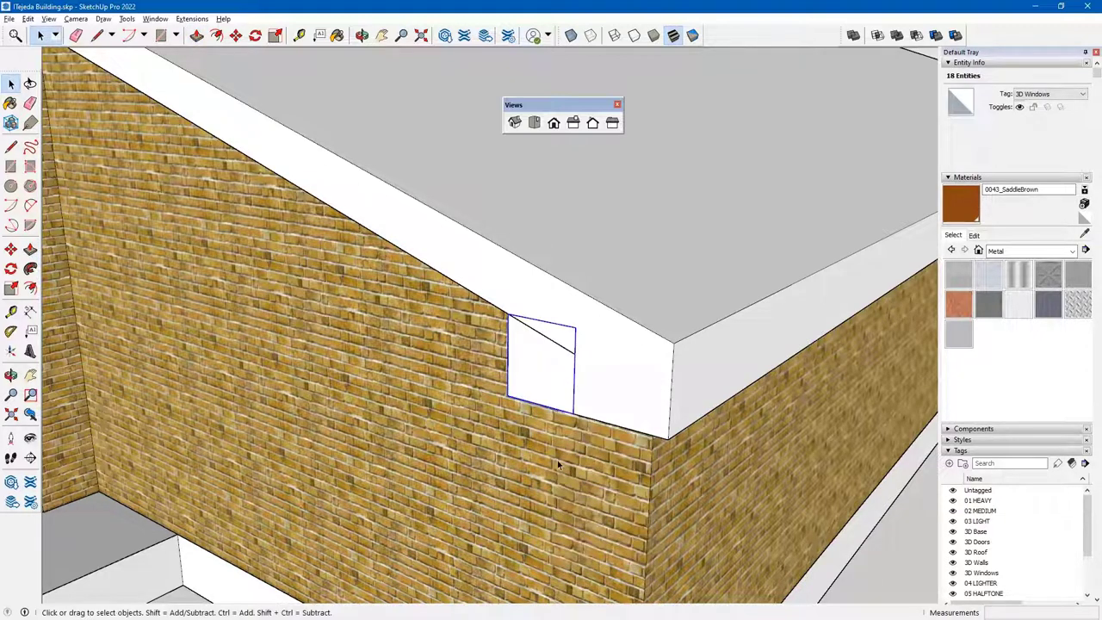
- Copy the eave filler group across the building about 38' 4 7/8" along the green axis, beyond the opposite eave
scroll(573, 344, "down", 10)
middle_click_drag(726, 258, 600, 351)
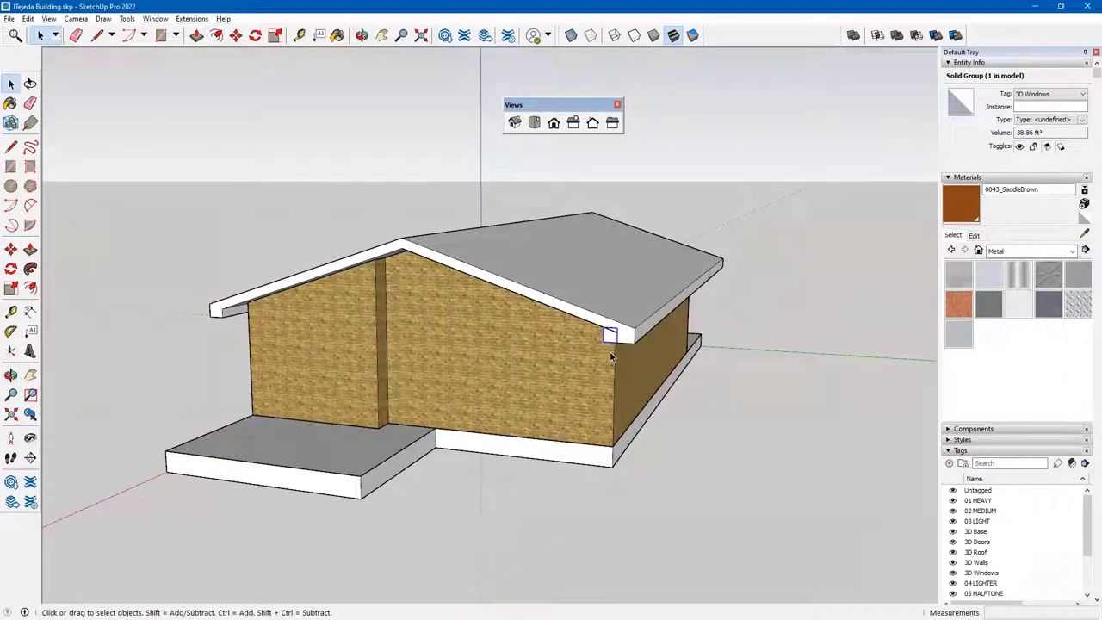
key("m")
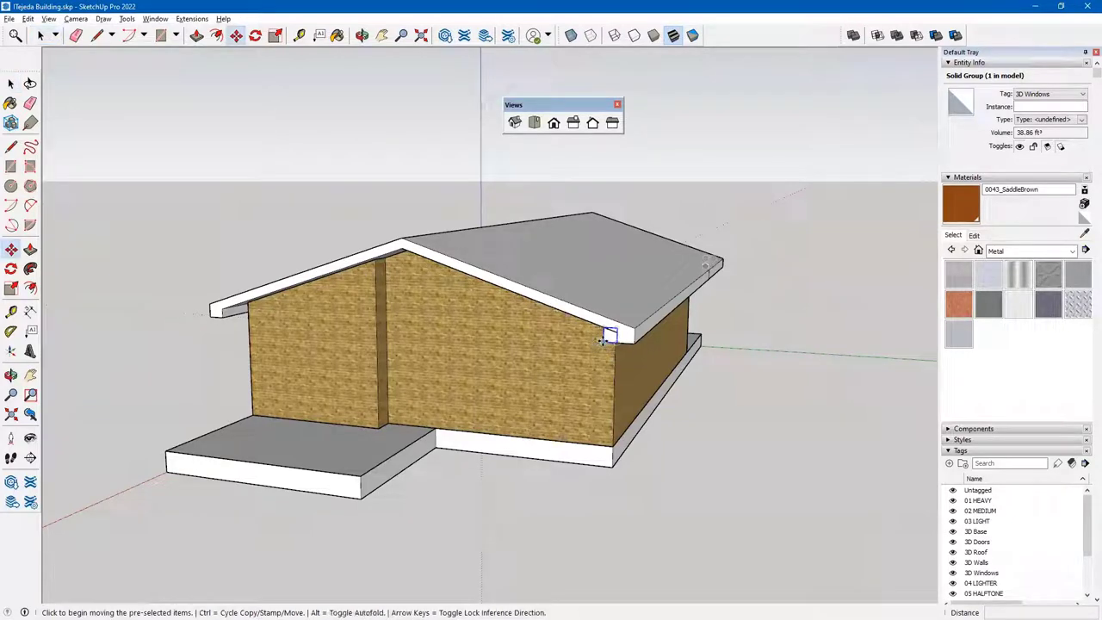
left_click(613, 345)
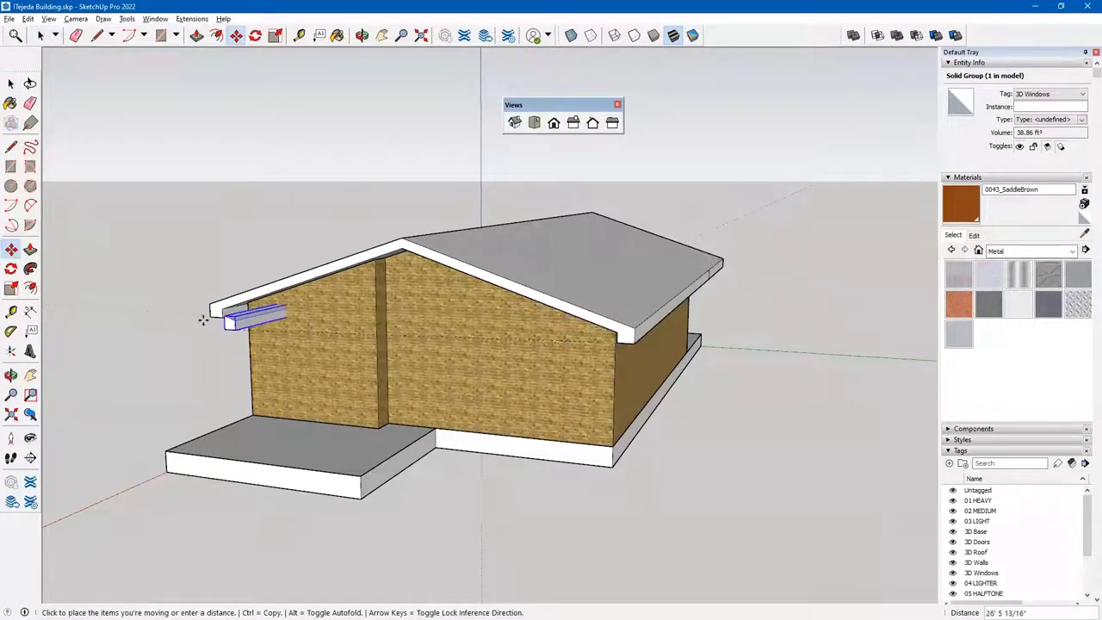
middle_click_drag(183, 317, 394, 435)
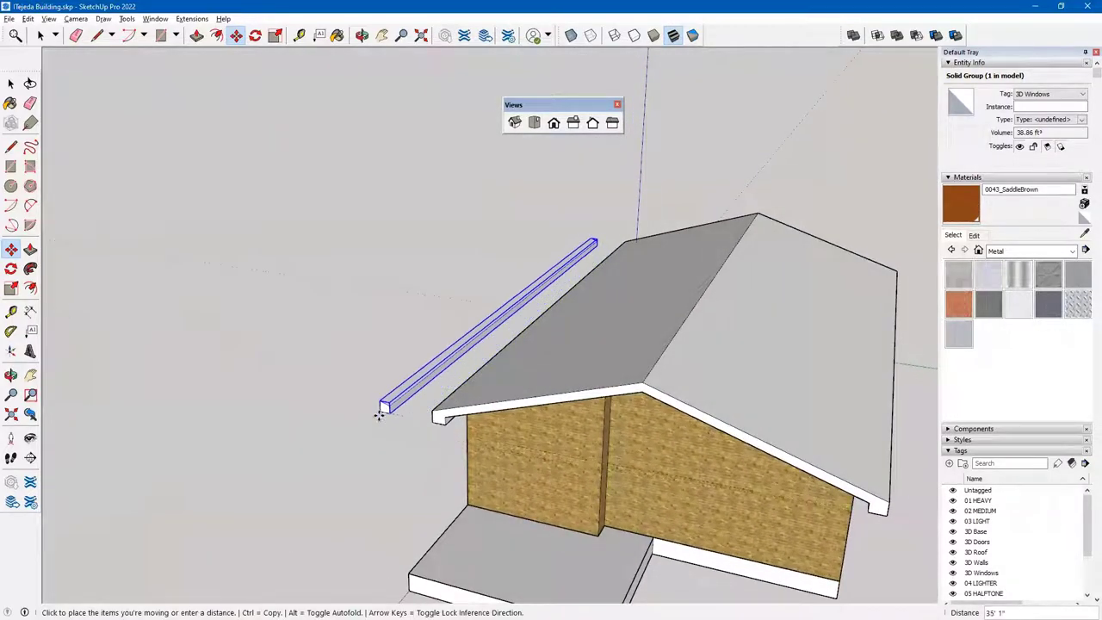
key("ctrl")
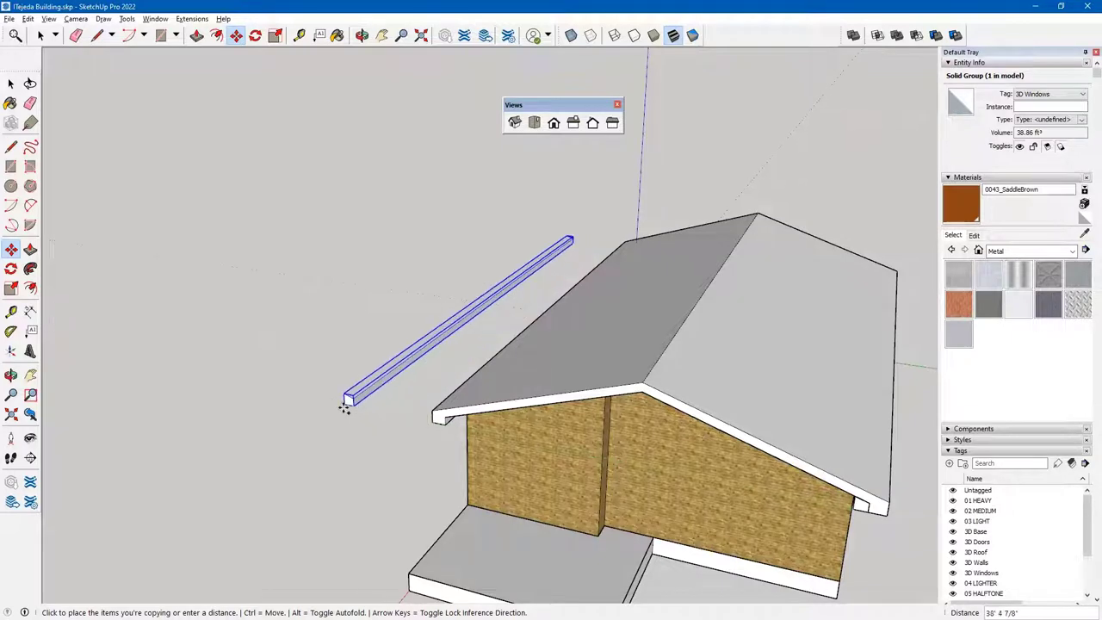
left_click(345, 405)
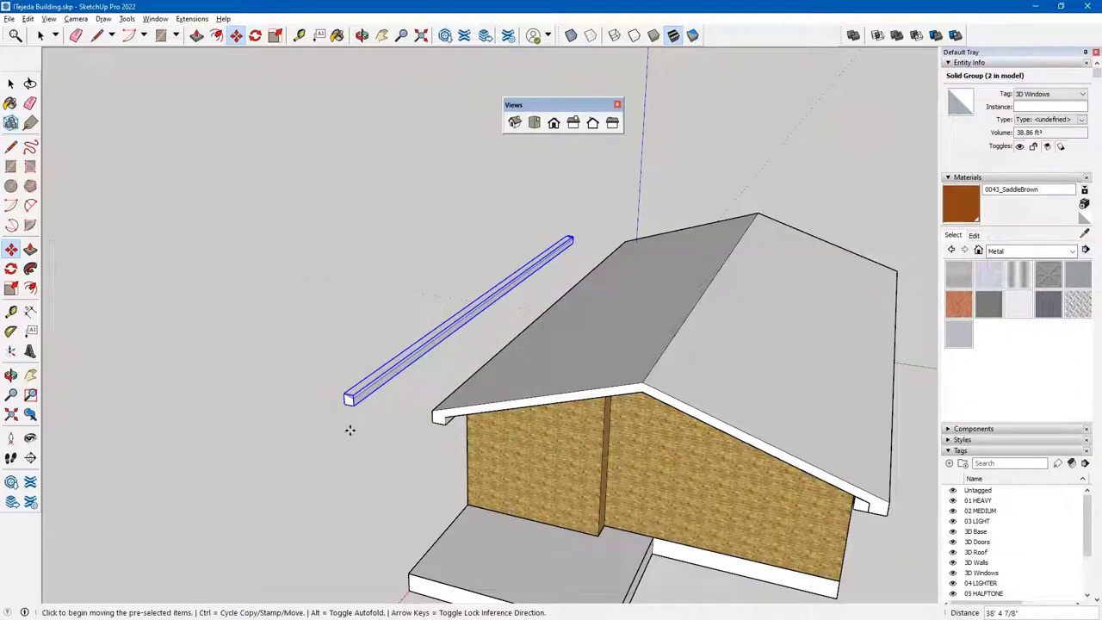
- Mirror the copied eave filler group with a green-axis scale of -1
left_click(9, 290)
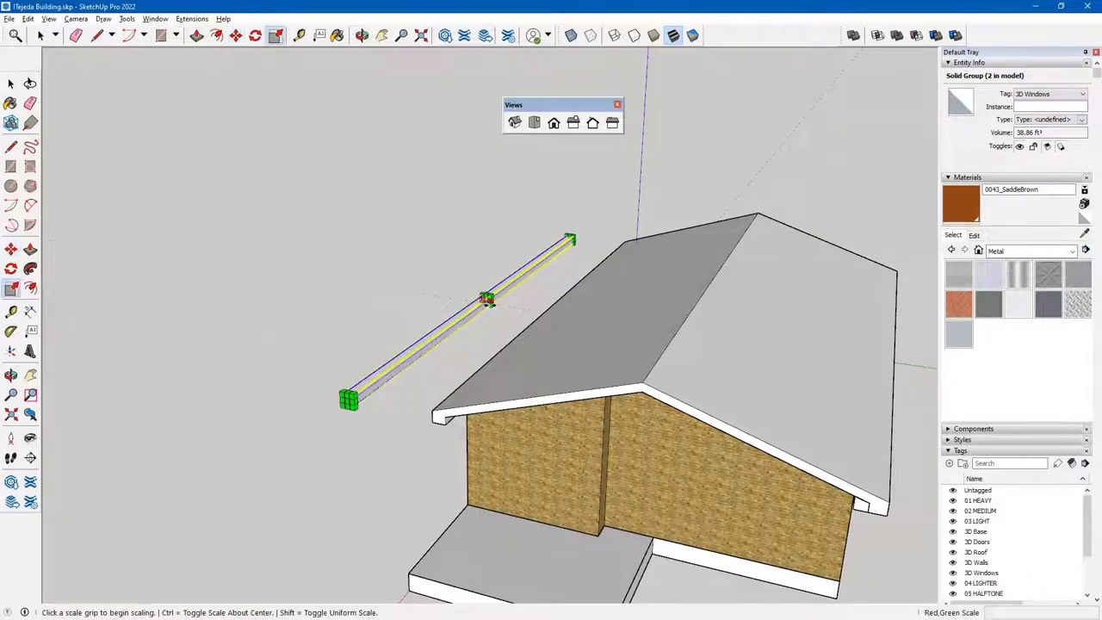
scroll(496, 303, "up", 8)
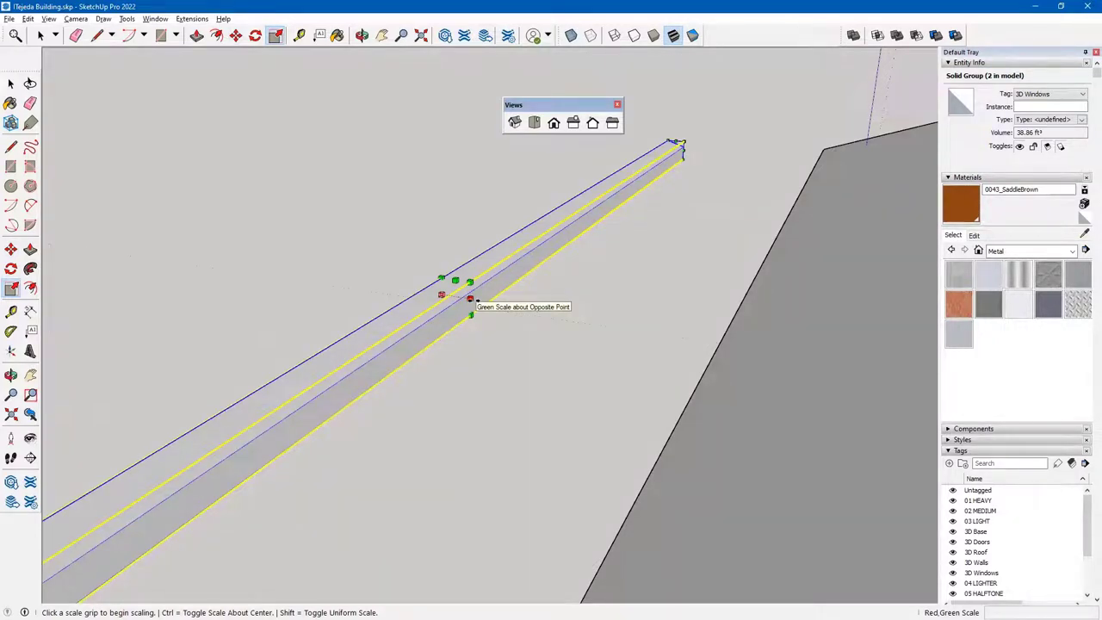
left_click(471, 298)
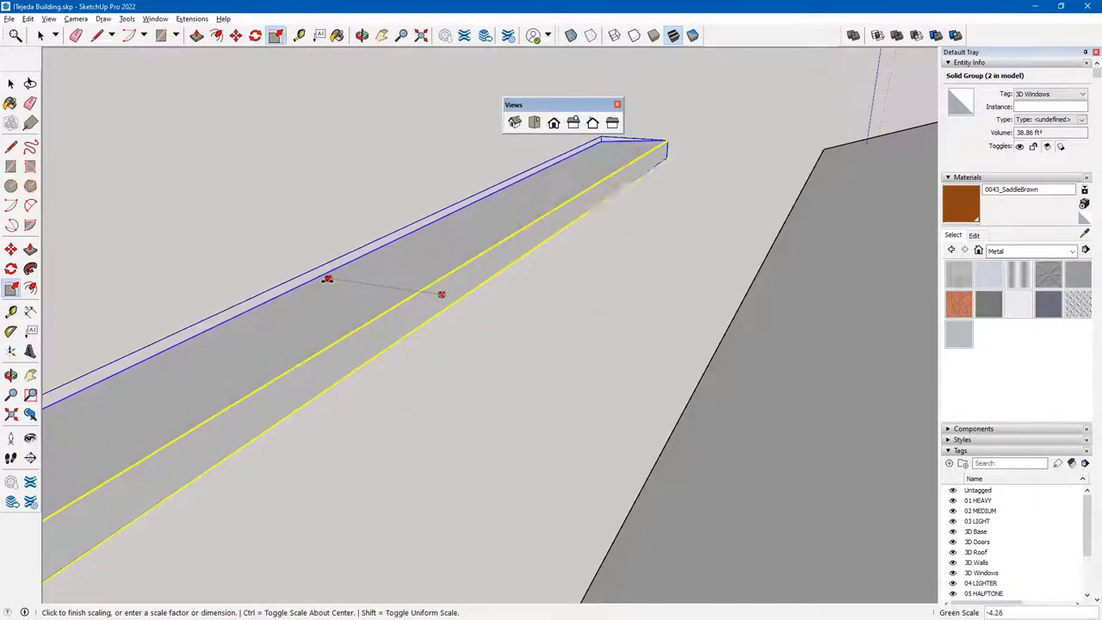
type("-1")
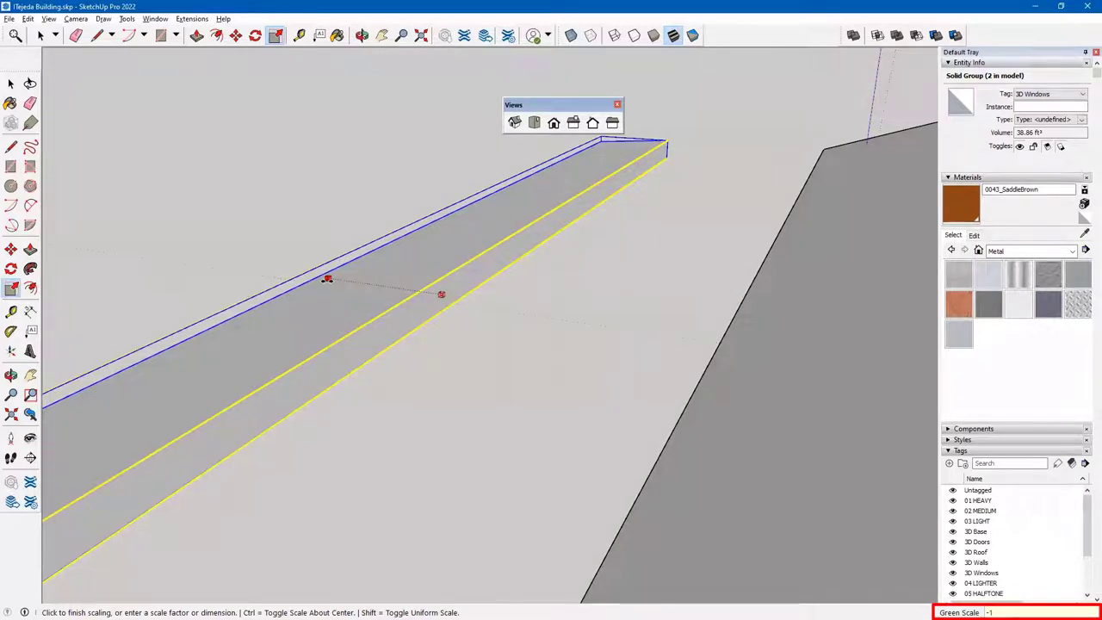
key("Return")
scroll(328, 287, "down", 6)
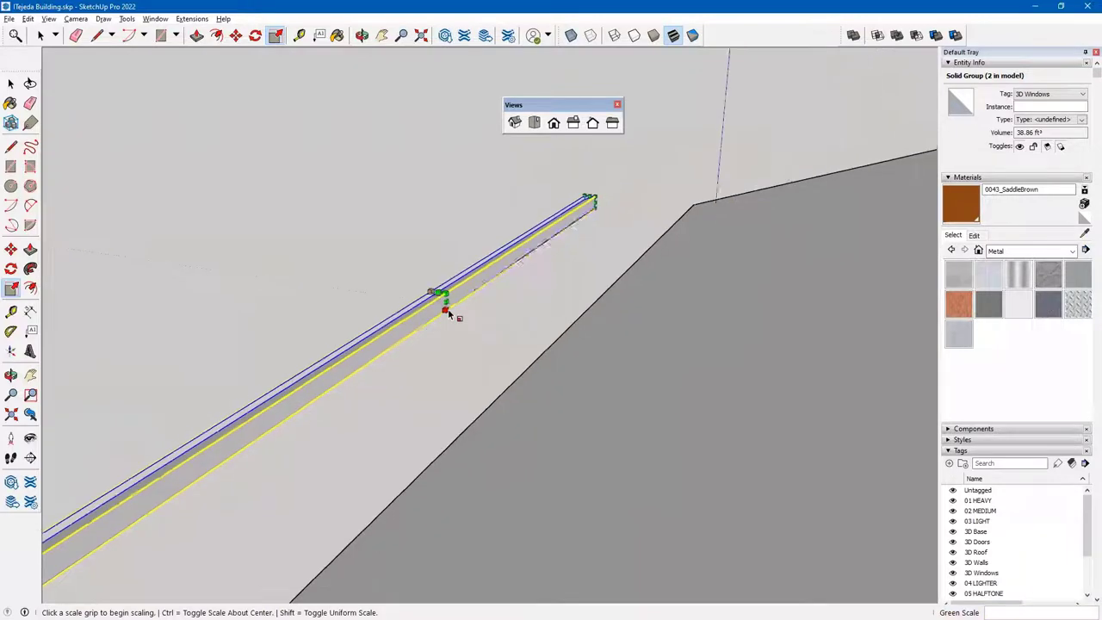
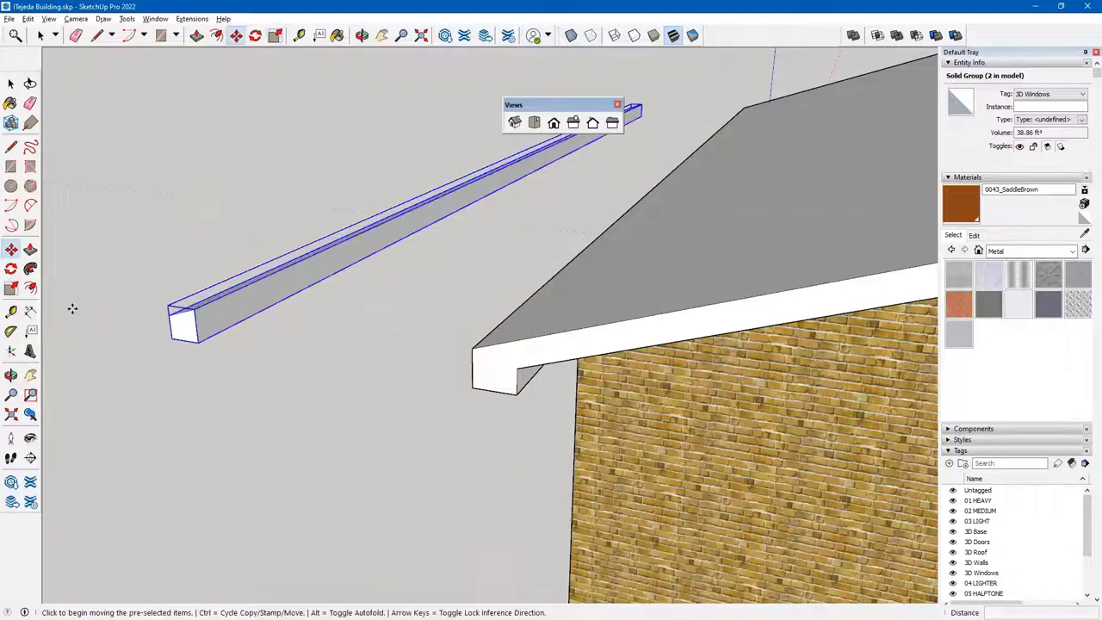
- Move the mirrored filler by its lower outer corner onto the fascia's inner bottom corner at the opposite eave
left_click(167, 340)
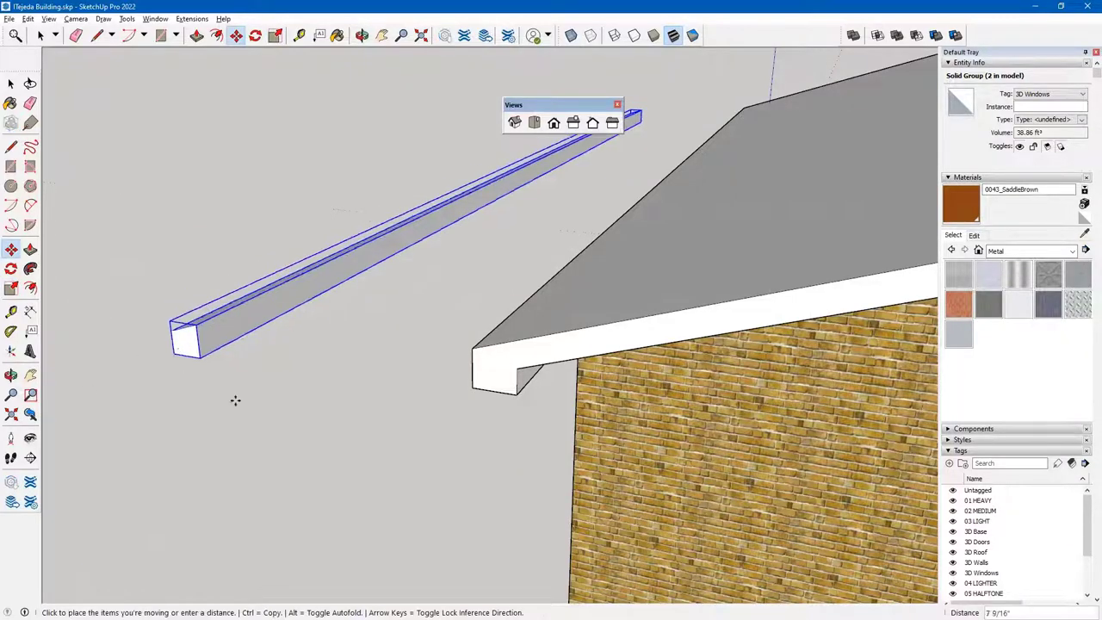
left_click(519, 395)
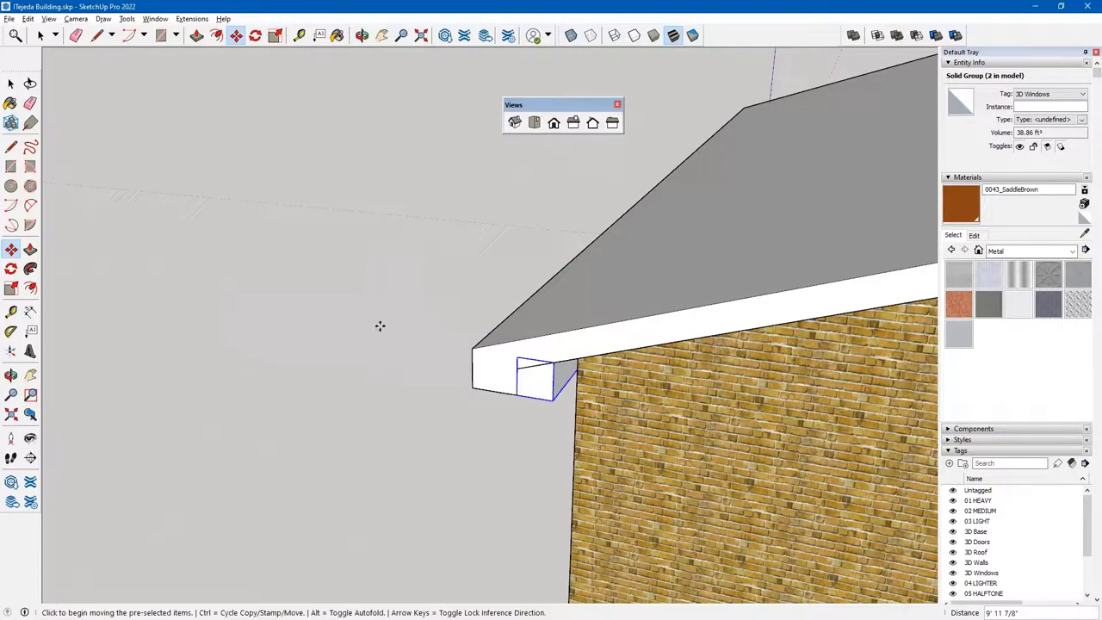
scroll(380, 326, "down", 5)
middle_click_drag(259, 405, 233, 341)
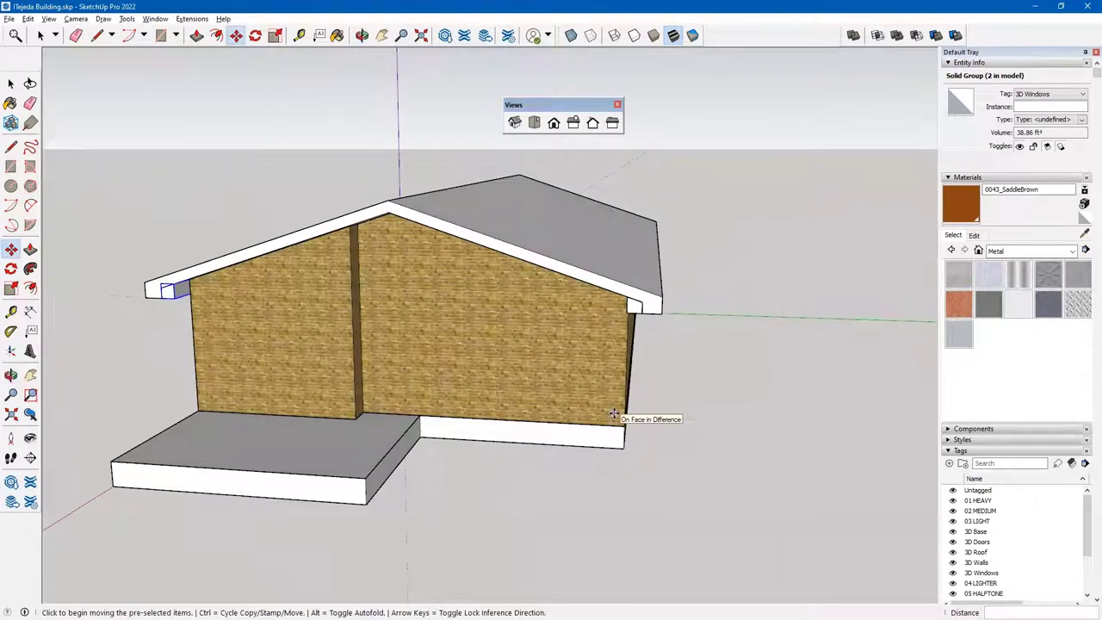
- Dock the Views toolbar with the other toolbars and float the Solid Tools toolbar over the drawing area
left_click_drag(530, 105, 706, 27)
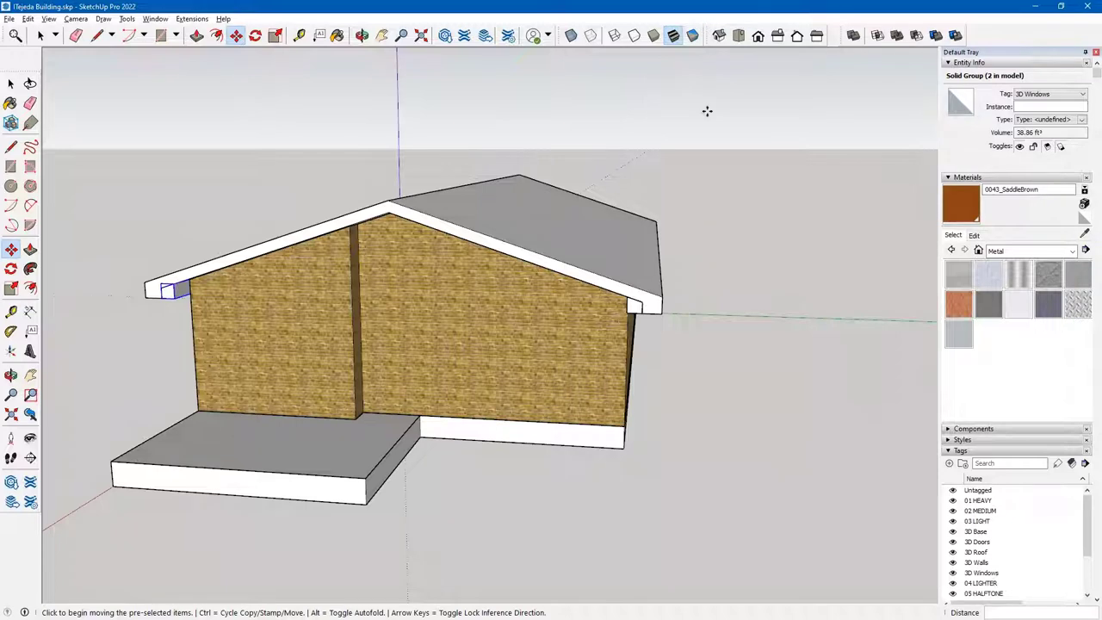
left_click_drag(845, 36, 483, 121)
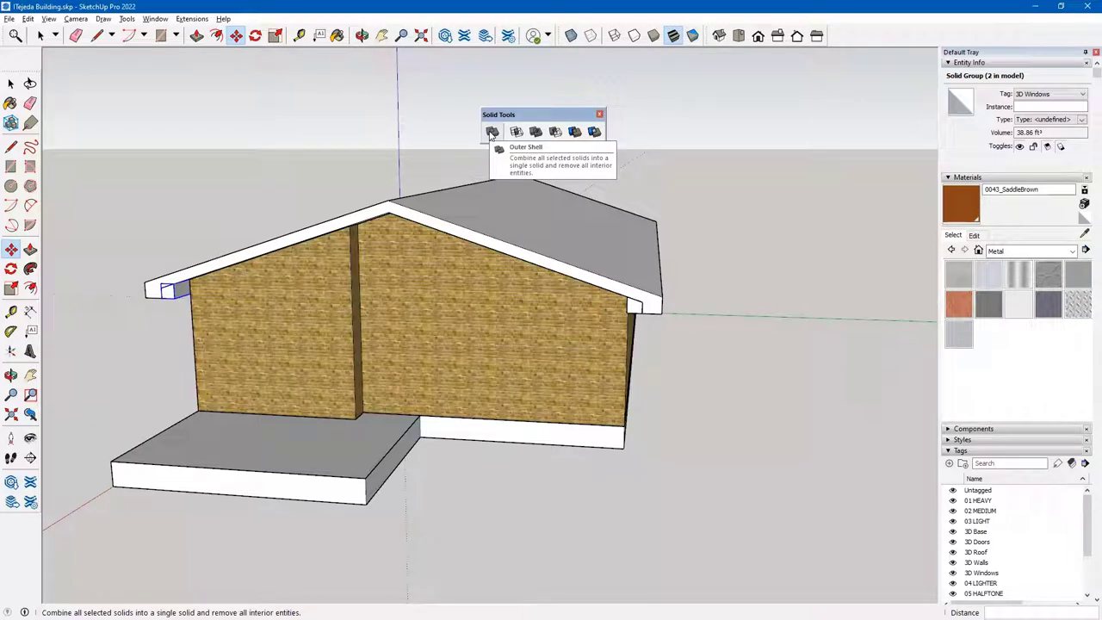
left_click(491, 133)
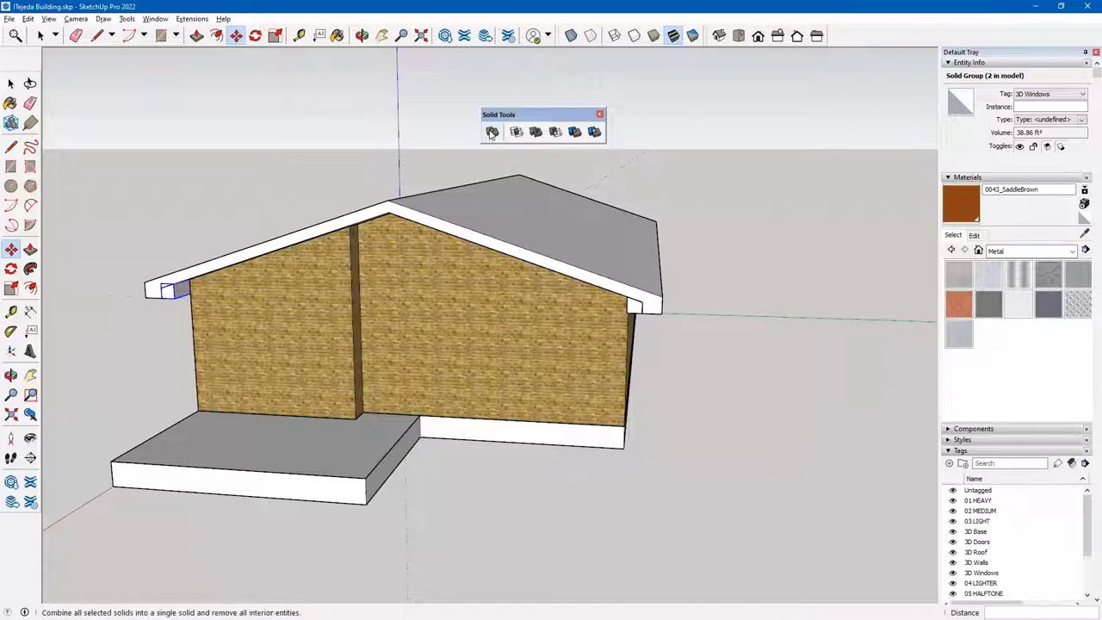
left_click(492, 133)
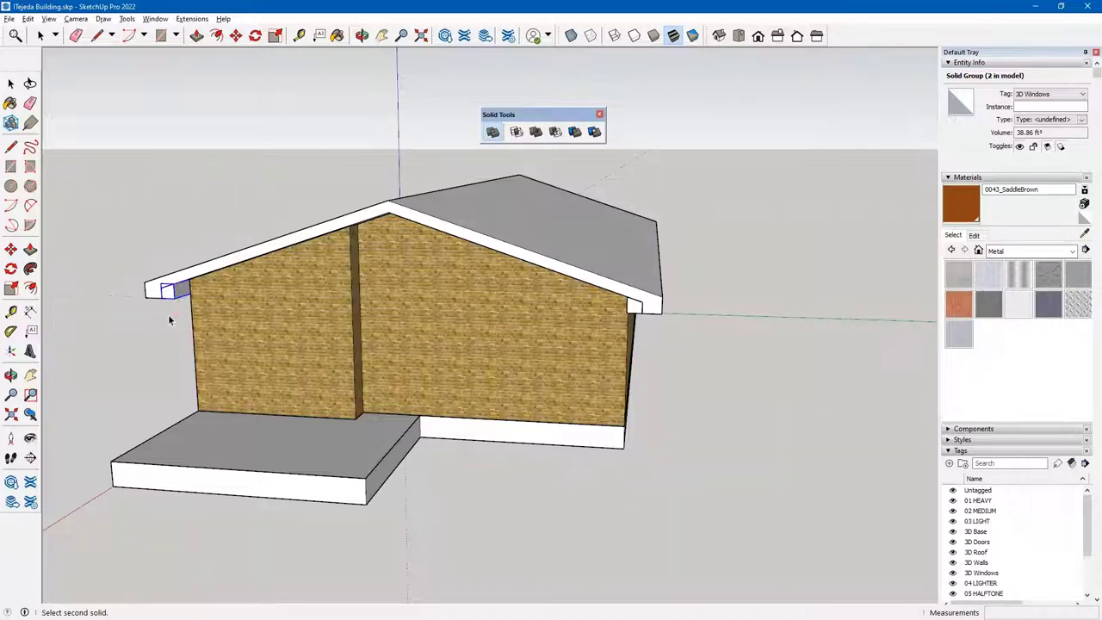
key("Escape")
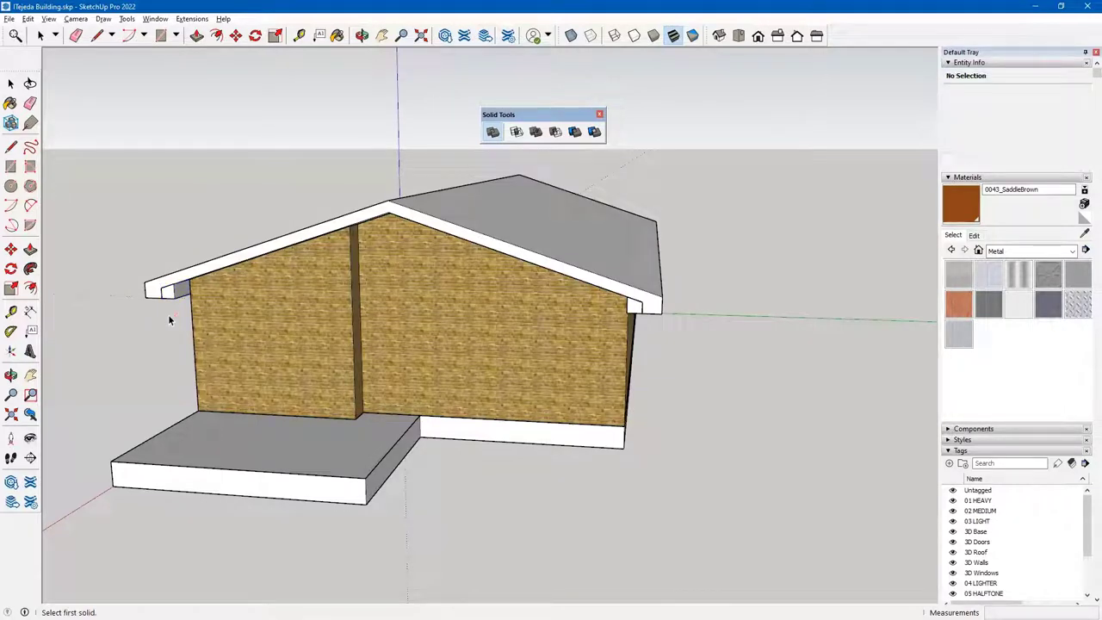
key("space")
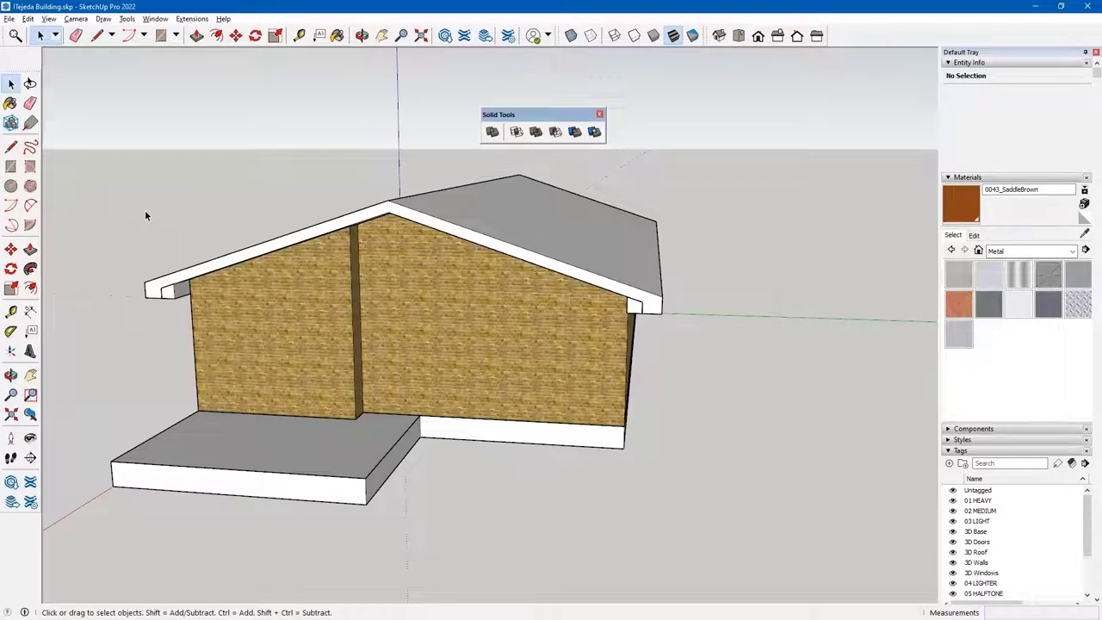
- Combine the eave filler on the porch-side eave with the roof solid using Outer Shell
middle_click_drag(206, 247, 611, 185)
scroll(359, 225, "up", 8)
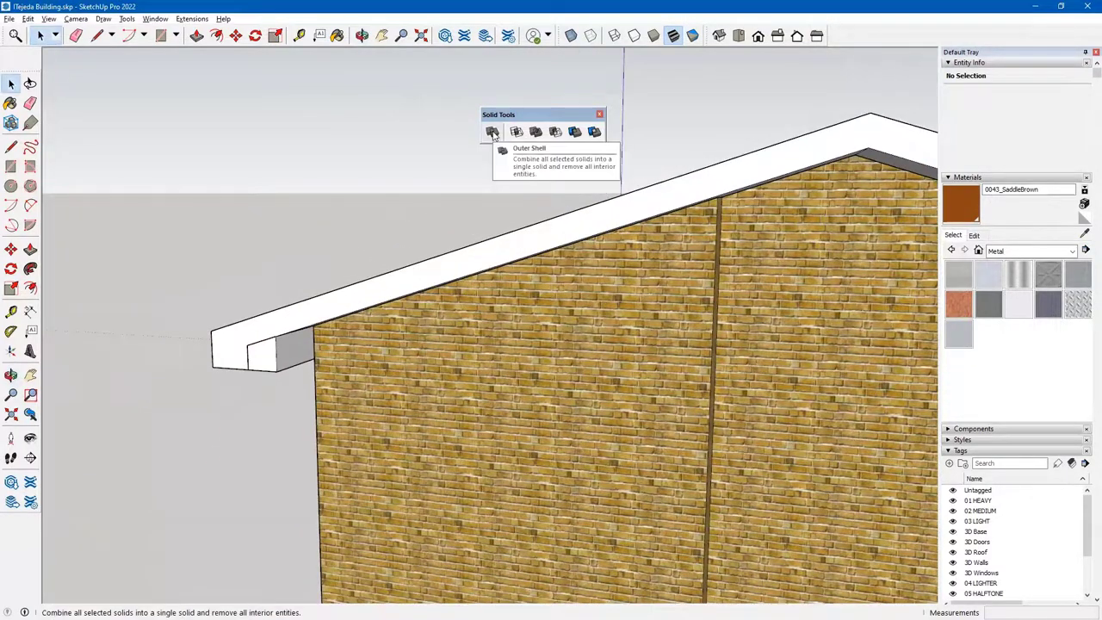
left_click(493, 133)
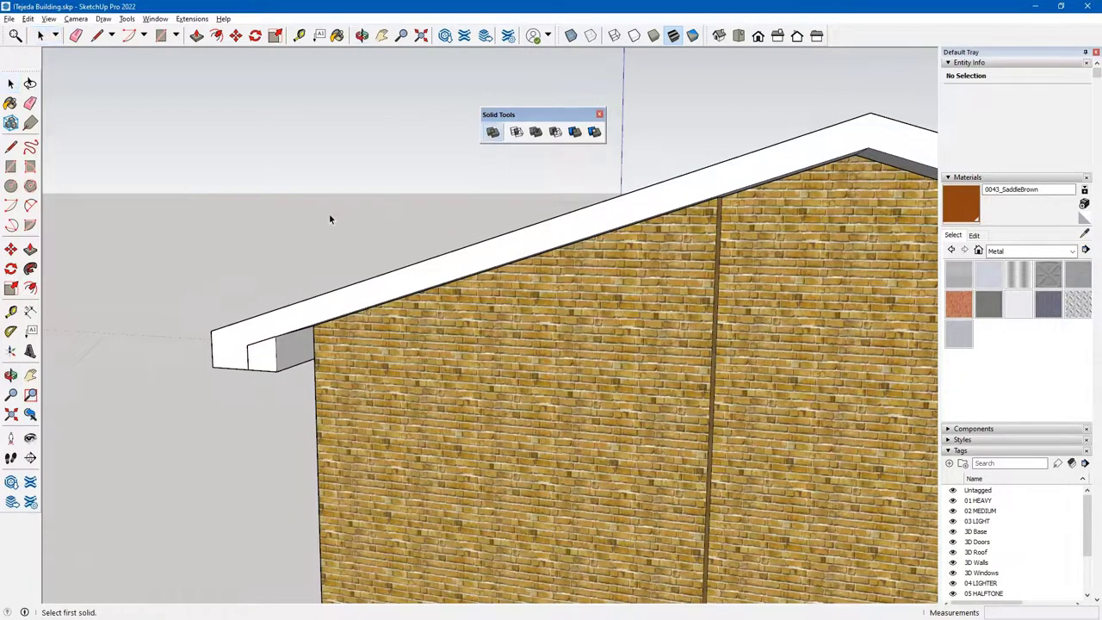
left_click(265, 353)
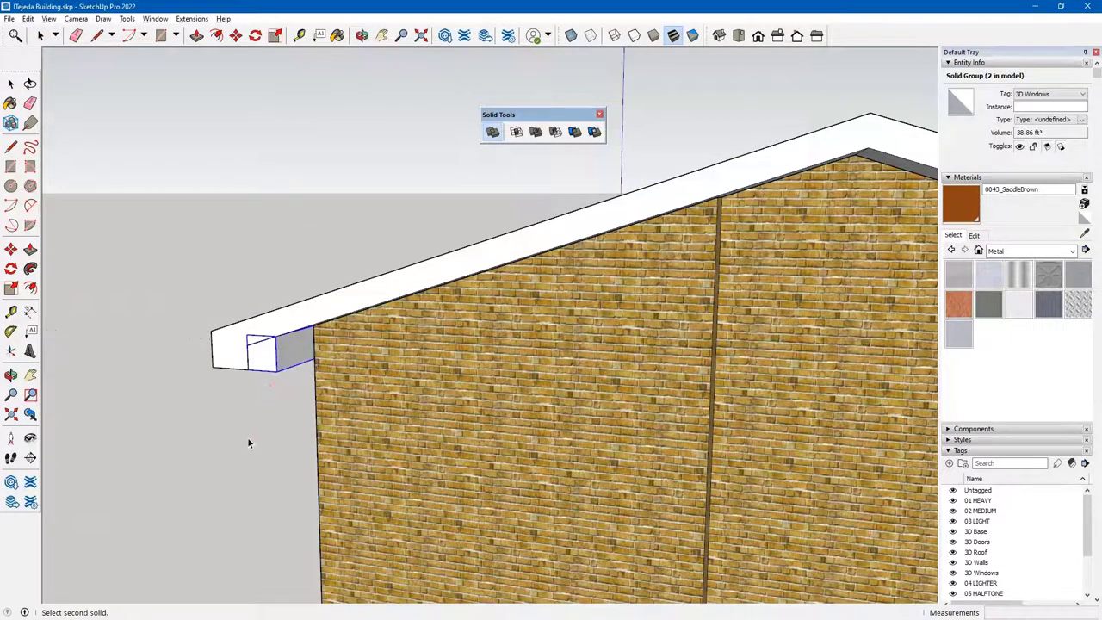
left_click(230, 355)
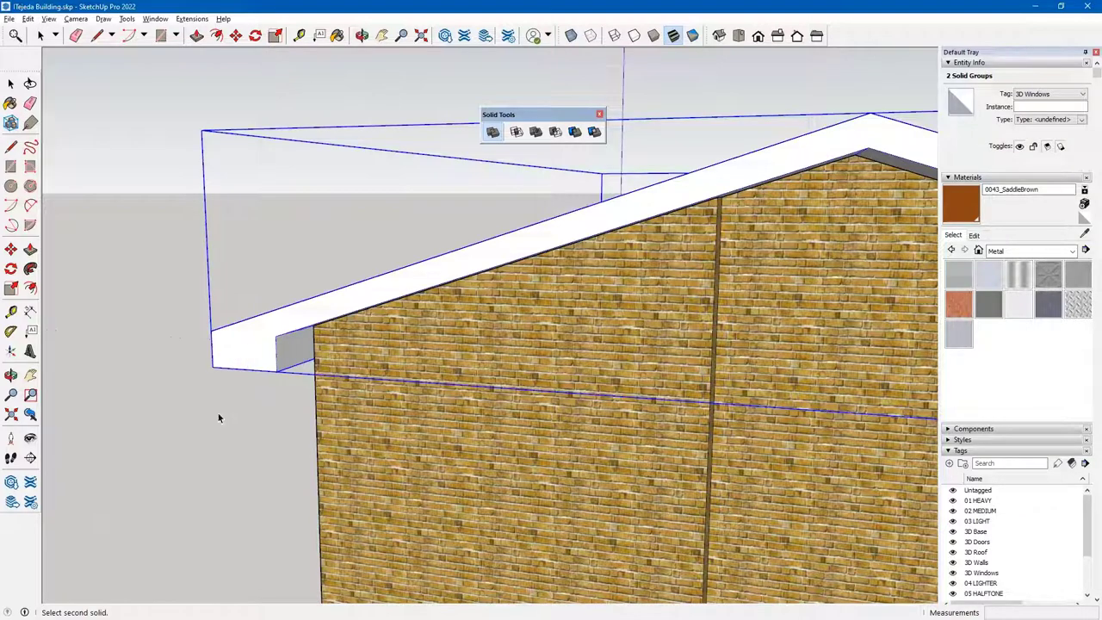
scroll(230, 362, "up", 3)
left_click(228, 366)
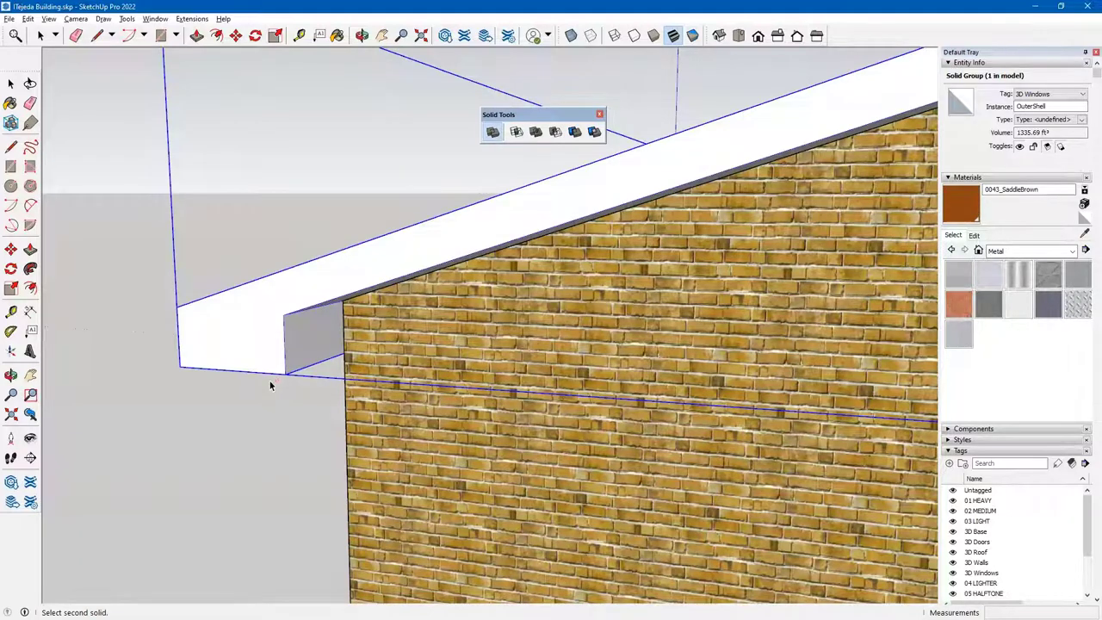
- Add the opposite eave filler to the combined roof solid with Outer Shell and leave the tool
key("shift+z")
middle_click_drag(720, 479, 595, 463)
scroll(592, 466, "up", 4)
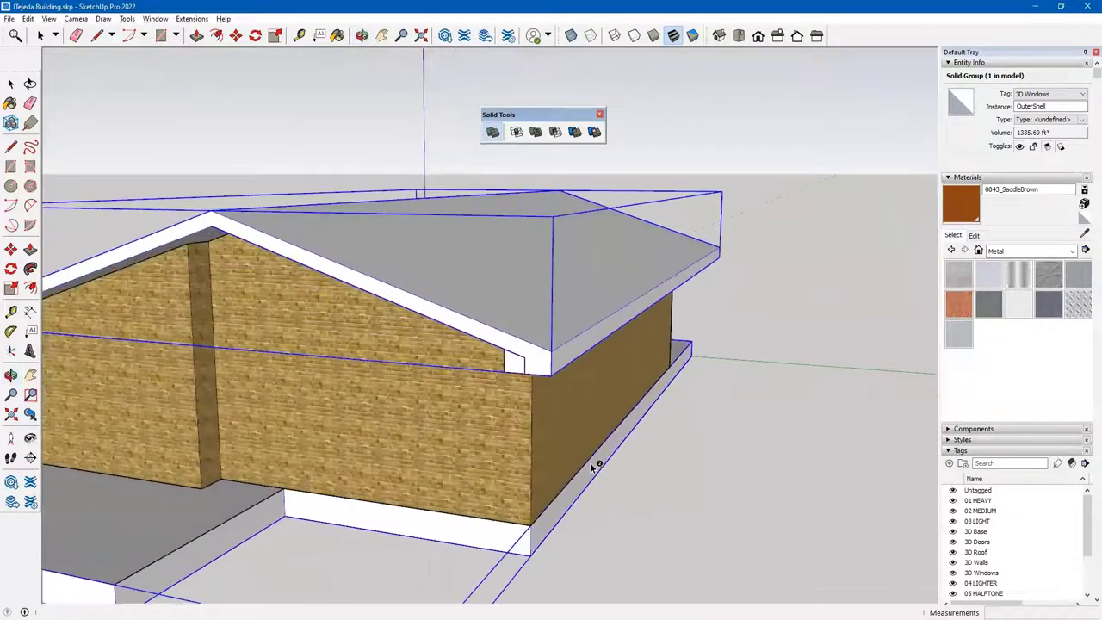
left_click(504, 369)
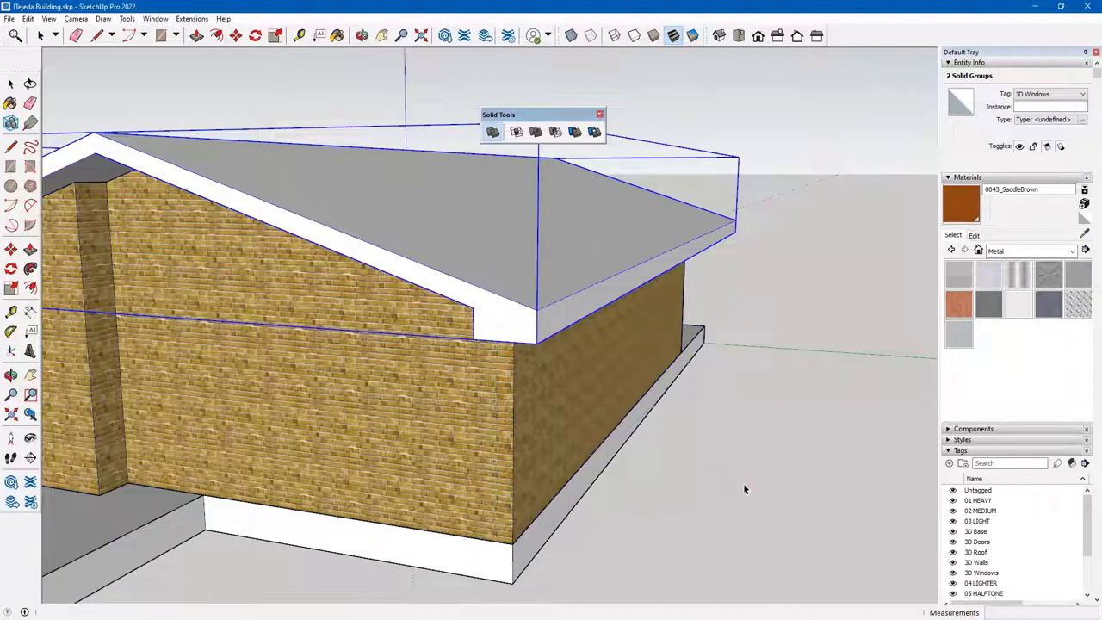
scroll(704, 461, "down", 5)
middle_click_drag(561, 422, 519, 434)
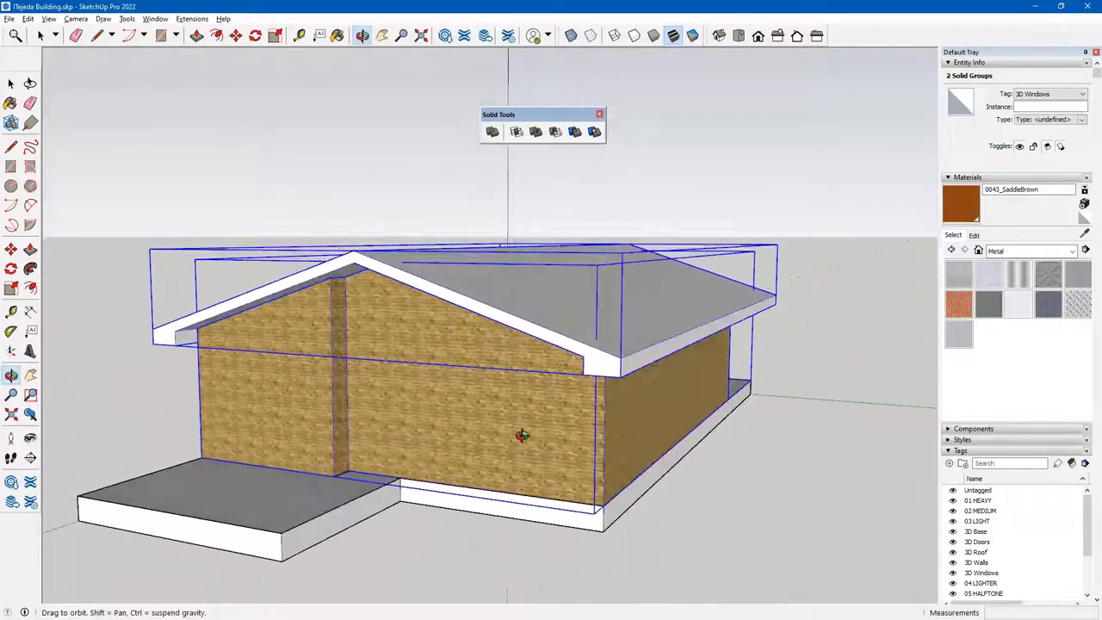
key("ctrl+shift+o")
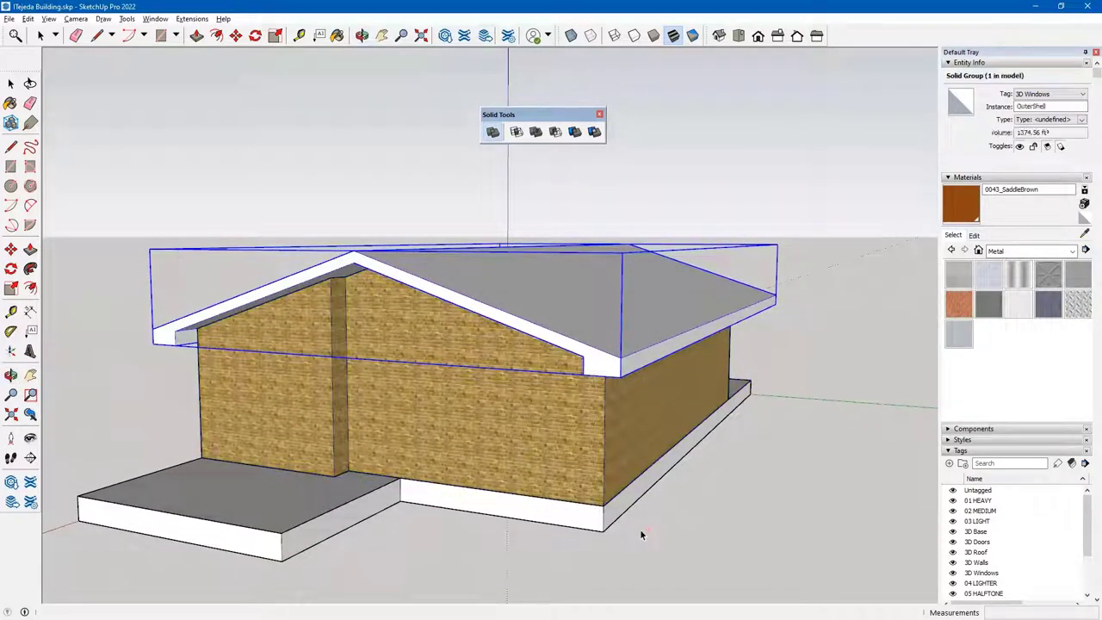
key("space")
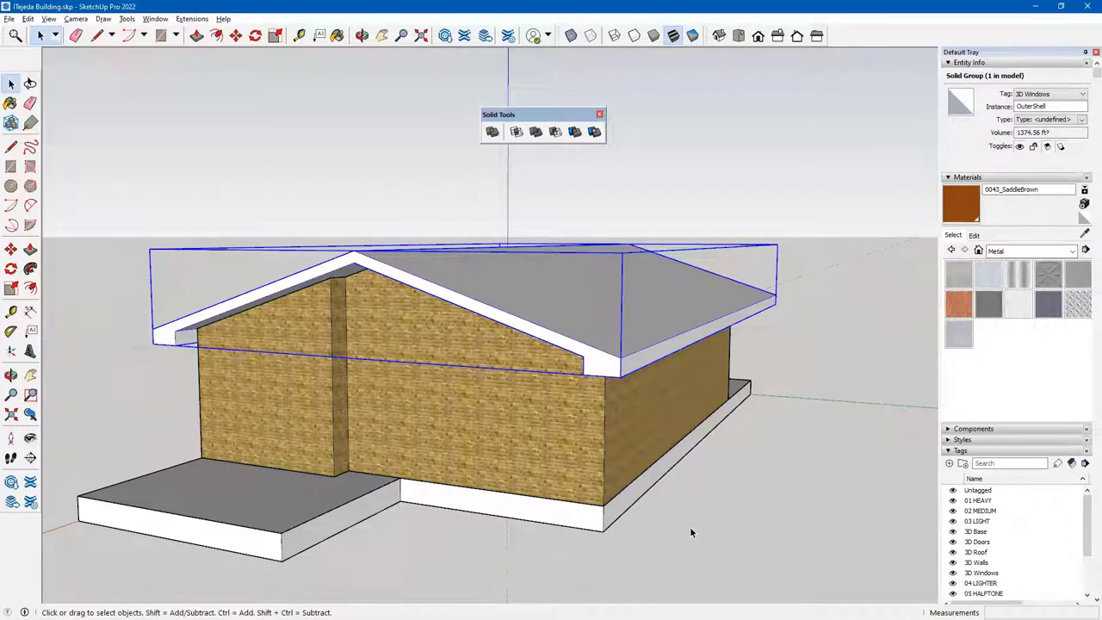
- Deselect the roof and dock the Solid Tools toolbar with the other toolbars
left_click(690, 532)
middle_click_drag(550, 309, 525, 276)
left_click_drag(508, 115, 890, 22)
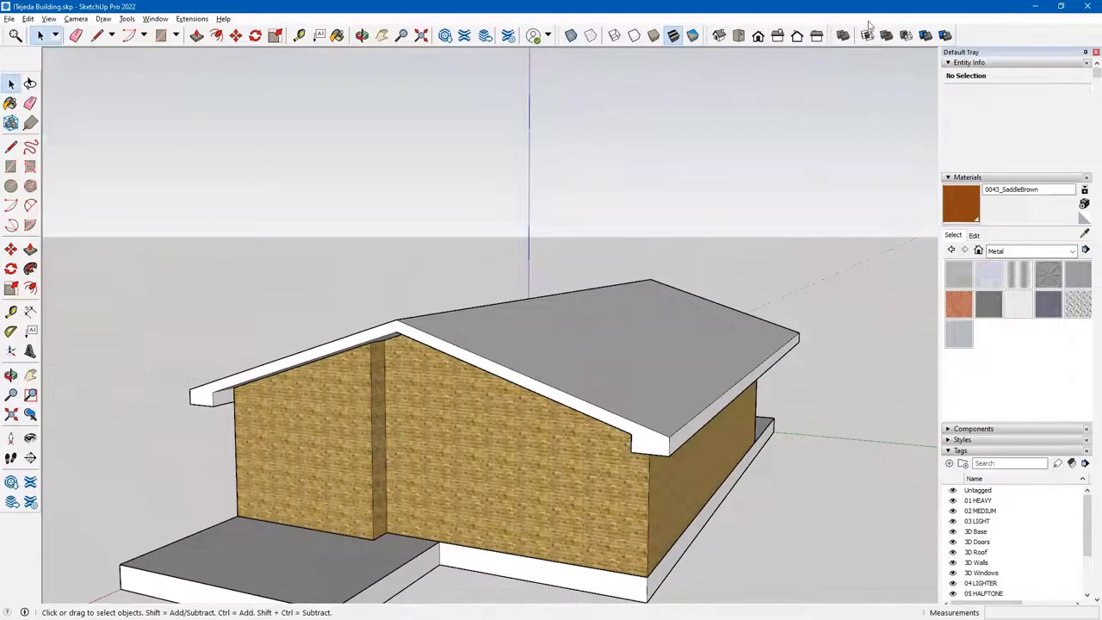
- Examine the building from outside and bring the view through the tall window into the interior facing the kitchen
middle_click_drag(488, 270, 792, 268)
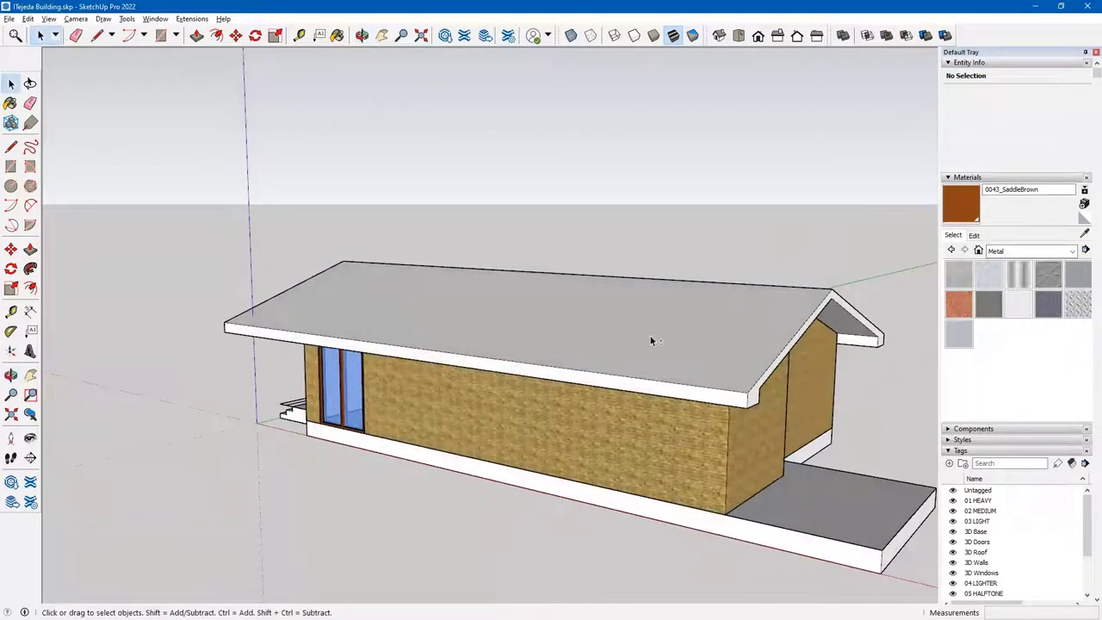
middle_click_drag(652, 341, 354, 421)
middle_click_drag(291, 447, 598, 419)
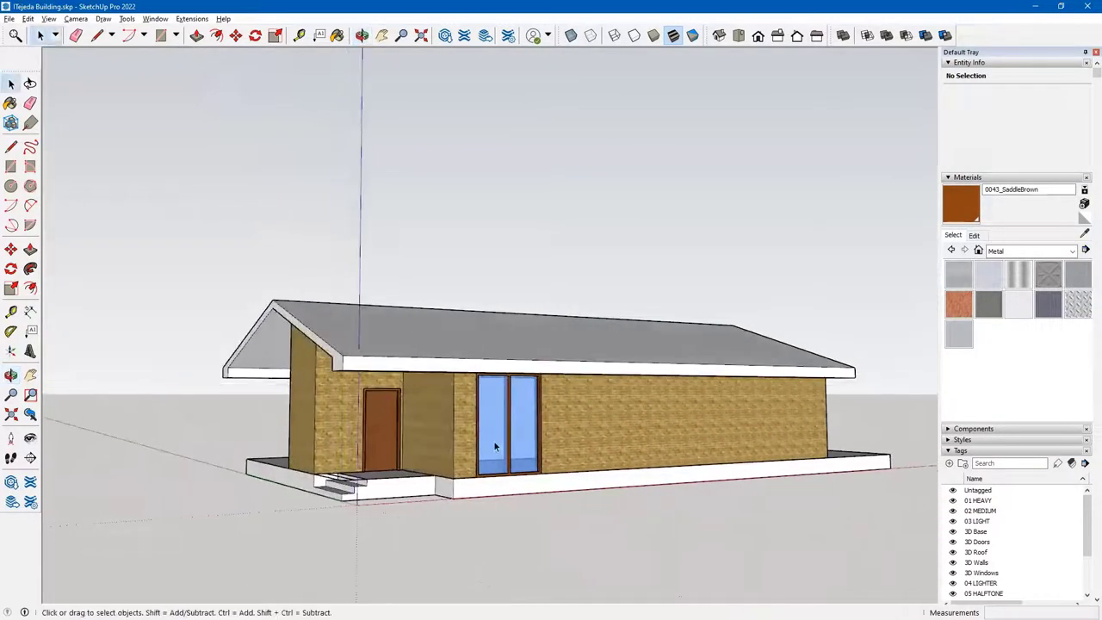
scroll(495, 446, "up", 10)
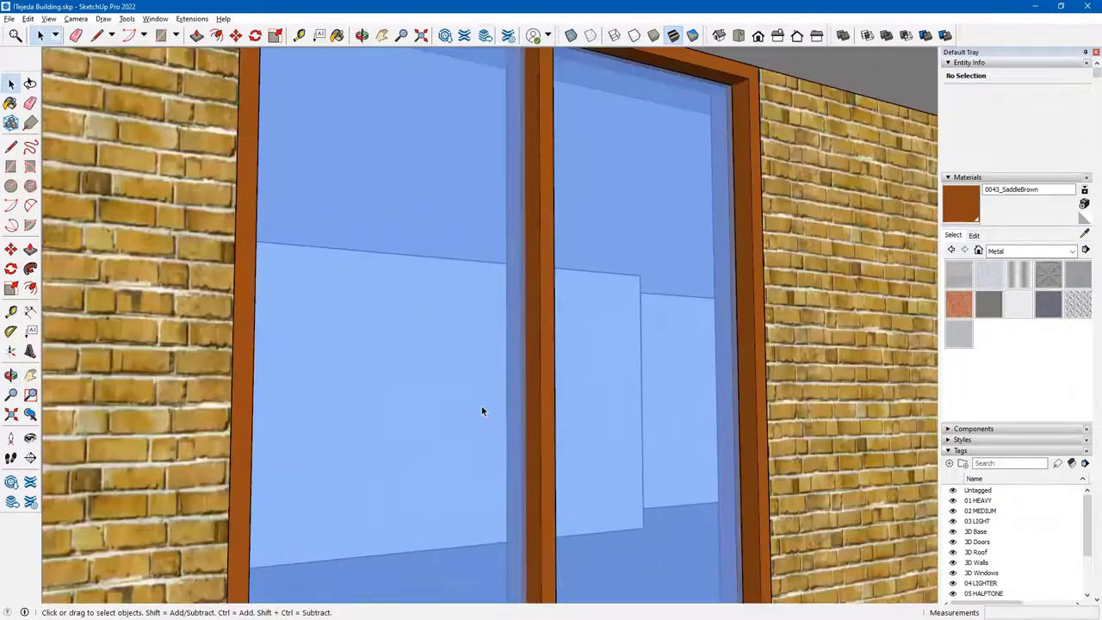
scroll(481, 410, "up", 10)
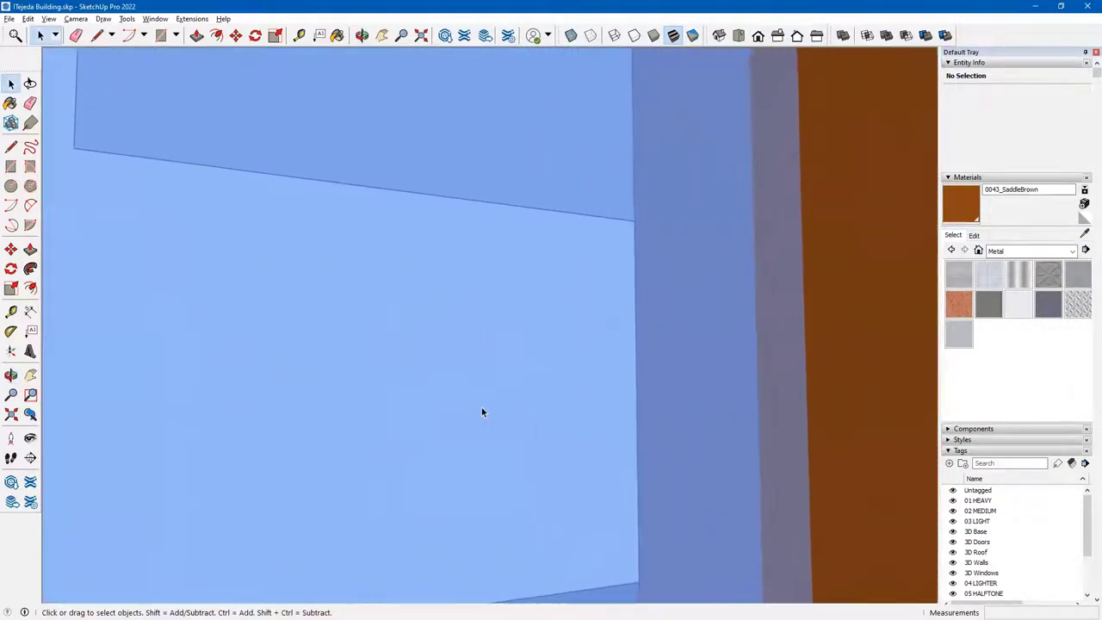
scroll(482, 412, "up", 10)
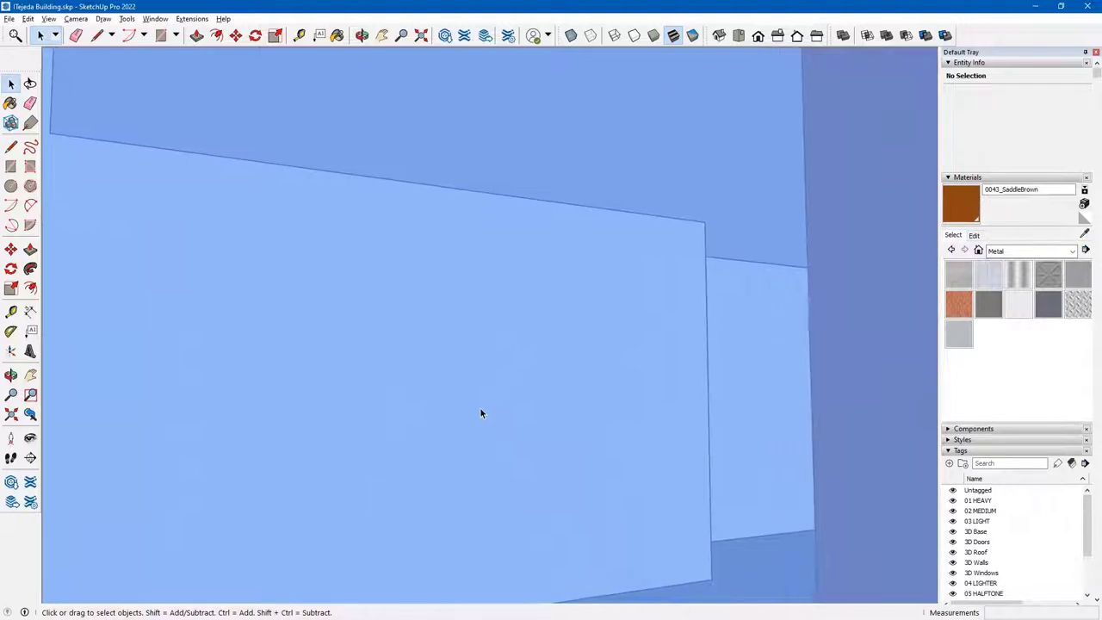
scroll(481, 413, "up", 8)
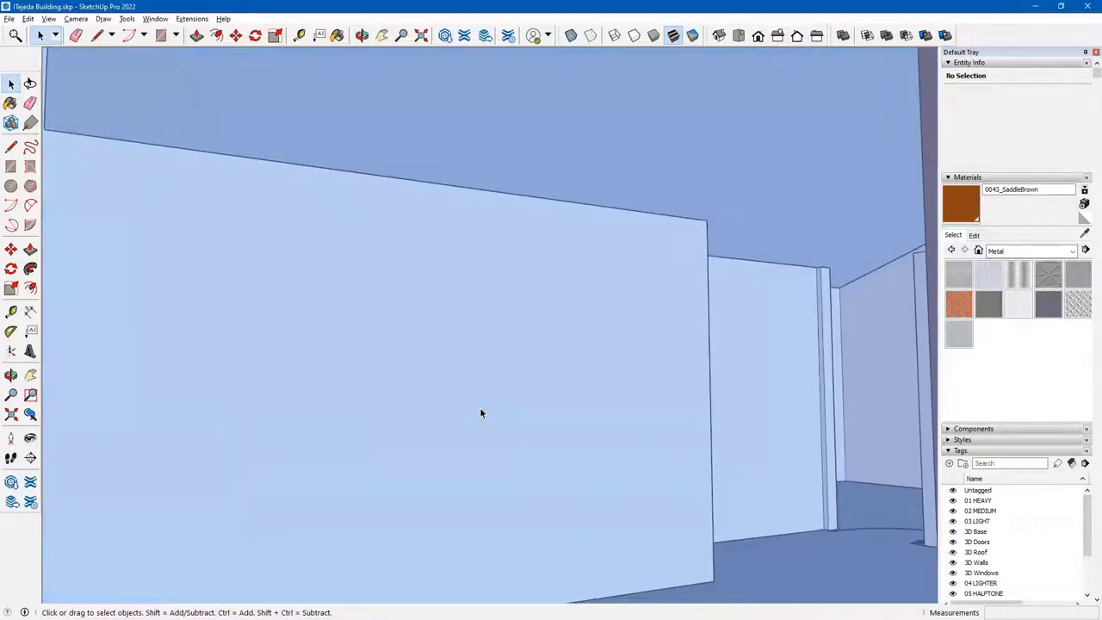
scroll(481, 413, "up", 3)
middle_click_drag(588, 391, 682, 345)
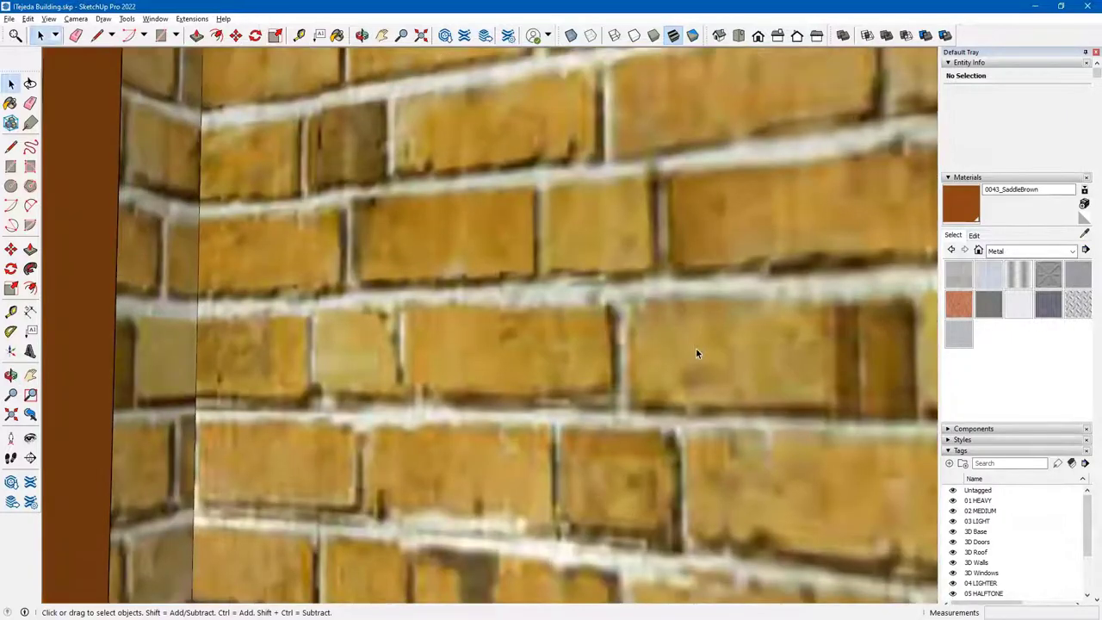
scroll(696, 353, "up", 10)
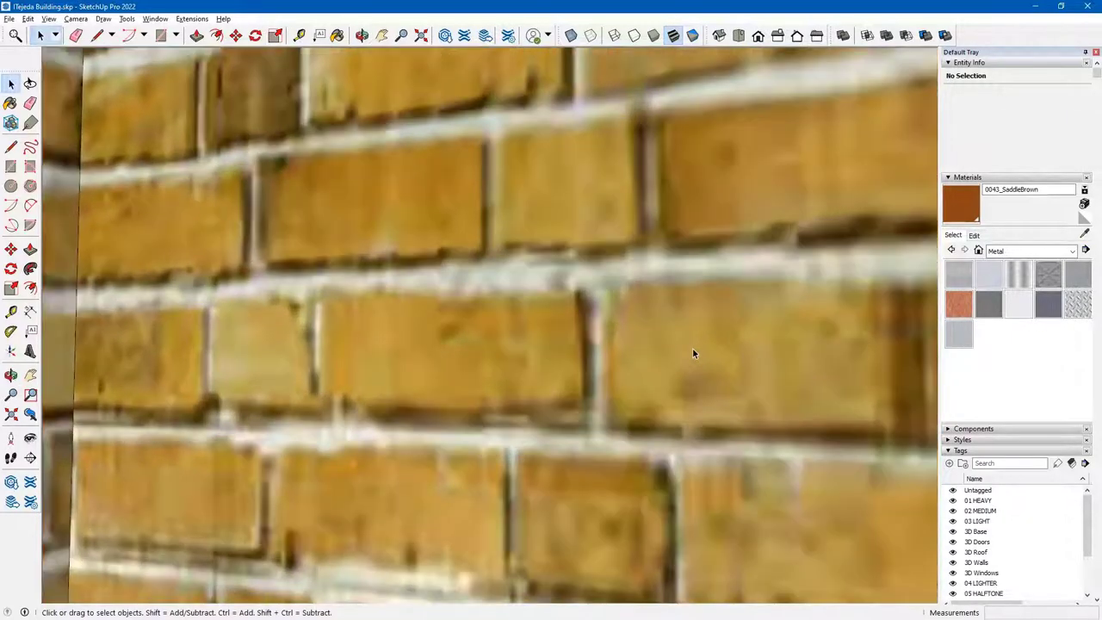
scroll(687, 356, "up", 6)
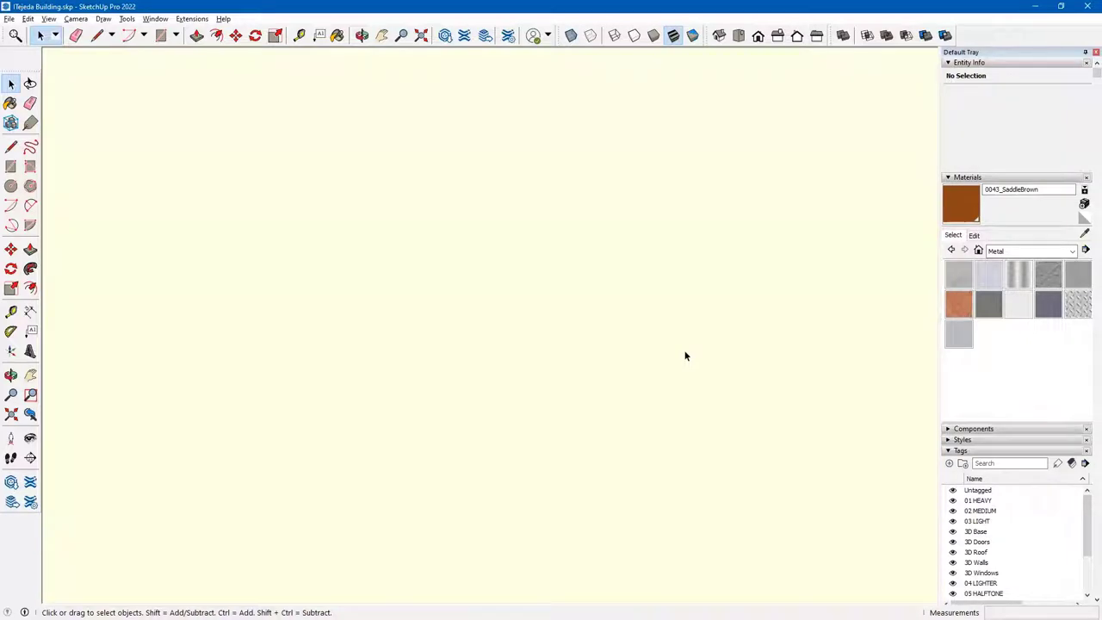
scroll(686, 356, "up", 5)
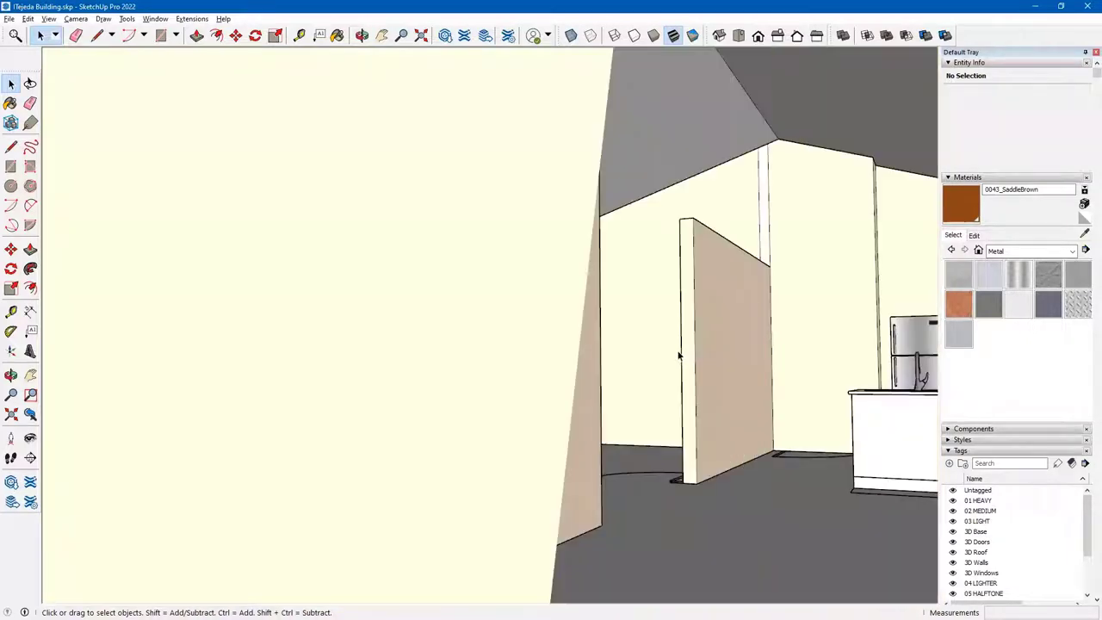
scroll(679, 356, "up", 3)
middle_click_drag(679, 356, 585, 362)
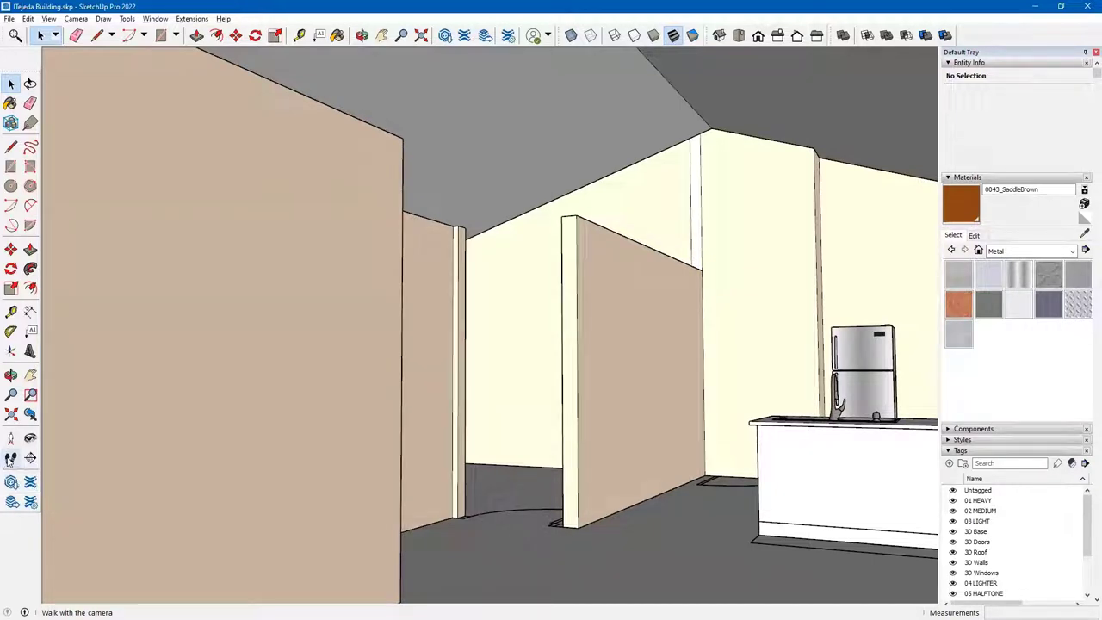
- Walk the camera forward and back through the interior toward the partition walls using the Walk tool
left_click(10, 459)
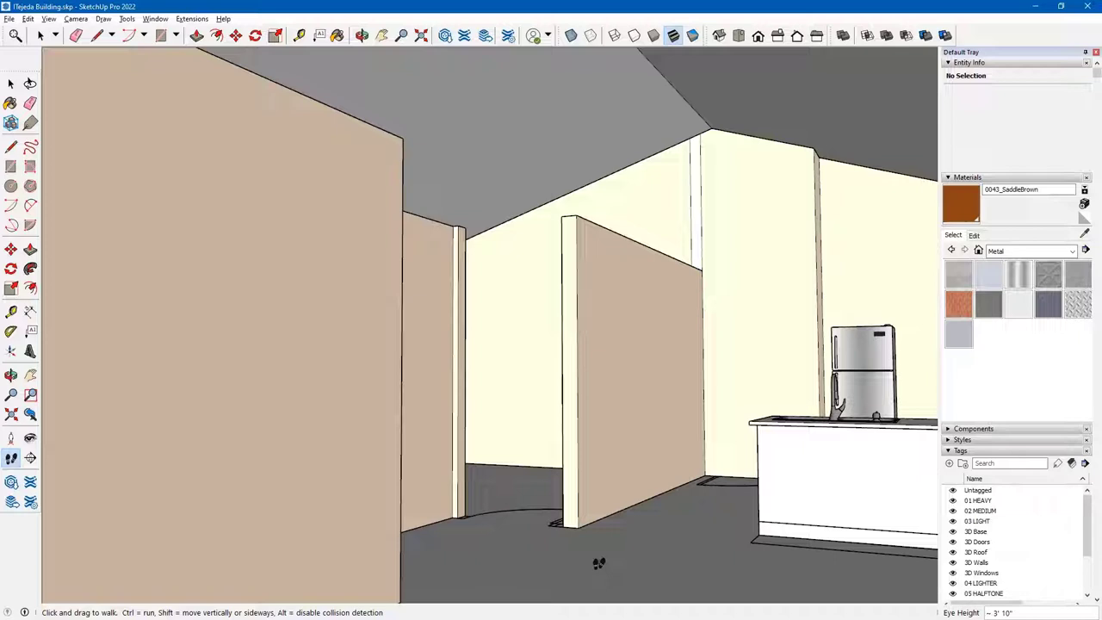
mouse_move(599, 563)
left_mouse_down()
mouse_move(571, 521)
mouse_move(600, 555)
left_mouse_up()
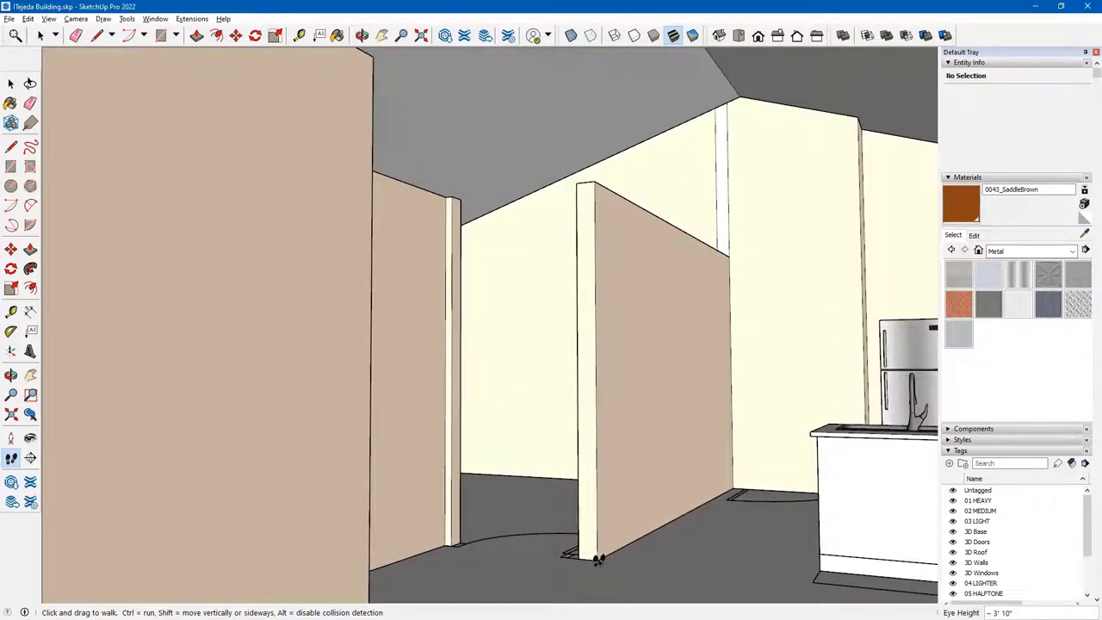
left_click_drag(598, 560, 599, 571)
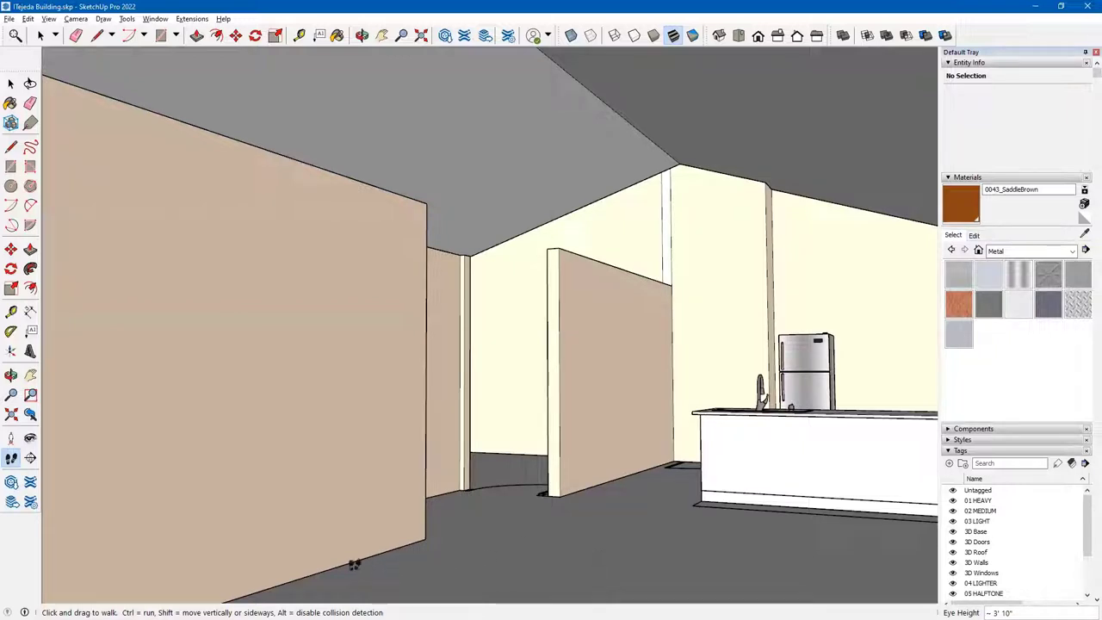
- Set the Look Around eye height to 6' and turn the camera to face the kitchen counter and refrigerator
left_click(30, 440)
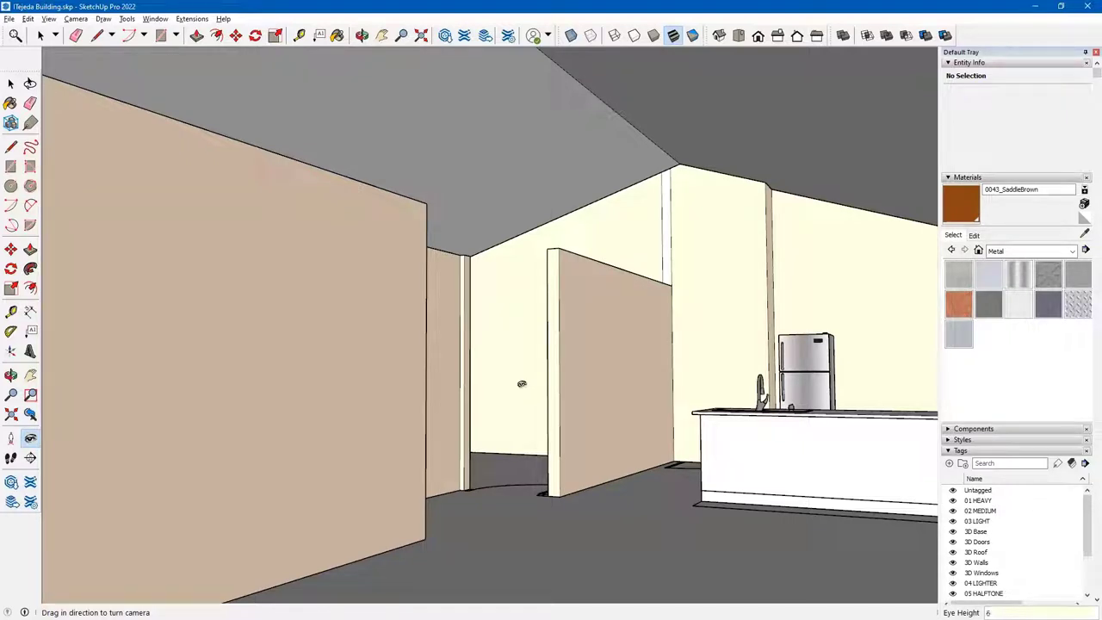
left_click_drag(521, 384, 521, 384)
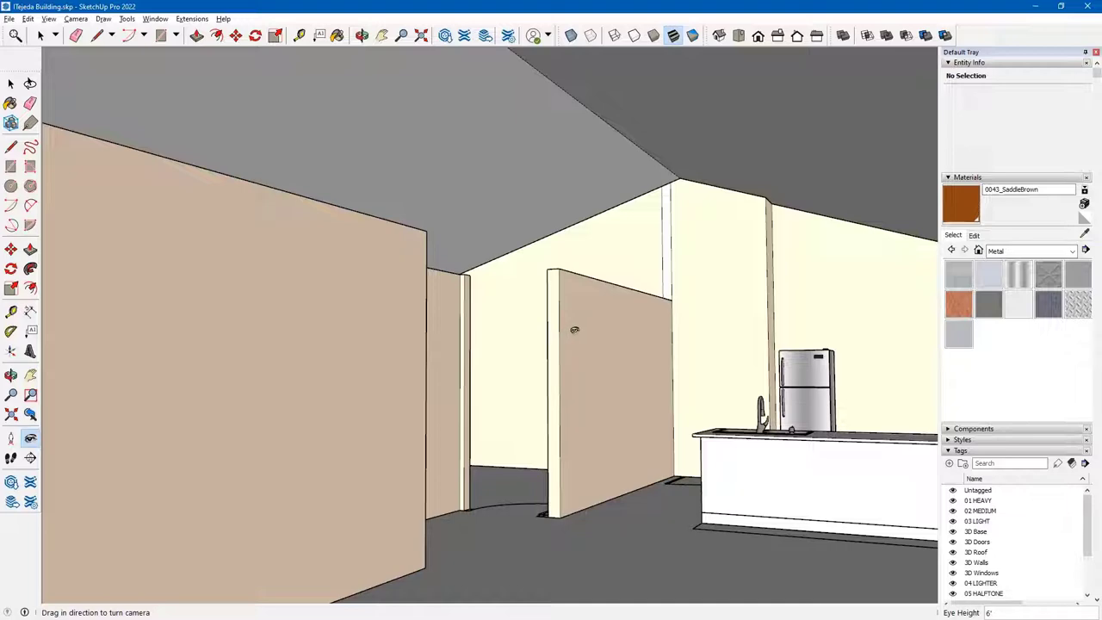
left_click_drag(571, 328, 766, 381)
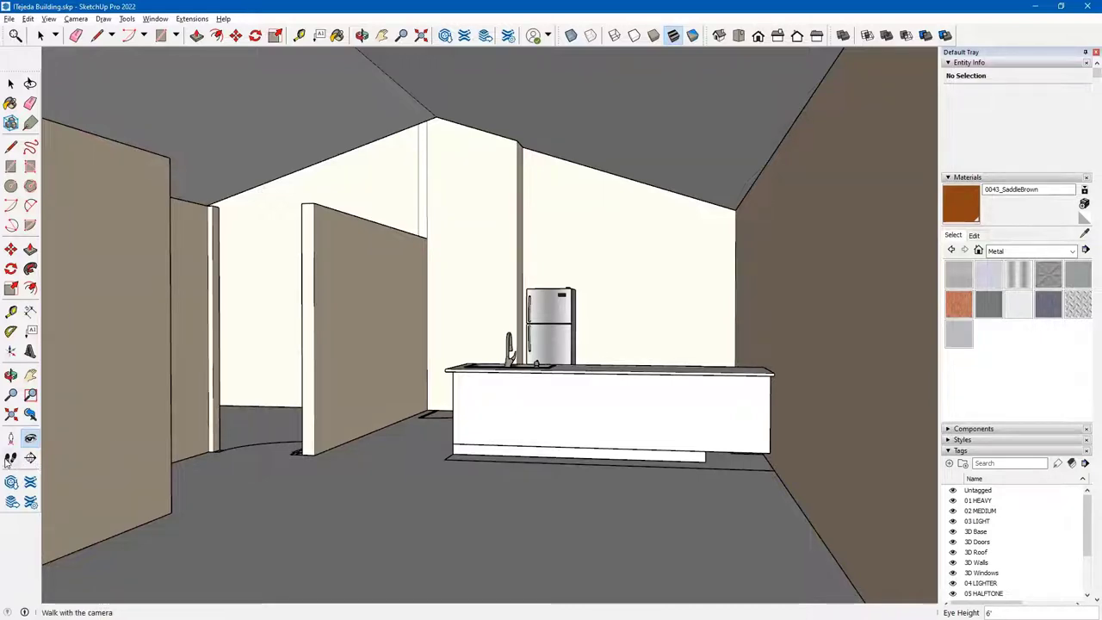
- Walk the camera toward the refrigerator and set the Look Around eye height to 6', then to 5' 6"
left_click(10, 458)
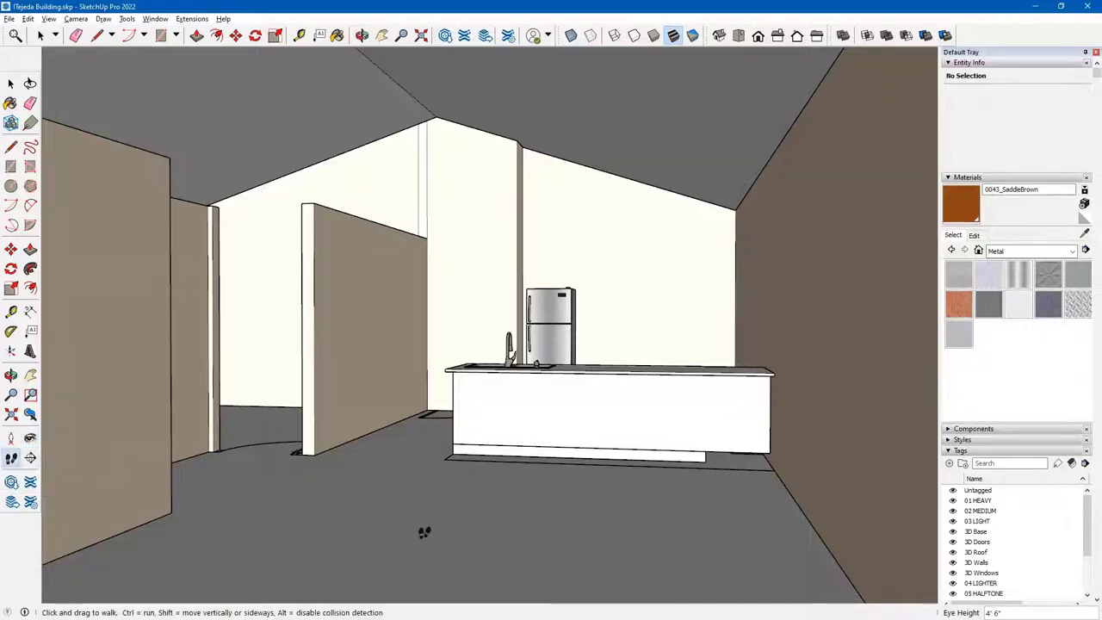
mouse_move(423, 531)
left_mouse_down()
mouse_move(432, 505)
mouse_move(431, 526)
left_mouse_up()
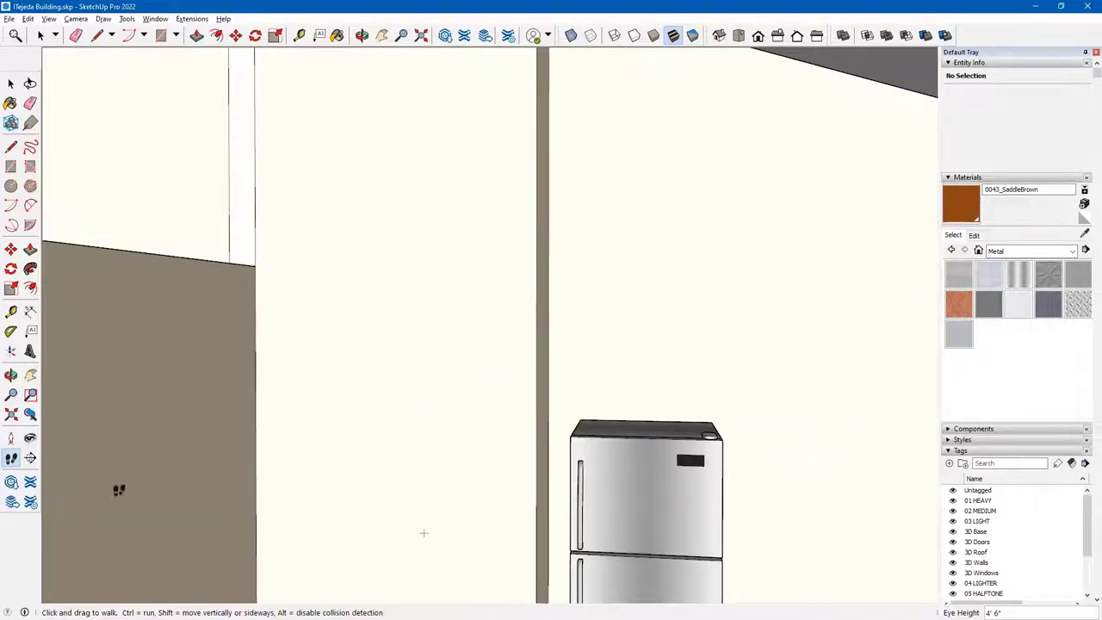
left_click(30, 439)
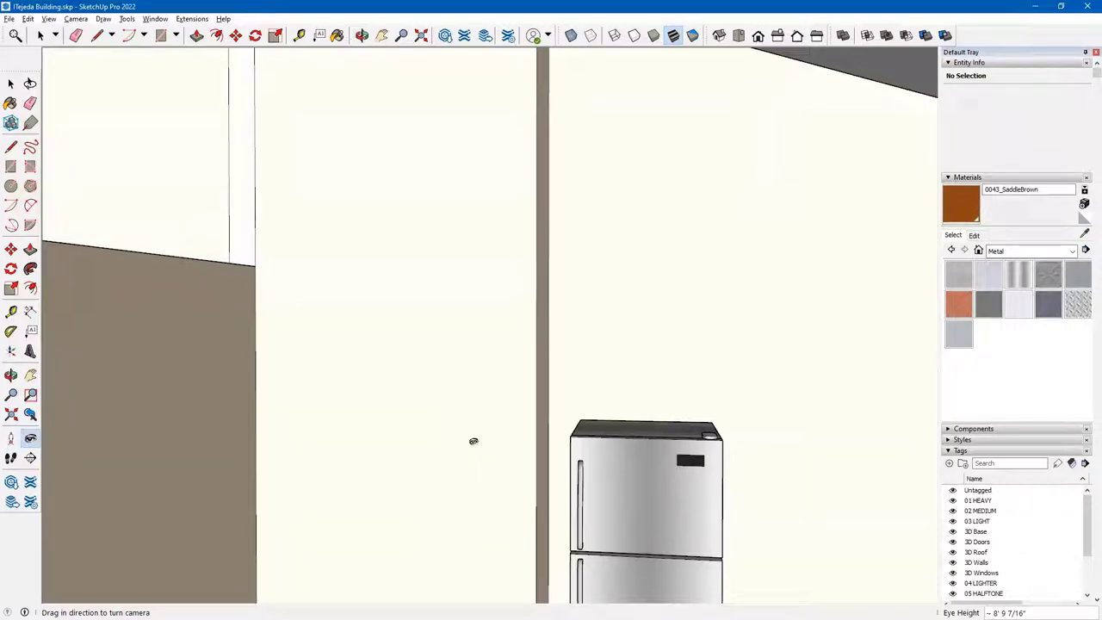
type("6")
key("Return")
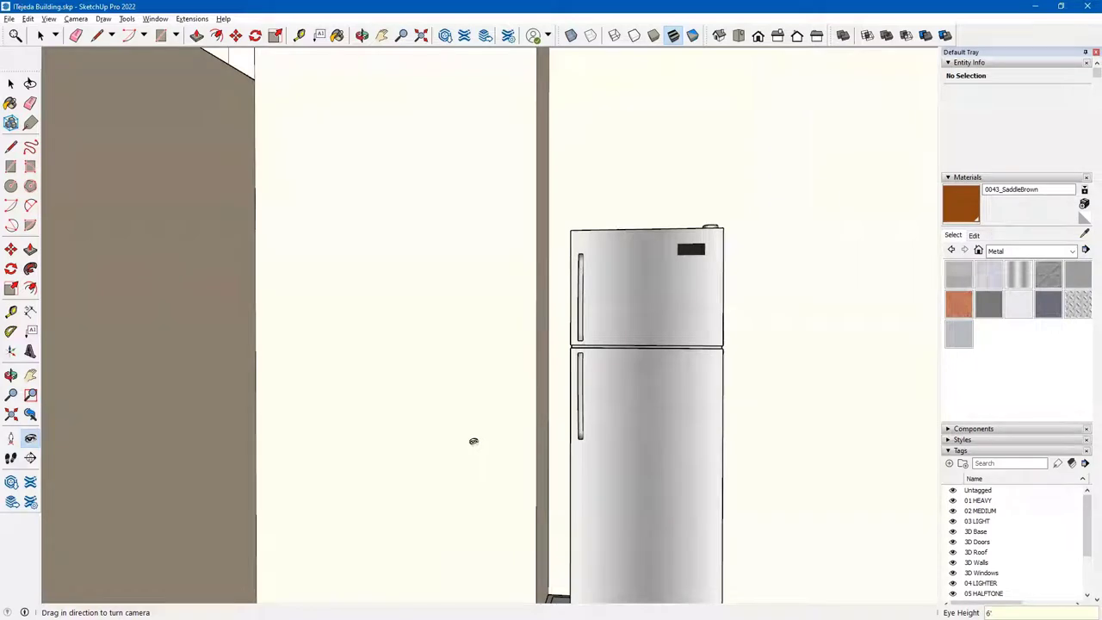
type("5' 6\"")
key("Return")
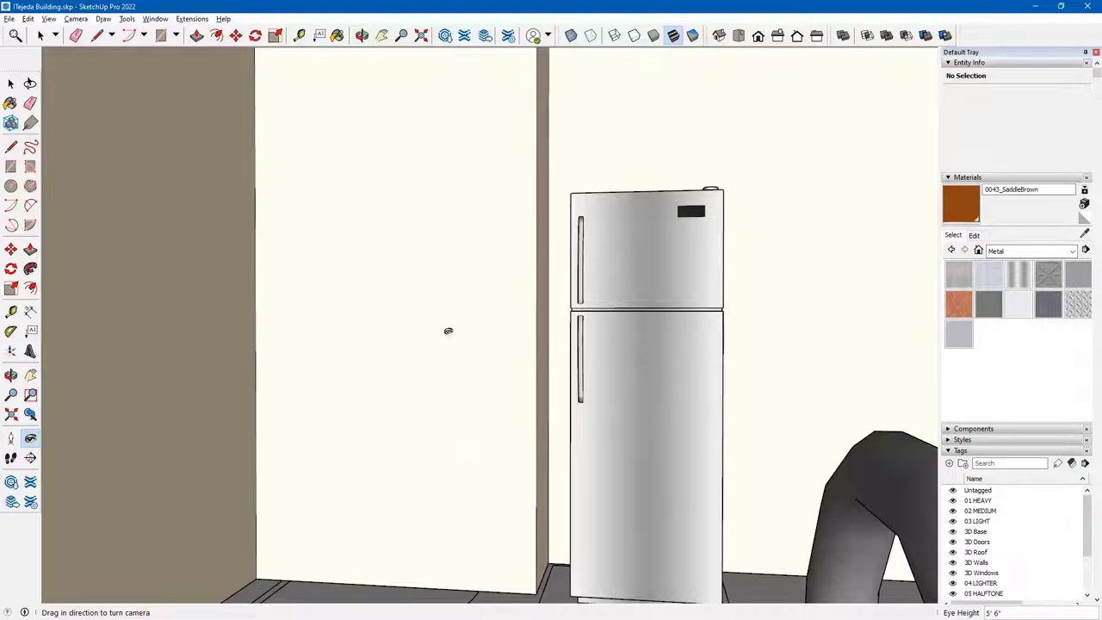
- Turn the camera around from the refrigerator to face the living area with the glass doors using Look Around
left_click_drag(406, 307, 963, 309)
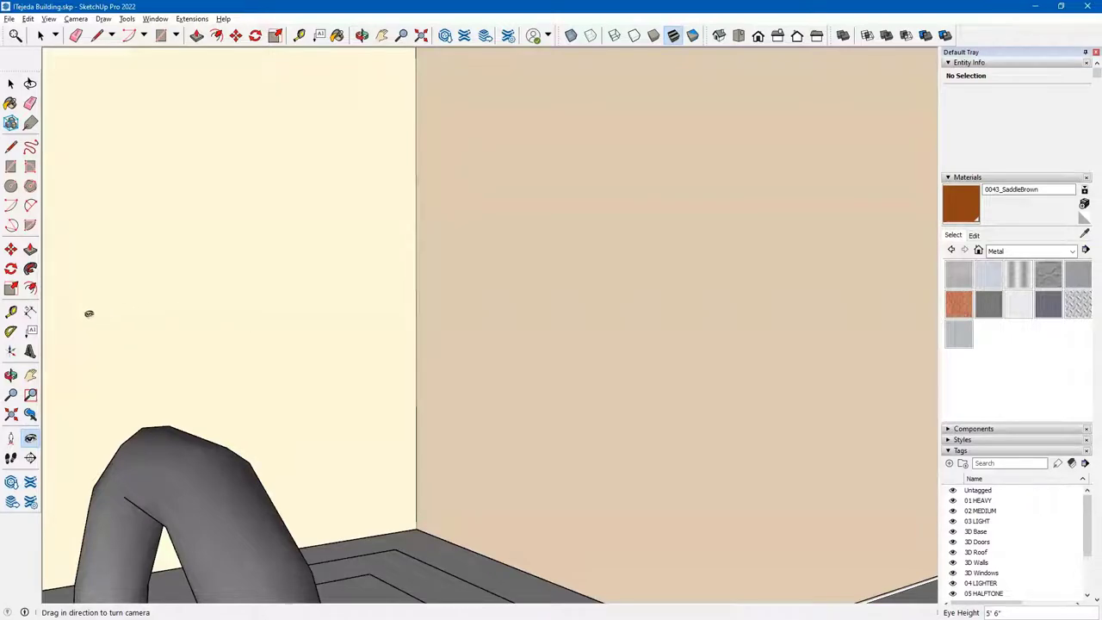
left_click_drag(88, 312, 884, 315)
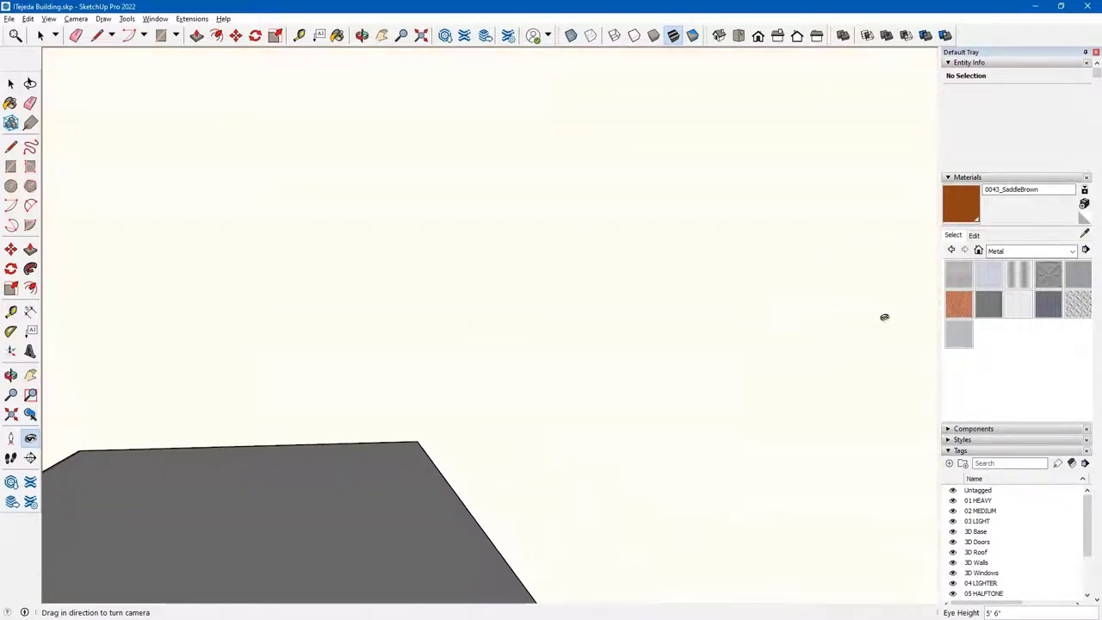
left_click_drag(103, 310, 810, 293)
left_click_drag(589, 312, 608, 339)
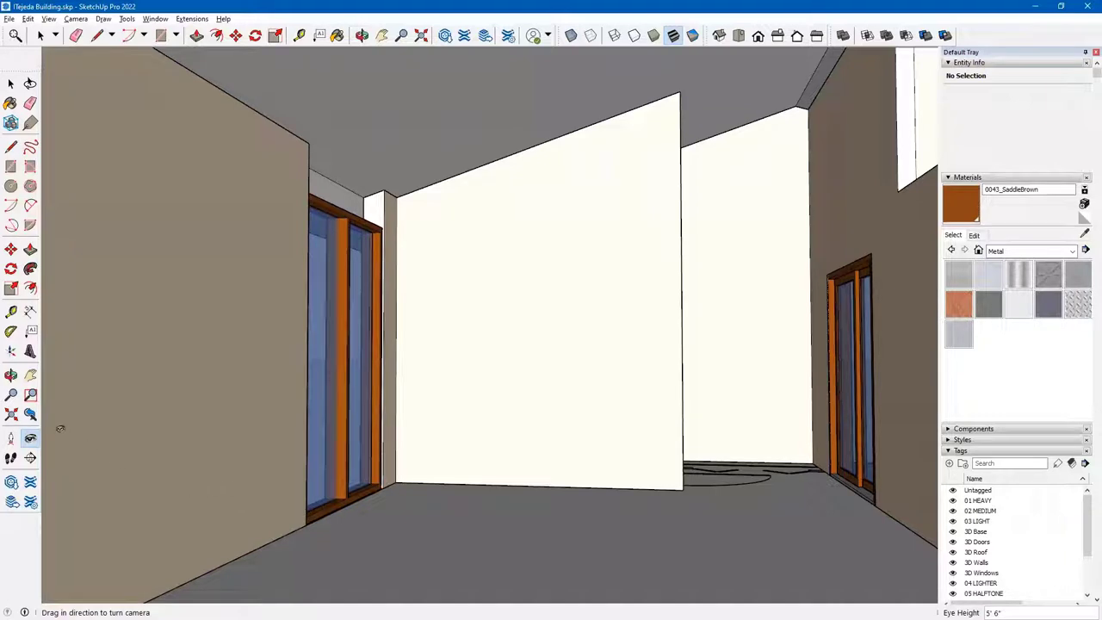
- Compare camera fields of view of 50, 60 and 20 degrees, then set the field of view to 35 degrees
left_click(11, 396)
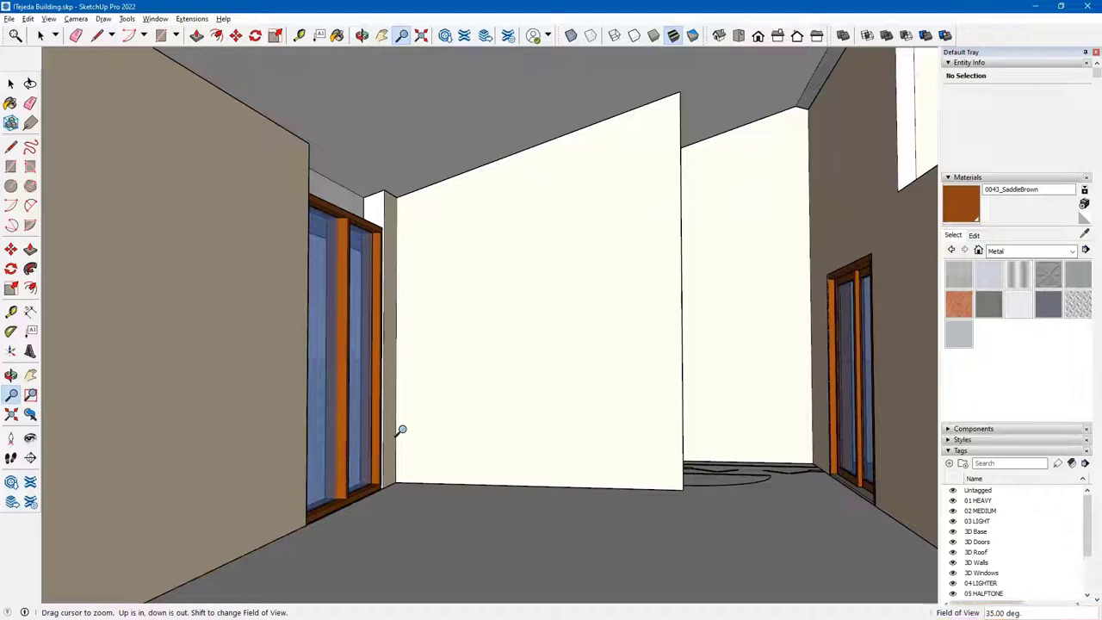
type("50")
key("Return")
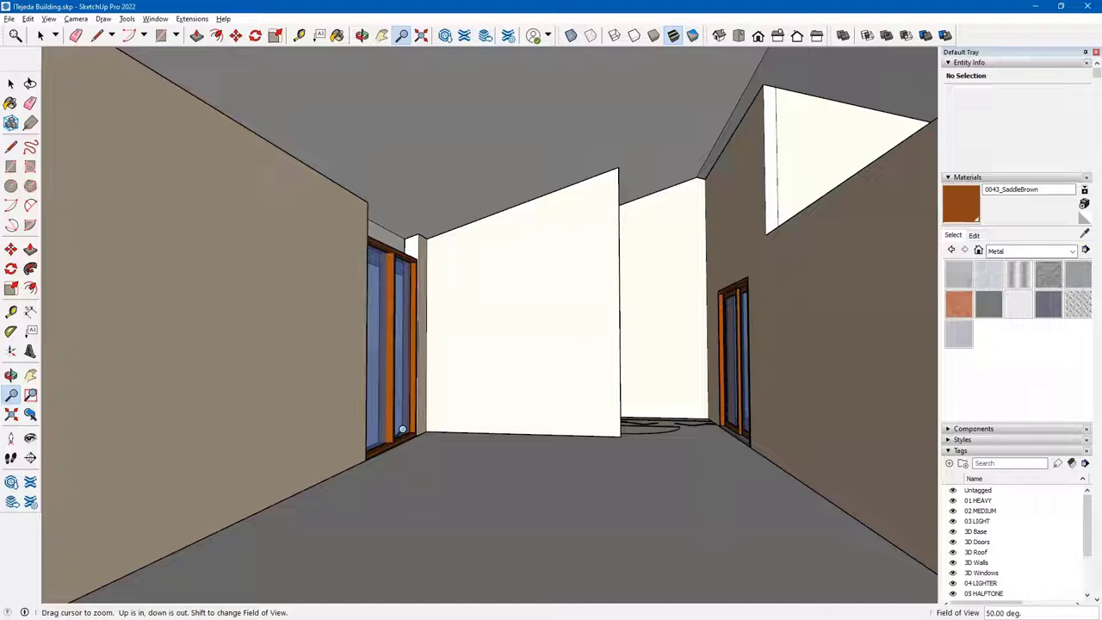
type("60")
key("Return")
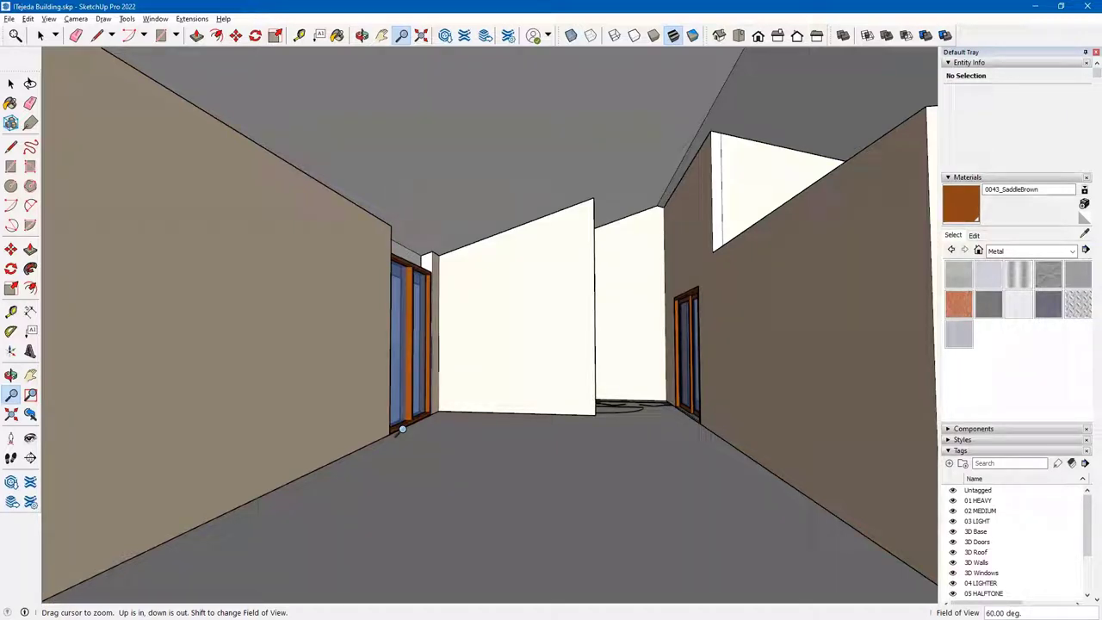
type("20")
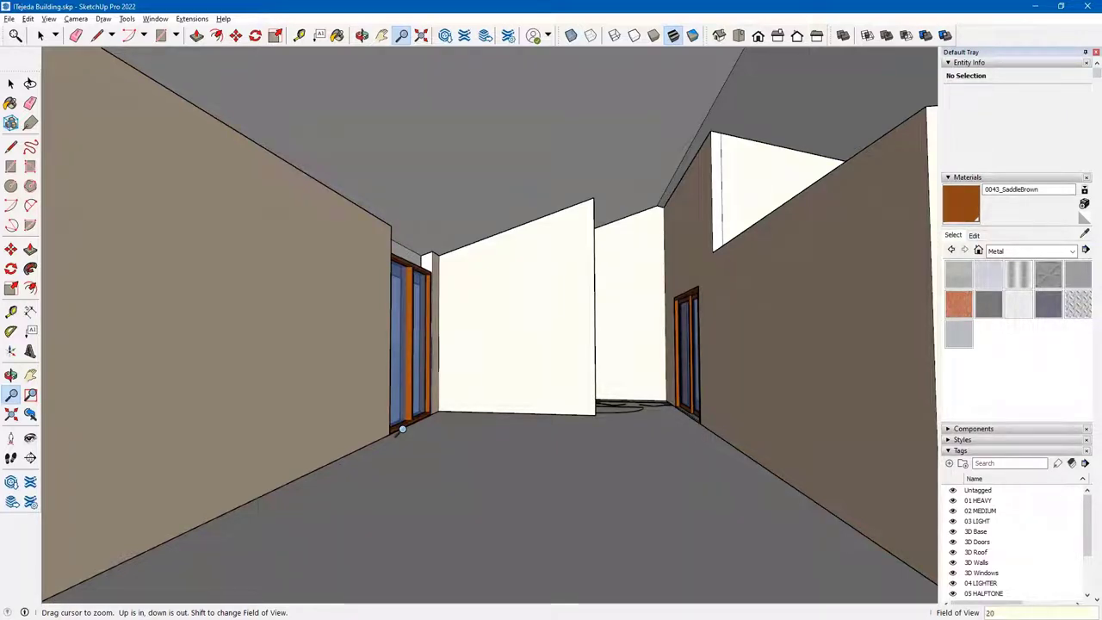
key("Return")
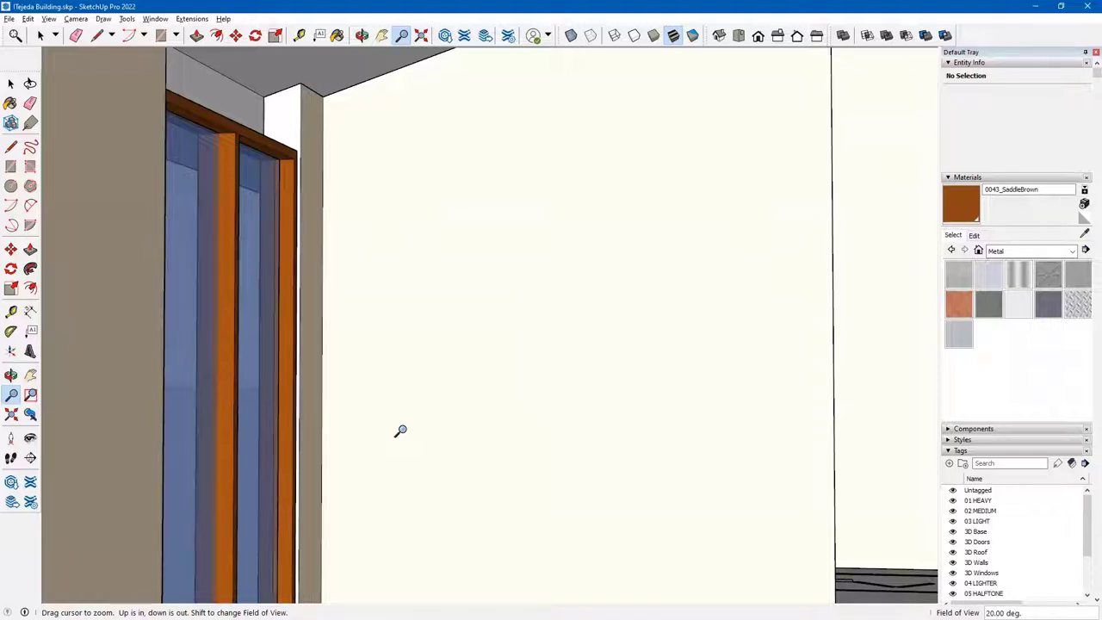
type("35")
key("Return")
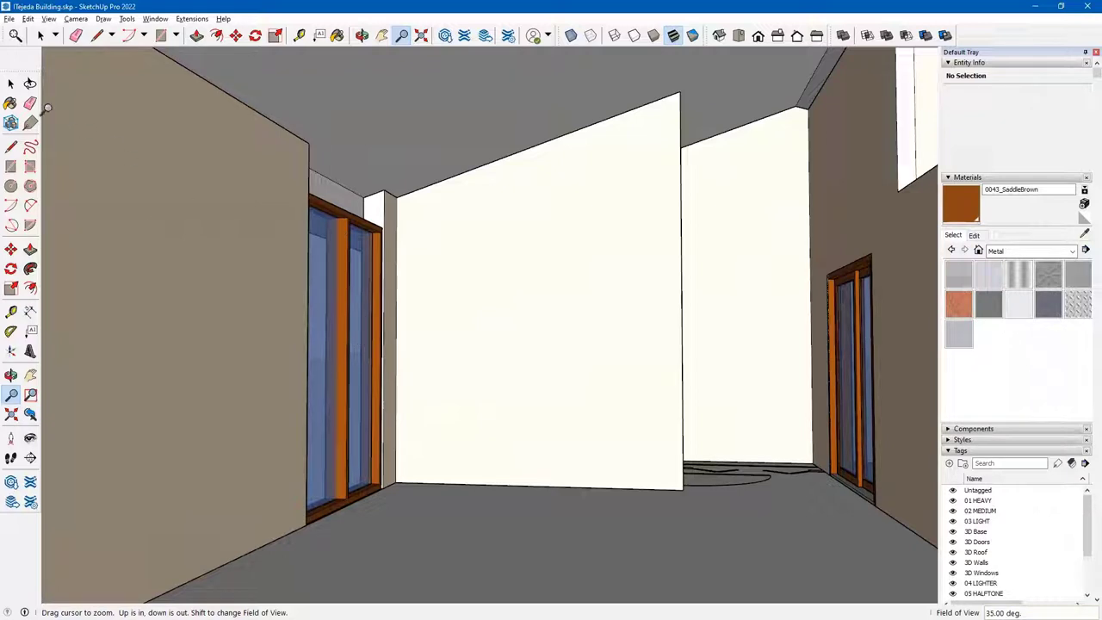
- Hide the building's solid roof group
left_click(10, 82)
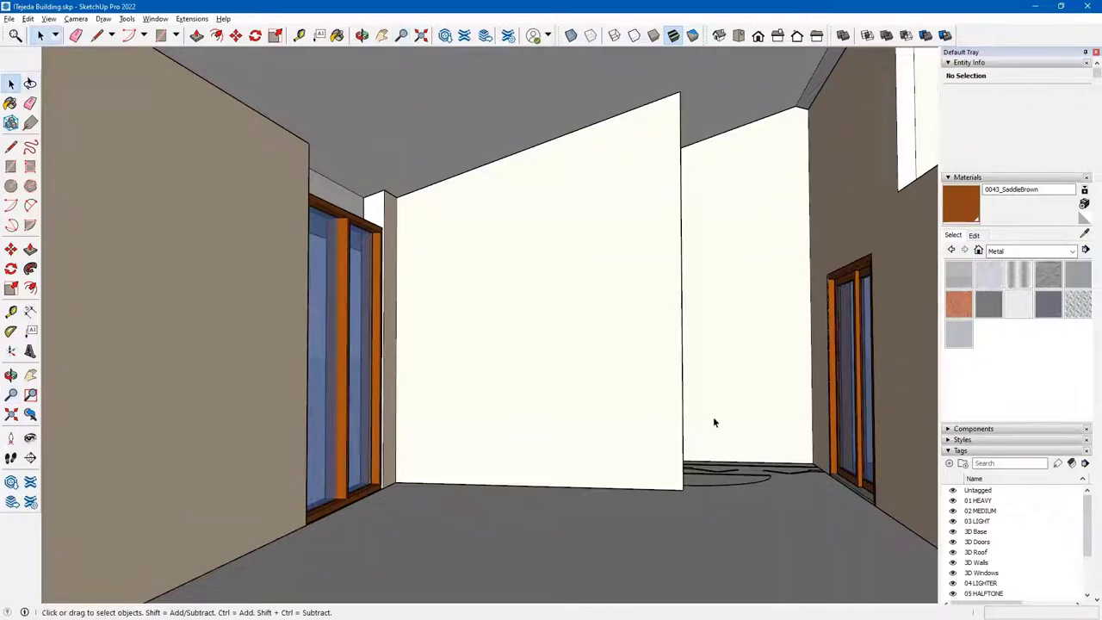
key("o")
left_click_drag(683, 422, 677, 454)
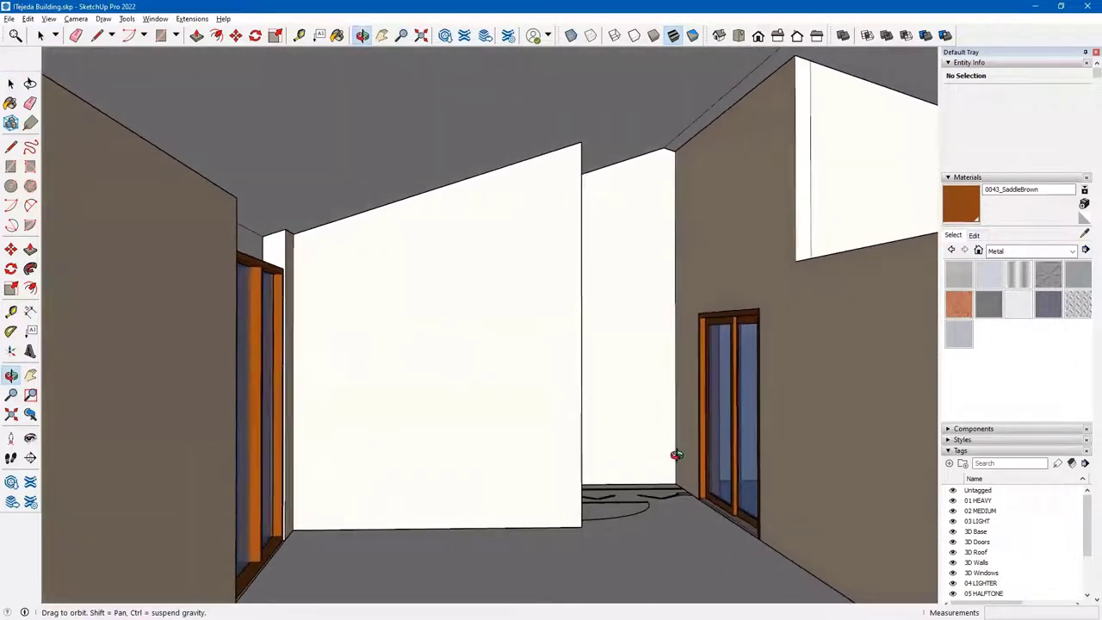
middle_click_drag(676, 454, 517, 362)
middle_click_drag(420, 335, 325, 301)
scroll(689, 396, "down", 5)
scroll(347, 321, "down", 5)
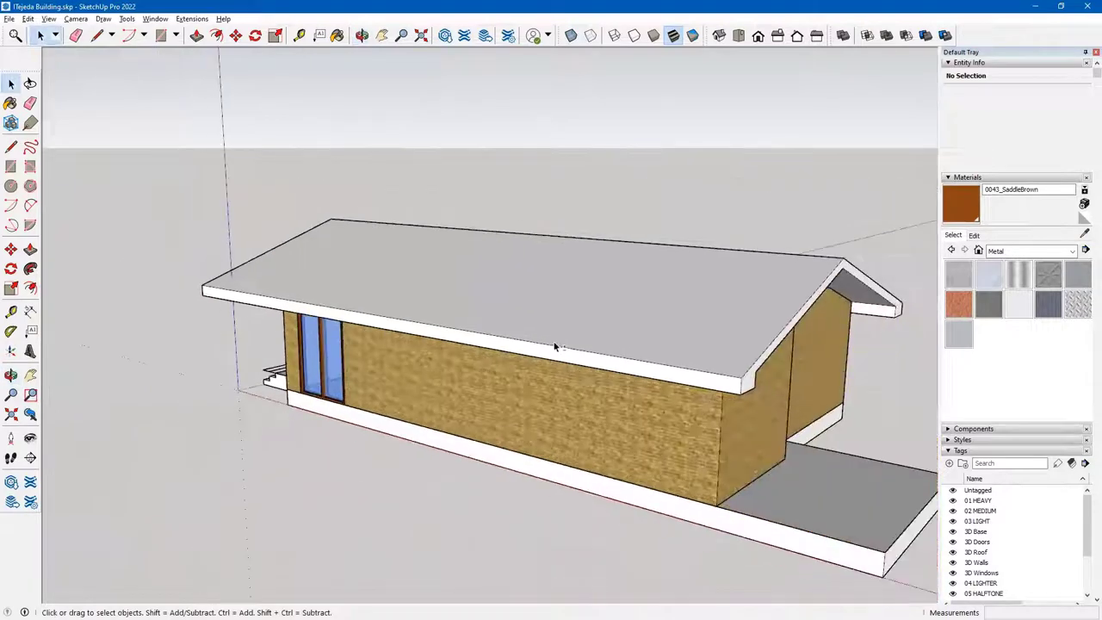
mouse_move(556, 347)
middle_mouse_down()
mouse_move(457, 344)
mouse_move(438, 422)
middle_mouse_up()
scroll(441, 428, "up", 3)
left_click(445, 433)
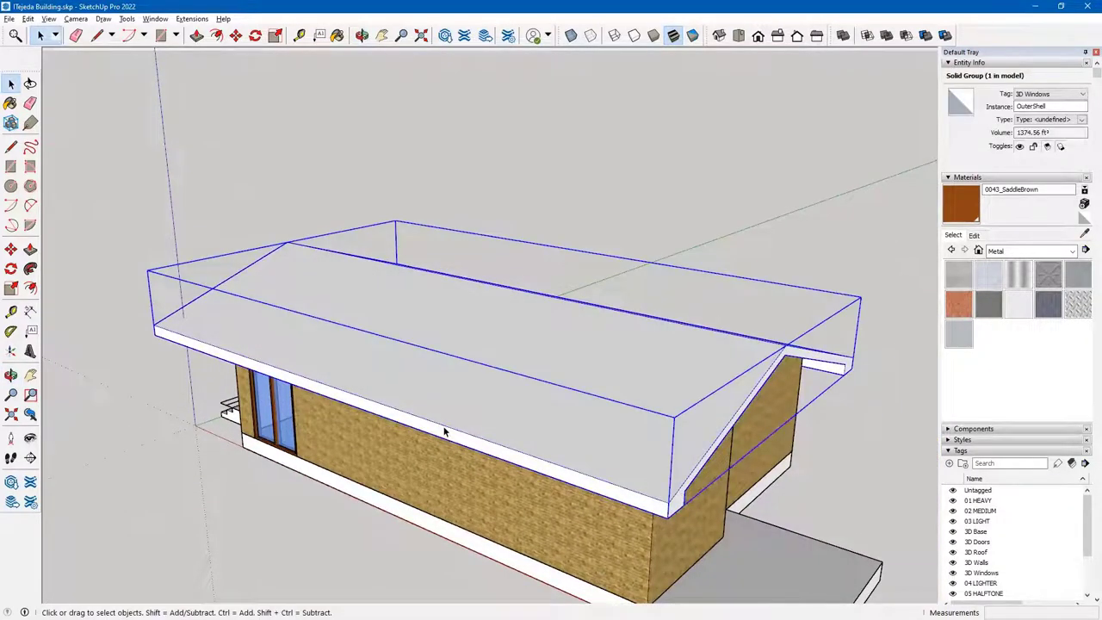
right_click(445, 432)
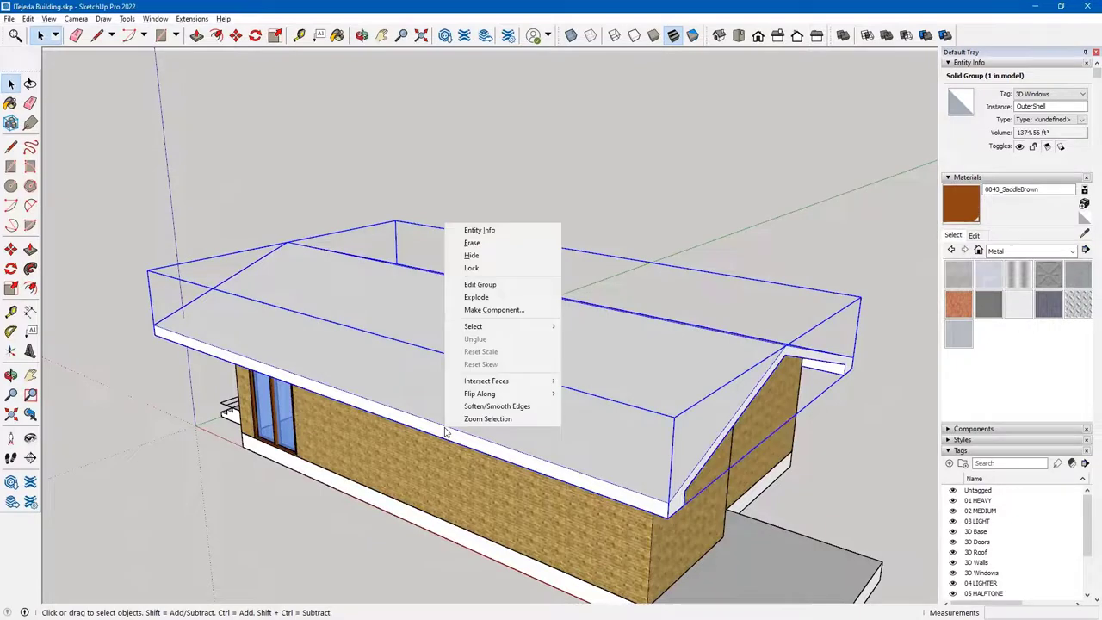
left_click(473, 255)
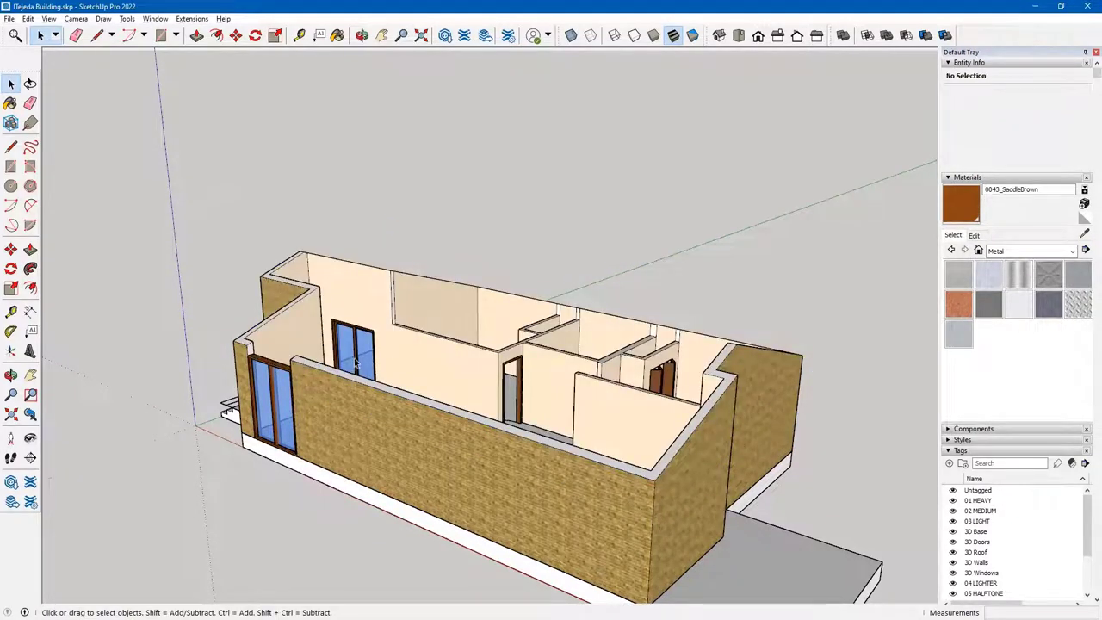
- Draw a 13' by 12' 8" ceiling rectangle at wall-top height over the bedroom and closet beside the bathroom
middle_click_drag(368, 325, 406, 511)
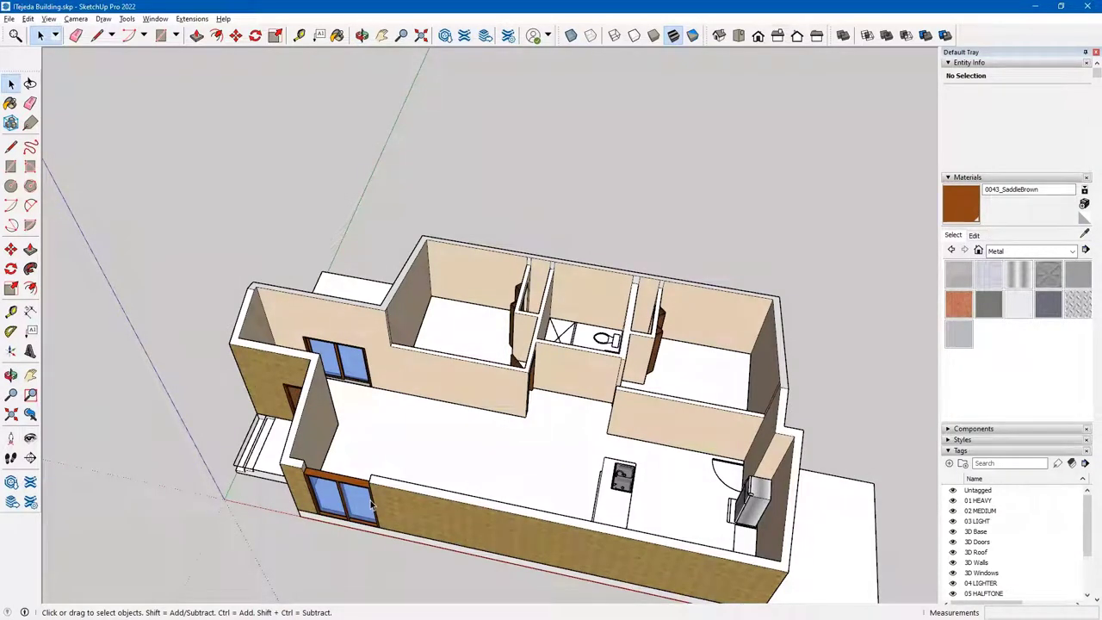
scroll(482, 304, "up", 4)
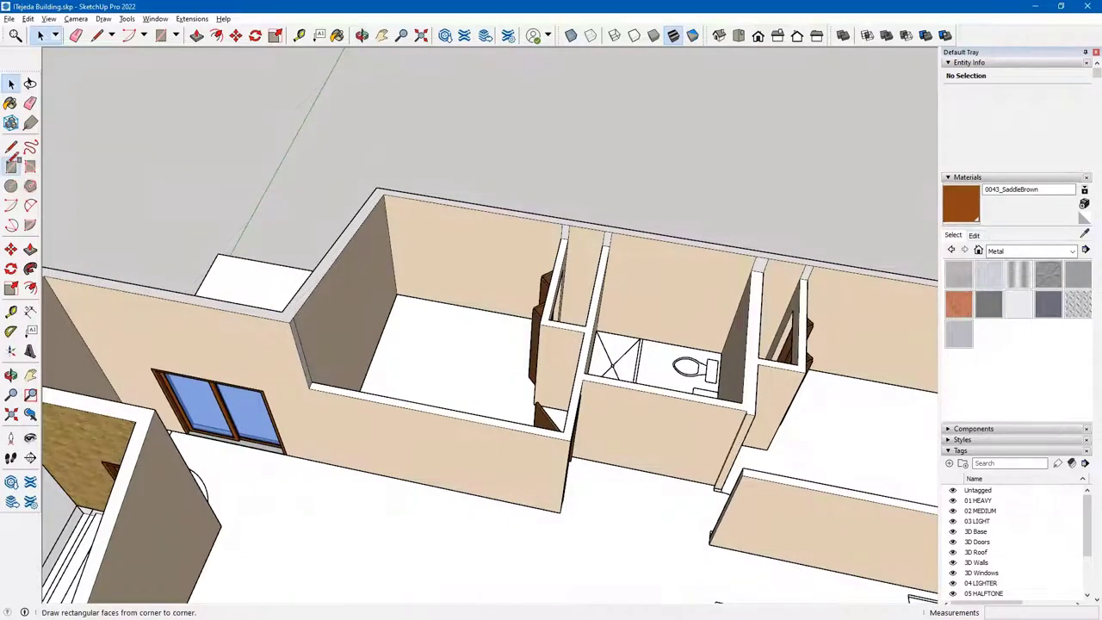
left_click(10, 166)
left_click(564, 431)
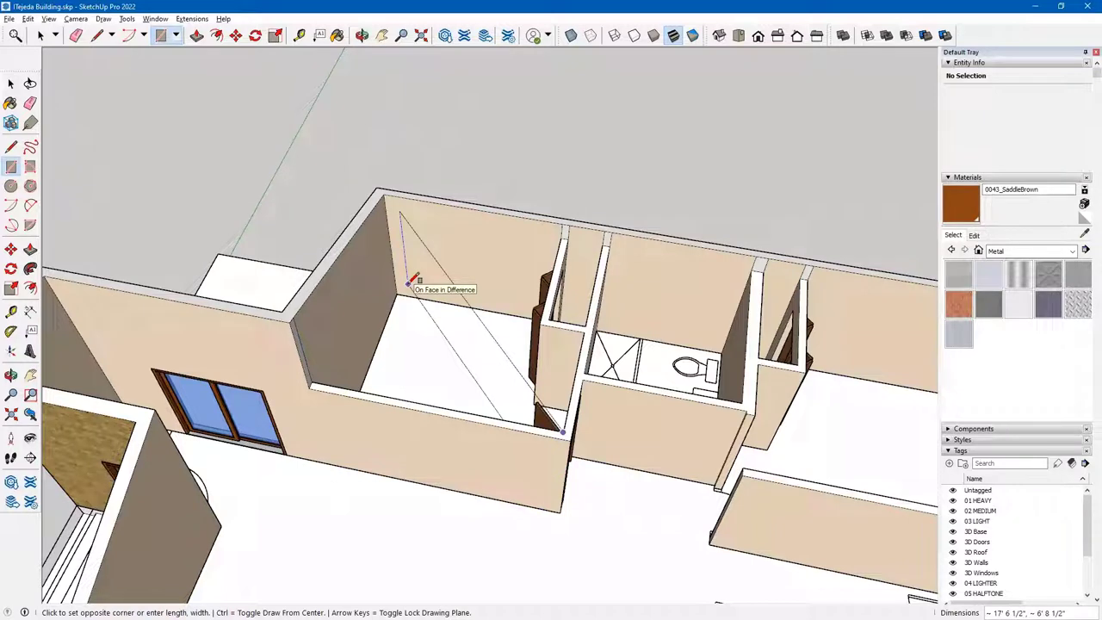
left_click(385, 209)
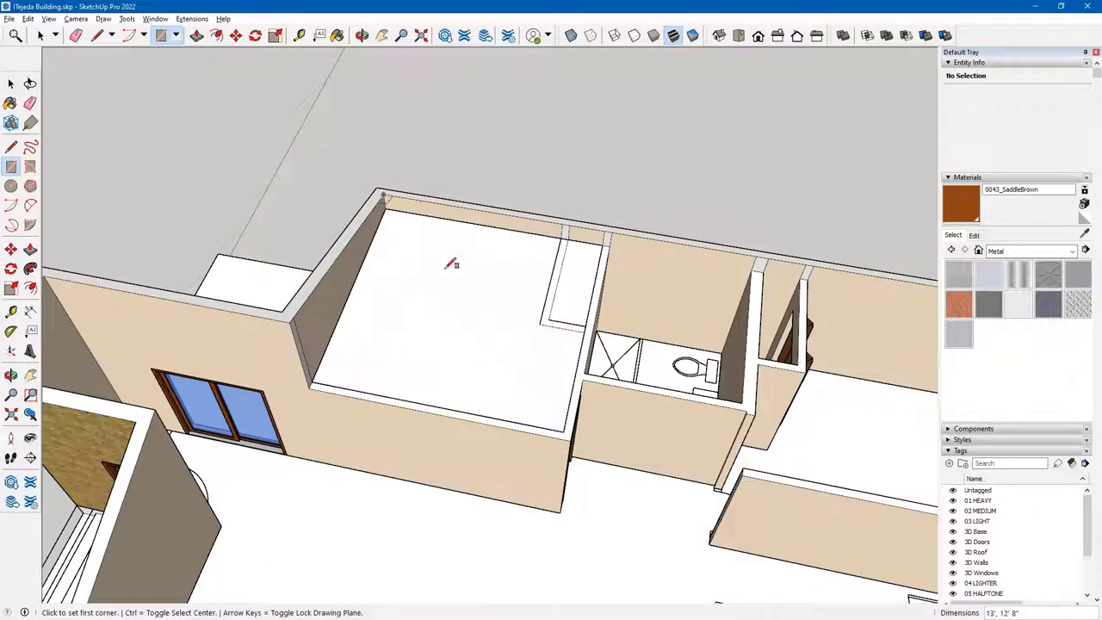
- Draw a ceiling rectangle of about 8' by 9' at wall-top height over the bathroom
middle_click_drag(590, 423, 232, 363, "shift")
left_click(325, 327)
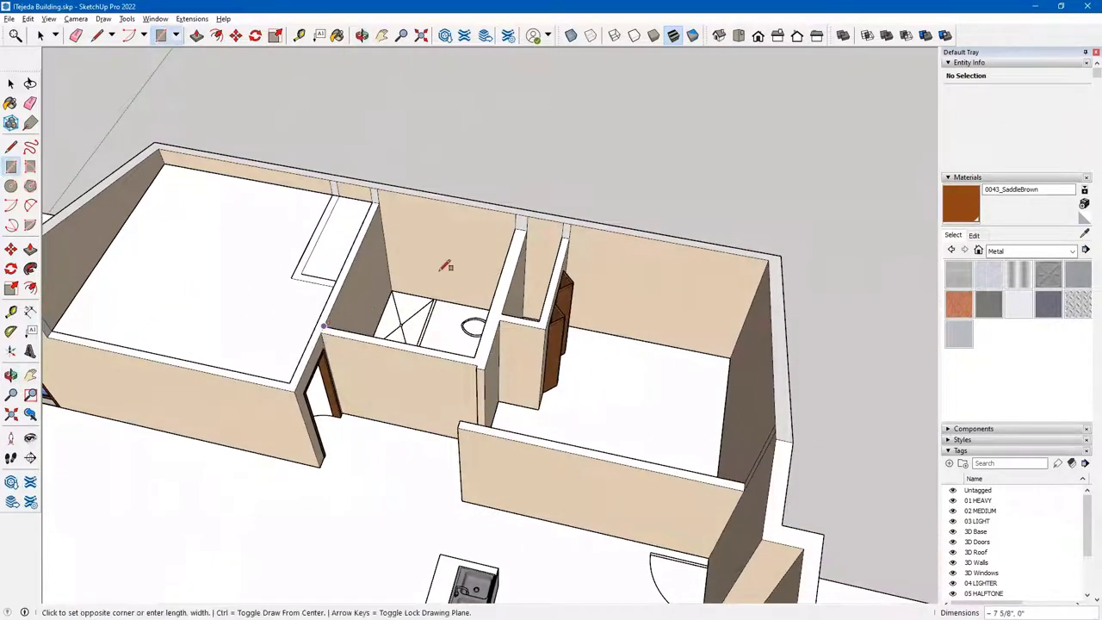
left_click(520, 229)
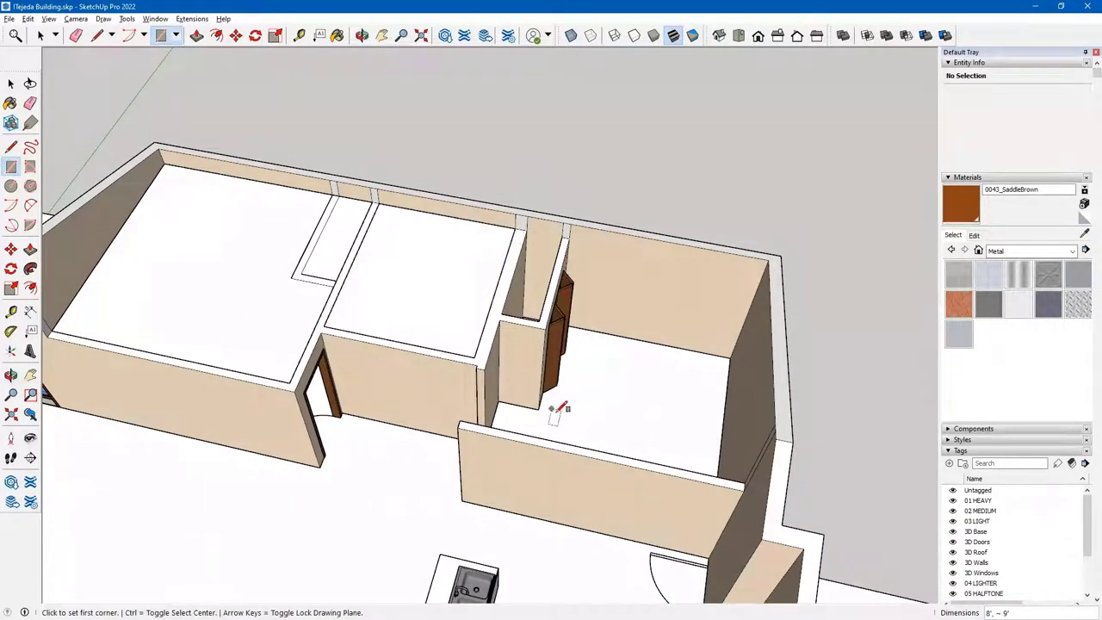
- Trace the remaining ceiling outline with lines from the bathroom wall along the second bedroom's back and end walls, ending with a 1' 7" jog near the refrigerator
middle_click_drag(546, 418, 598, 291)
key("r")
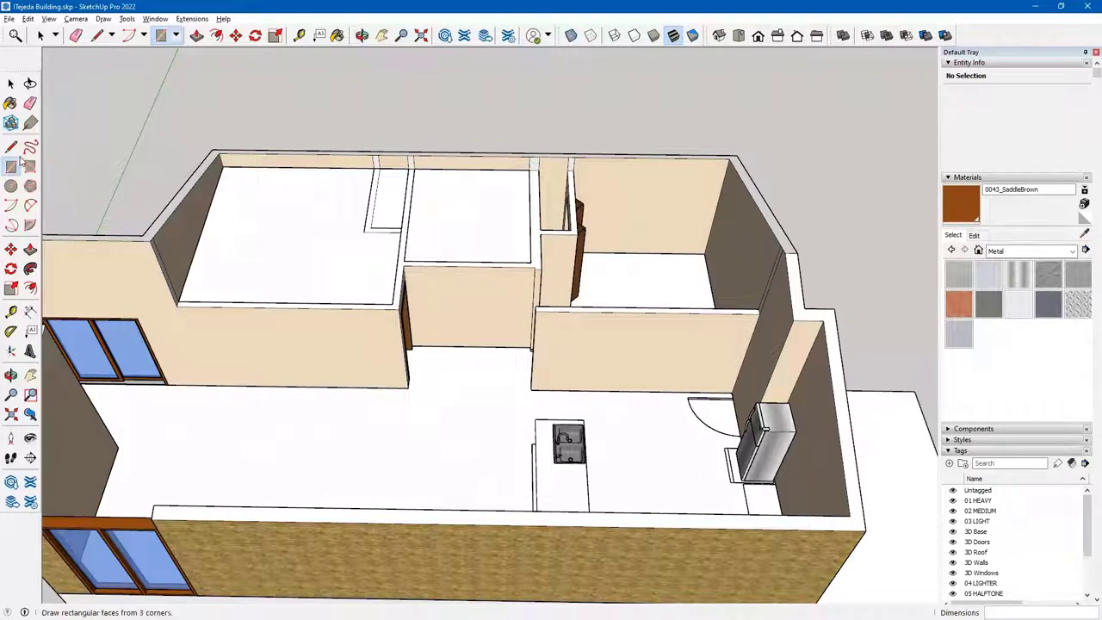
key("l")
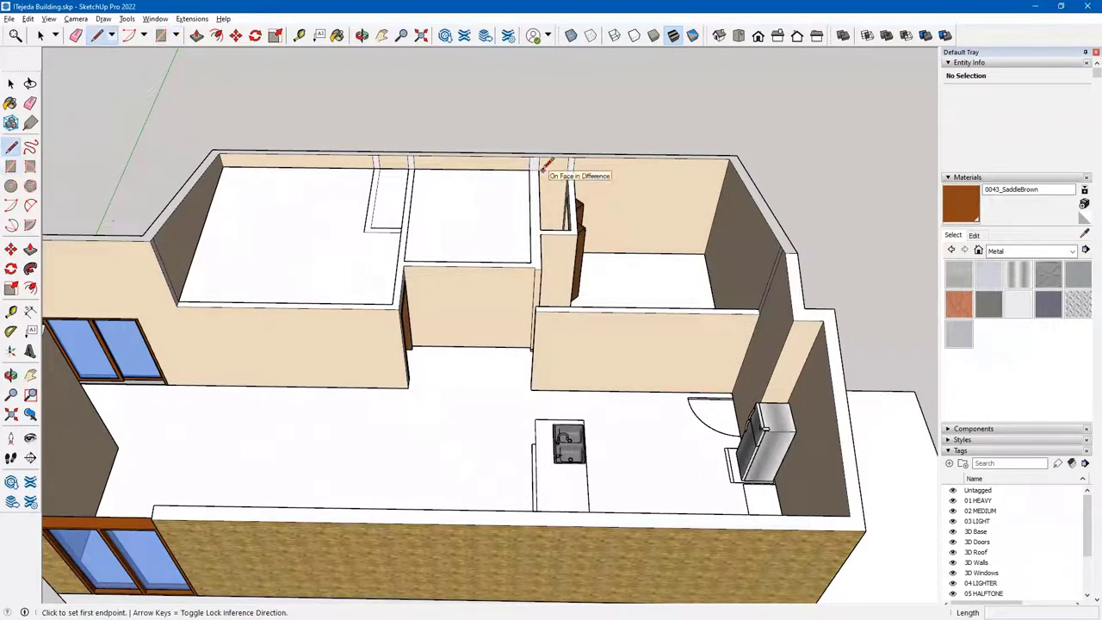
left_click(537, 170)
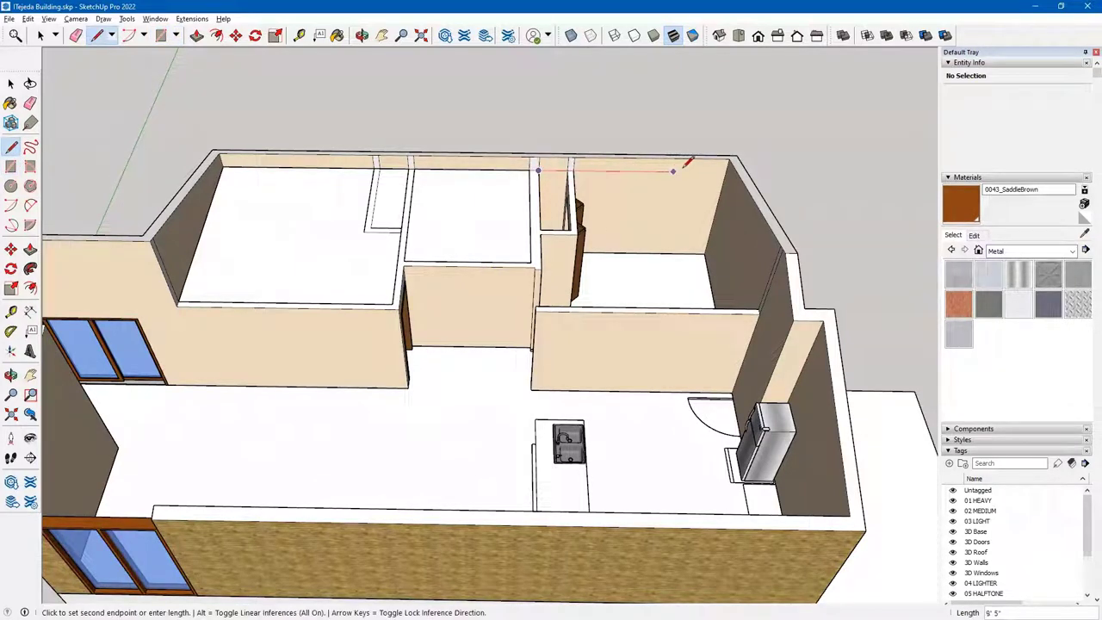
left_click(726, 170)
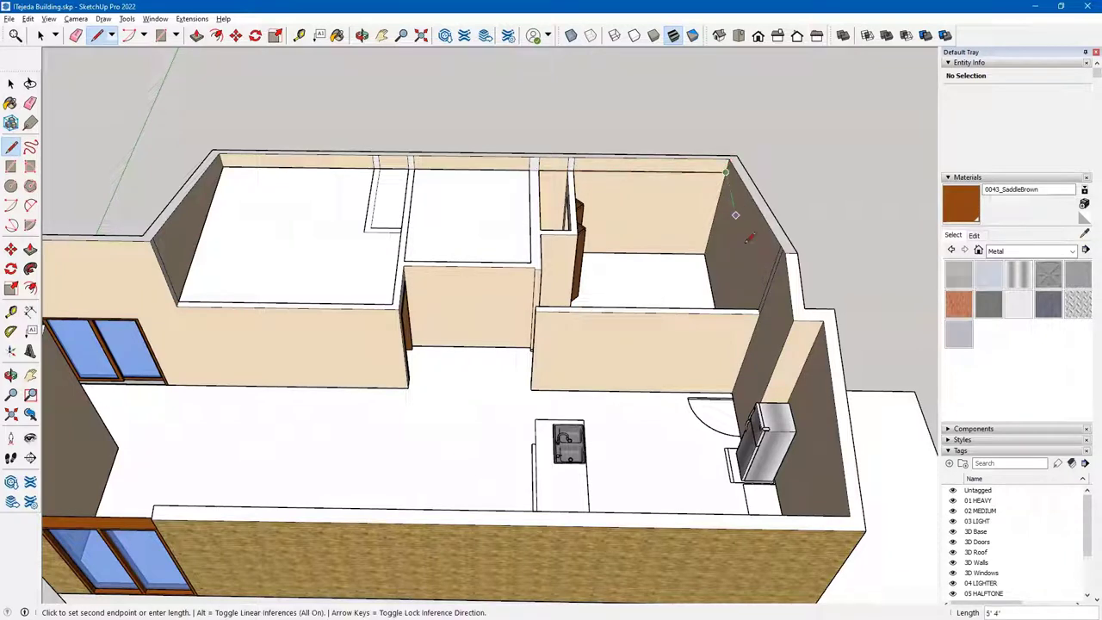
left_click(773, 371)
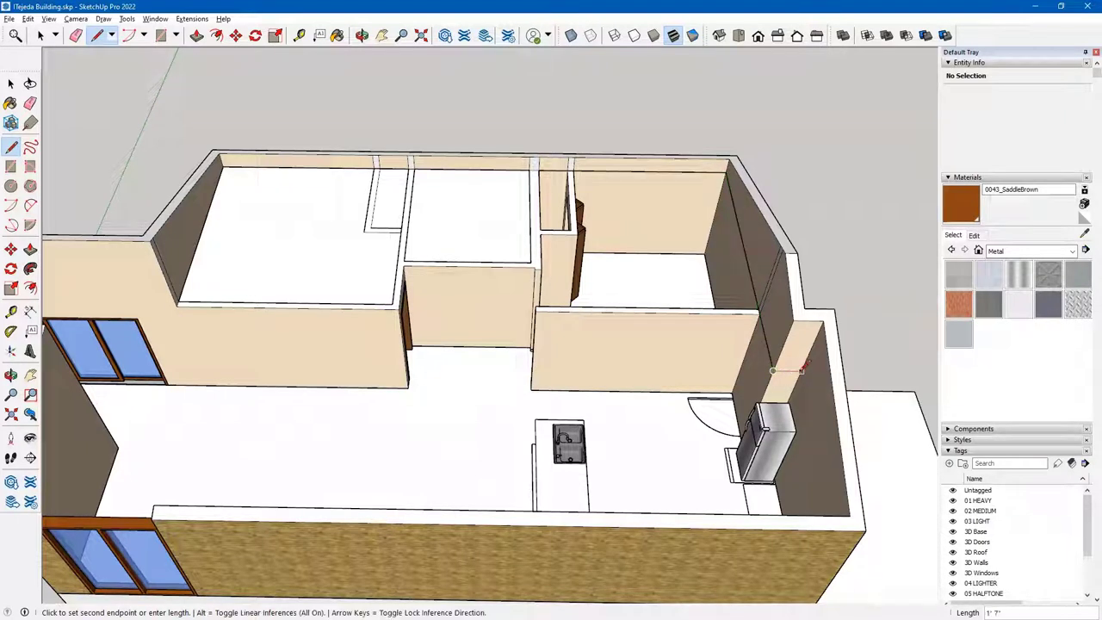
left_click(801, 371)
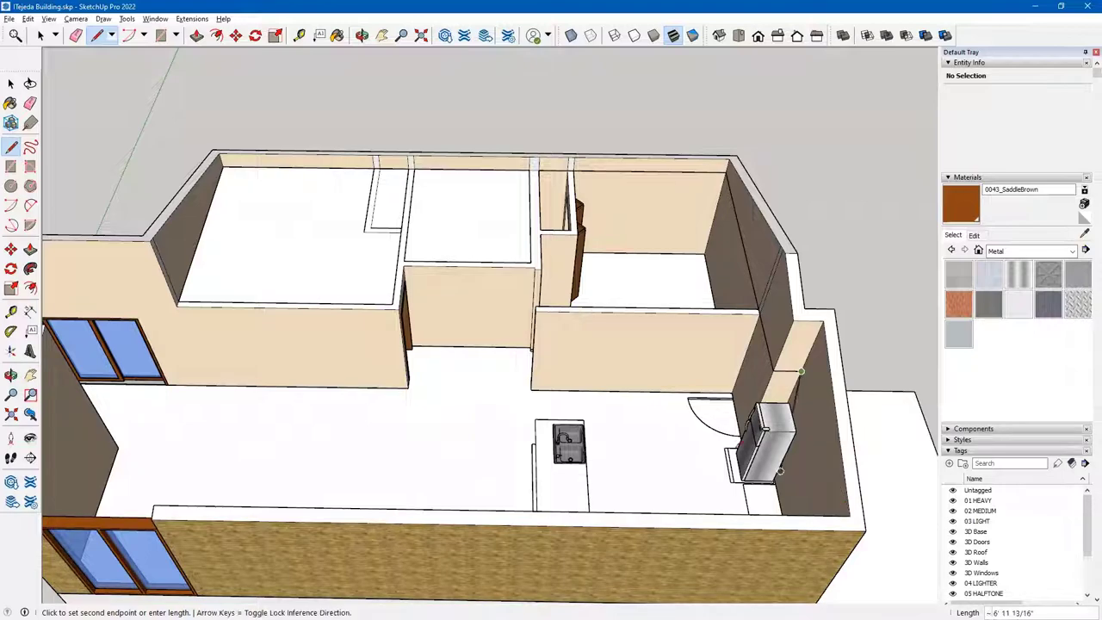
- Continue the ceiling outline from the refrigerator jog along the kitchen end wall and the long front wall to the corner beyond the glass door
middle_click_drag(779, 469, 627, 192)
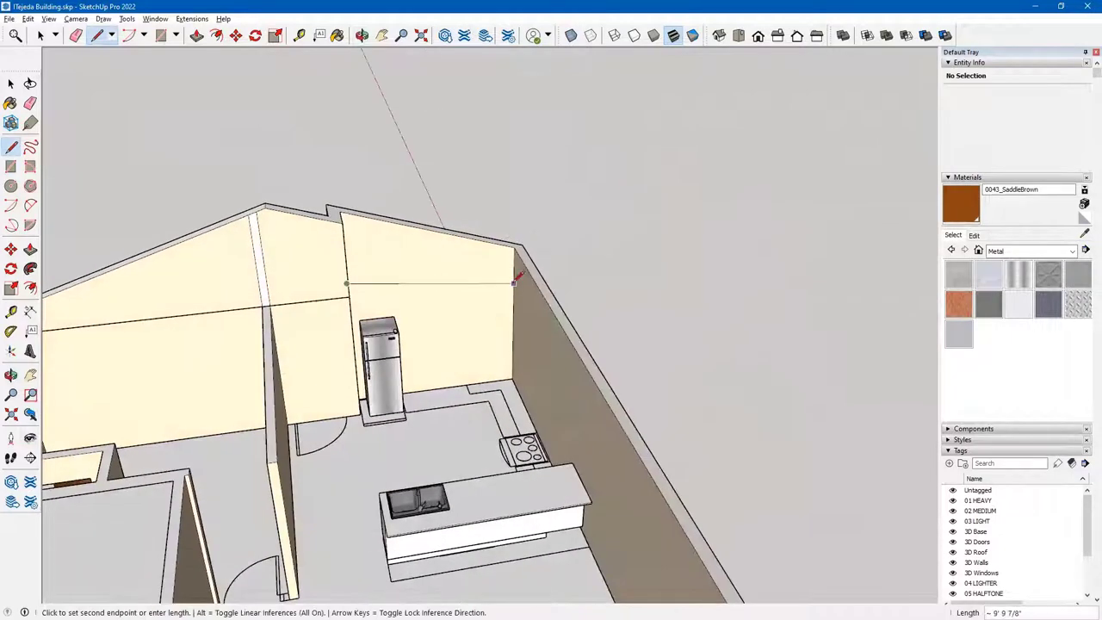
middle_click_drag(516, 263, 659, 295)
middle_click_drag(364, 296, 344, 273)
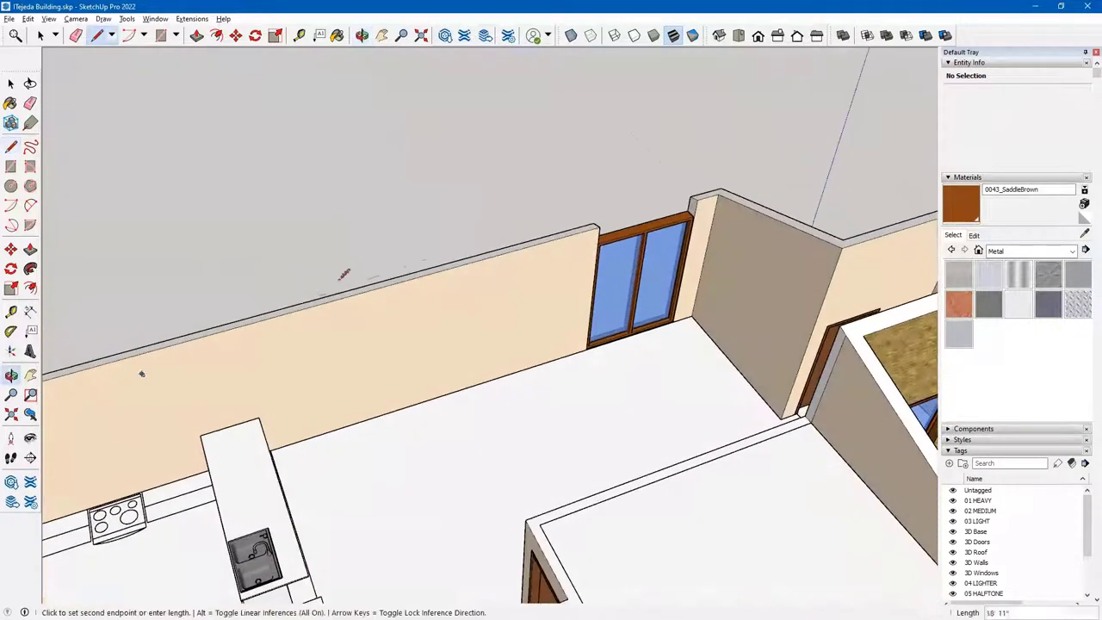
left_click(714, 211)
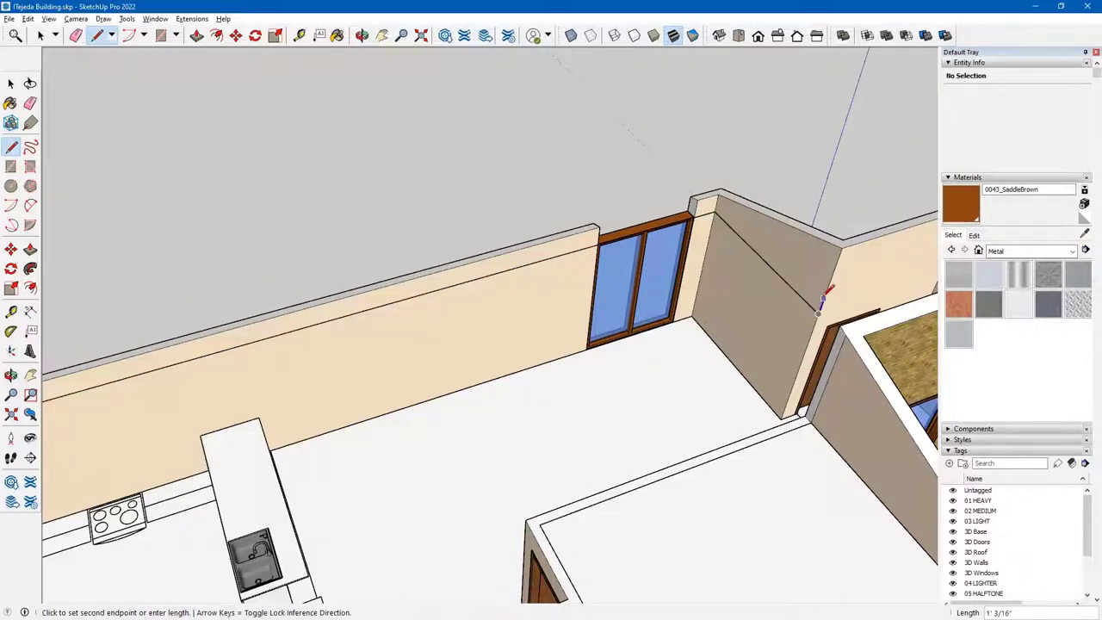
- Extend the ceiling outline around the entry recess with a 7' 9" line along the door wall and a 5' line across its end
middle_click_drag(820, 303, 709, 210)
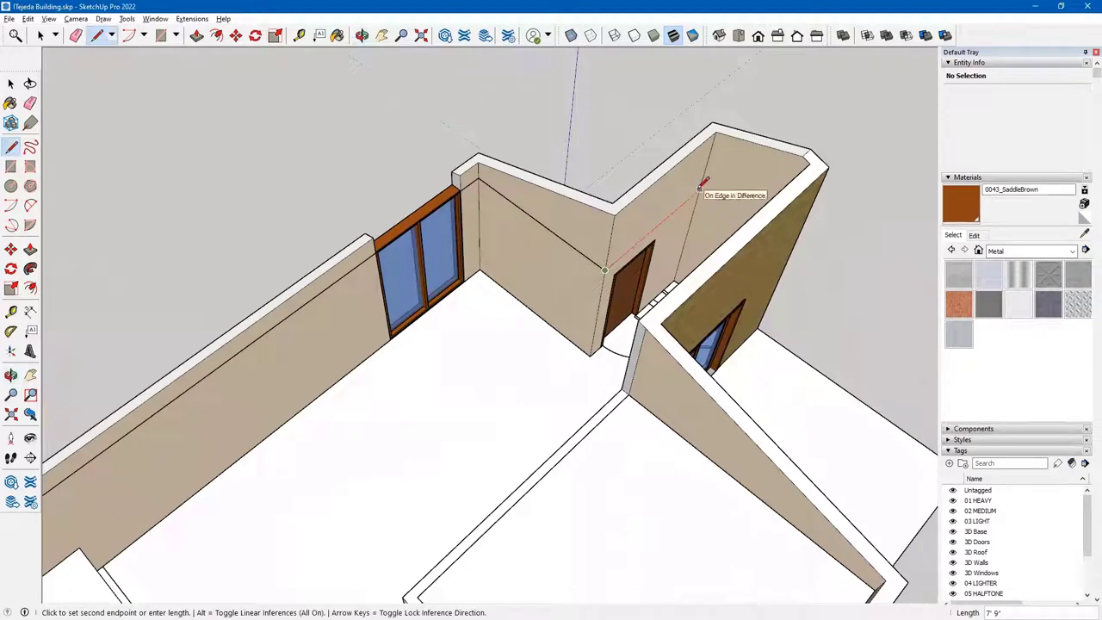
middle_click_drag(715, 188, 635, 186)
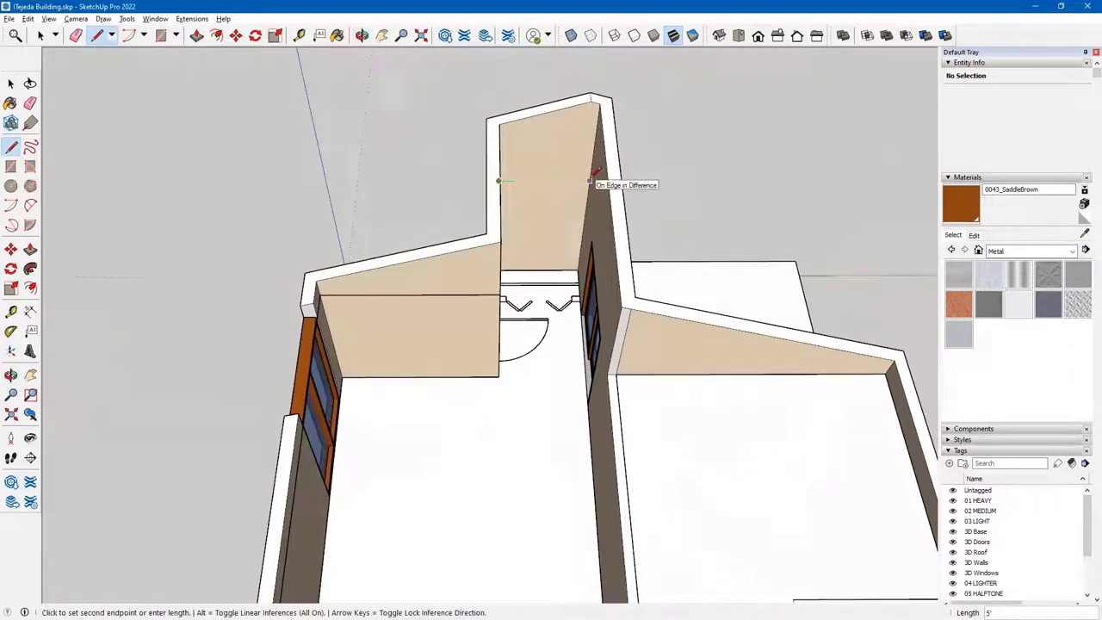
left_click(590, 181)
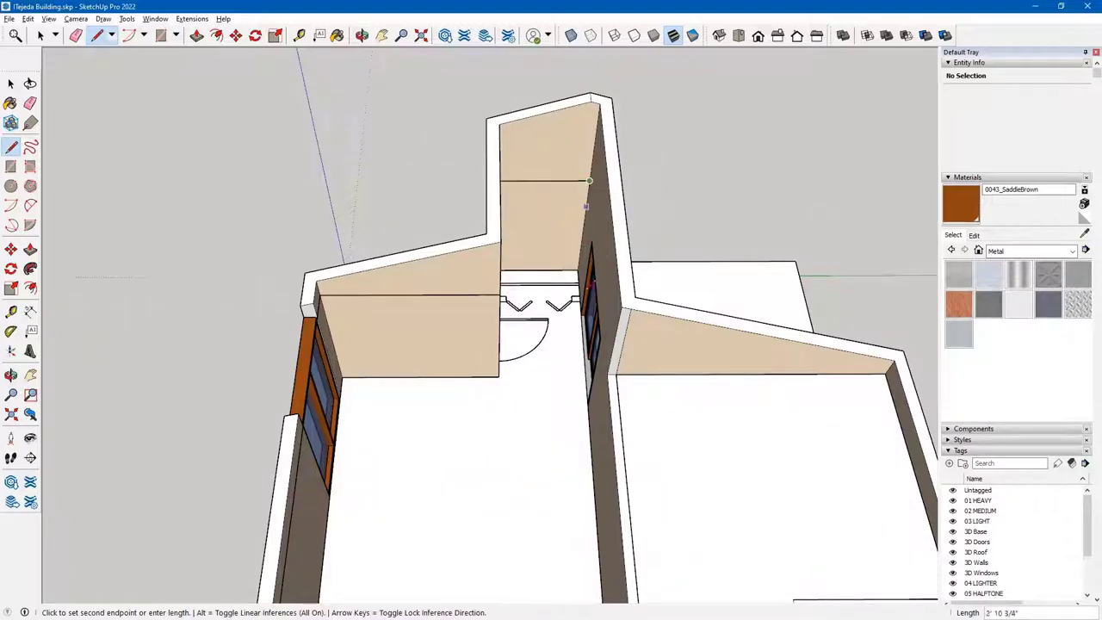
- Run the outline along the recess's window wall to the bedroom corner and add a 13' 1" line along the bedroom's end wall
left_click(608, 372)
middle_click_drag(769, 362, 654, 172)
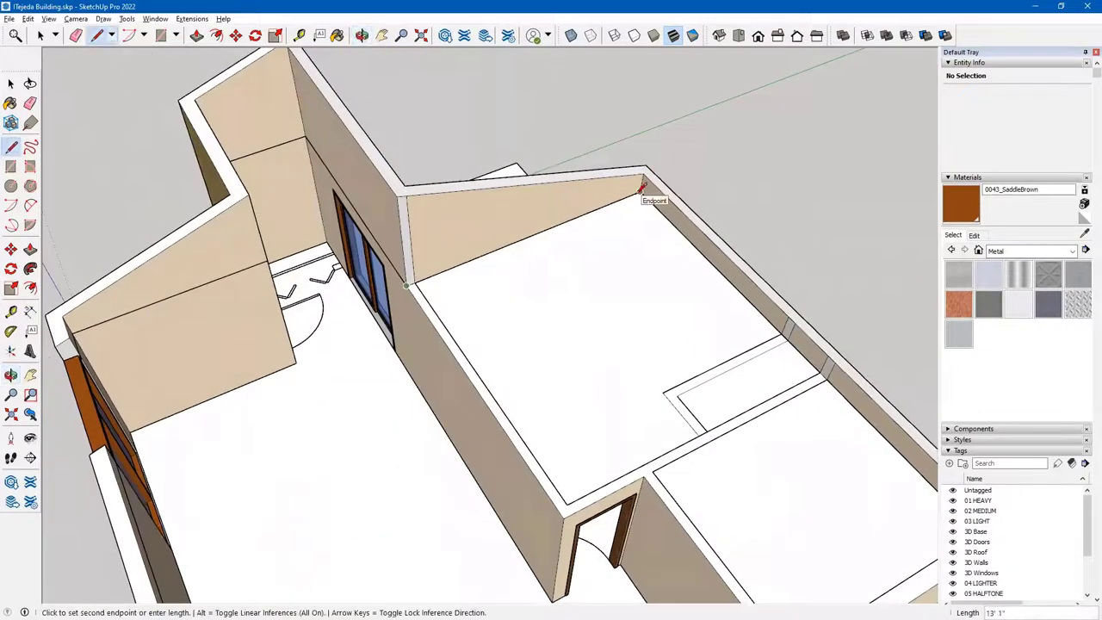
left_click(641, 187)
- Close the ceiling outline into a face with a 35' 1" line along the back wall between the end corners of the two bedrooms
middle_click_drag(514, 218, 679, 145)
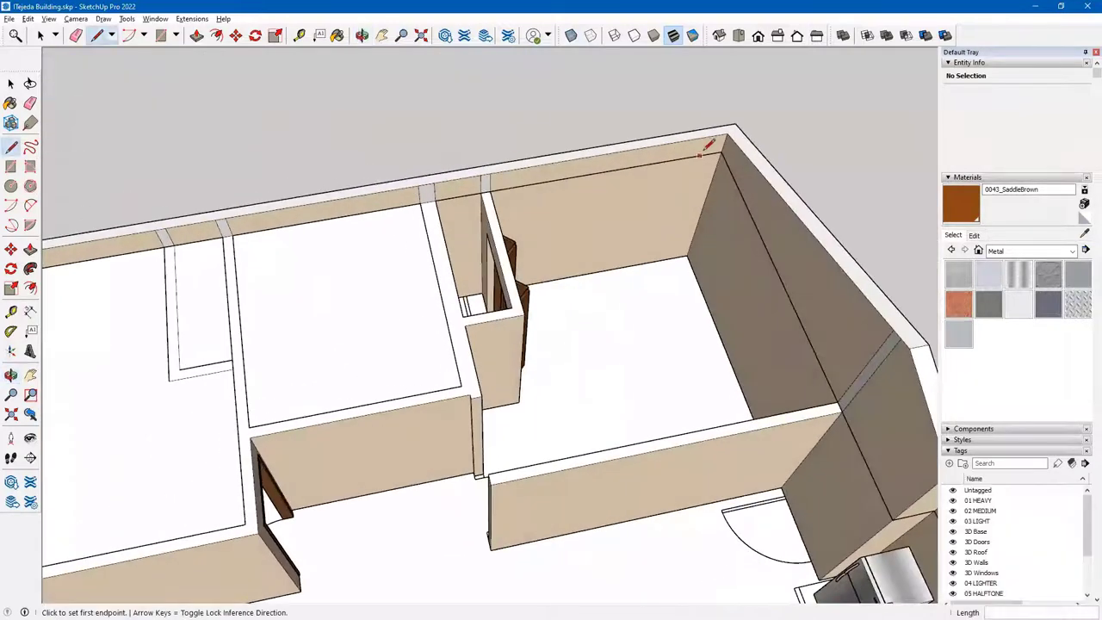
left_click(720, 153)
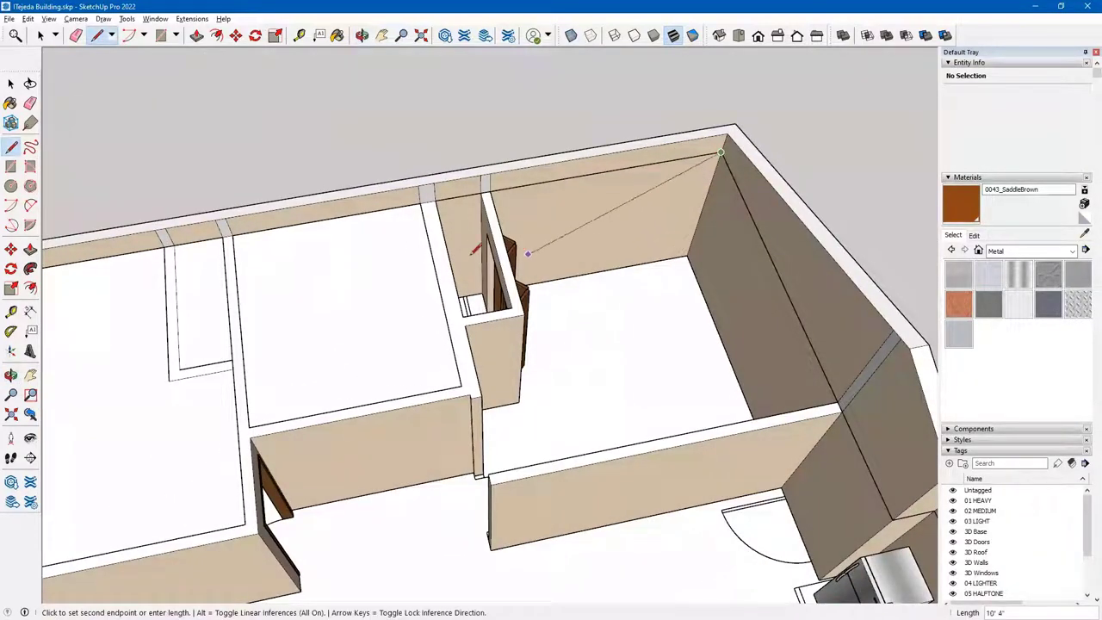
middle_click_drag(488, 219, 482, 185)
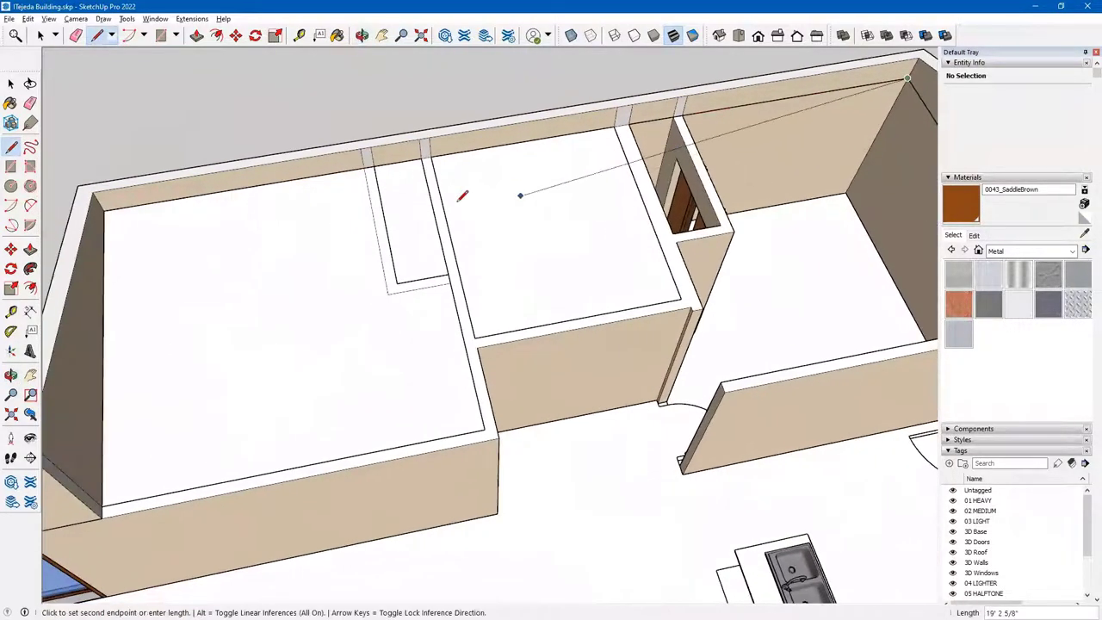
left_click(104, 206)
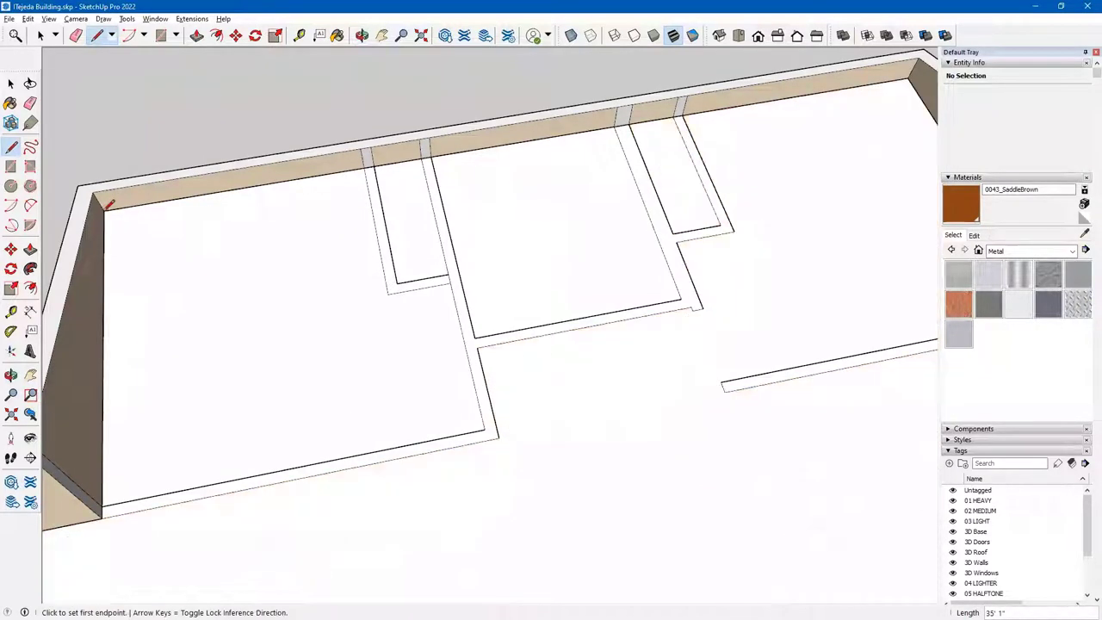
scroll(533, 370, "down", 8)
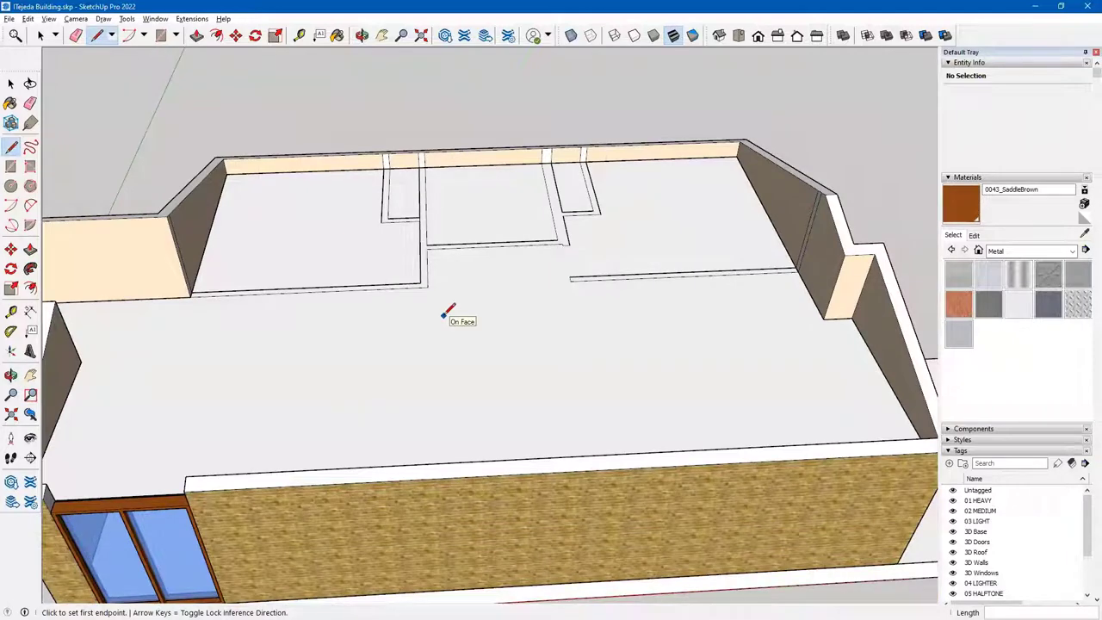
- Select the ceiling face with its bounding edges and make it a group
key("space")
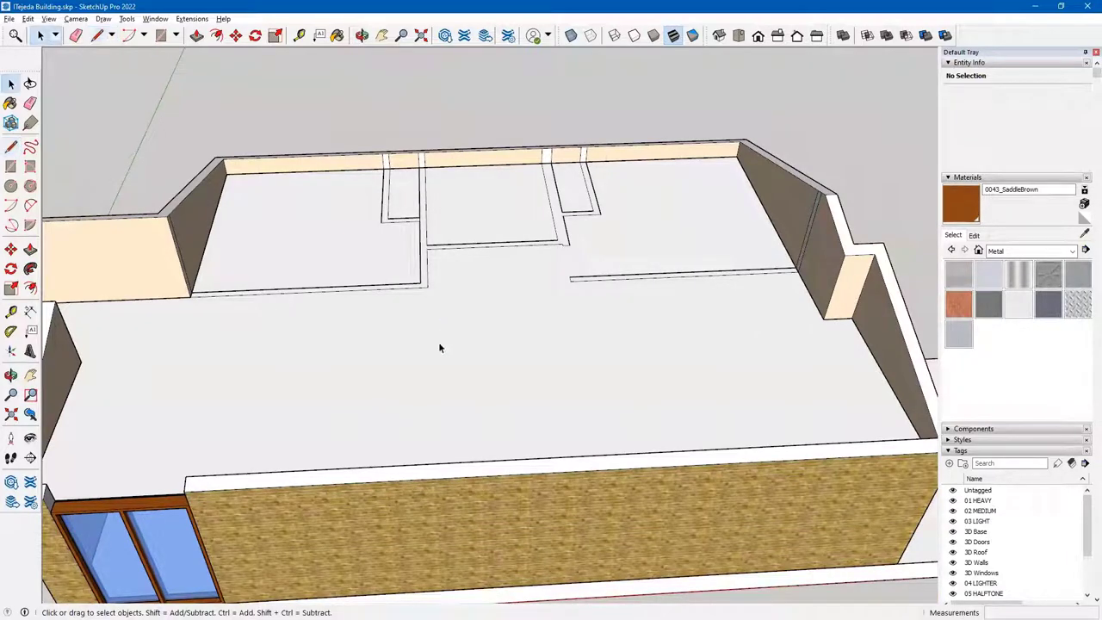
double_click(440, 347)
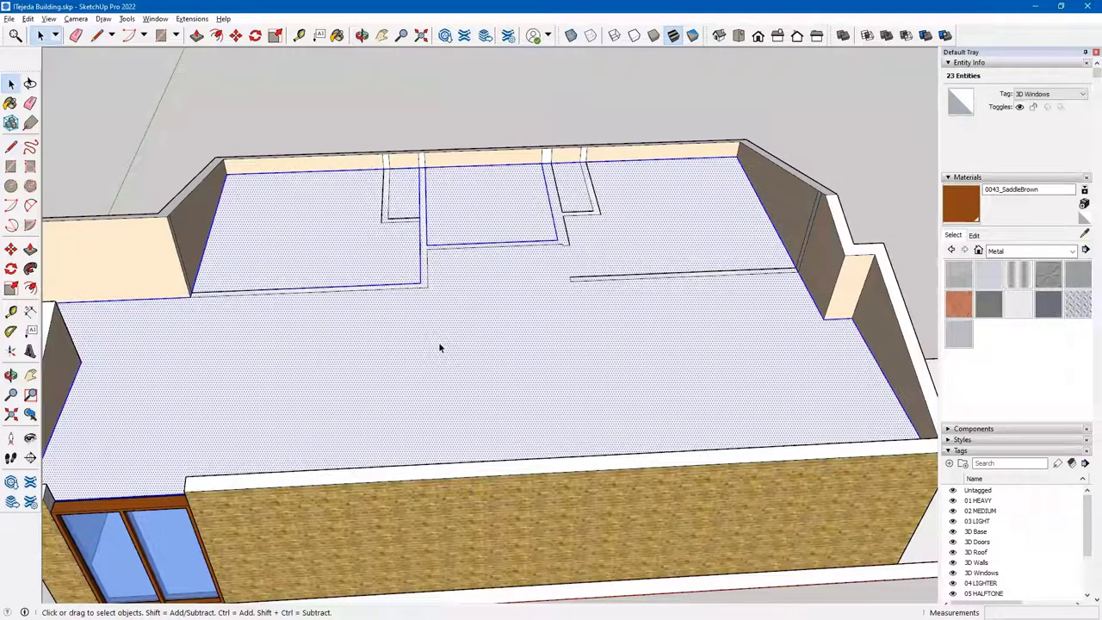
right_click(439, 345)
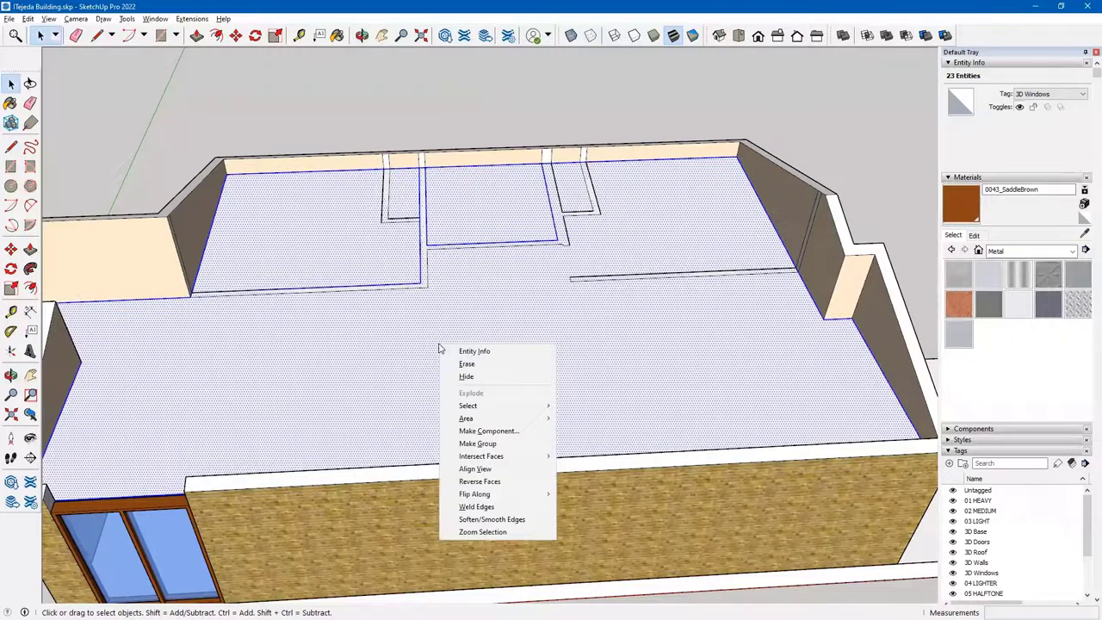
left_click(487, 445)
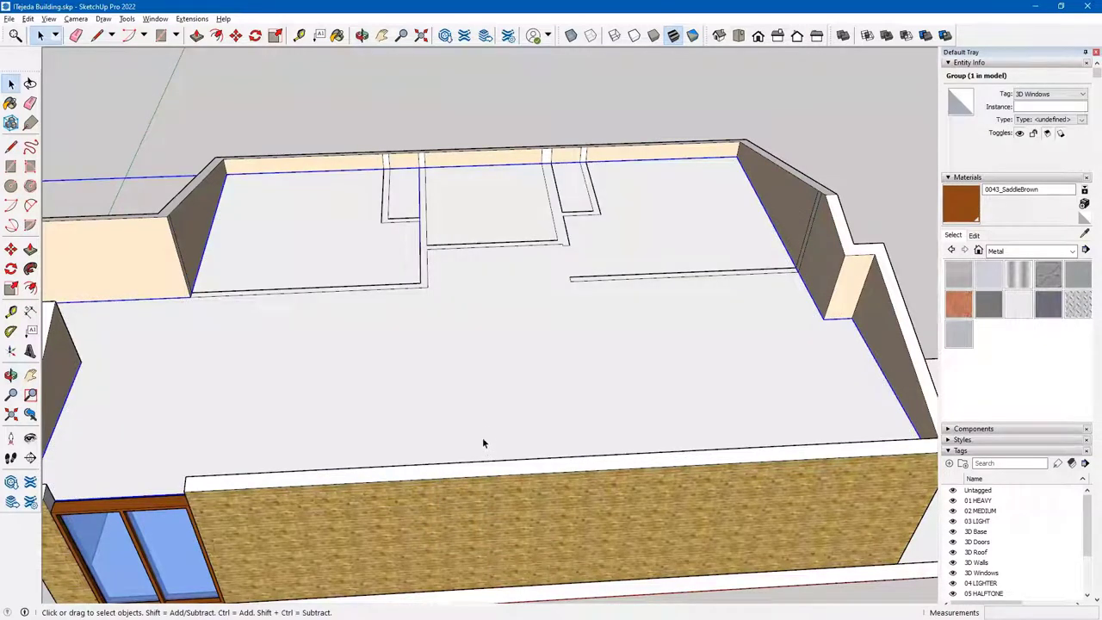
- Open the ceiling group and erase the interior edges of the bedroom and bathroom rectangles to leave one continuous face
double_click(480, 413)
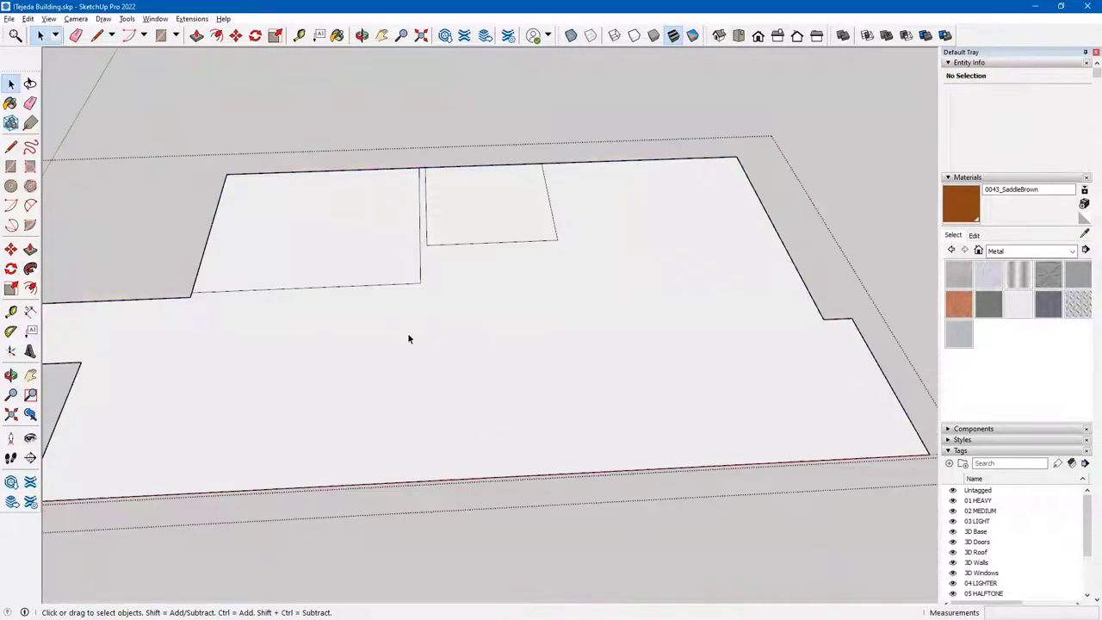
middle_click_drag(430, 342, 379, 211)
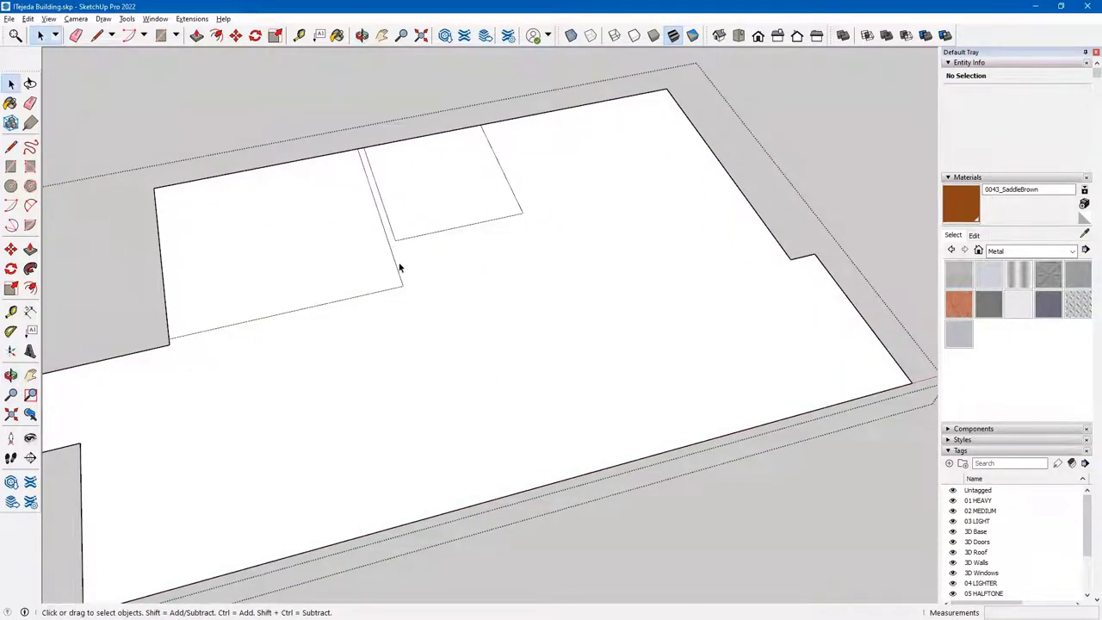
key("e")
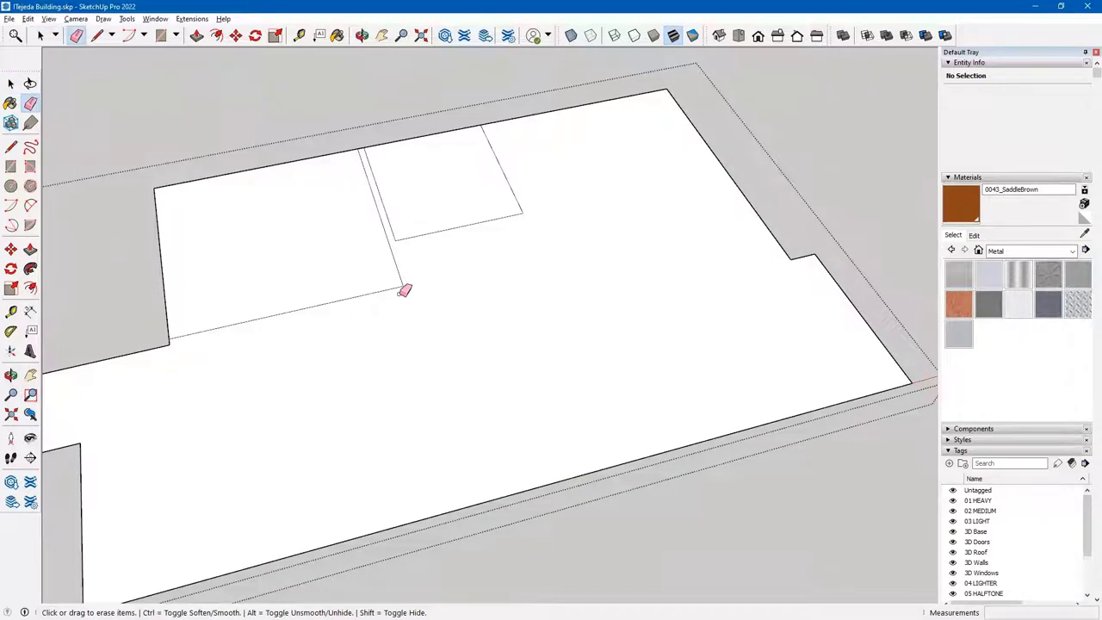
mouse_move(409, 288)
left_mouse_down()
mouse_move(403, 236)
mouse_move(438, 247)
left_mouse_up()
left_click(520, 204)
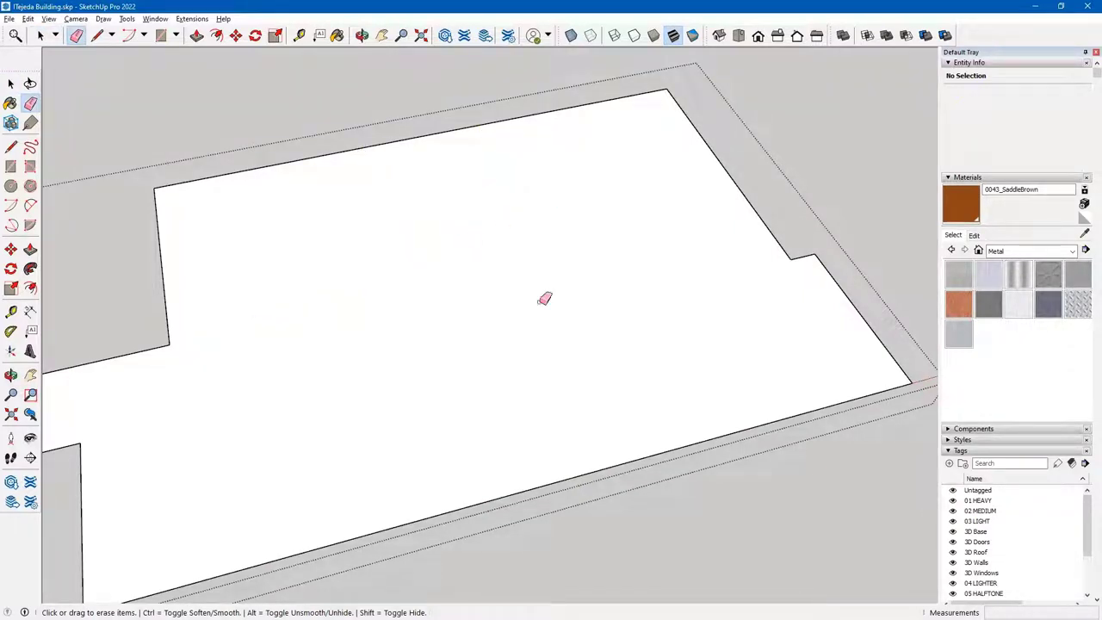
- Push/Pull the ceiling face to a thickness of 1" and close the group
key("space")
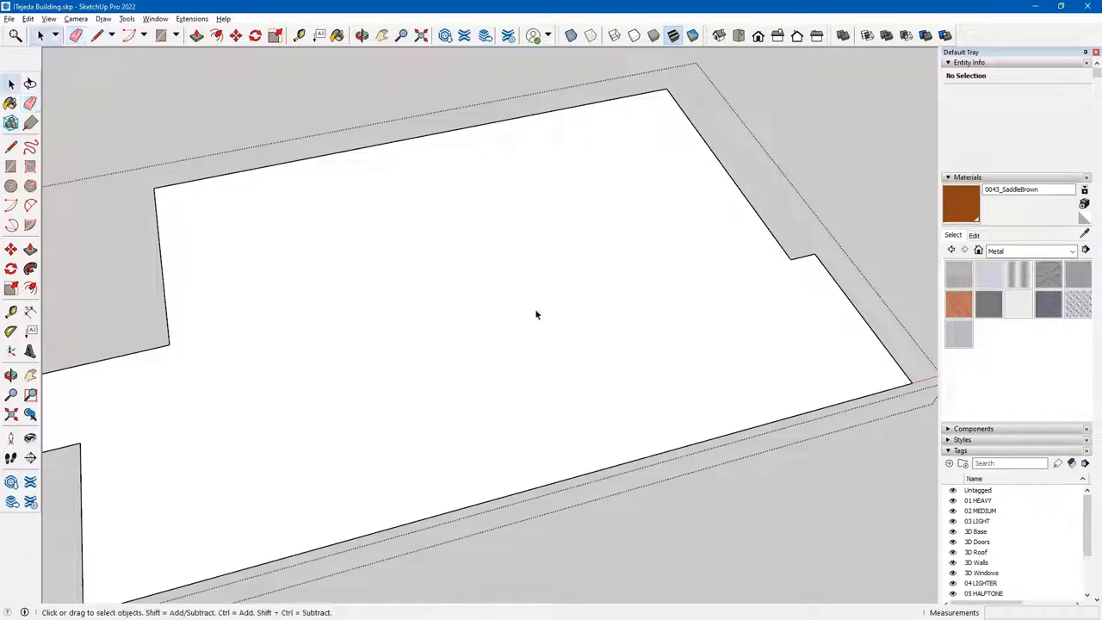
middle_click_drag(543, 344, 626, 272)
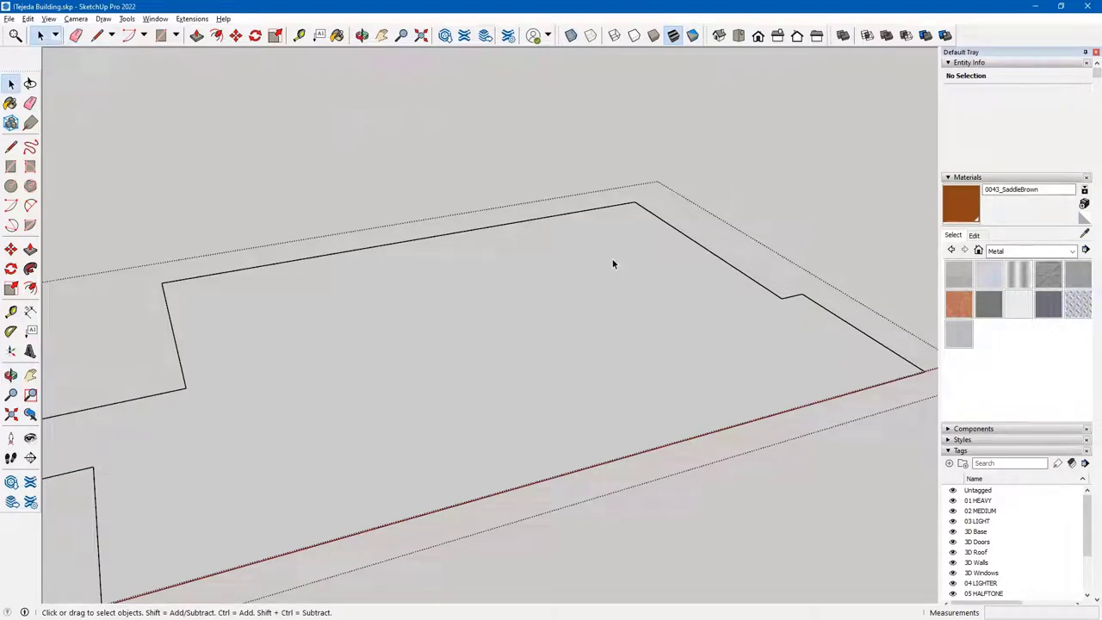
key("p")
left_click(572, 329)
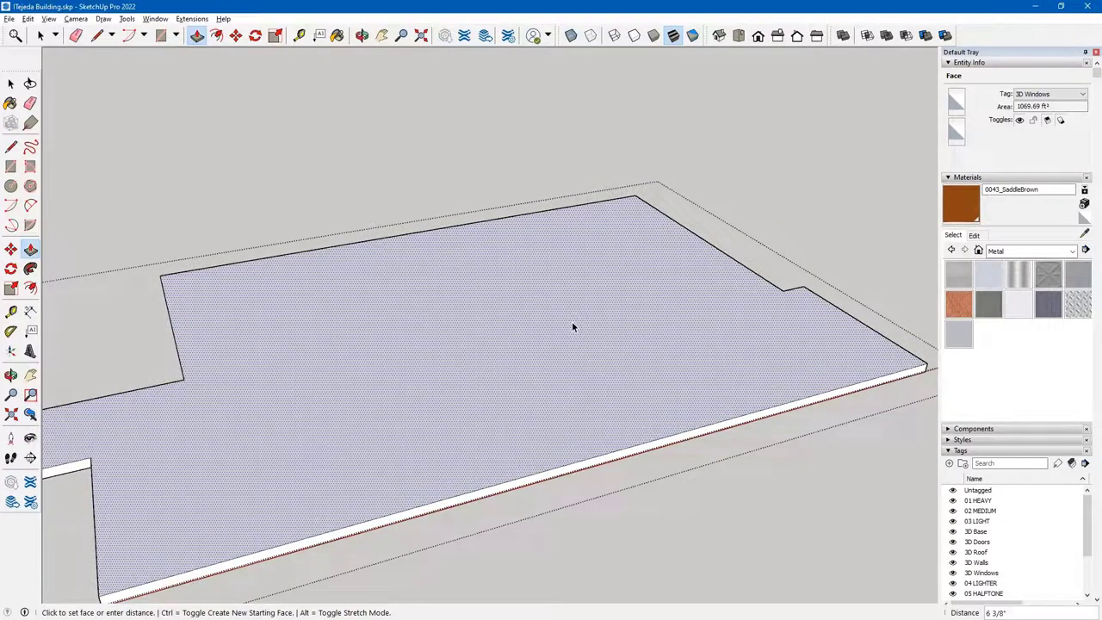
type("1")
key("Return")
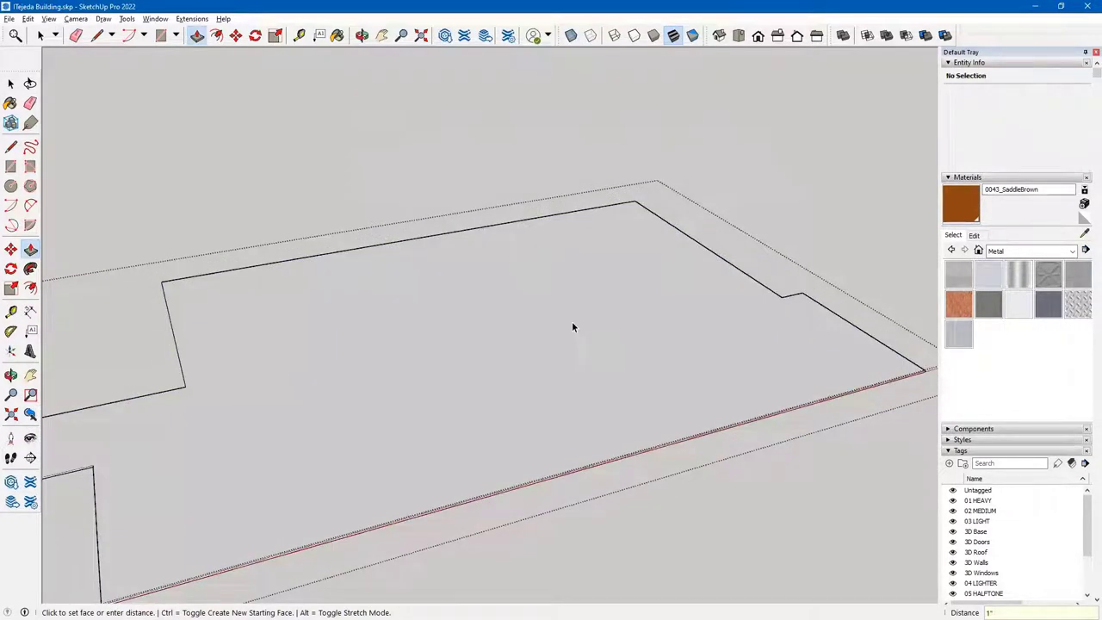
key("space")
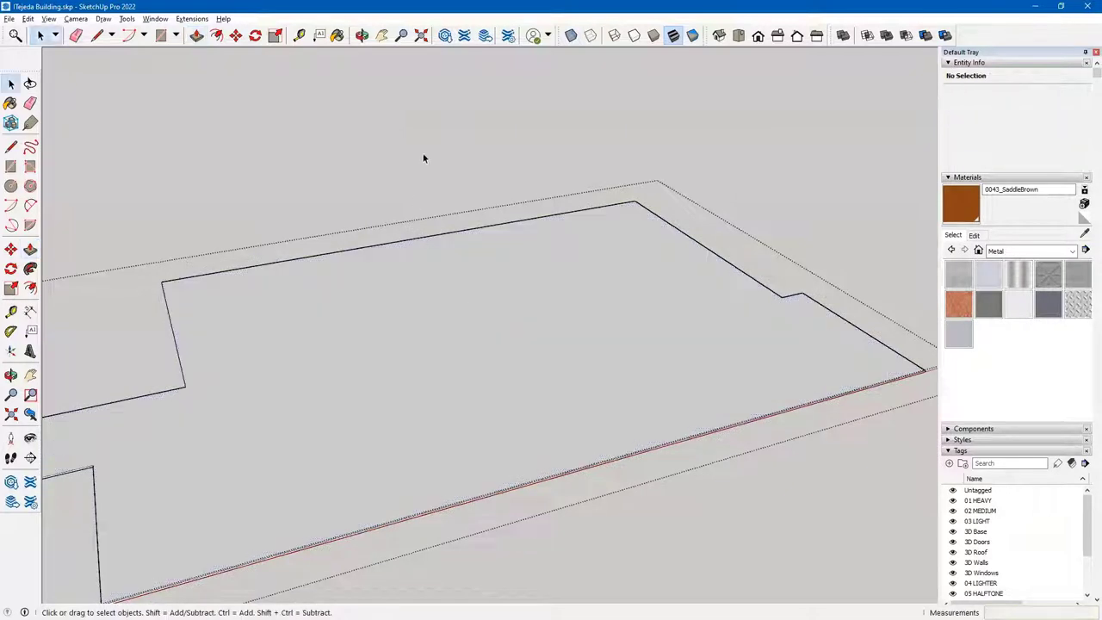
key("Escape")
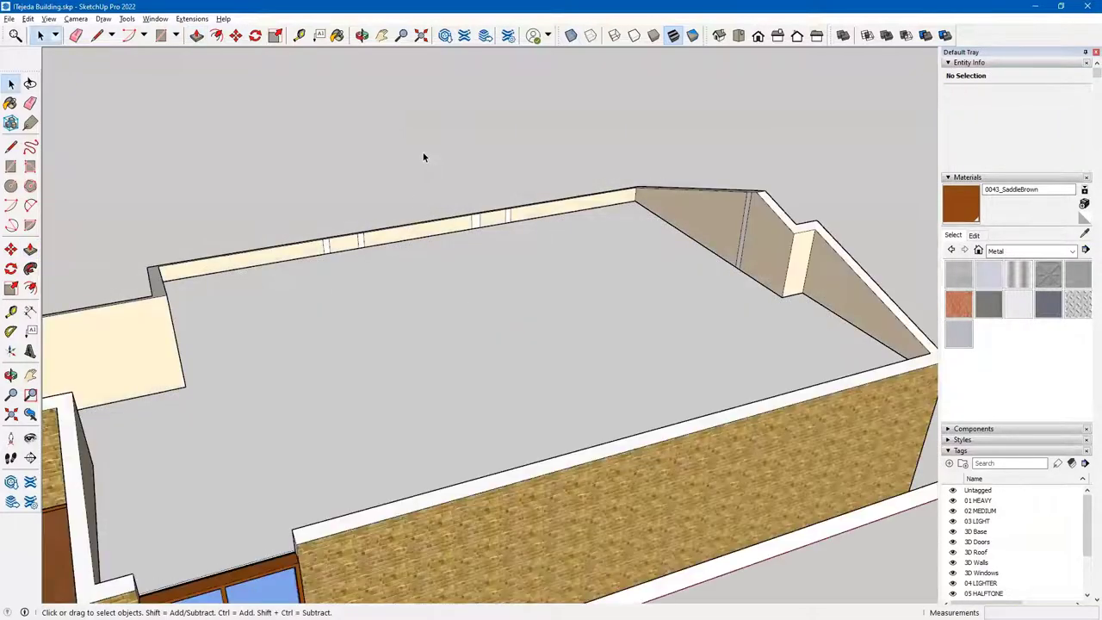
- Unhide the last hidden geometry to bring back the building's roof
left_click(28, 18)
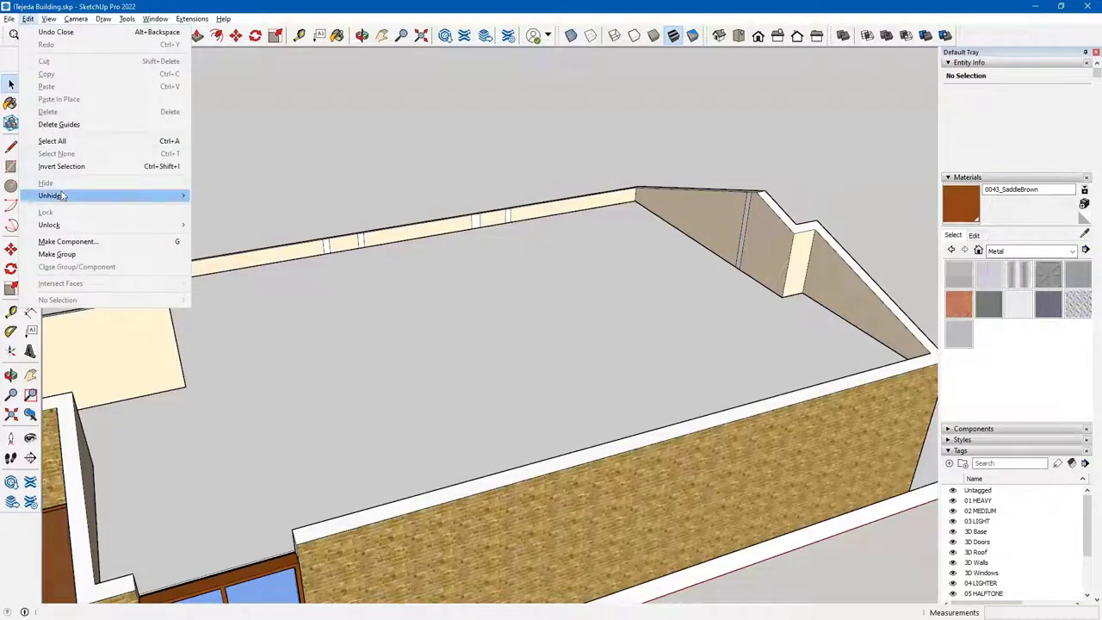
mouse_move(62, 196)
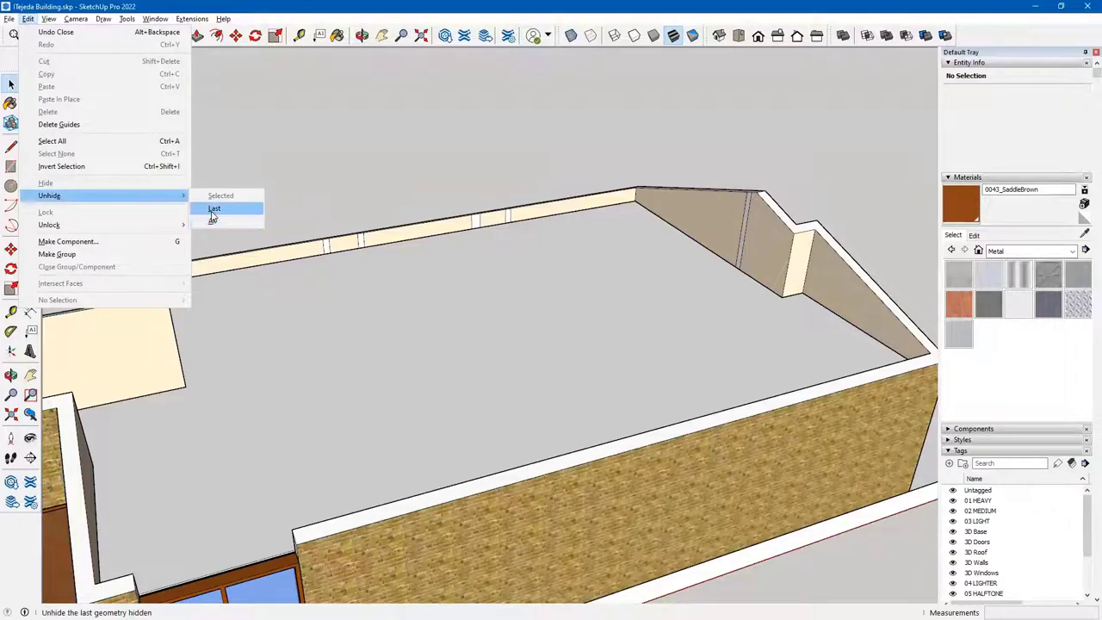
left_click(212, 211)
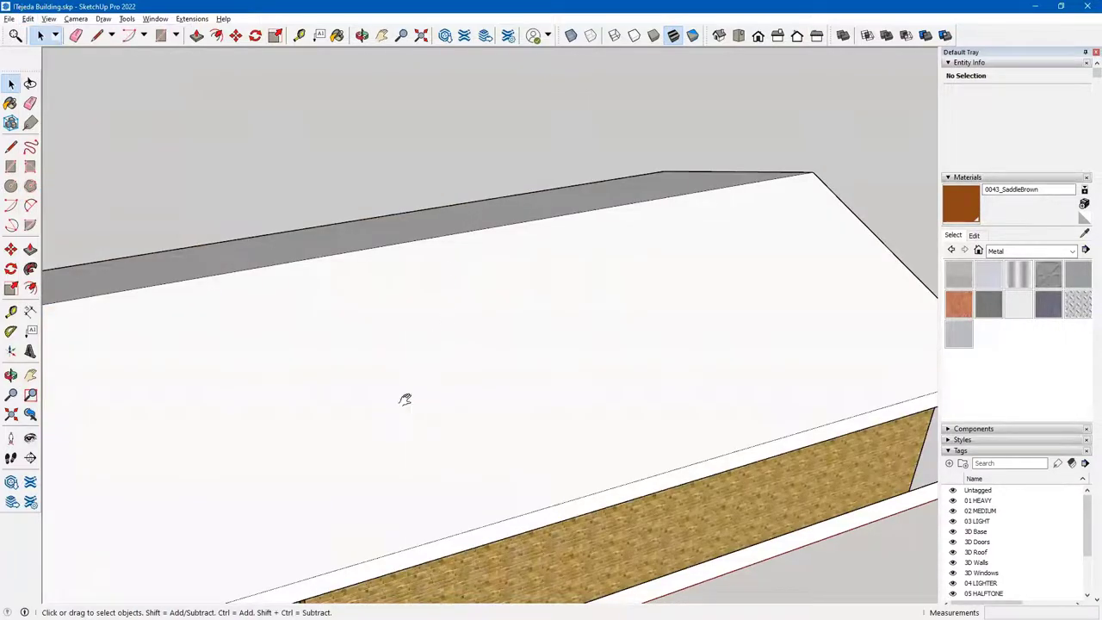
- Bring the camera through the large window into the building to view the partition walls and kitchen area
middle_click_drag(404, 400, 590, 178, "shift")
middle_click_drag(452, 497, 473, 340)
scroll(466, 326, "up", 6)
scroll(493, 277, "up", 8)
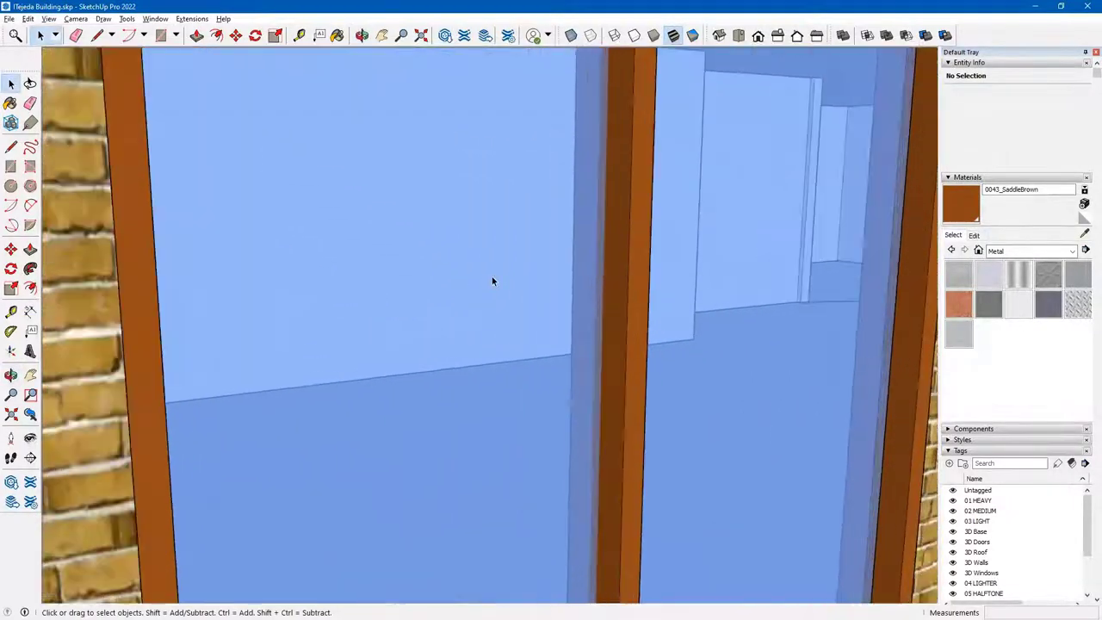
scroll(493, 279, "up", 1)
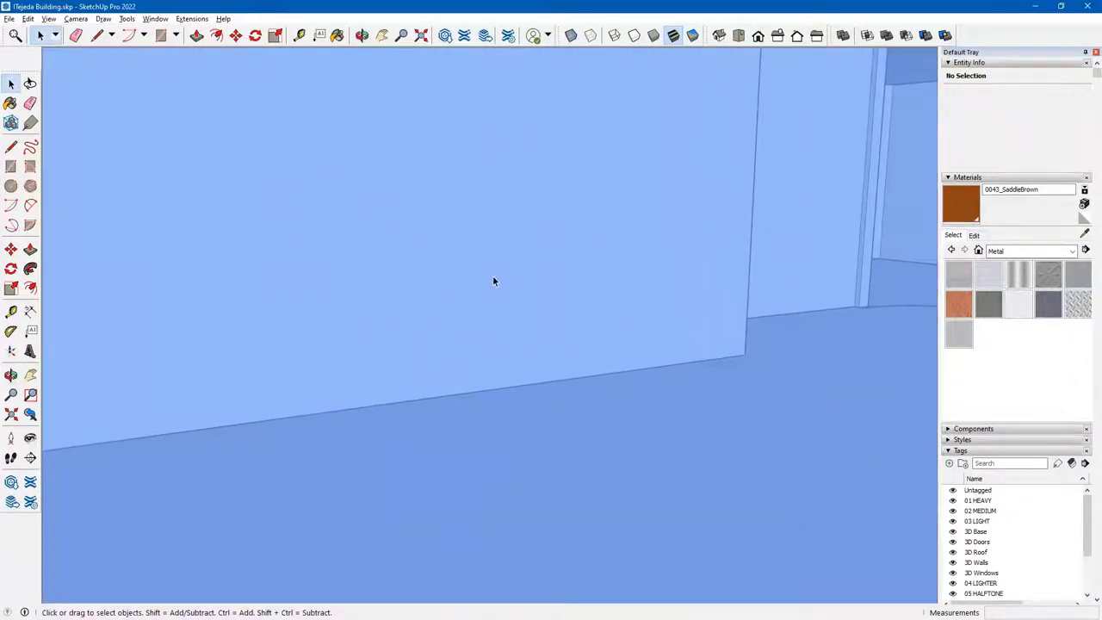
scroll(495, 276, "up", 2)
scroll(600, 174, "up", 2)
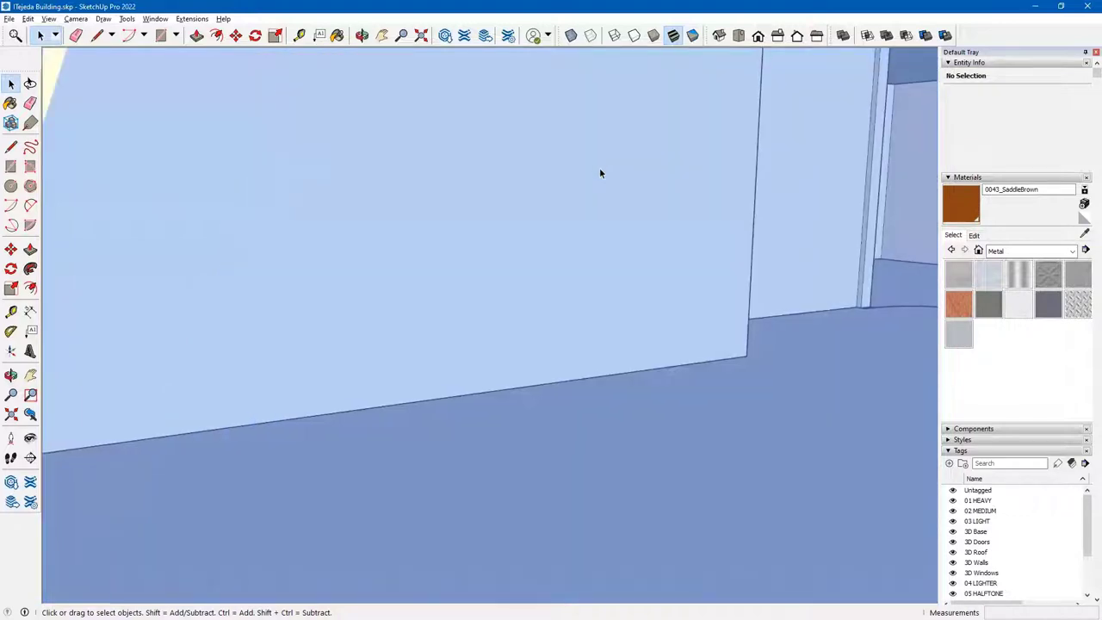
middle_click_drag(601, 173, 560, 275)
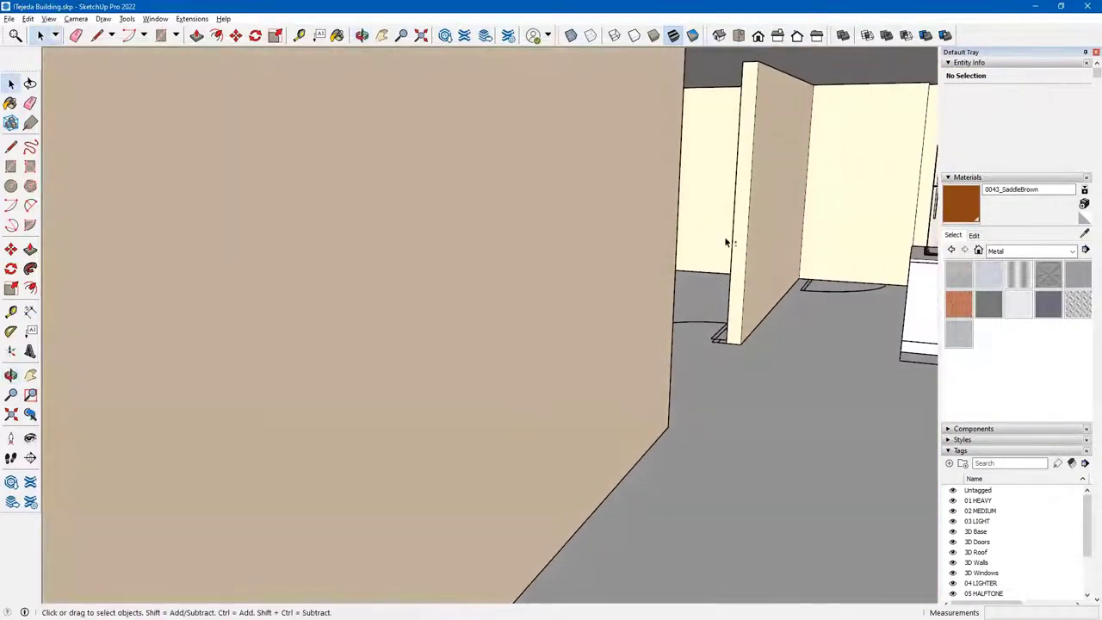
middle_click_drag(729, 241, 314, 237)
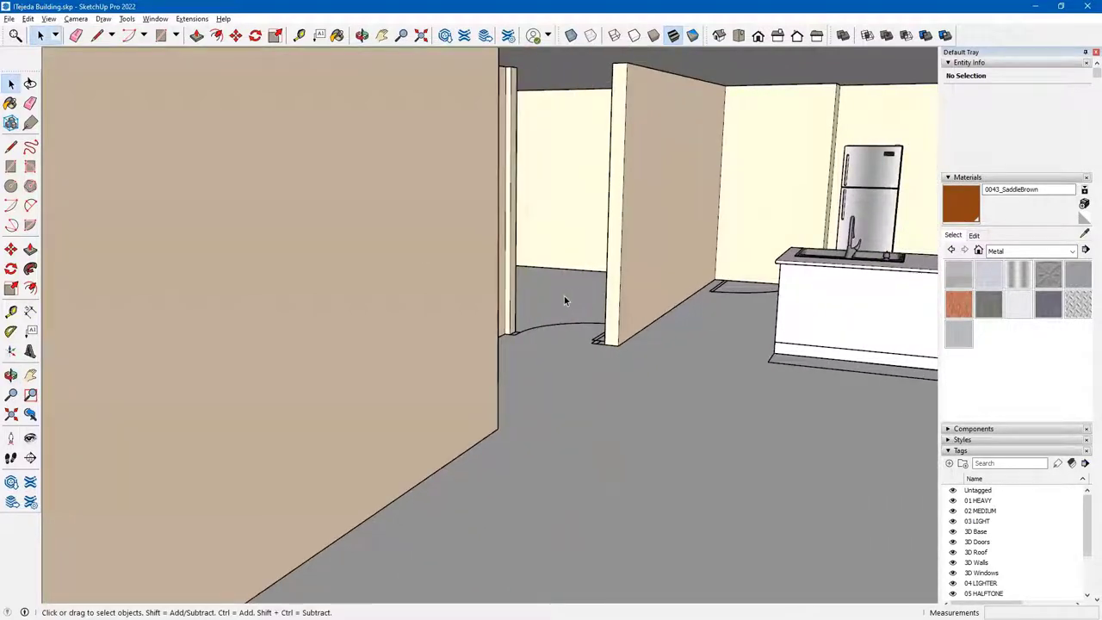
- Use Look Around to turn the camera up toward the ceiling and kitchen from inside the building
left_click(30, 437)
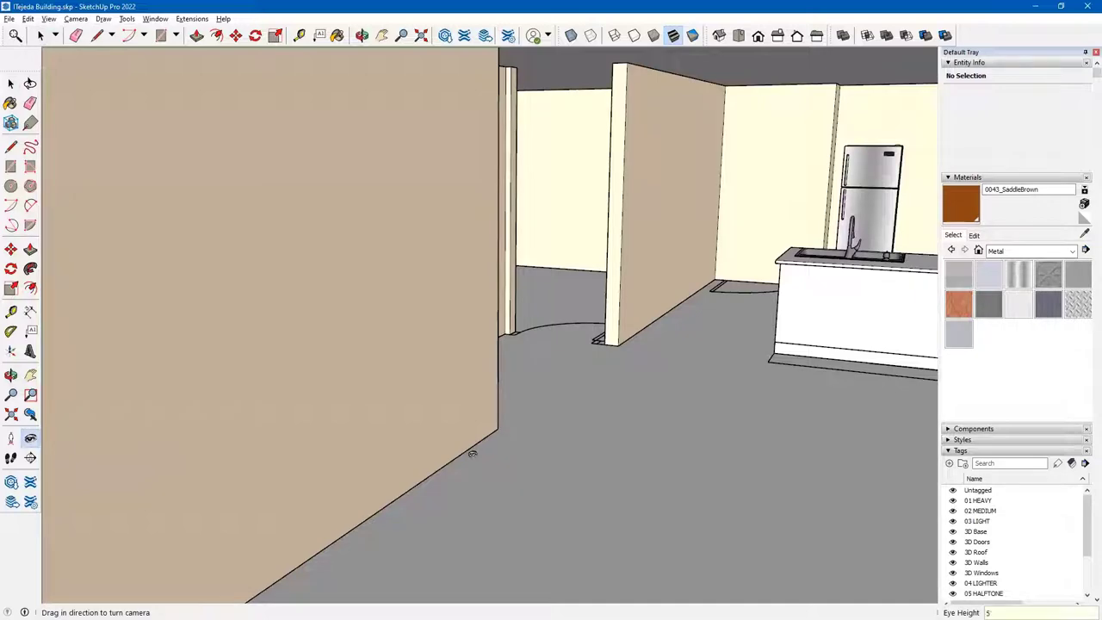
scroll(473, 454, "down", 3)
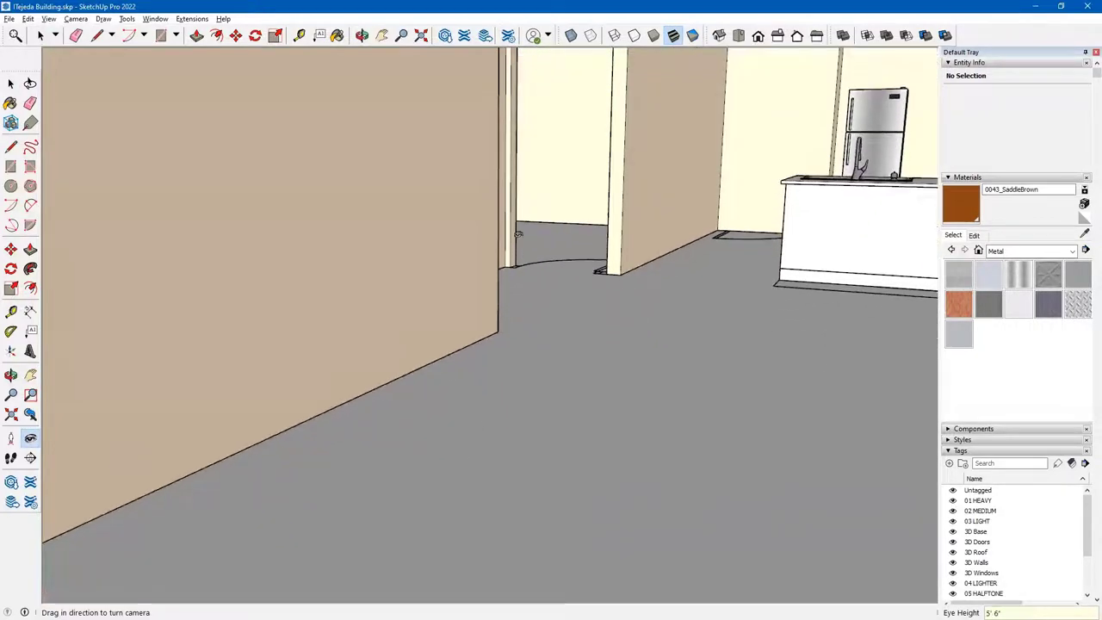
left_click_drag(518, 234, 562, 160)
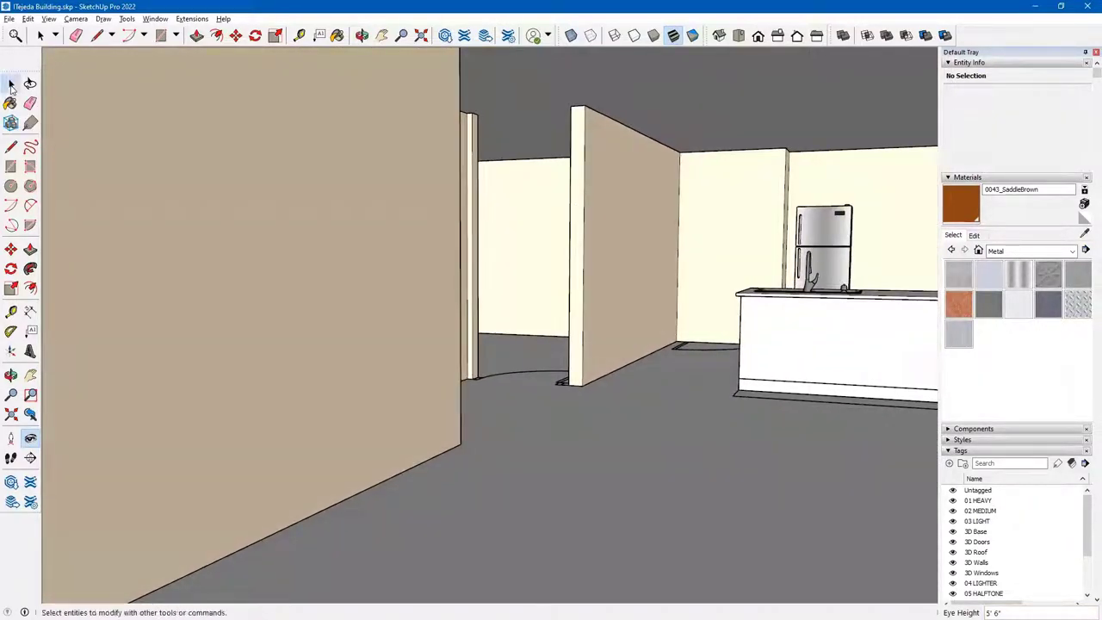
left_click(11, 83)
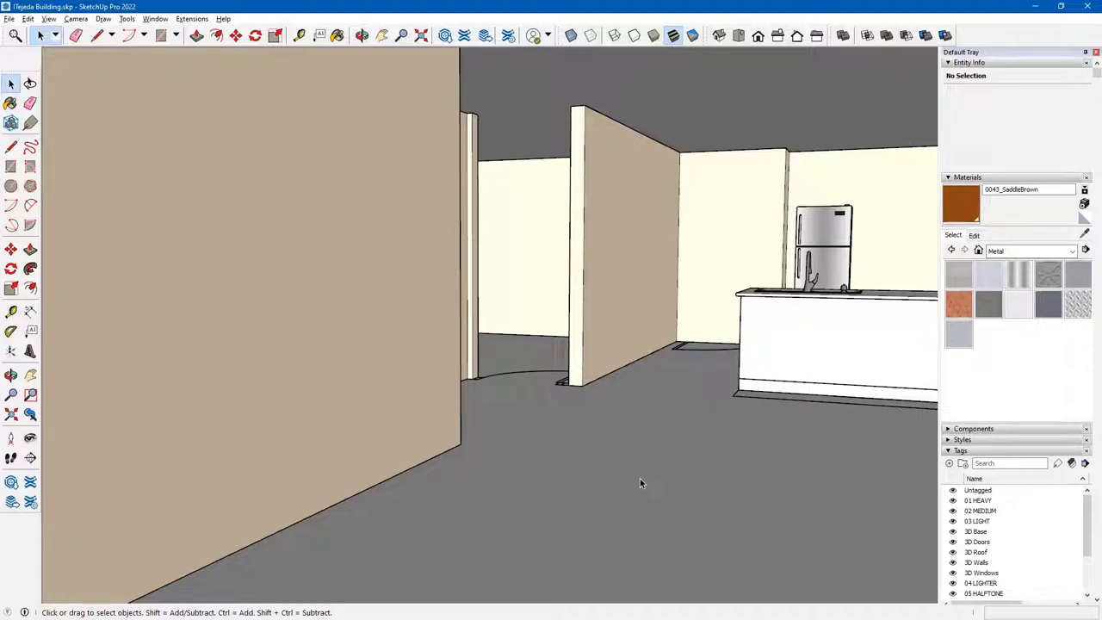
- Turn off hiding the rest of the model while editing the base slab group, and close the group
scroll(640, 483, "down", 3)
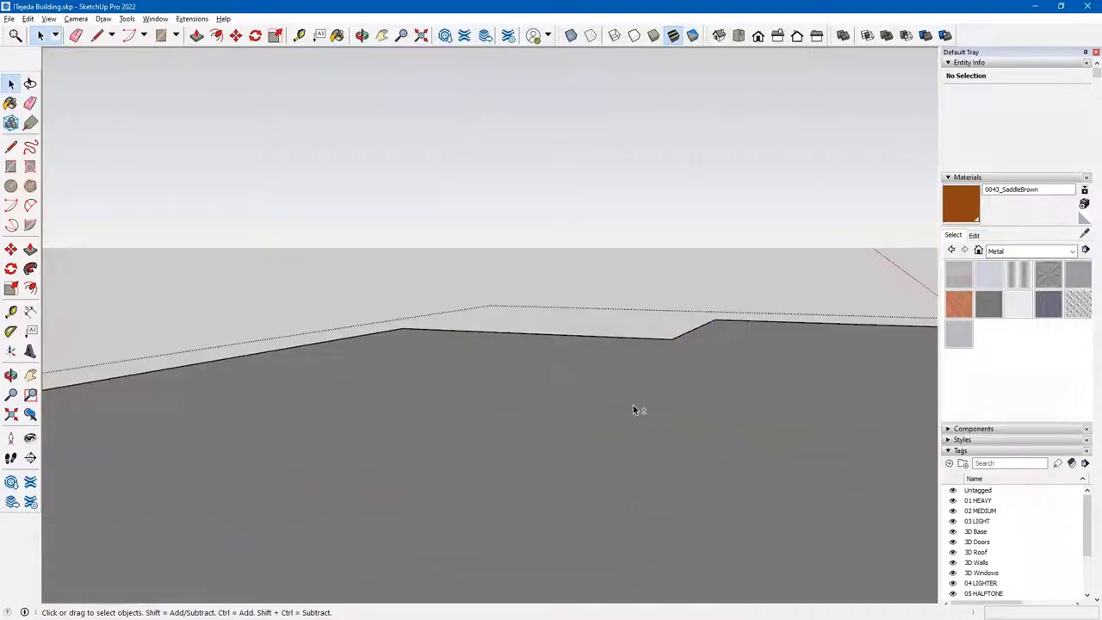
middle_click_drag(632, 410, 529, 357)
key("space")
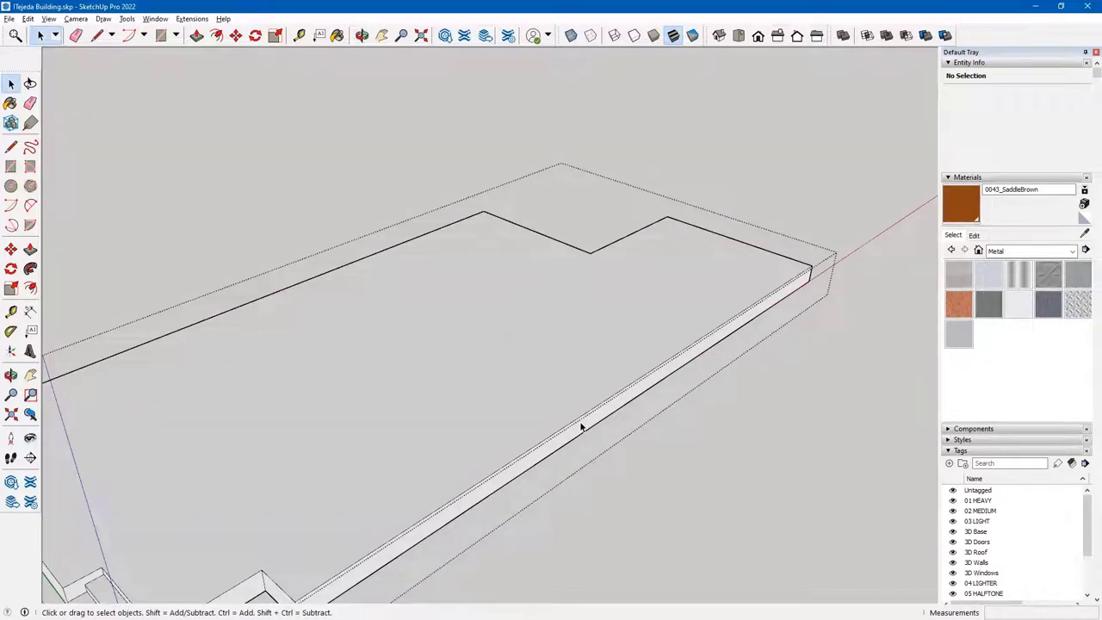
left_click(49, 19)
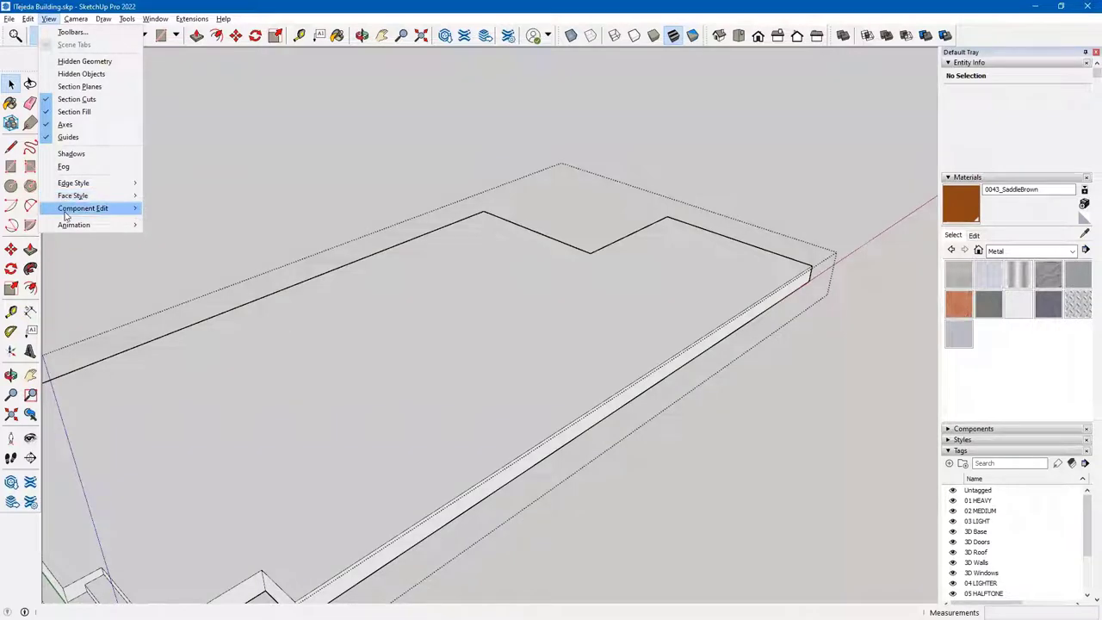
left_click(160, 208)
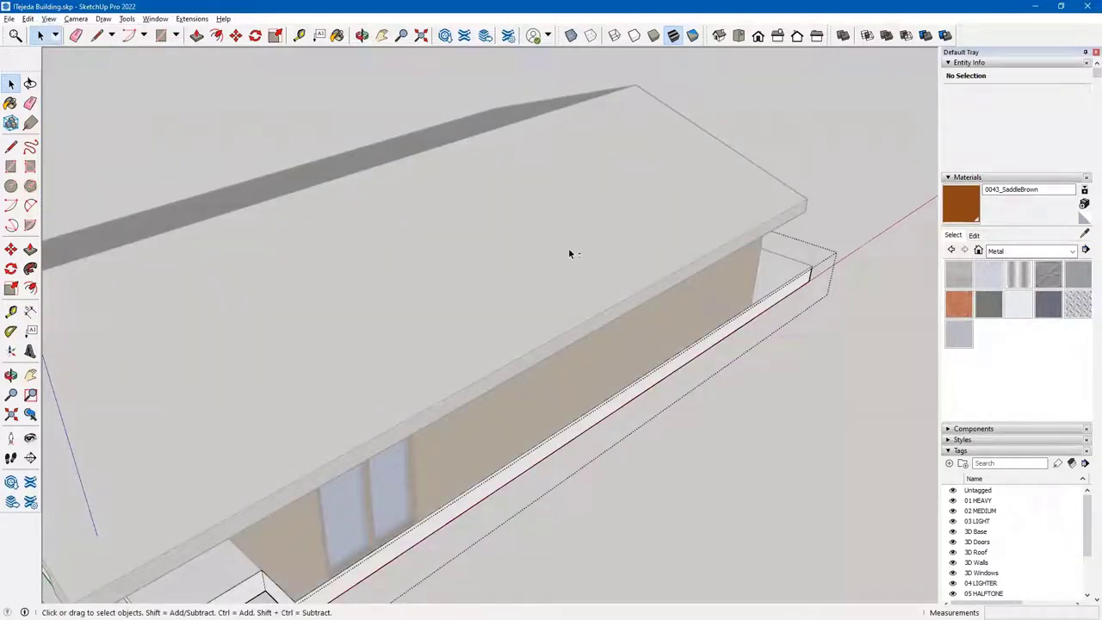
middle_click_drag(571, 251, 637, 356)
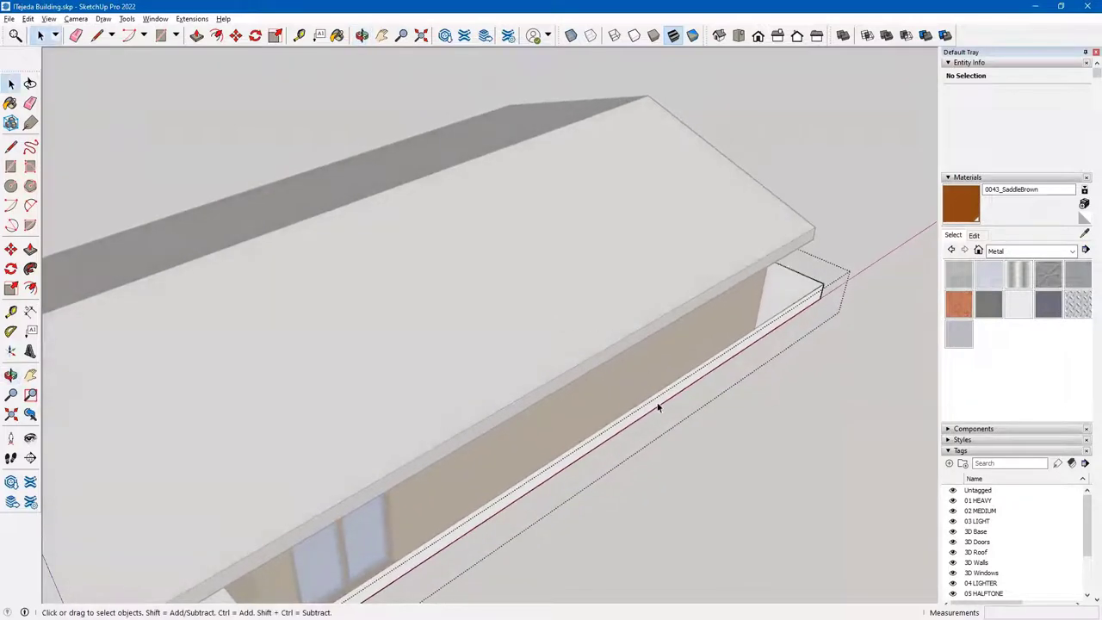
left_click(780, 506)
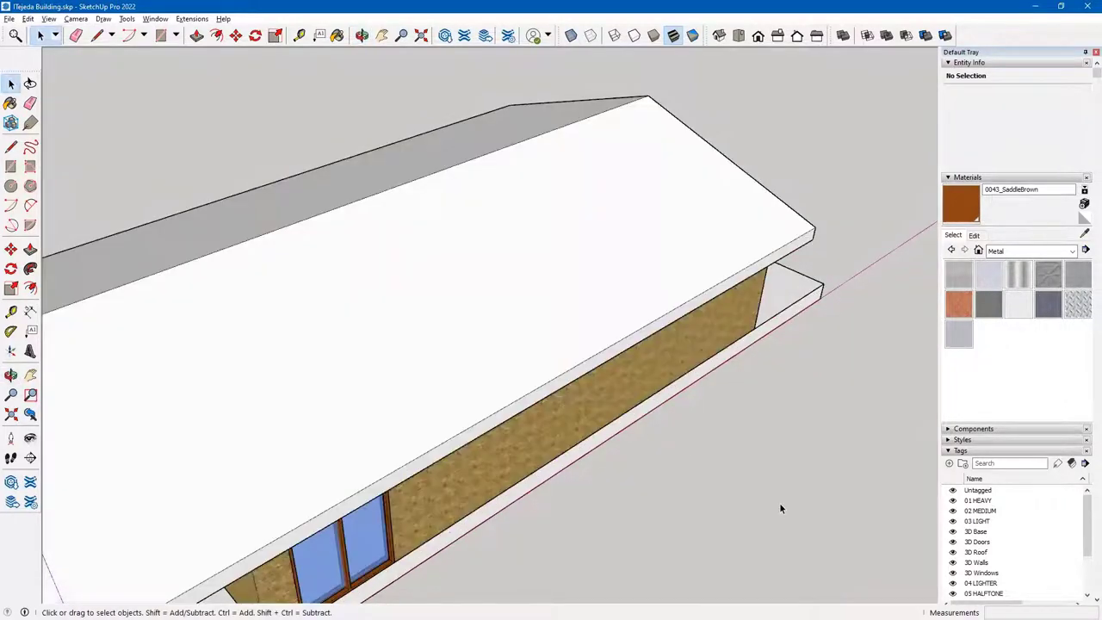
- Hide the roof group and the ceiling group to expose the interior from above
left_click(800, 223)
right_click(801, 223)
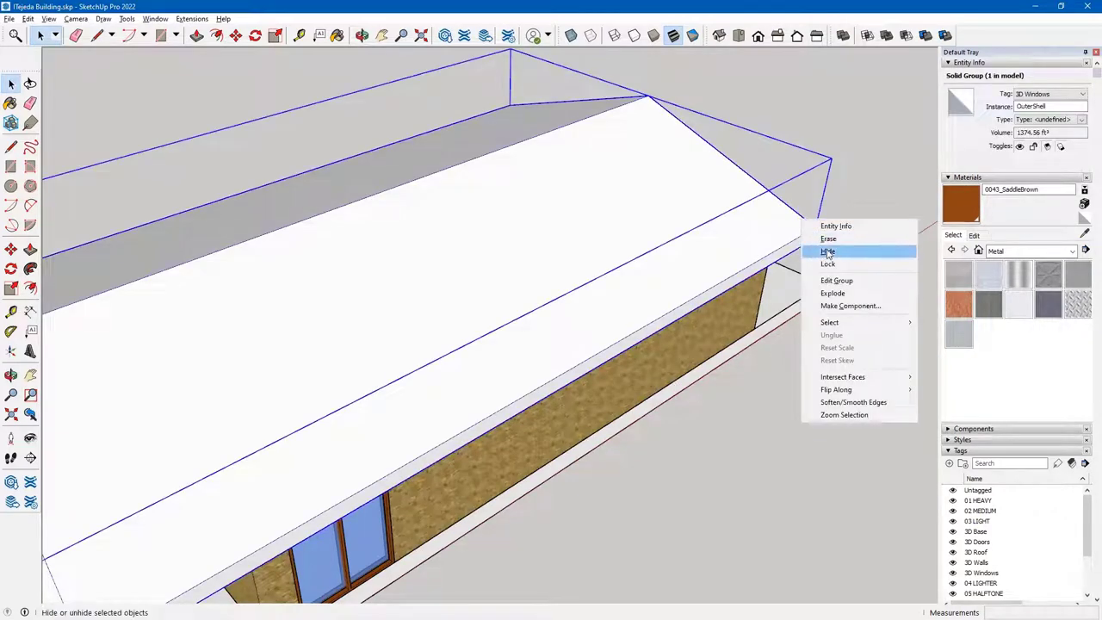
left_click(827, 250)
left_click(602, 226)
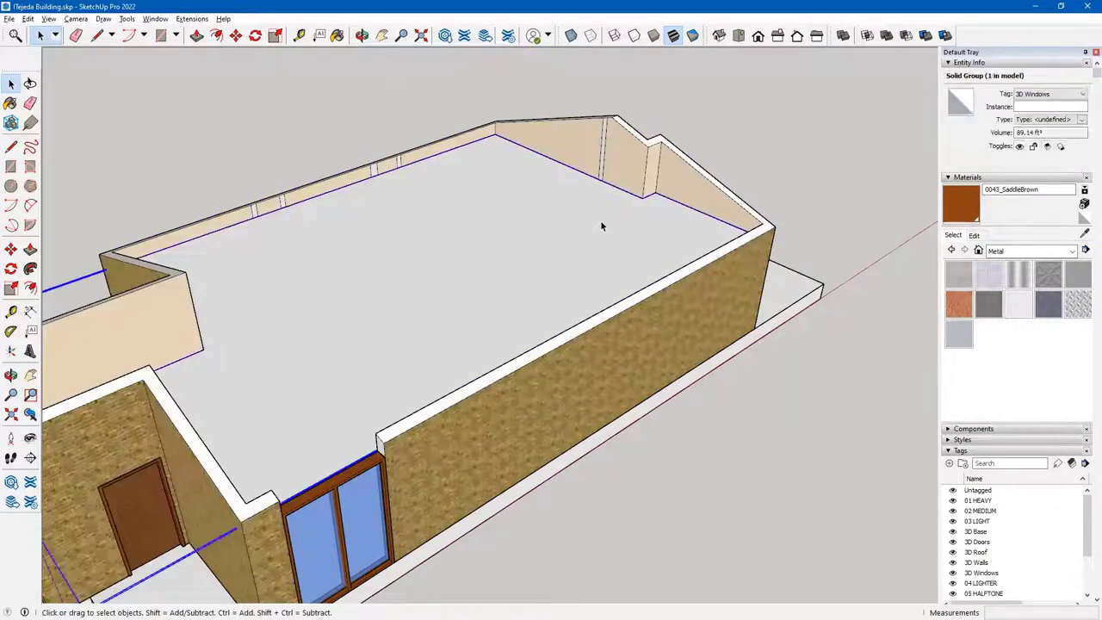
right_click(603, 224)
left_click(633, 254)
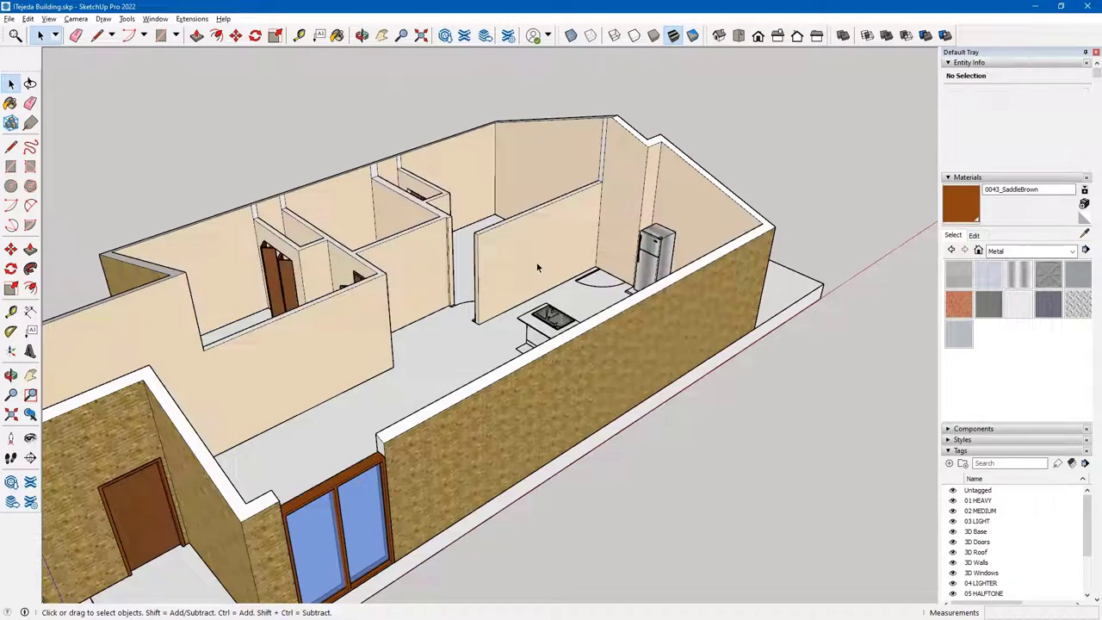
- Hide the imported DWG floor-plan component lying on the floor
middle_click_drag(522, 229, 676, 296)
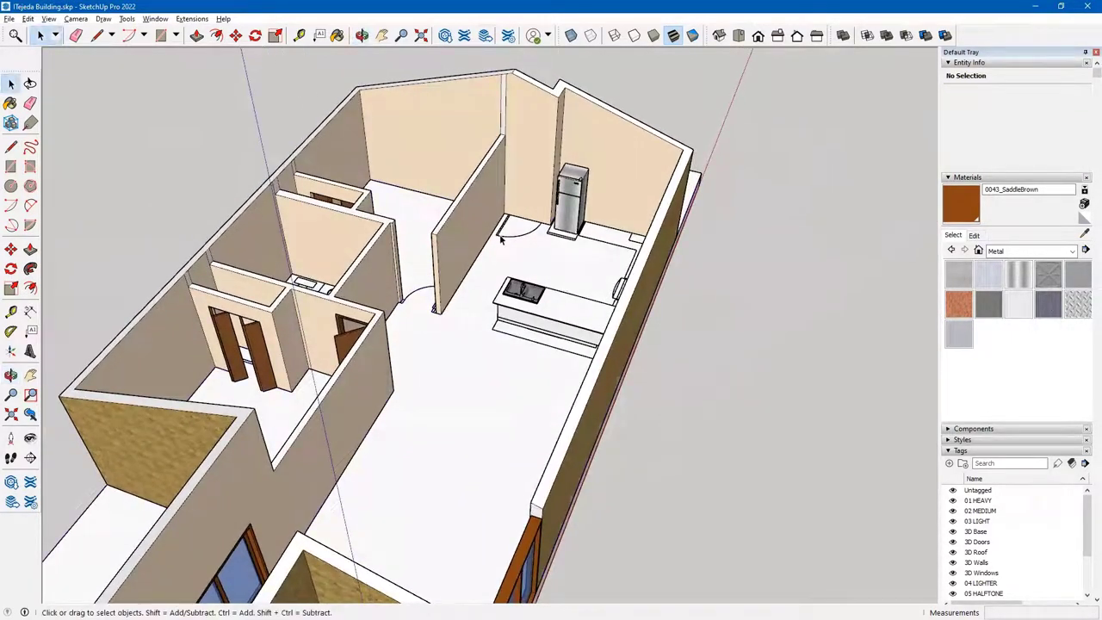
left_click(500, 240)
right_click(500, 240)
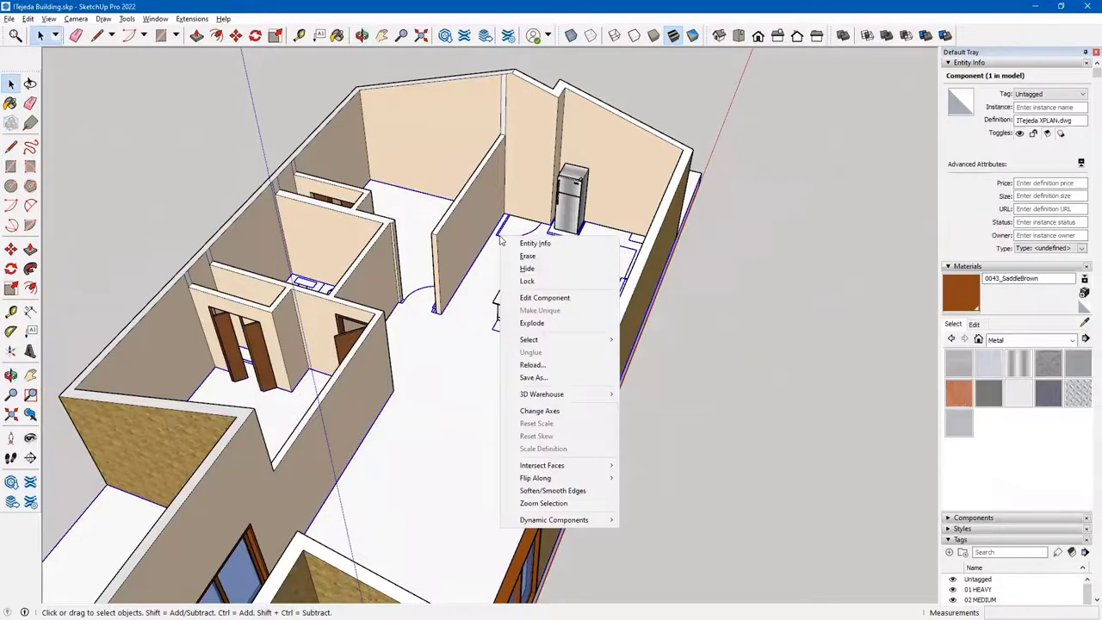
left_click(528, 268)
- Open the base slab group and draw floor lines along the kitchen partition, across to the outer wall and along that wall to its far corner
middle_click_drag(492, 349, 413, 384)
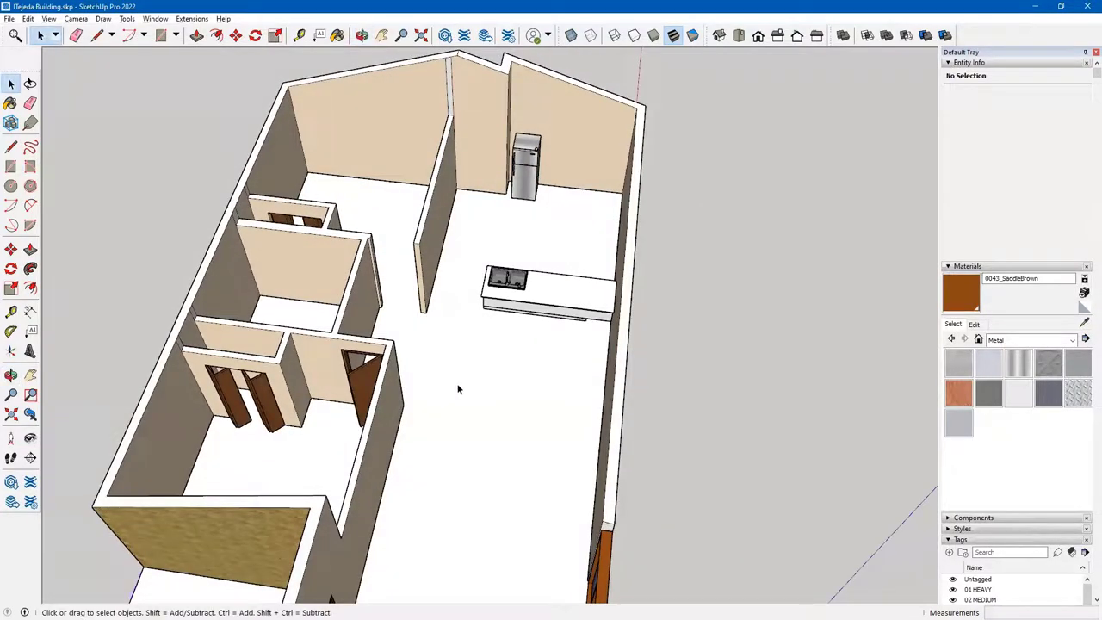
key("alt+h")
middle_click_drag(494, 286, 422, 313)
scroll(419, 273, "up", 3)
scroll(423, 313, "up", 2)
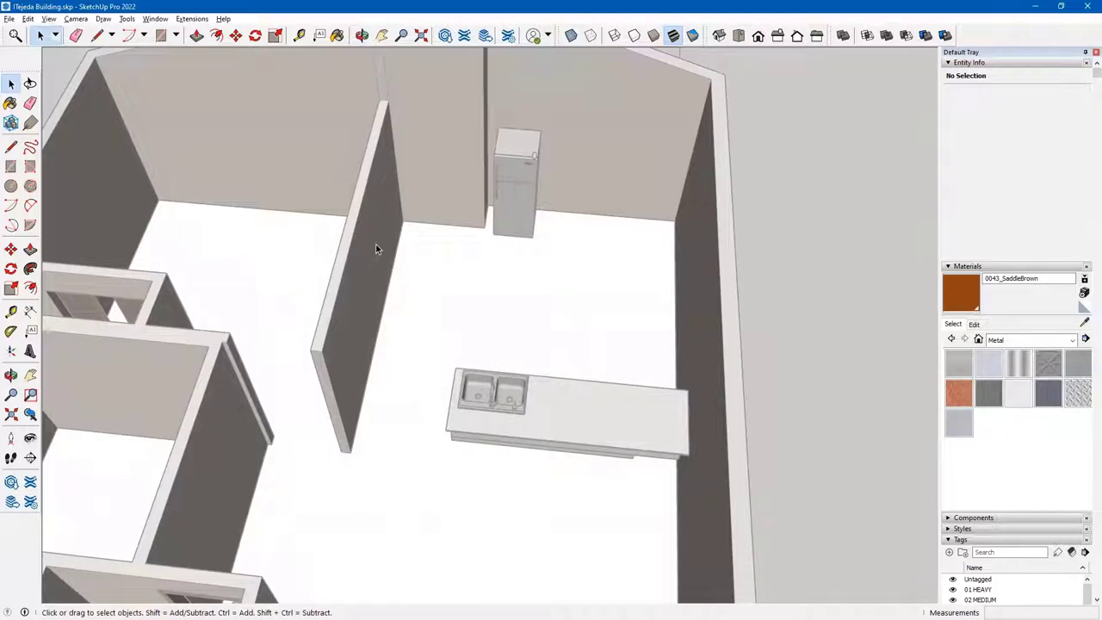
left_click(10, 147)
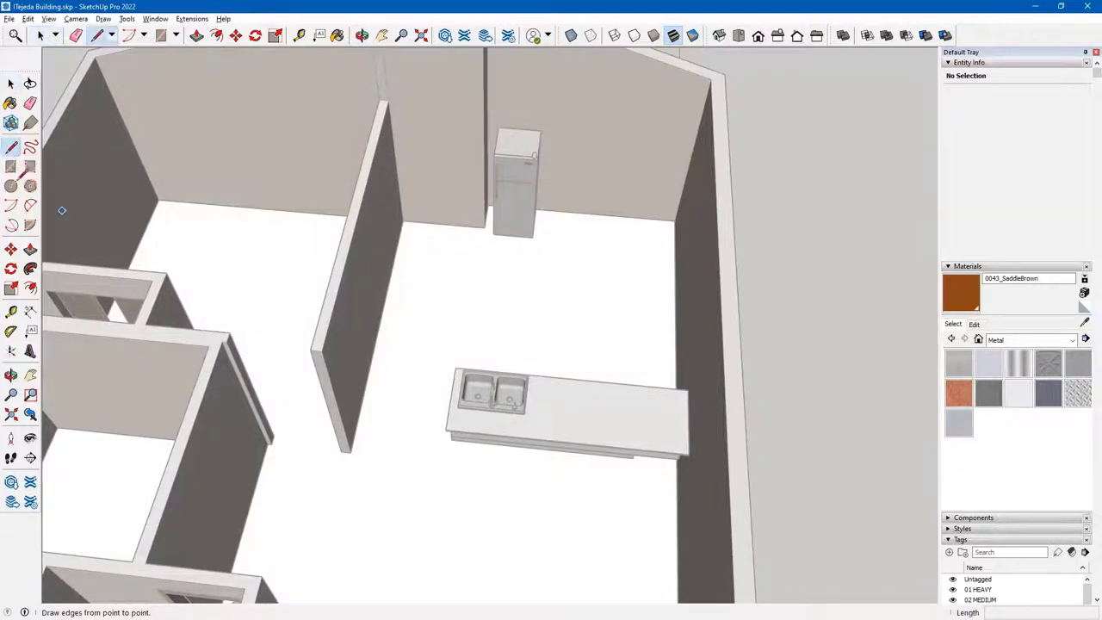
left_click(402, 222)
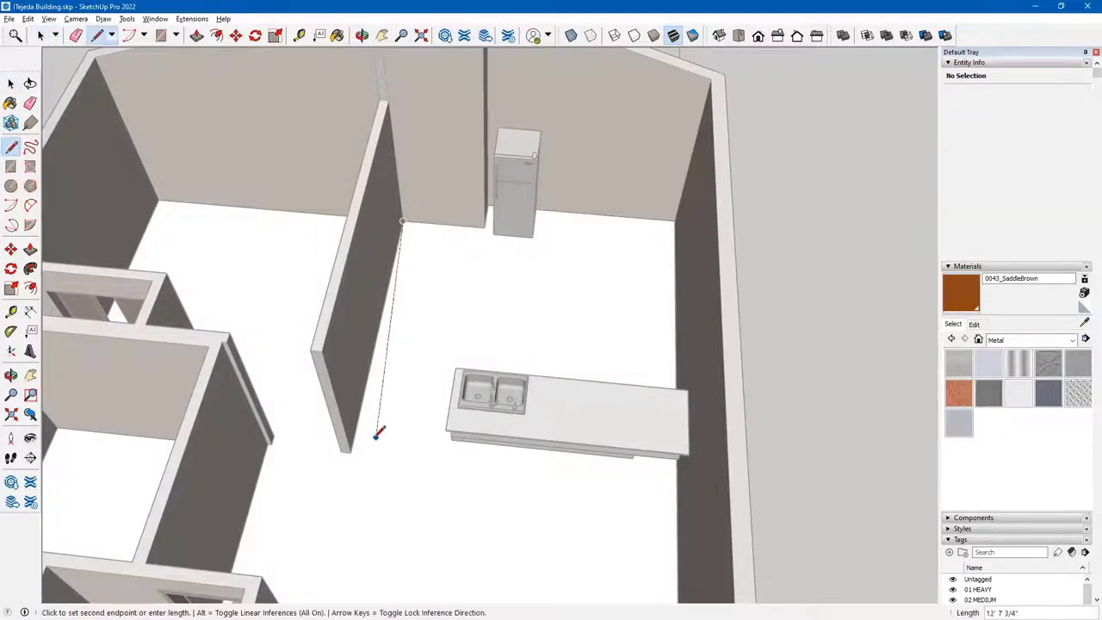
left_click(350, 451)
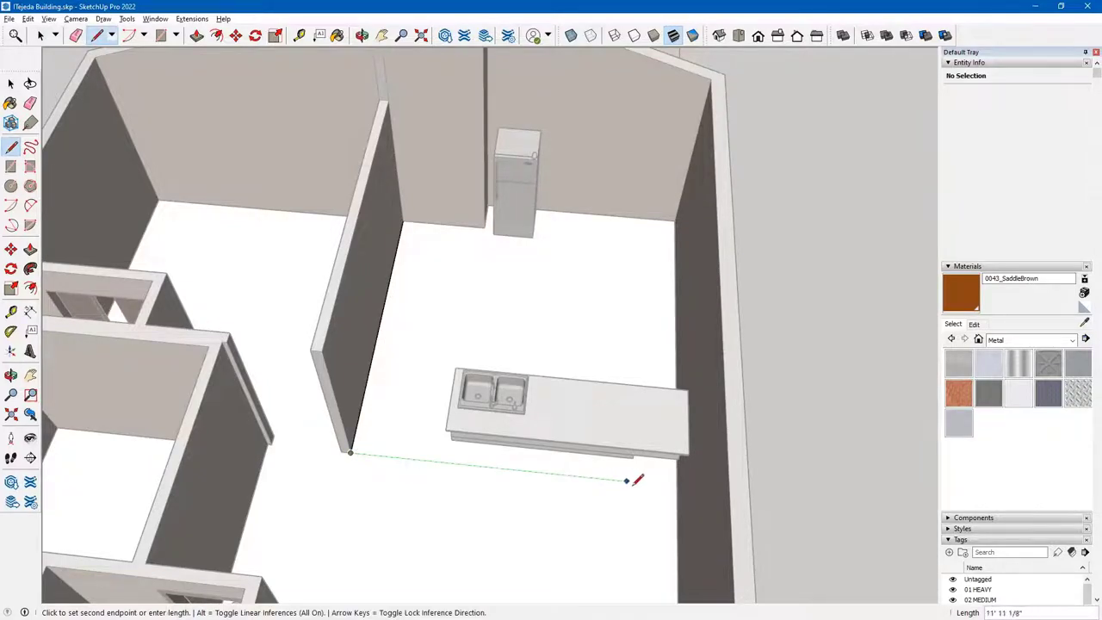
left_click(676, 486)
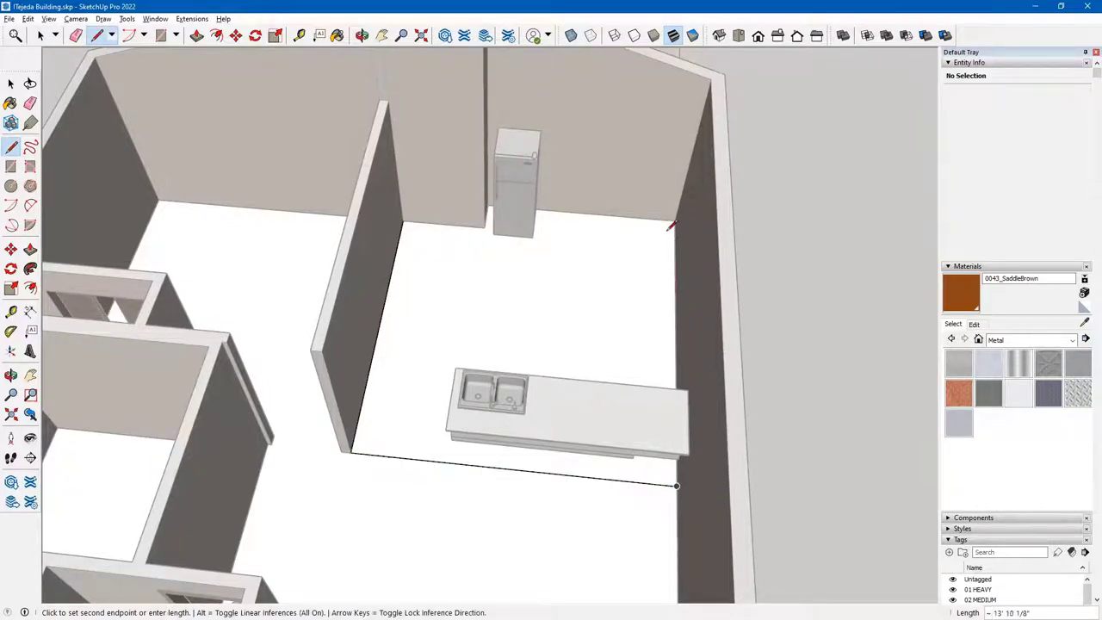
left_click(674, 221)
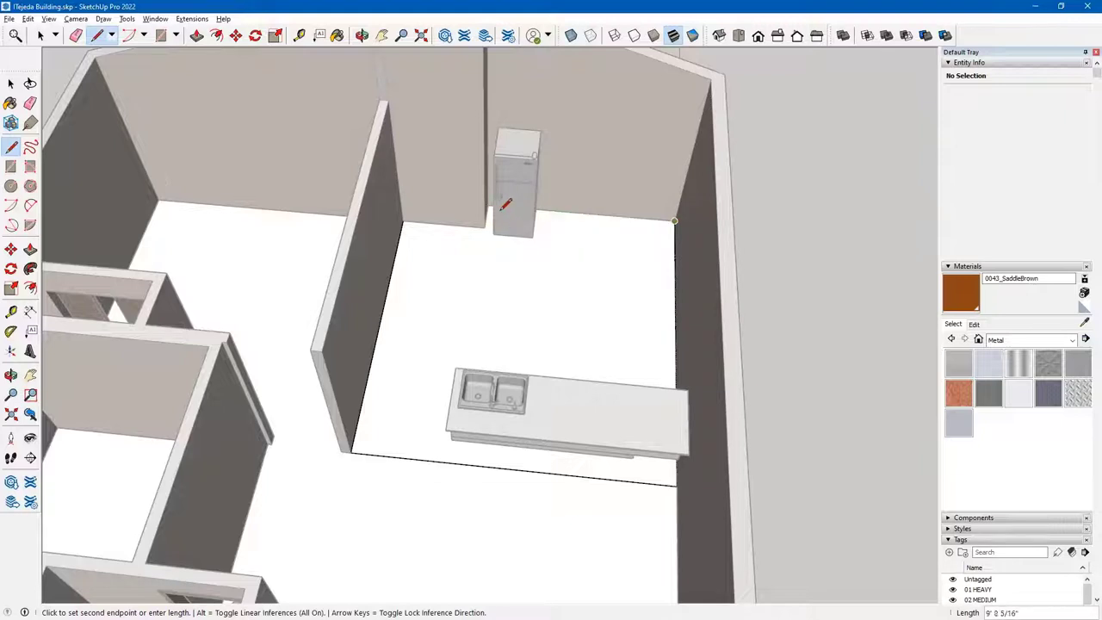
- Close the kitchen floor outline along the back wall, following the wall offset beside the refrigerator back to the partition corner
middle_click_drag(517, 216, 495, 297)
scroll(492, 289, "up", 5)
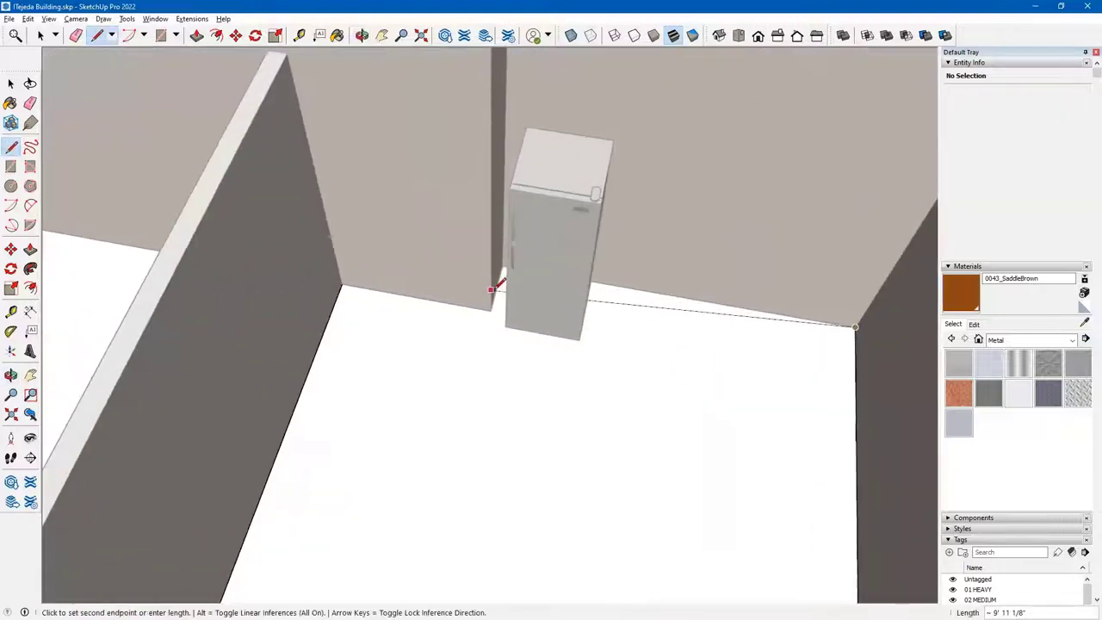
scroll(495, 285, "up", 2)
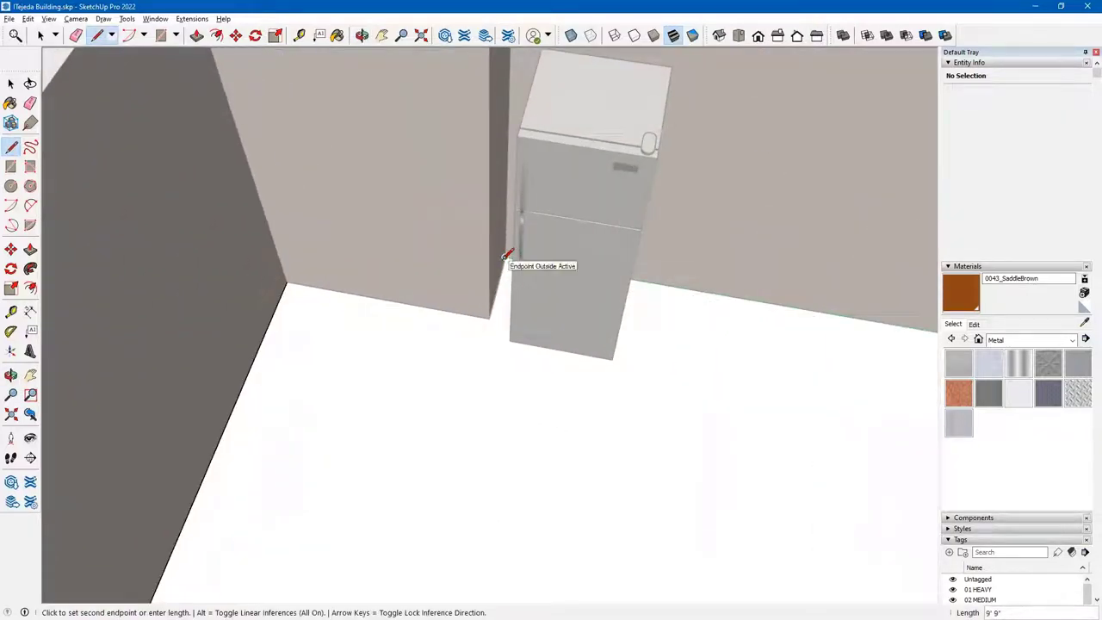
left_click(505, 256)
left_click(488, 317)
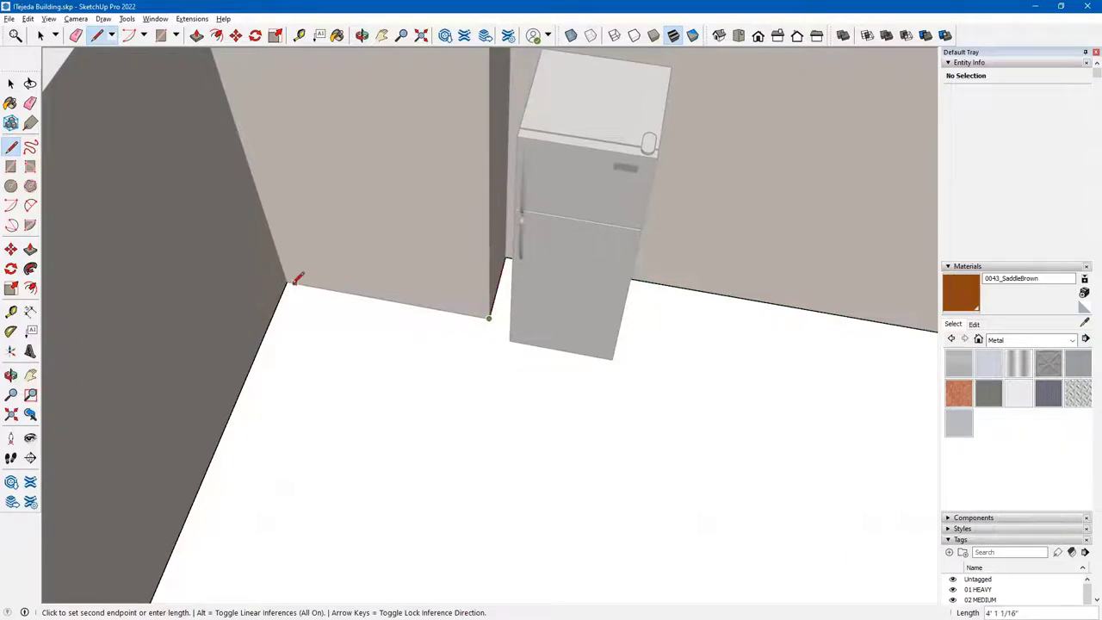
left_click(295, 280)
scroll(503, 368, "down", 4)
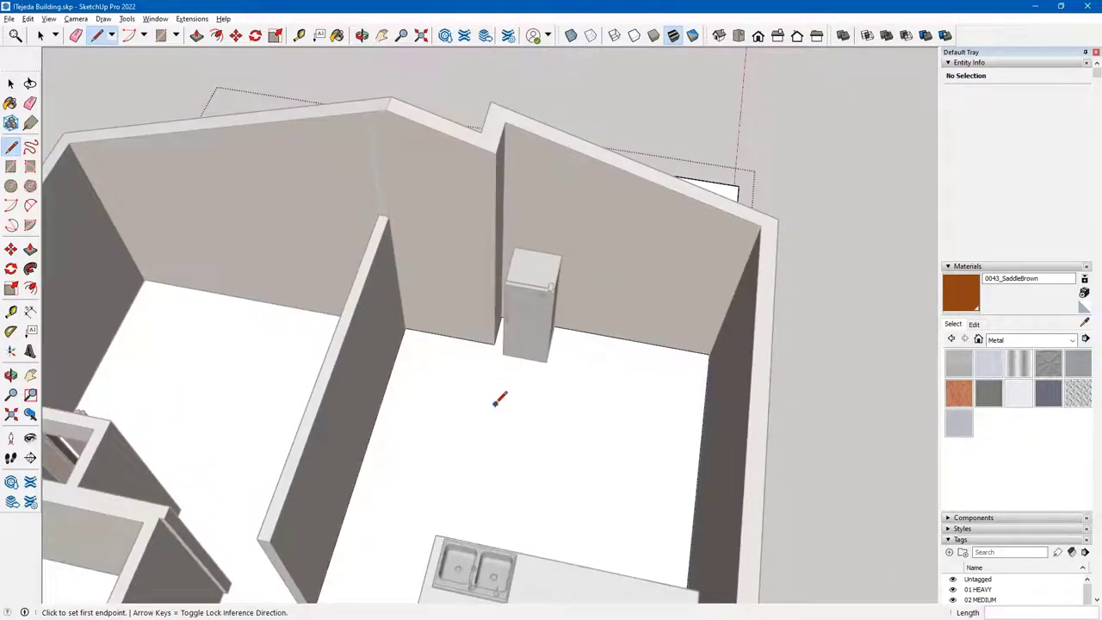
scroll(491, 422, "down", 2)
middle_click_drag(484, 435, 522, 247)
key("space")
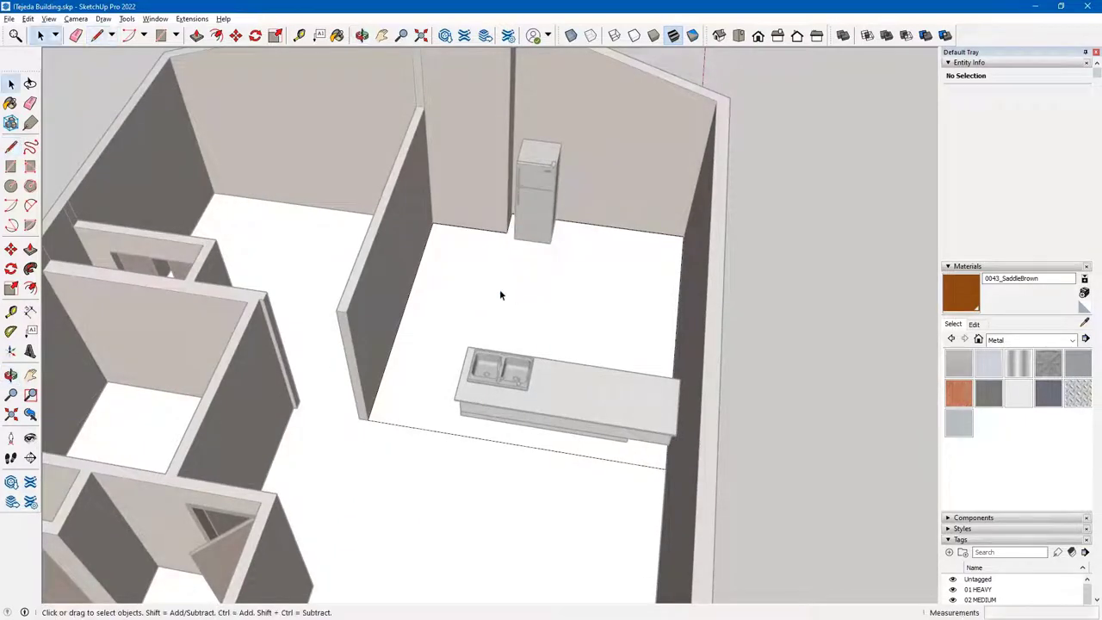
- Paint the kitchen floor face with the Wood Floor Light material and close the base slab group
left_click(500, 294)
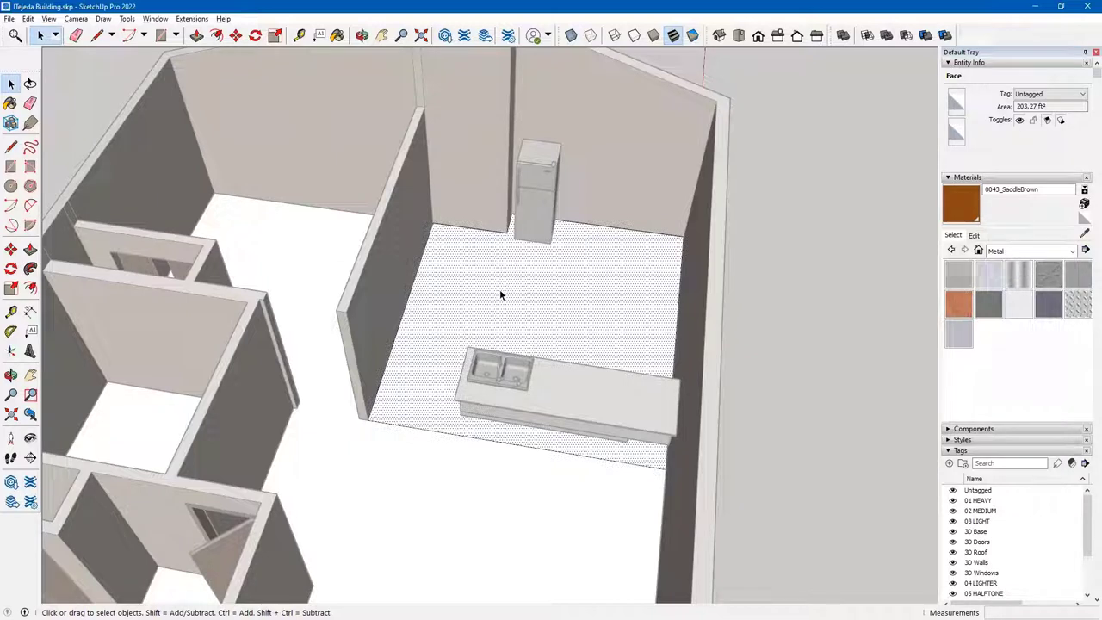
left_click(1072, 251)
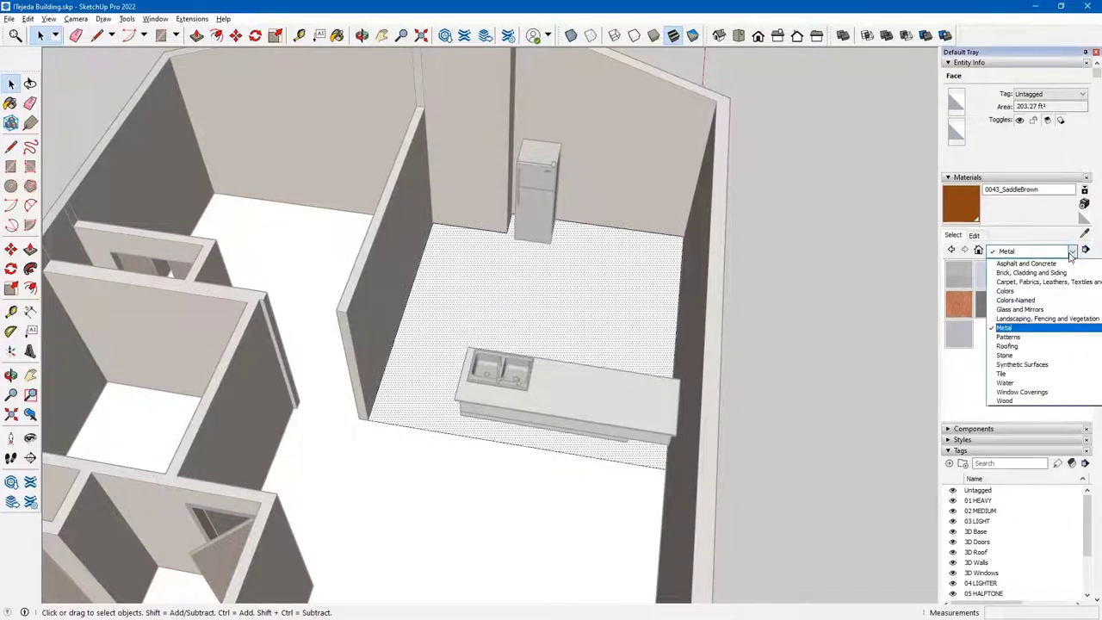
left_click(1007, 401)
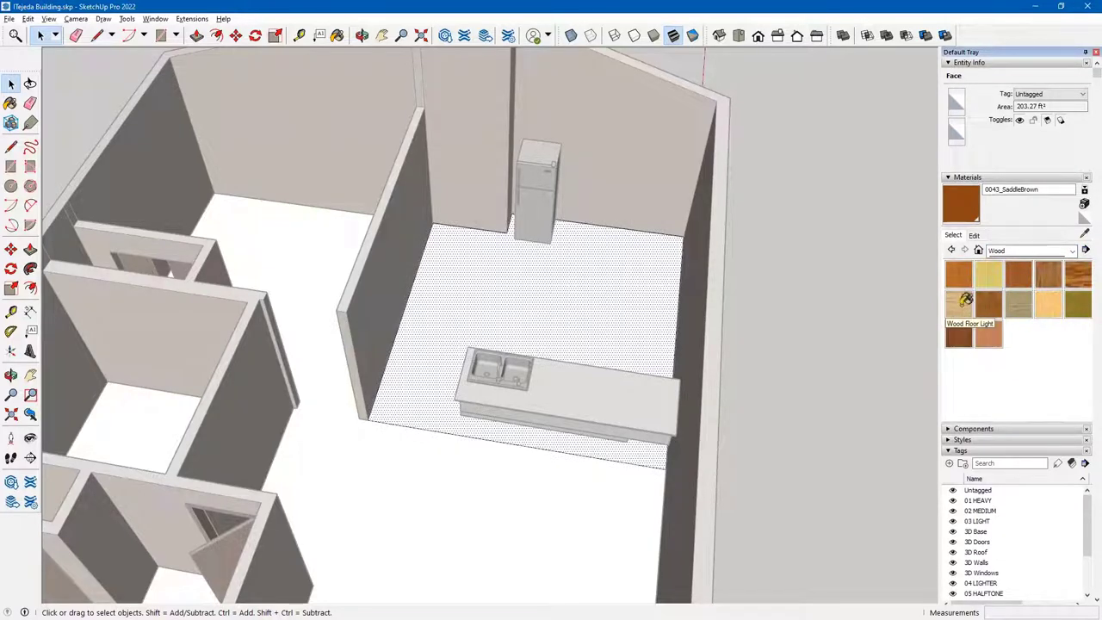
left_click(961, 306)
left_click(561, 305)
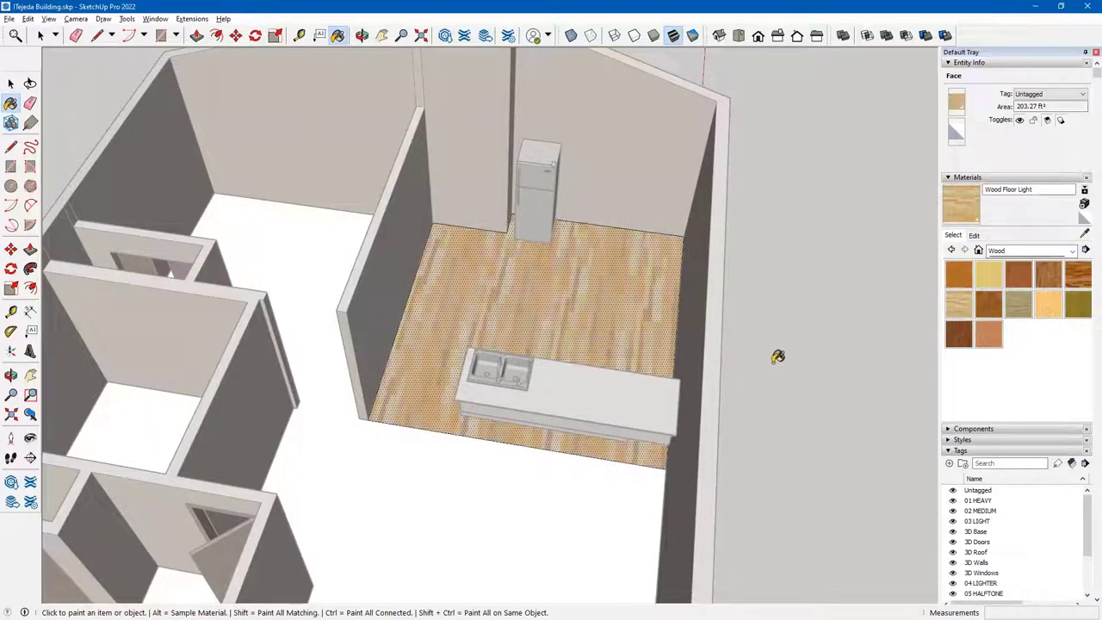
key("space")
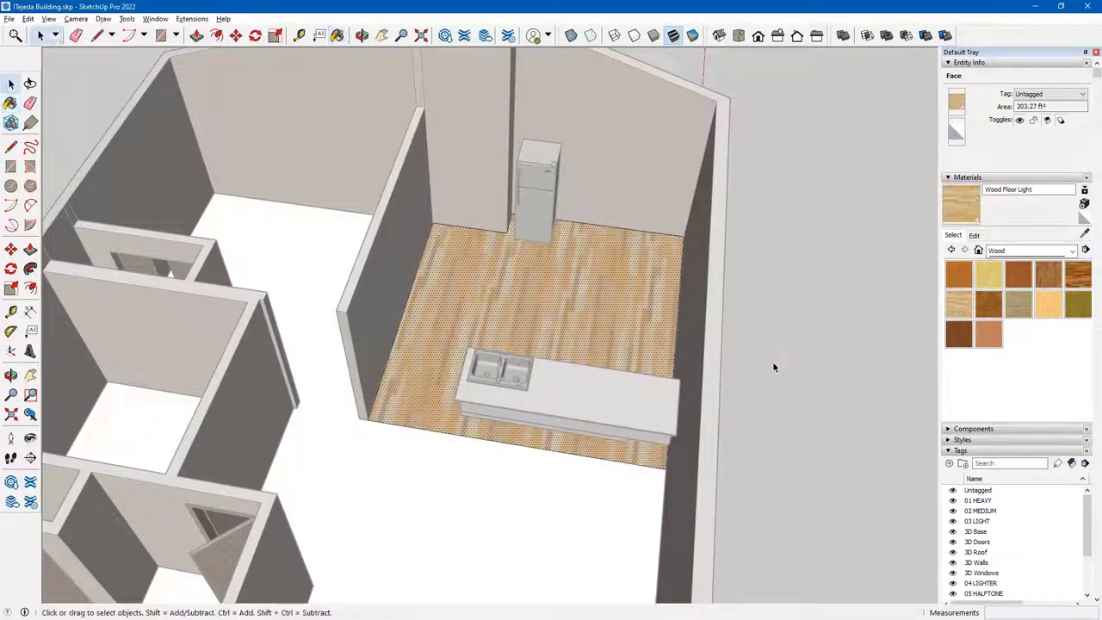
left_click(772, 361)
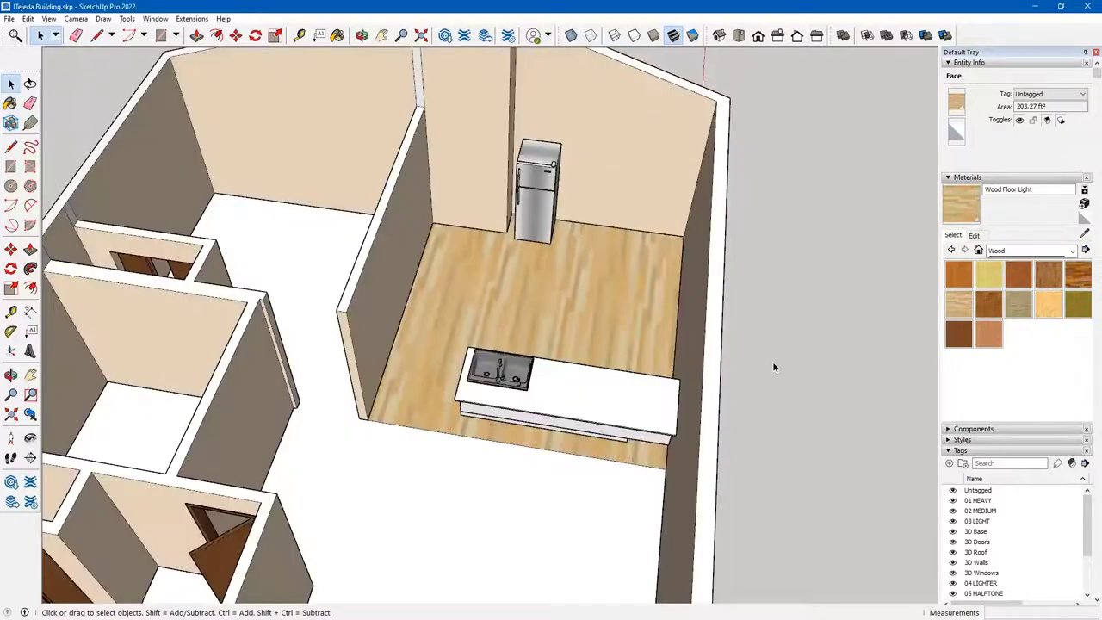
- Reopen the base slab group and draw a 13' by 12' 8" rectangle over the bedroom floor between opposite wall corners
middle_click_drag(802, 471, 428, 393)
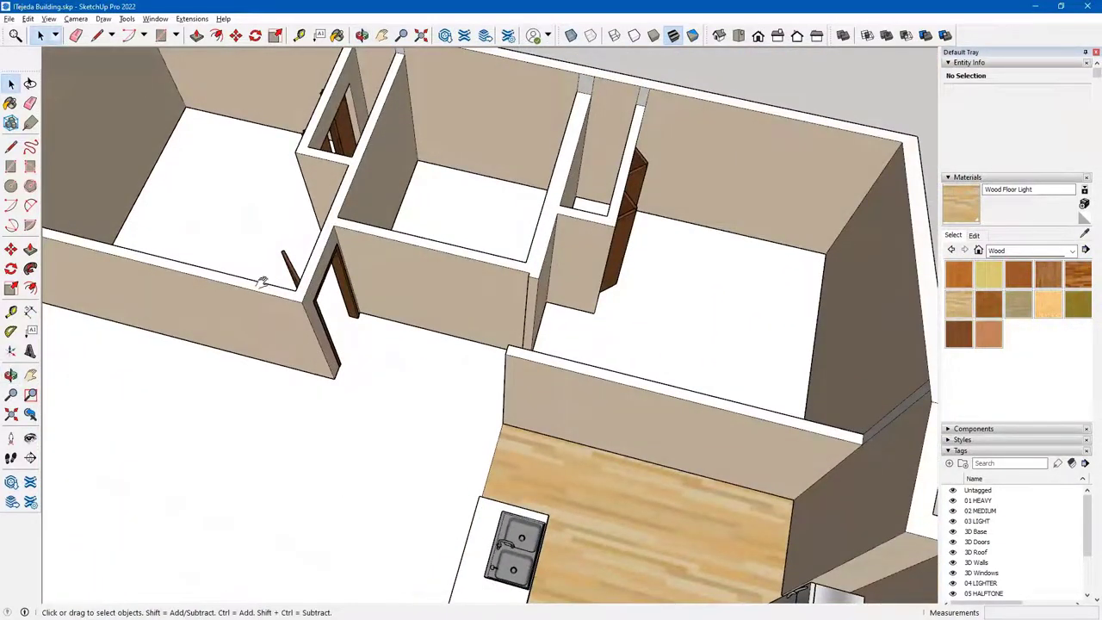
middle_click_drag(261, 278, 686, 449)
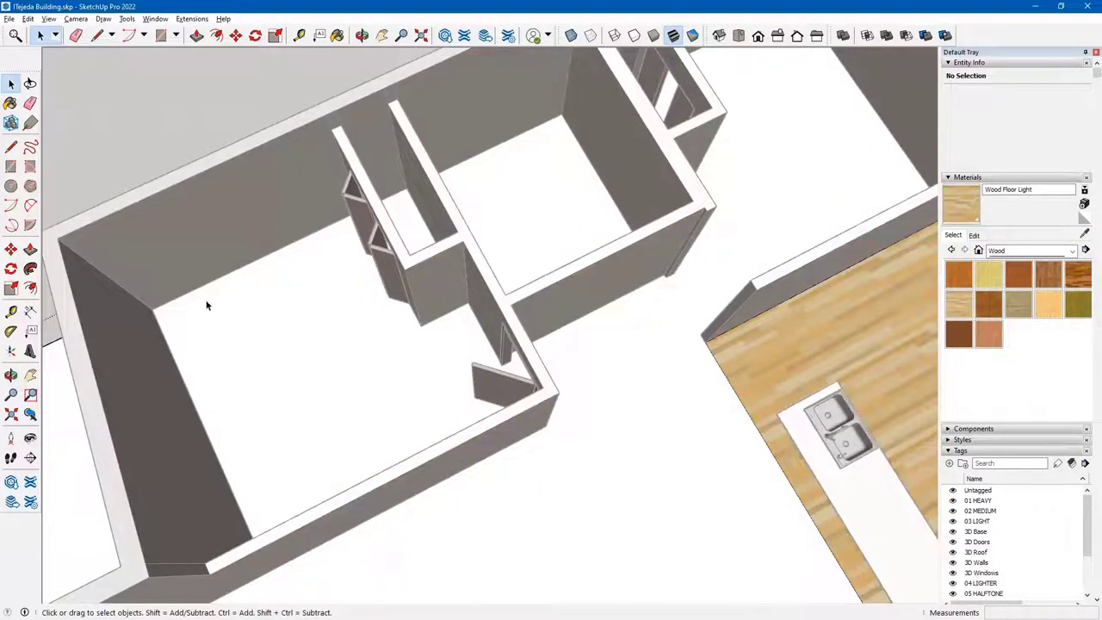
left_click(10, 166)
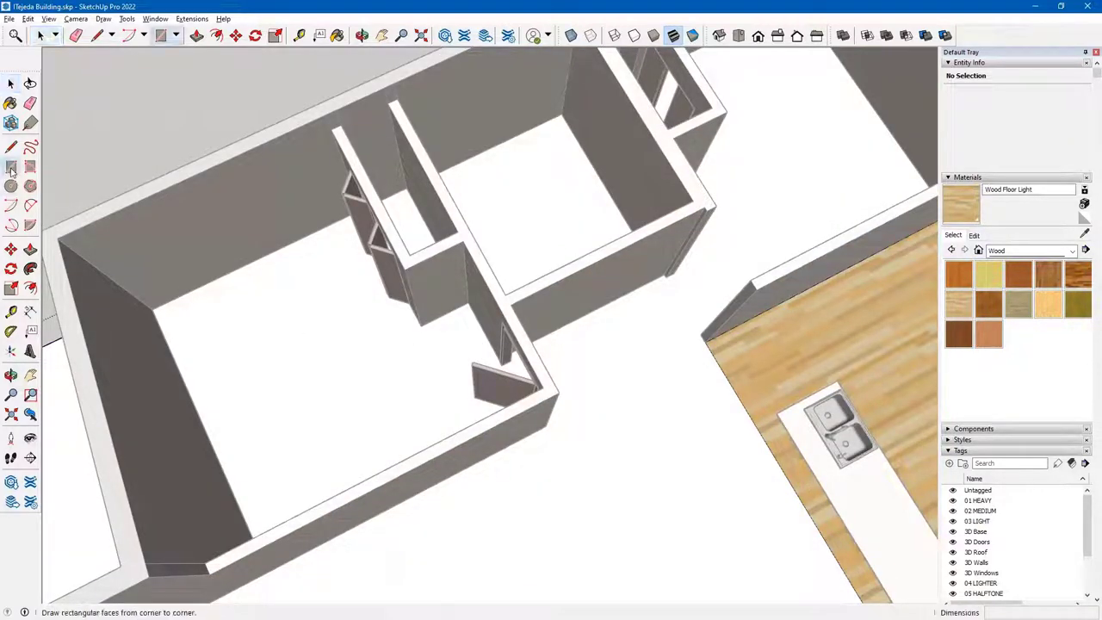
left_click(151, 309)
middle_click_drag(296, 377, 697, 359)
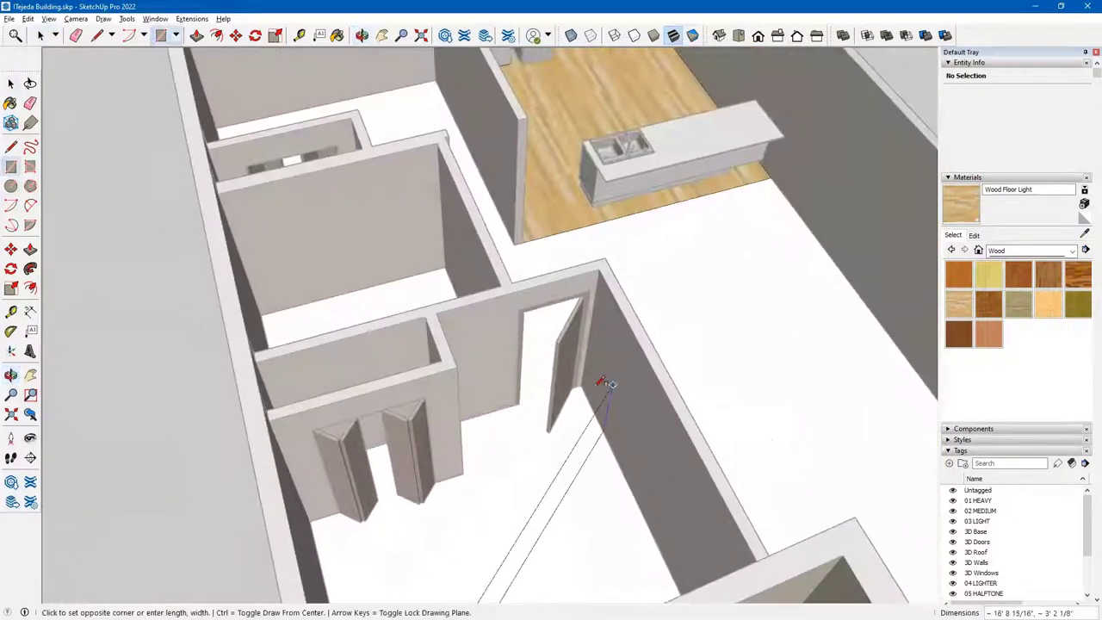
key("Escape")
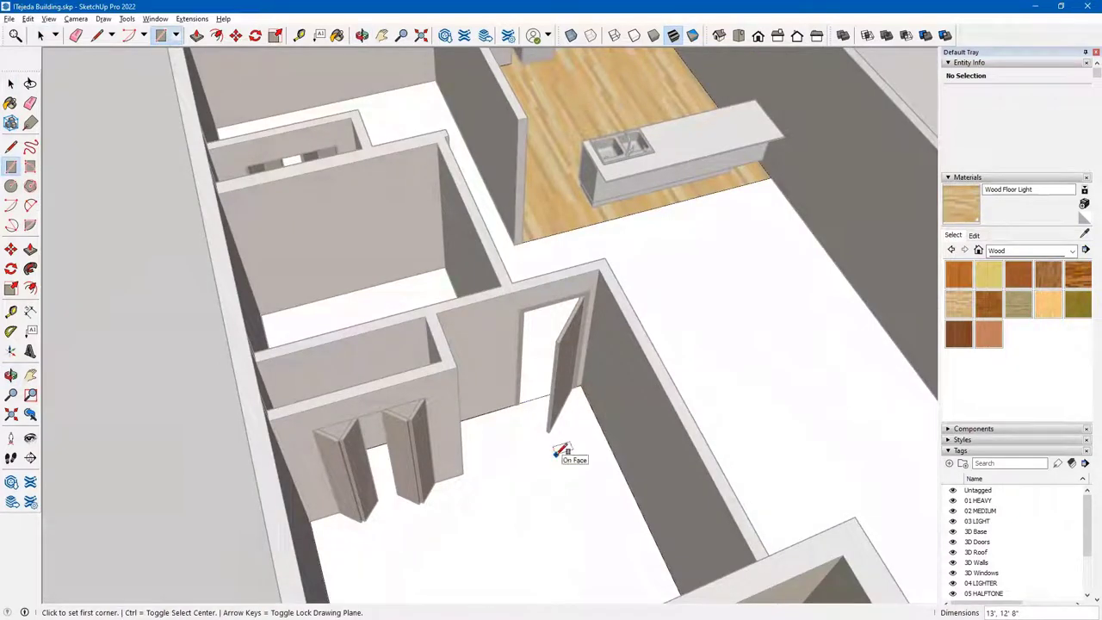
key("space")
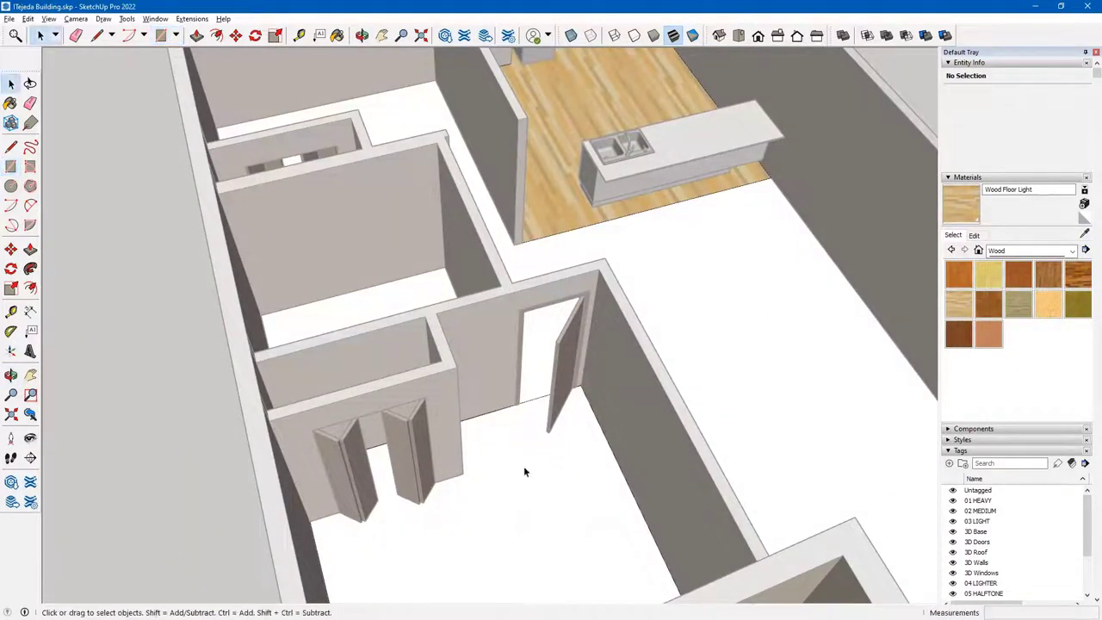
- Paint the bedroom floor face with Carpet Berber Multi from the Carpet, Fabrics, Leathers collection
left_click(524, 466)
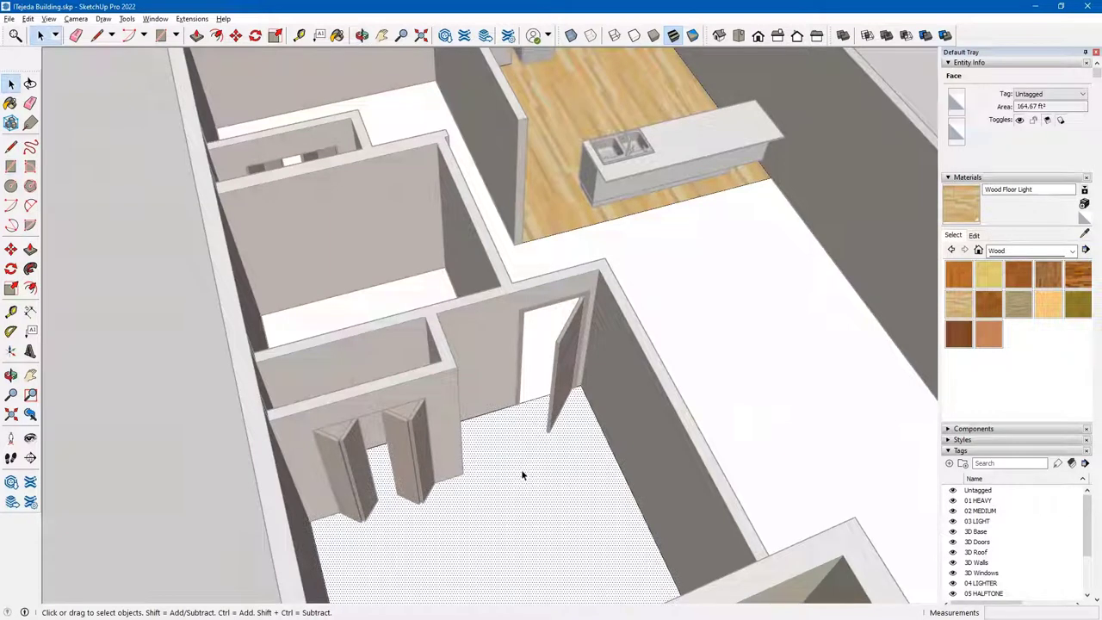
left_click(1073, 252)
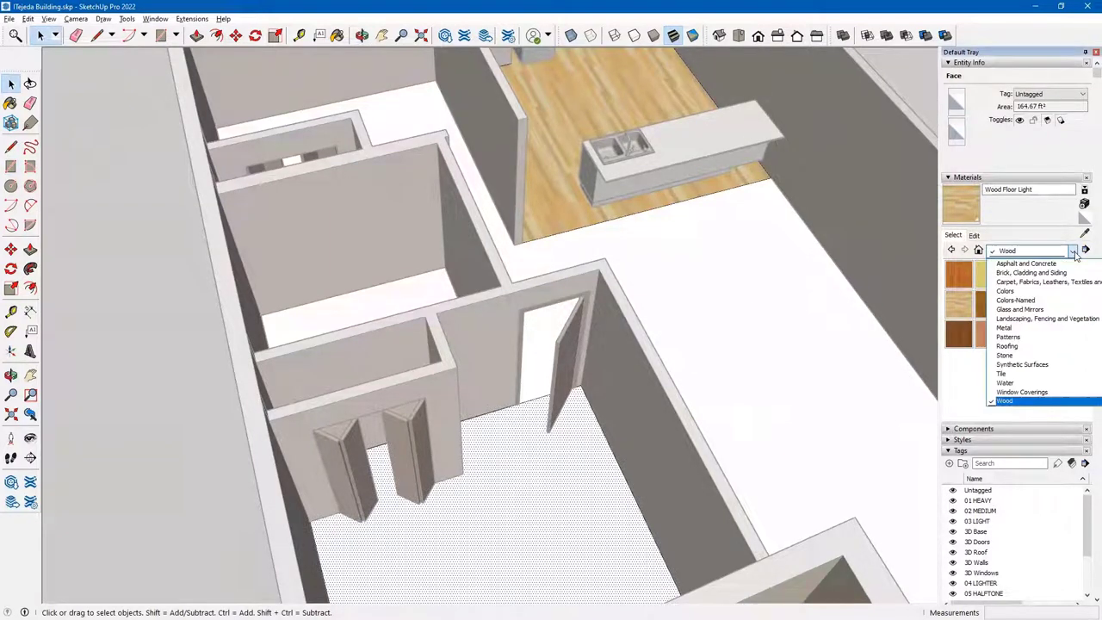
left_click(1027, 365)
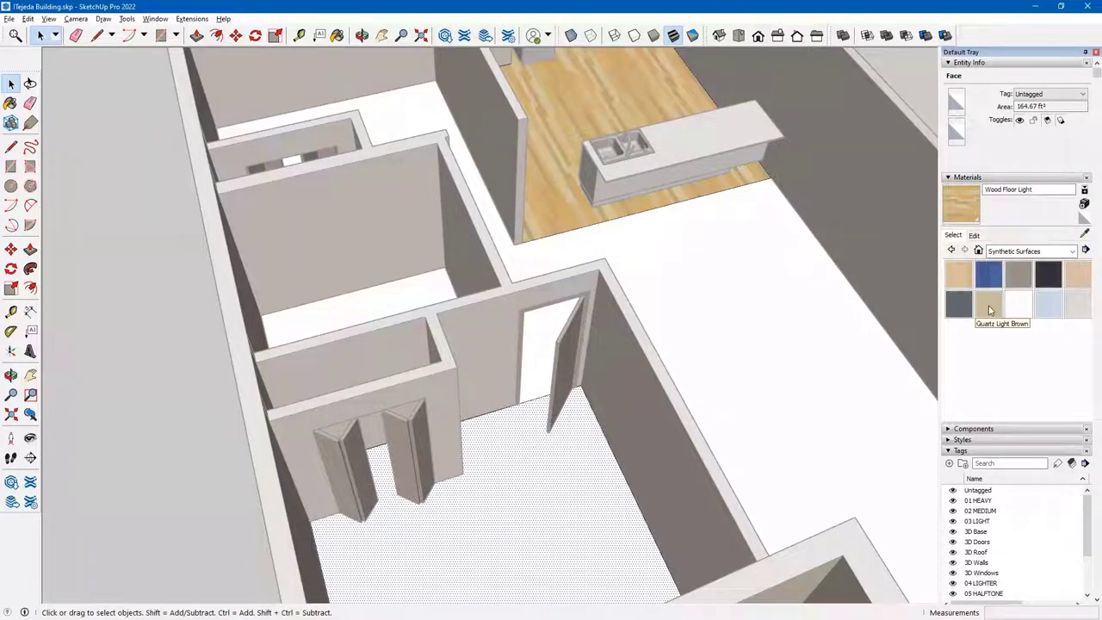
left_click(1073, 251)
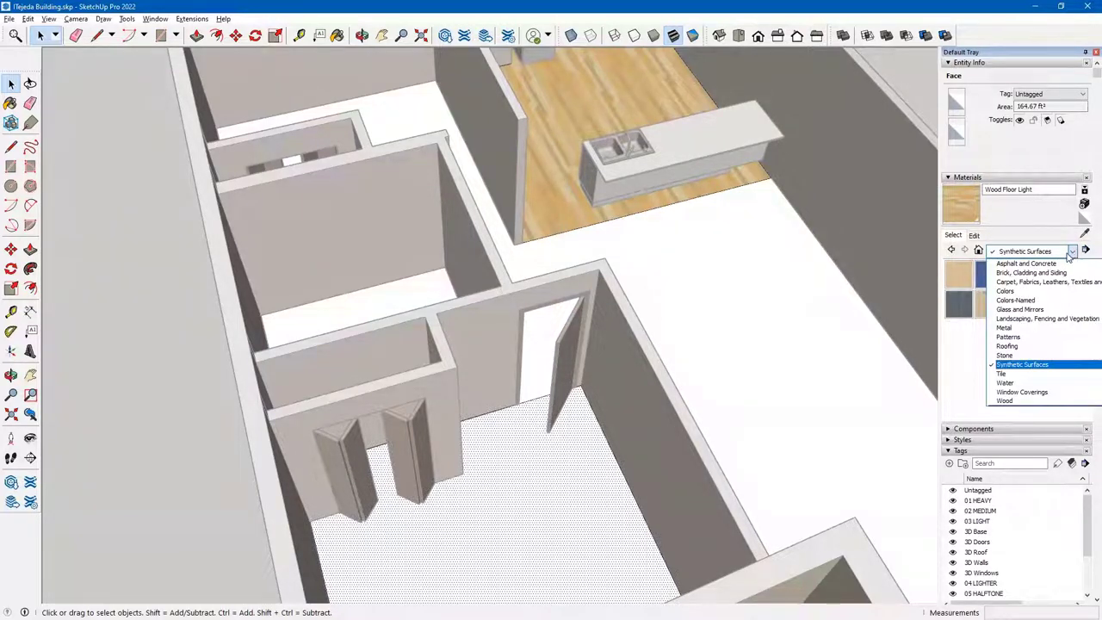
left_click(1007, 337)
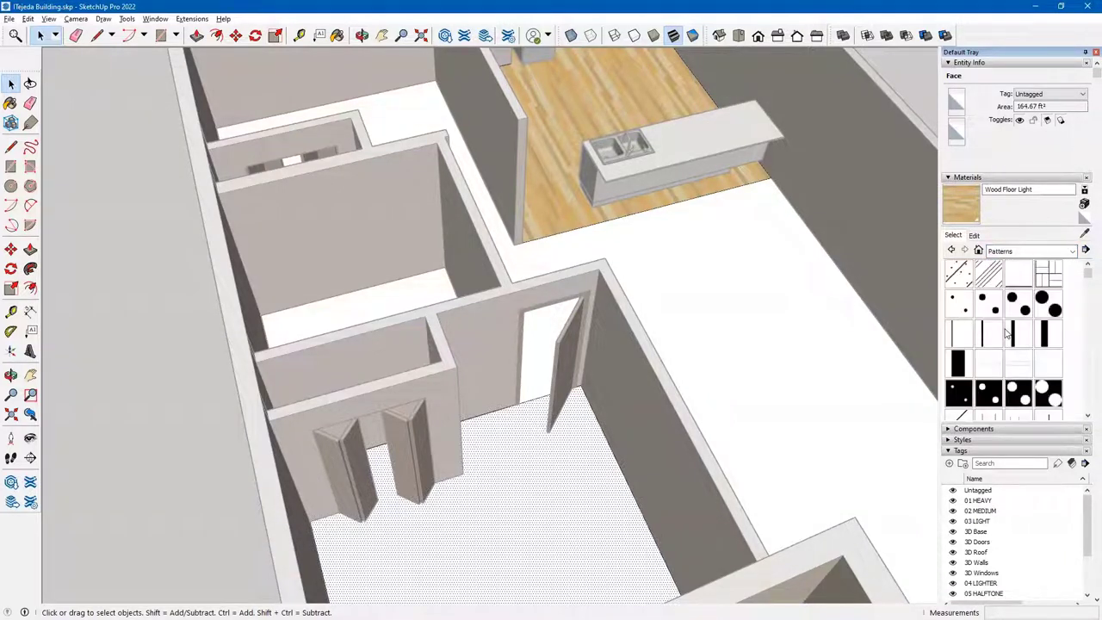
left_click(1072, 251)
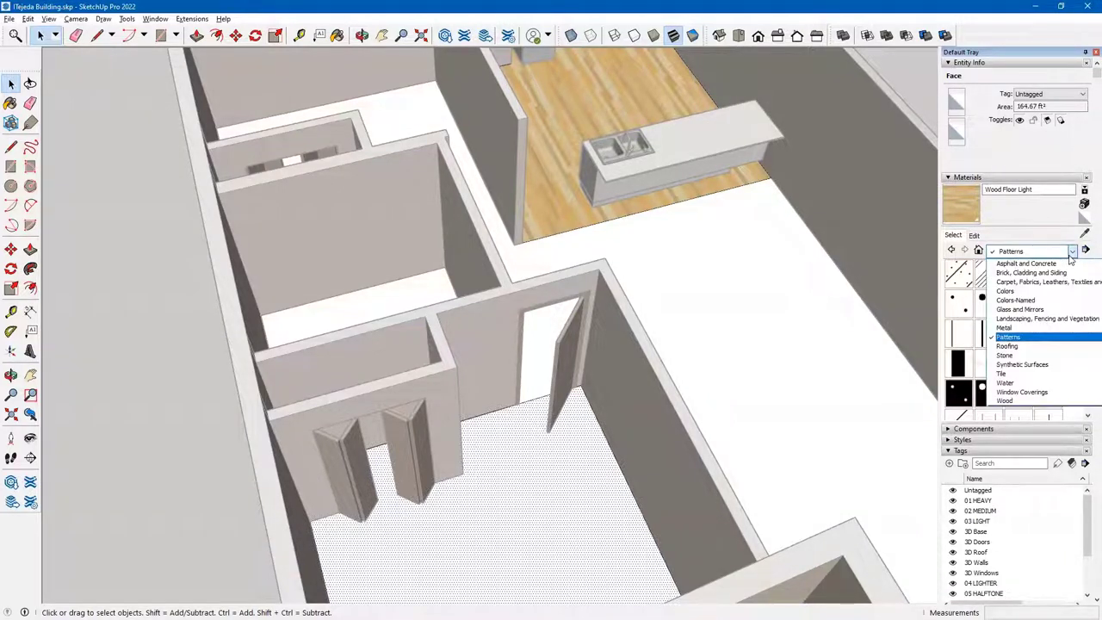
left_click(1033, 281)
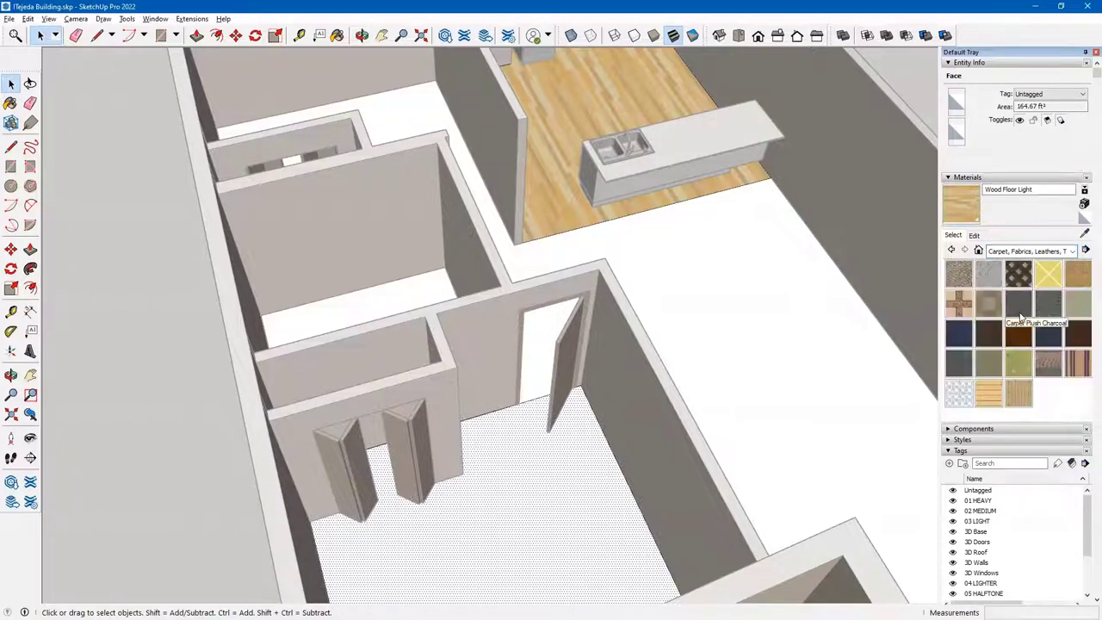
left_click(964, 276)
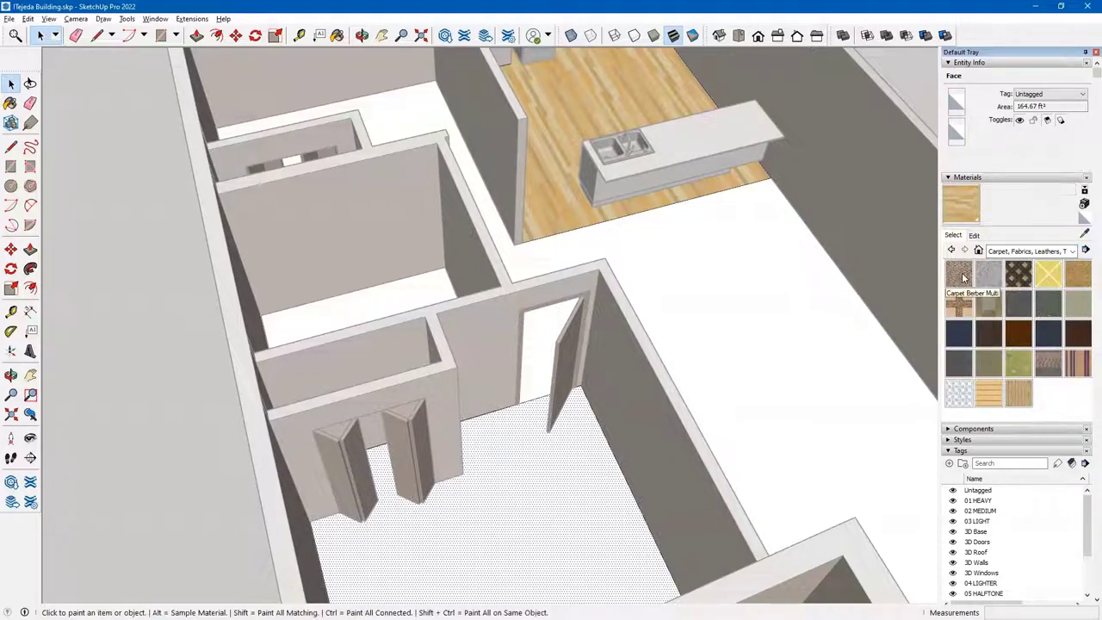
left_click(517, 505)
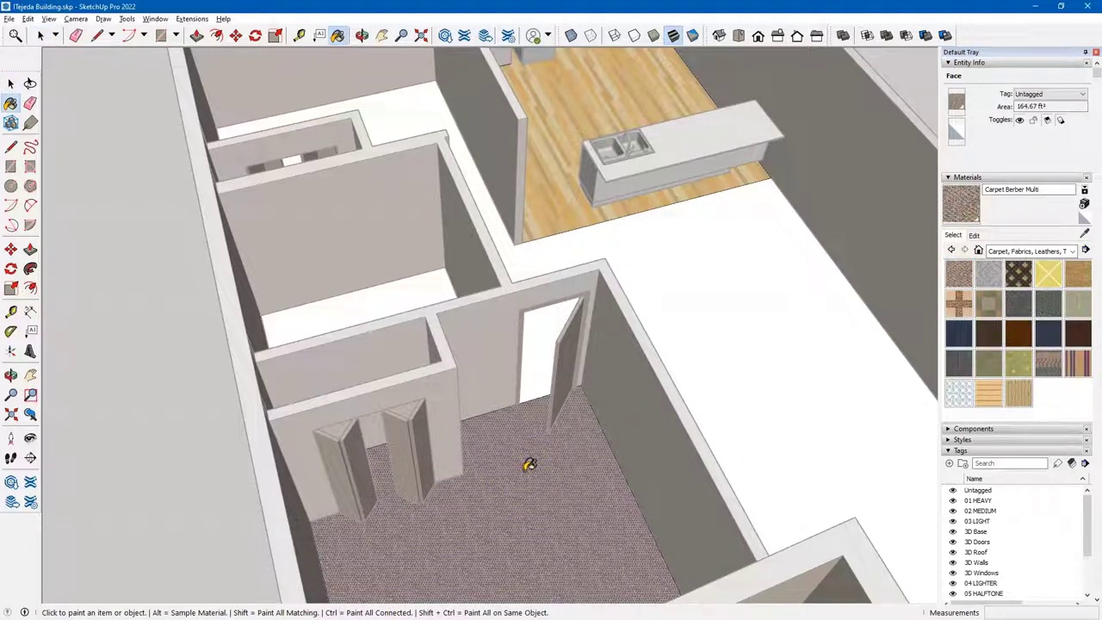
- Hide the rest of the model during component editing so only the base slab is shown
scroll(561, 463, "down", 3)
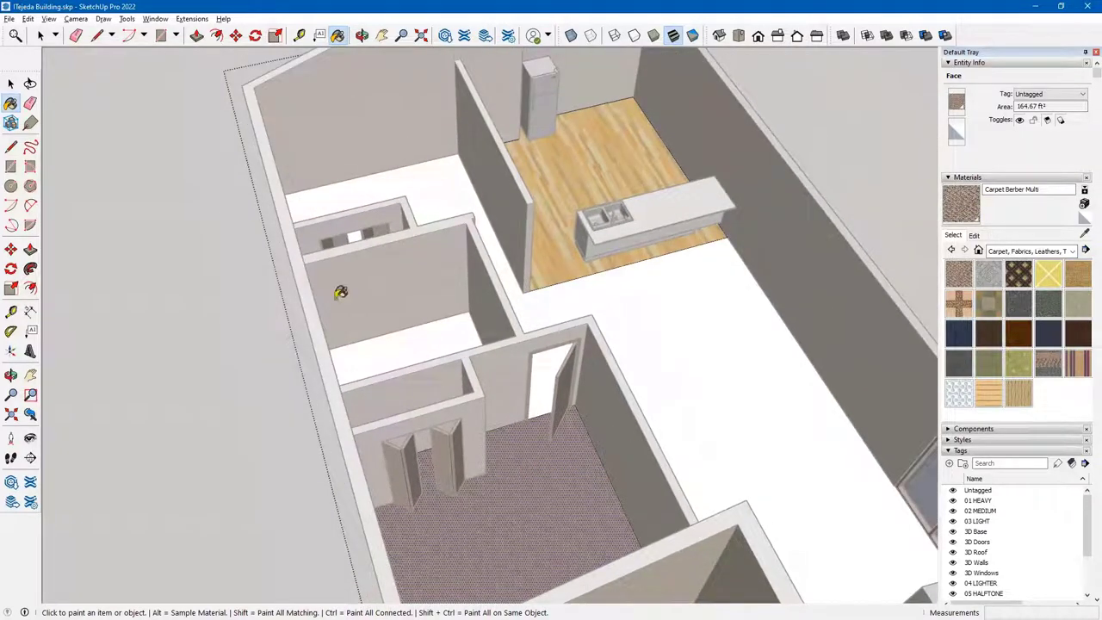
left_click(29, 19)
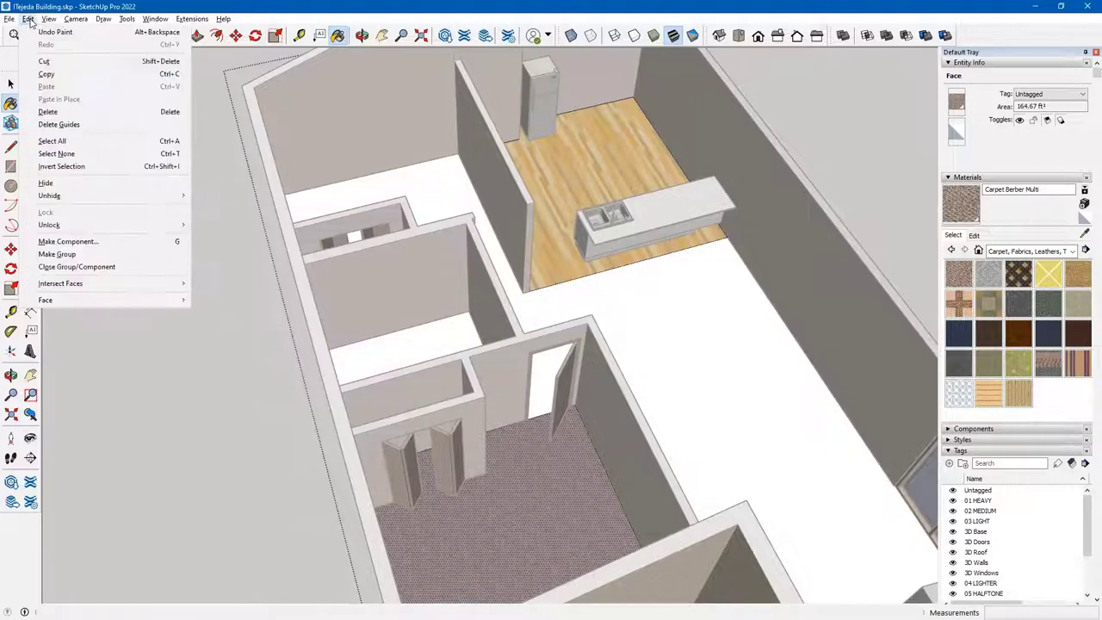
mouse_move(45, 23)
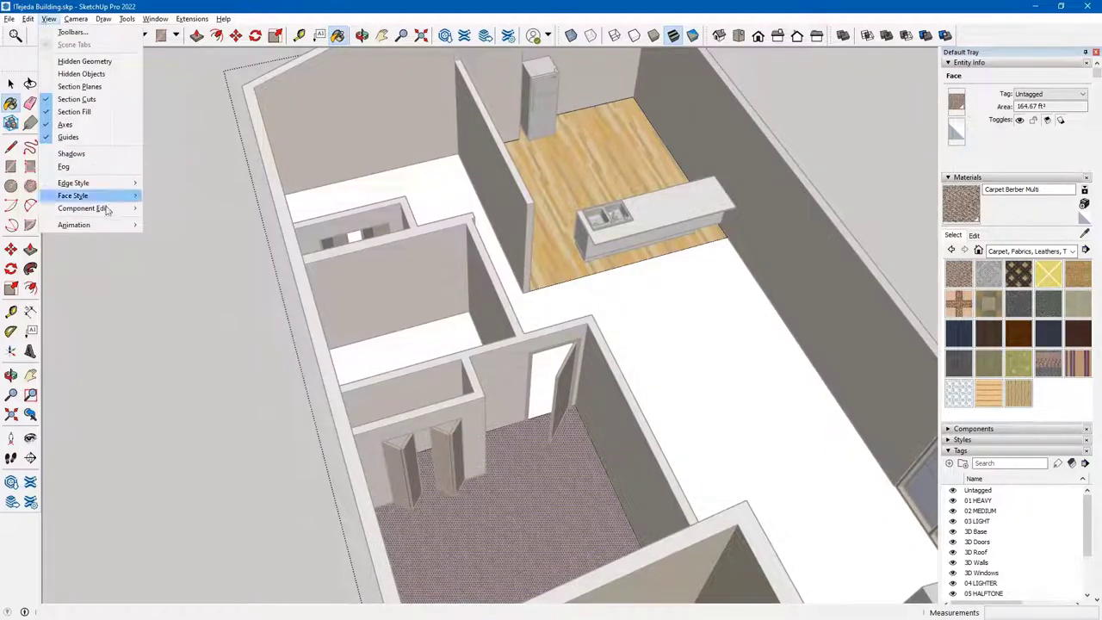
mouse_move(106, 212)
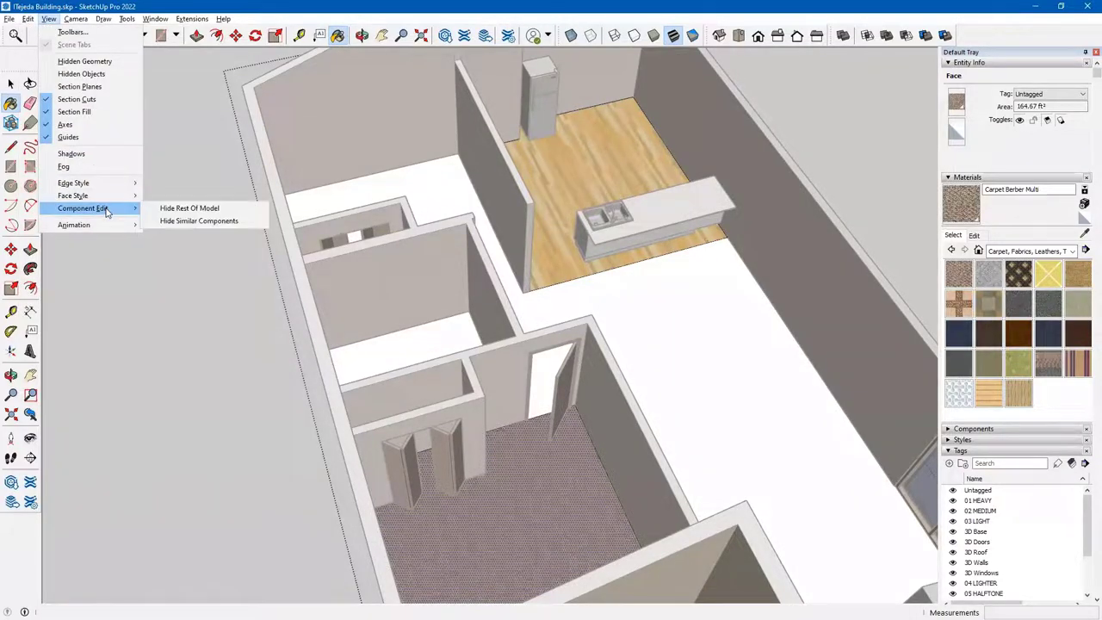
left_click(157, 208)
mouse_move(591, 406)
middle_mouse_down()
mouse_move(701, 419)
mouse_move(488, 413)
mouse_move(204, 340)
middle_mouse_up()
- Draw a trial rectangle about 8' by 7' 6" on the slab between the carpeted and wood floor areas
key("l")
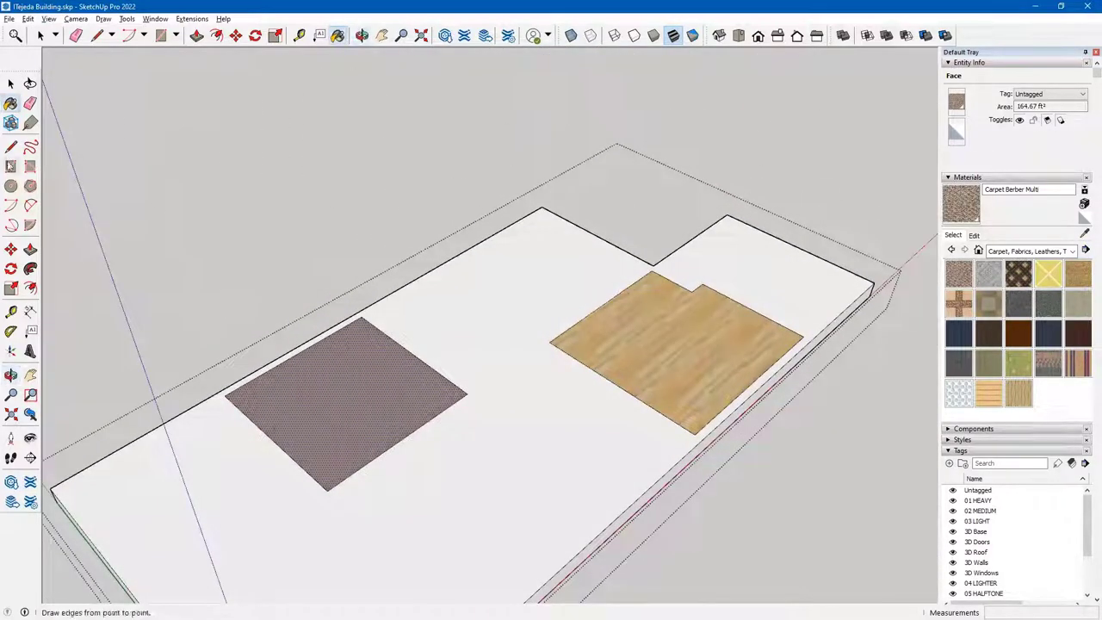
key("r")
left_click(472, 467)
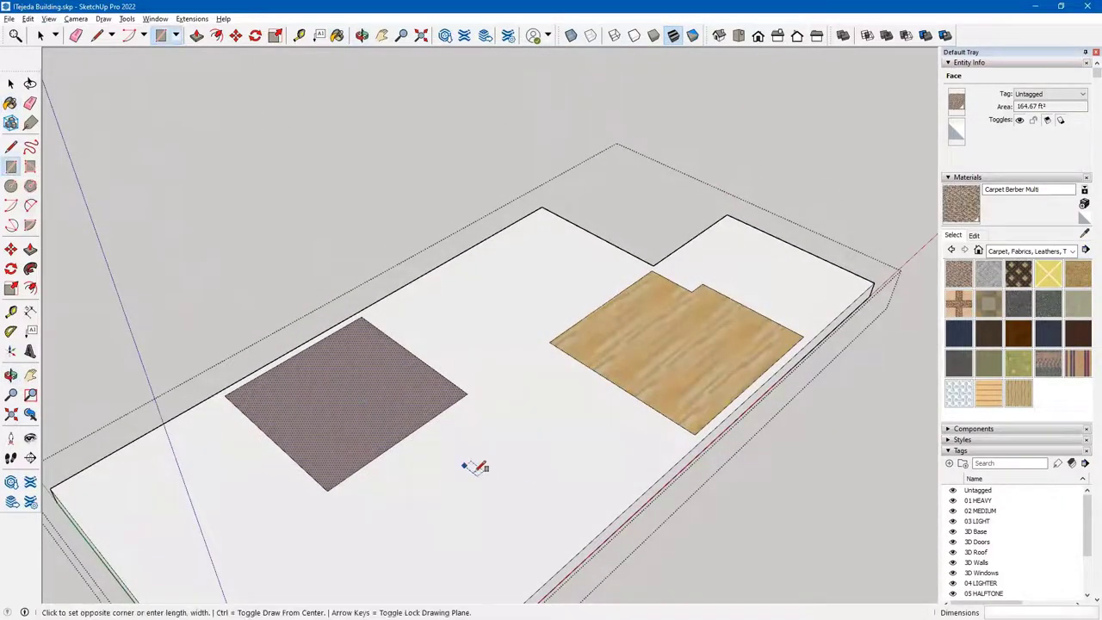
left_click(621, 465)
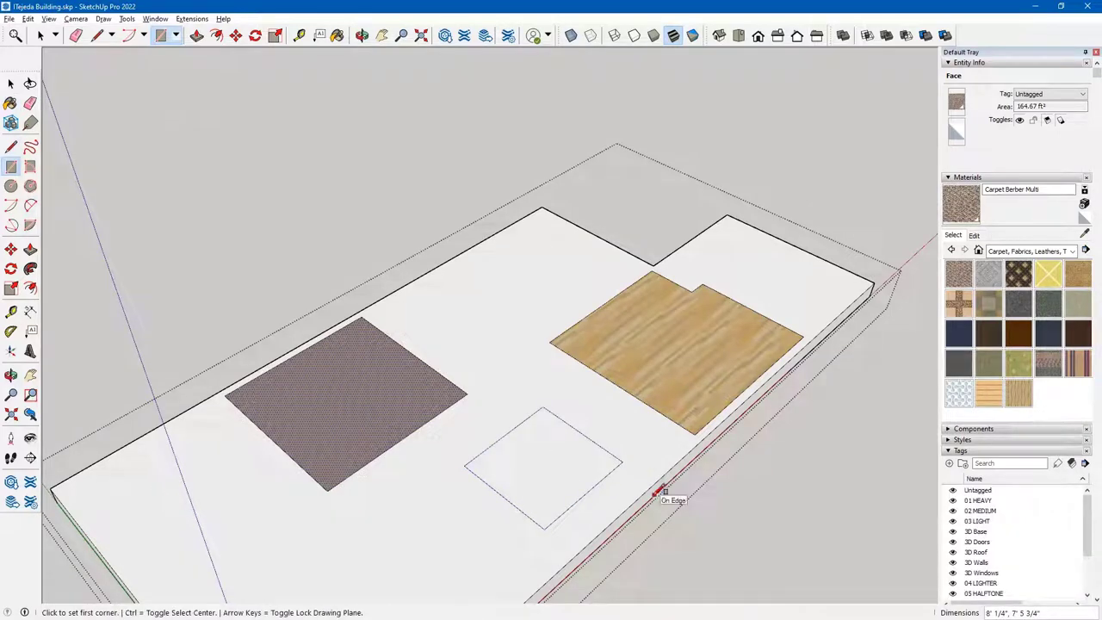
- Select the trial rectangle and remove it from the slab
key("space")
left_click(574, 477)
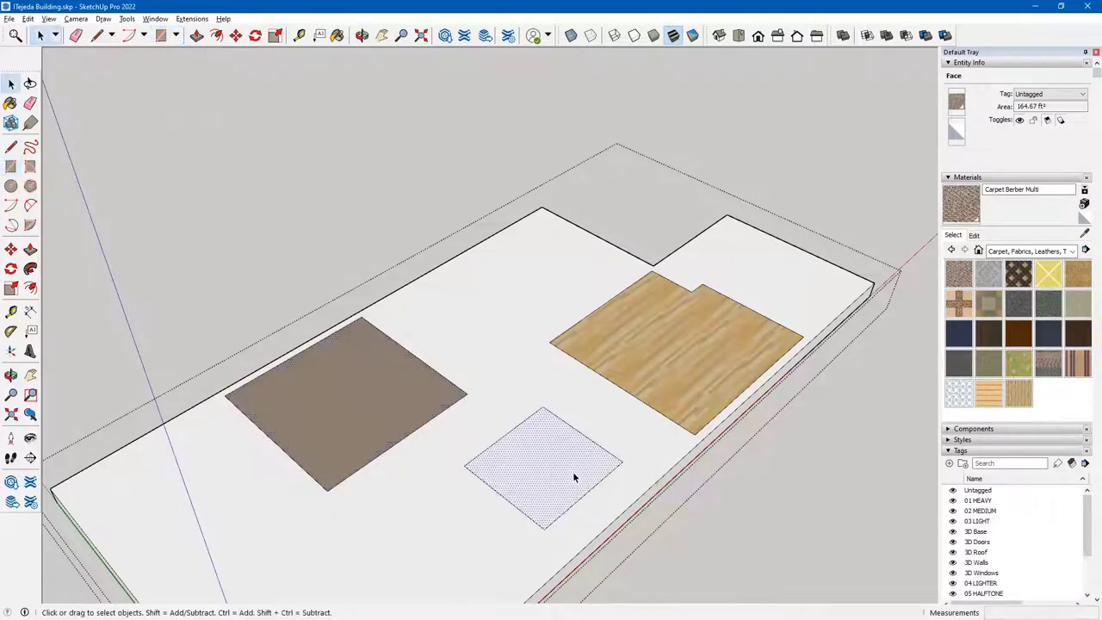
left_click(637, 434)
left_click(578, 460)
left_click(27, 18)
left_click(60, 111)
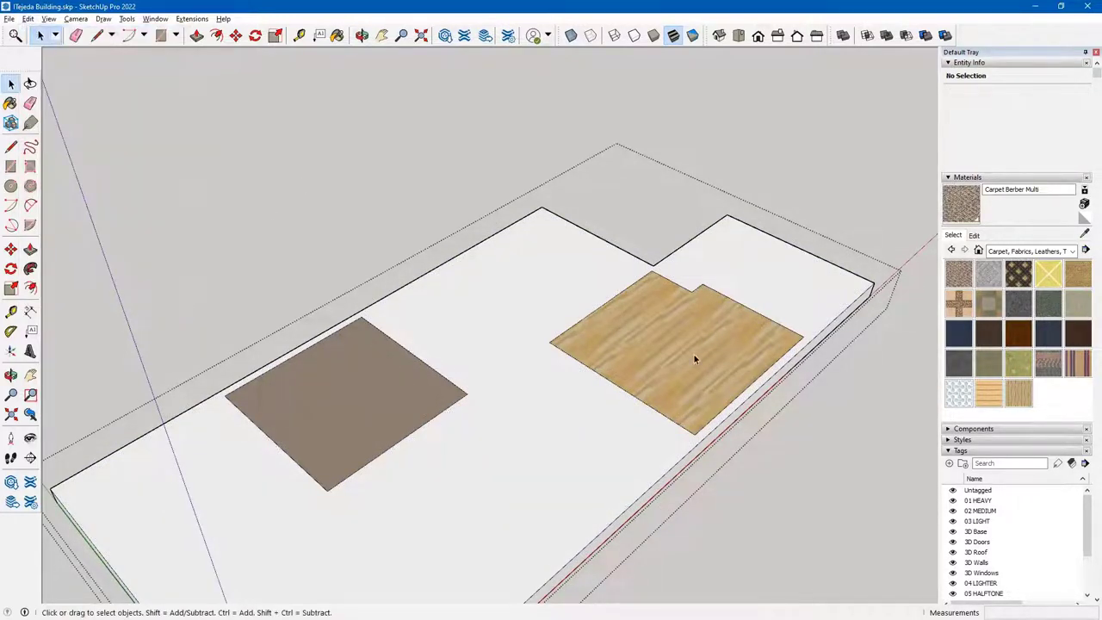
- Close and reopen the base slab group from the porch side, and turn off Hide Rest Of Model
left_click(789, 475)
middle_click_drag(800, 380, 345, 494)
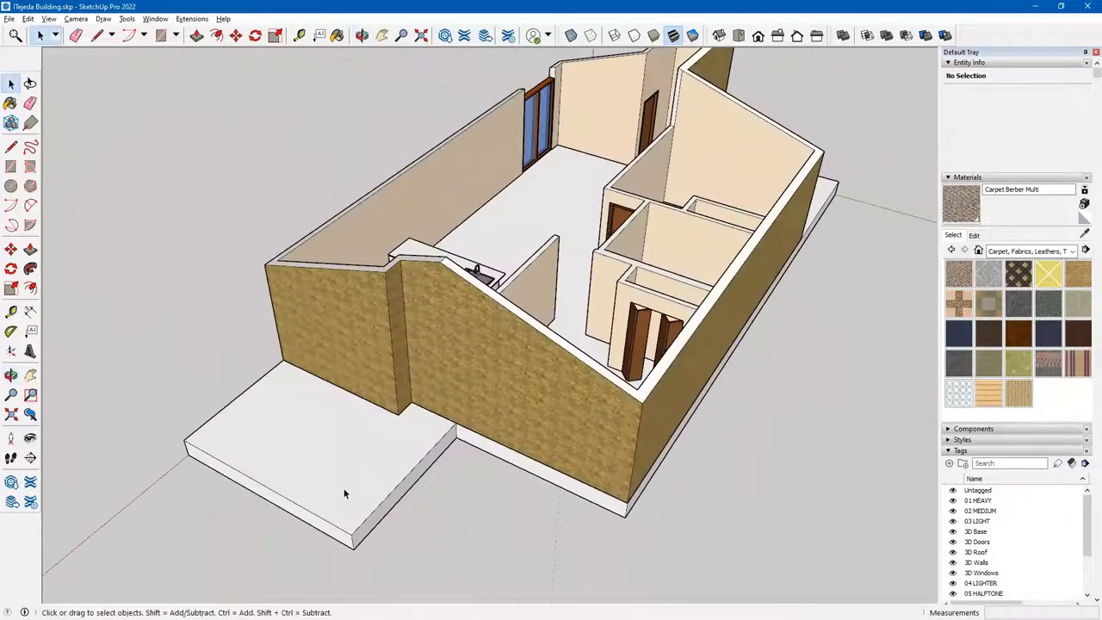
double_click(339, 498)
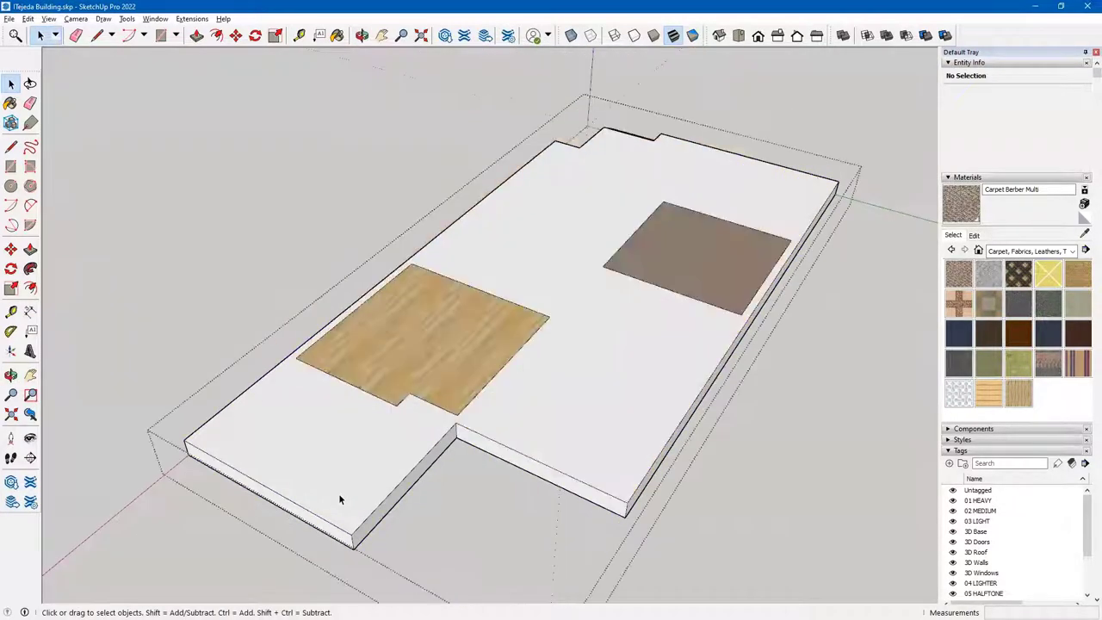
left_click(48, 18)
mouse_move(99, 213)
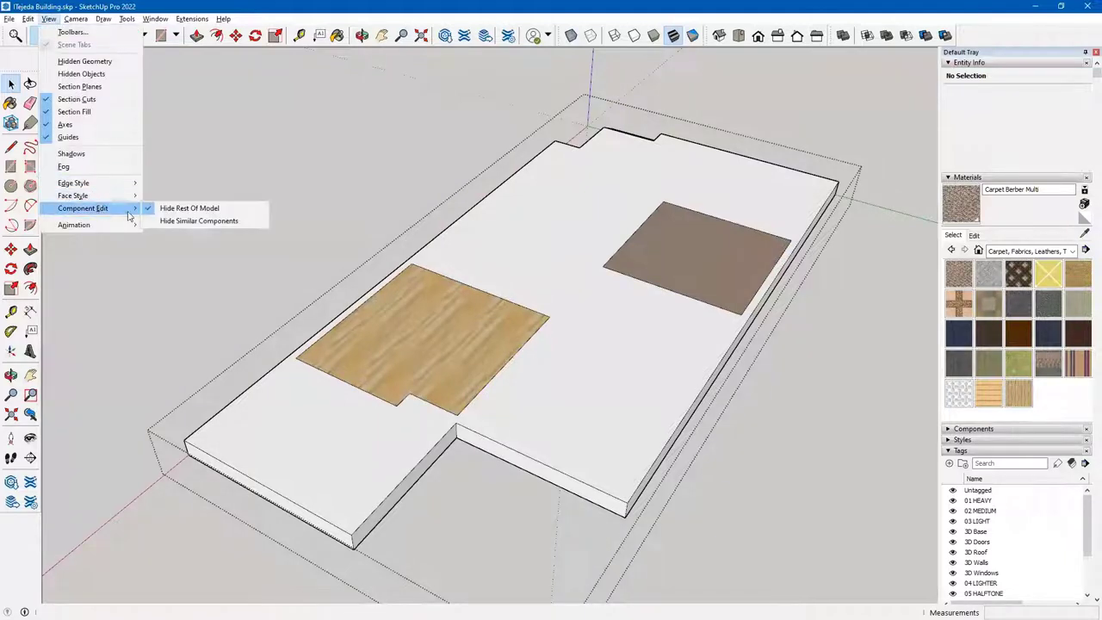
left_click(189, 208)
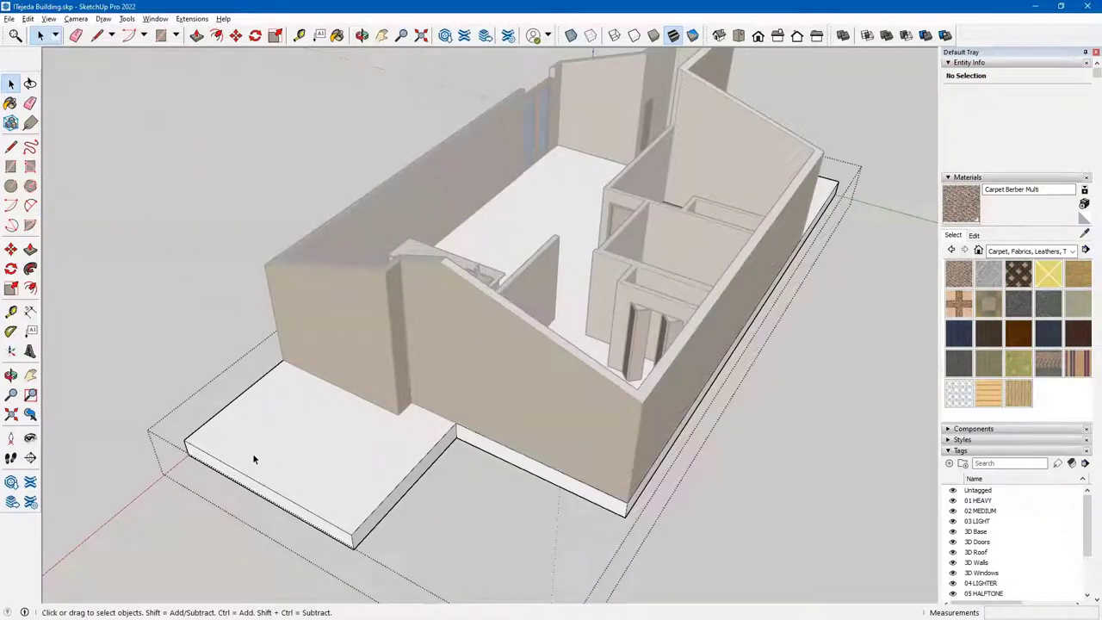
- Draw edges on the slab along the base of the house's end wall to the slab edge, separating the porch from the interior floor
scroll(249, 447, "up", 3)
left_click(10, 147)
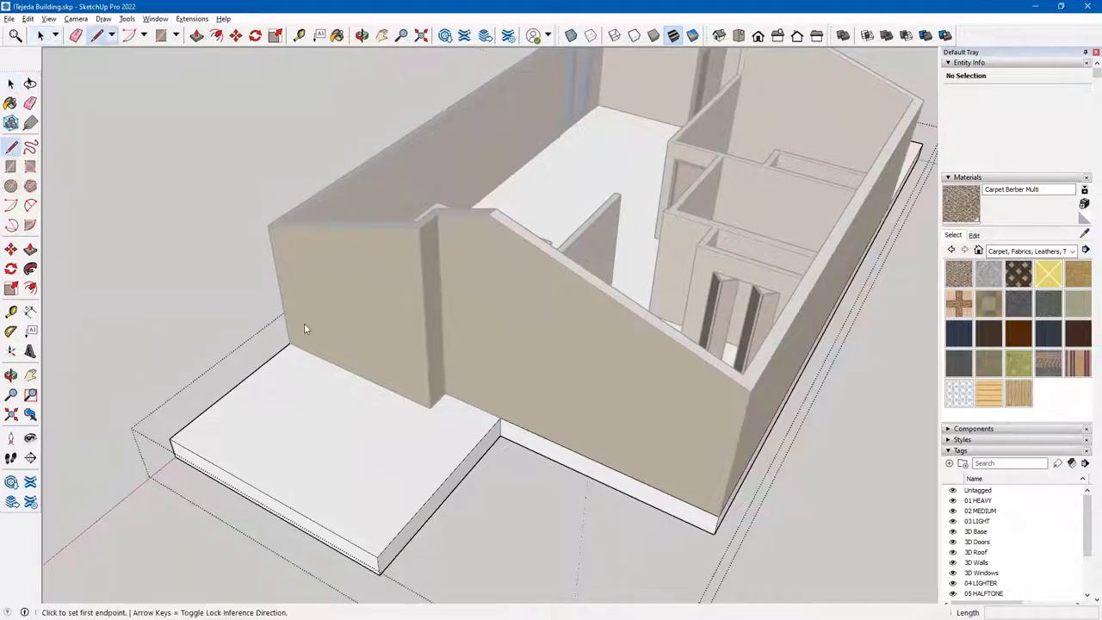
left_click(291, 346)
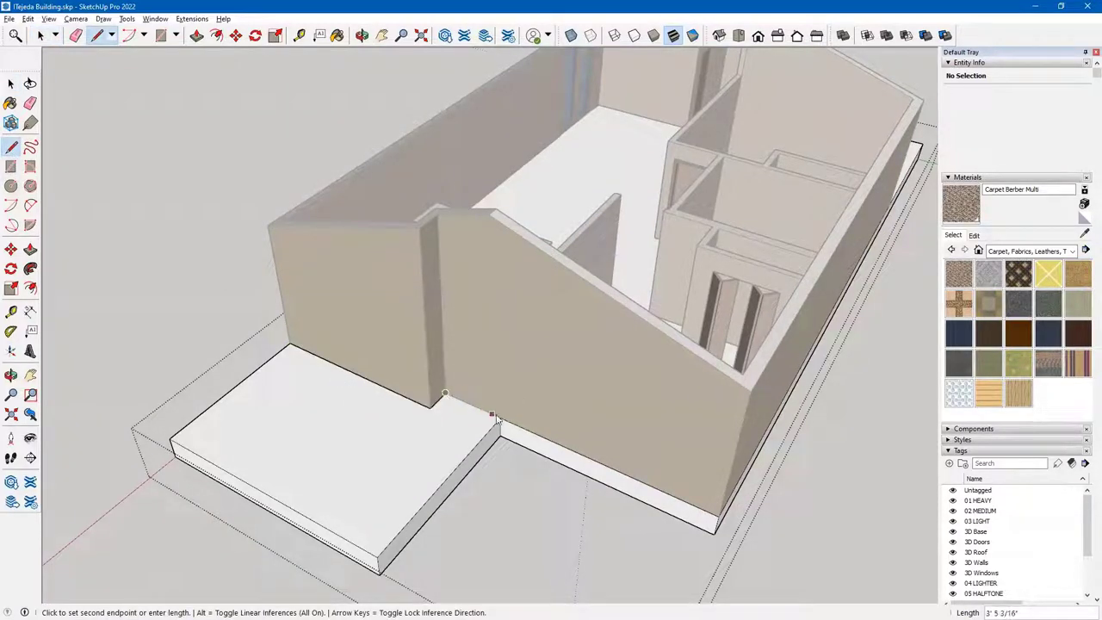
left_click(445, 400)
key("space")
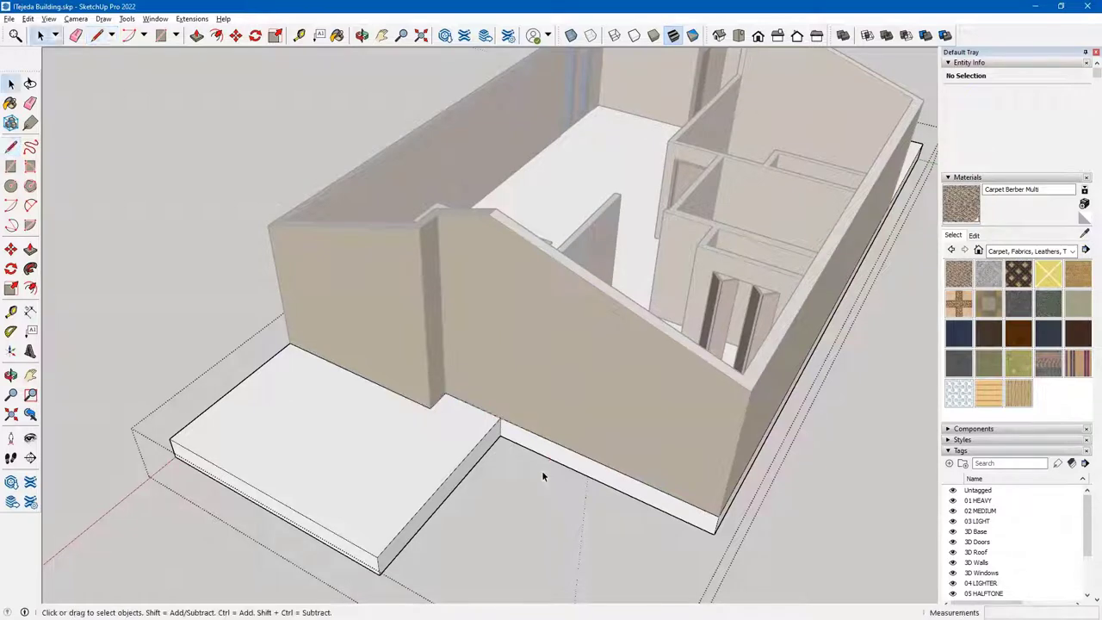
- Paint the porch face with the Wood Plywood Knots material and close the base slab group
left_click(375, 445)
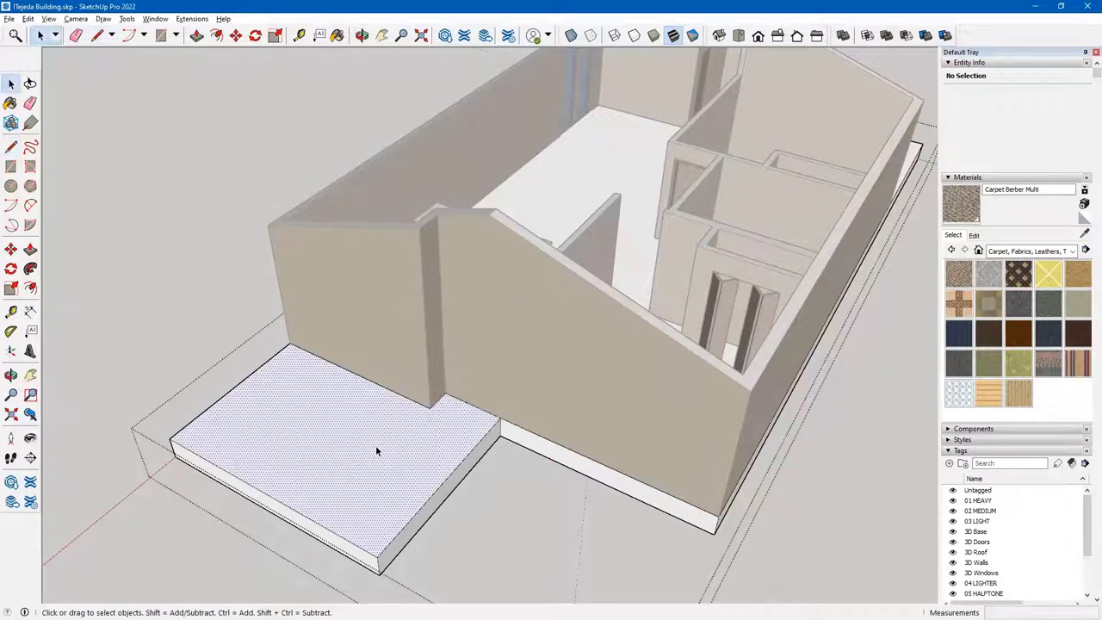
left_click(1073, 250)
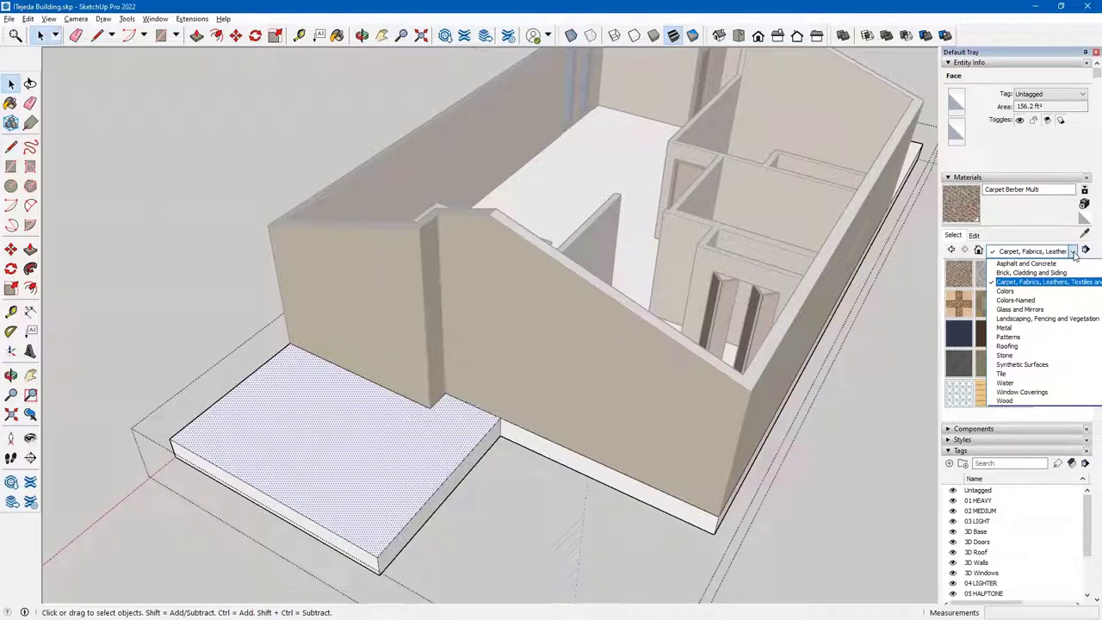
left_click(1005, 401)
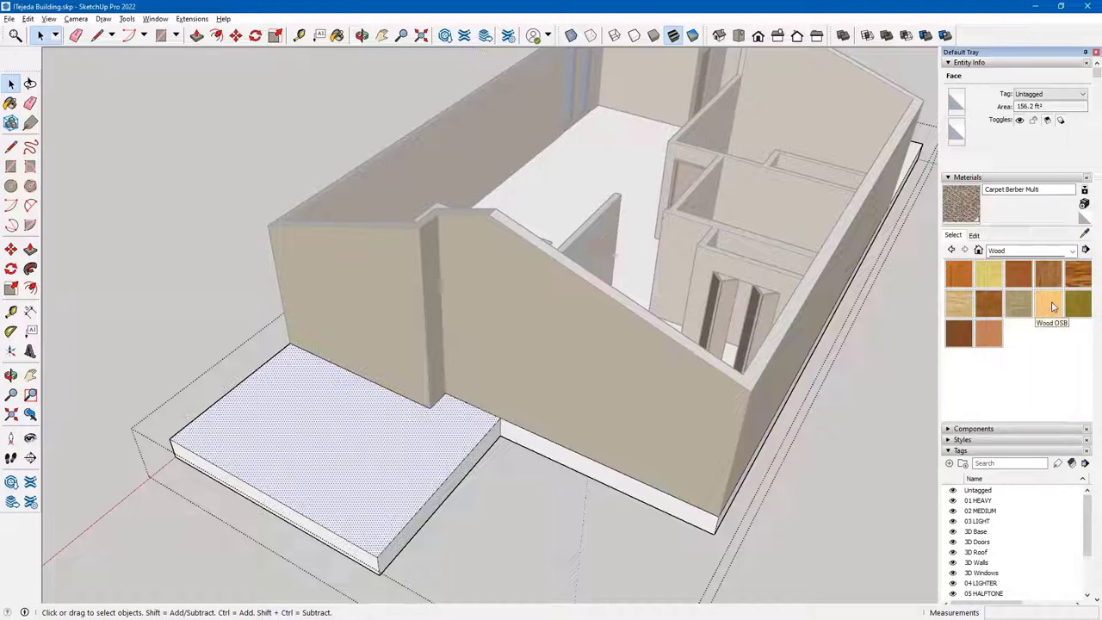
left_click(1082, 305)
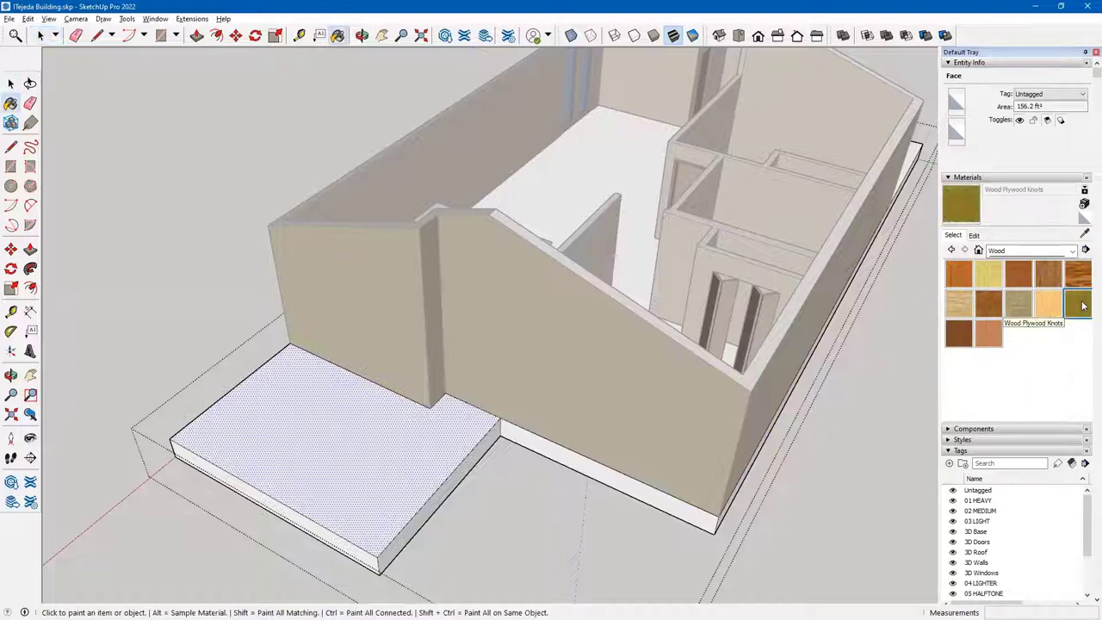
left_click(339, 450)
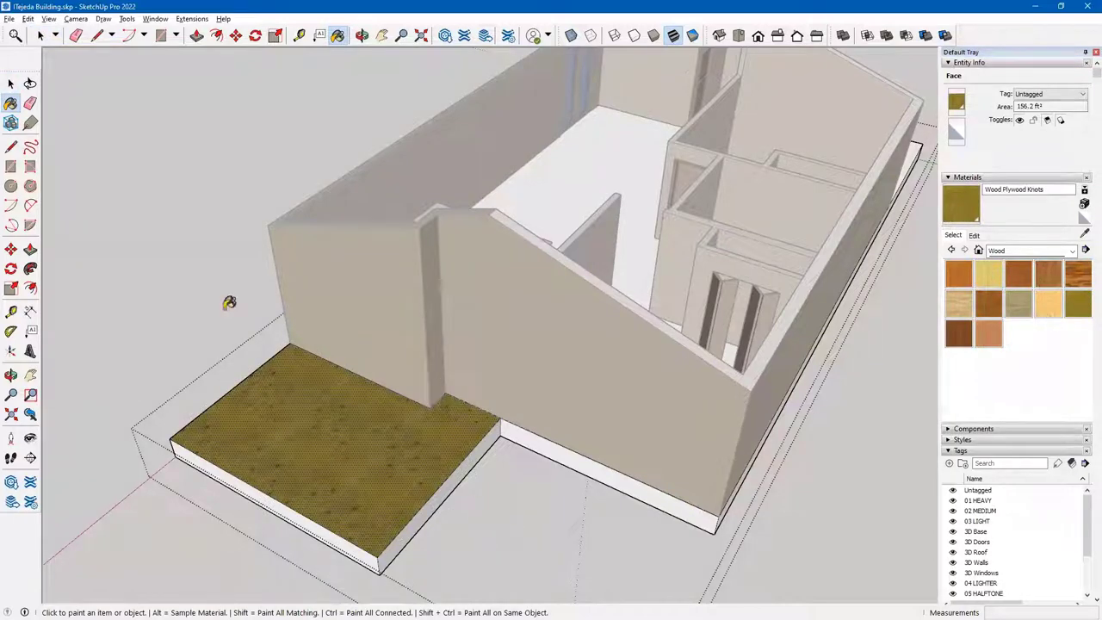
left_click(39, 35)
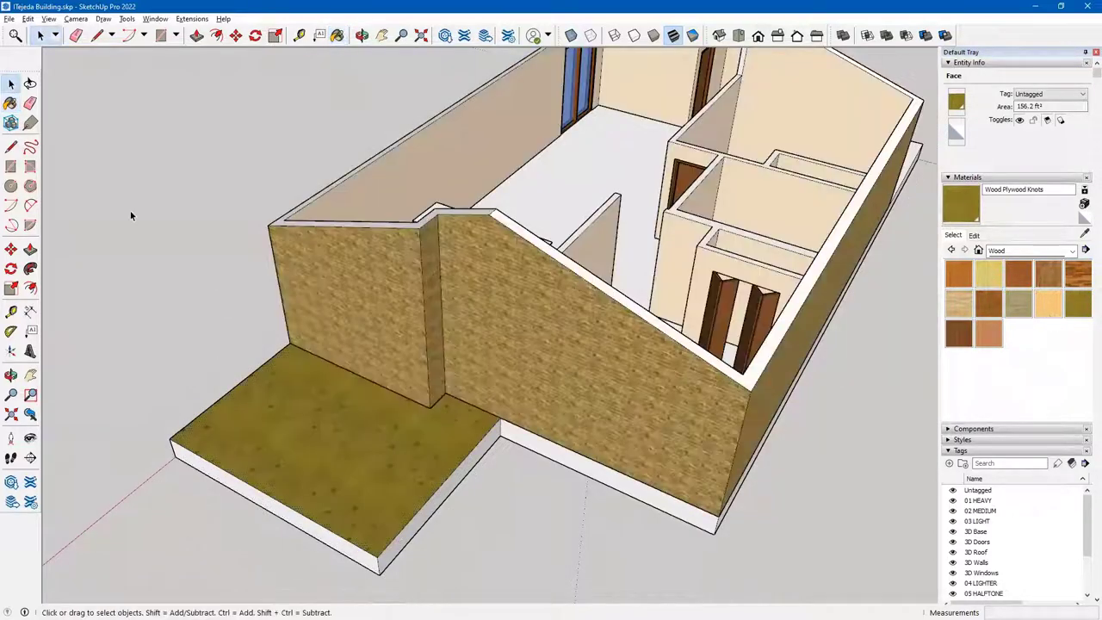
left_click(222, 327)
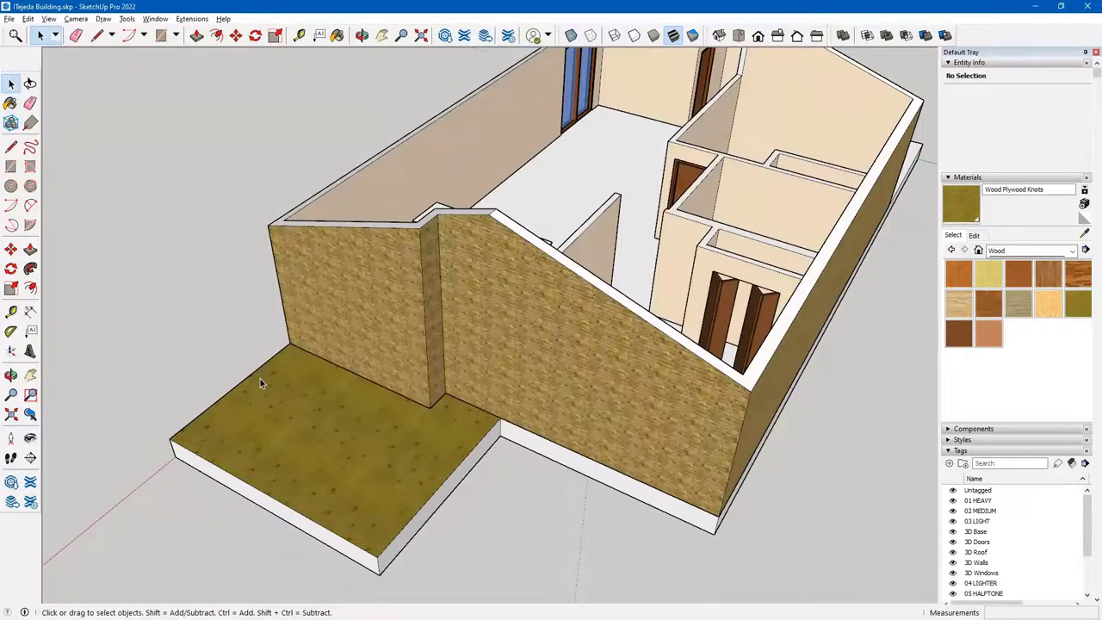
- Unhide the roof of the building
middle_click_drag(260, 379, 151, 104)
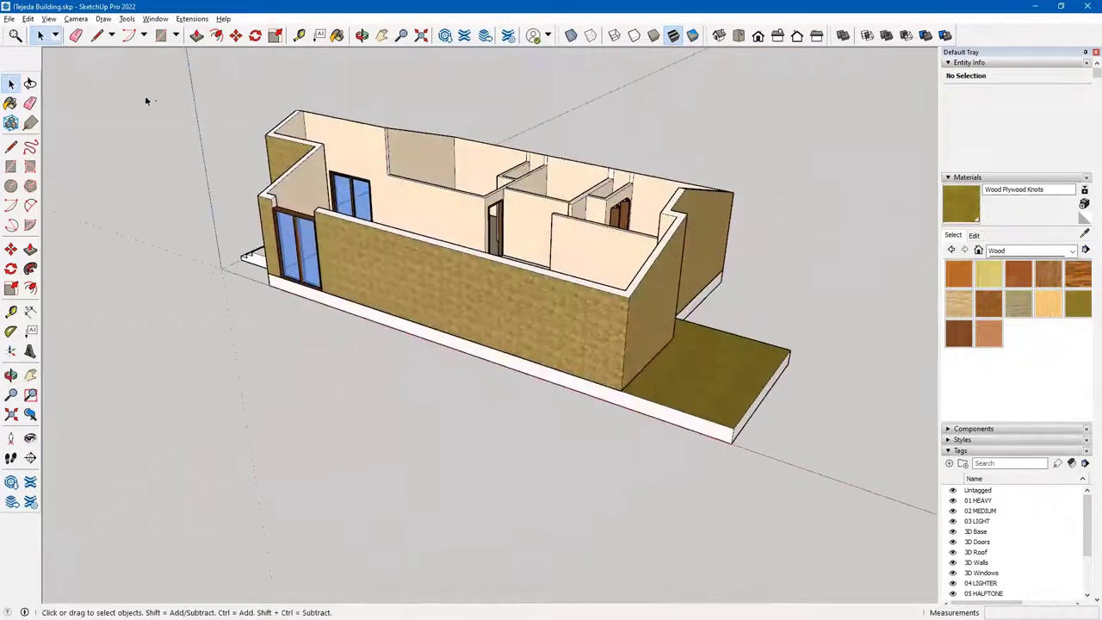
left_click(29, 18)
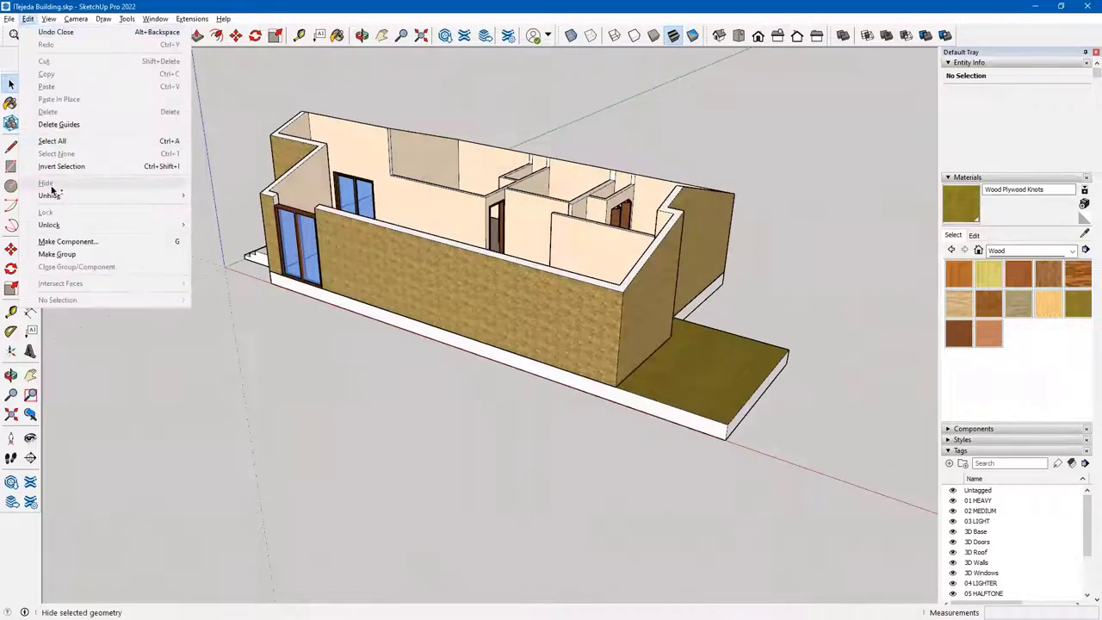
mouse_move(50, 196)
left_click(215, 209)
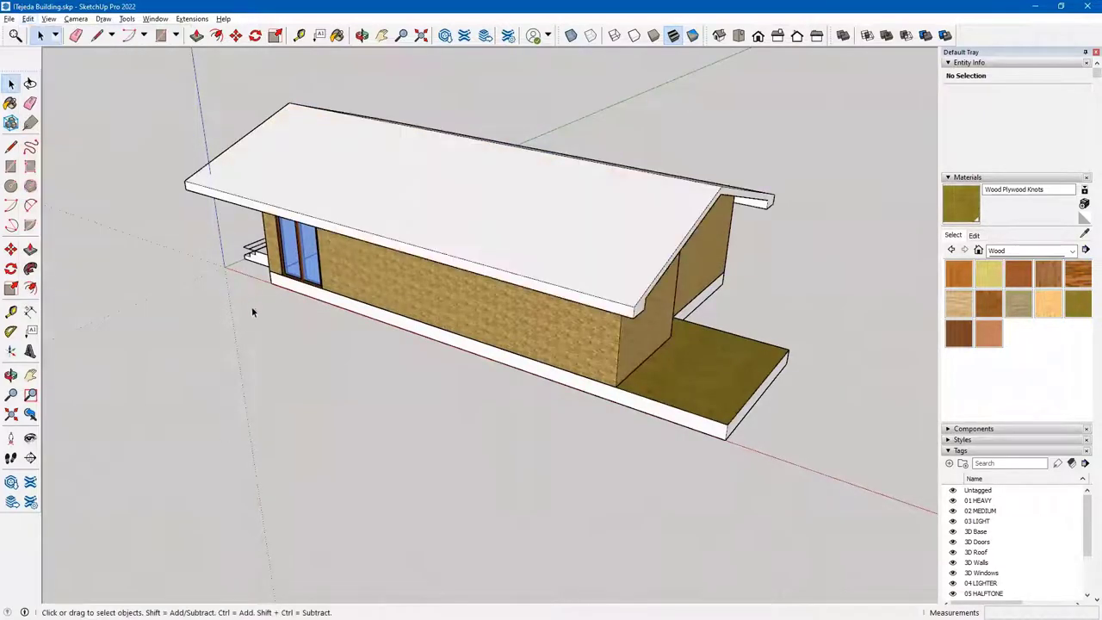
middle_click_drag(385, 328, 505, 324)
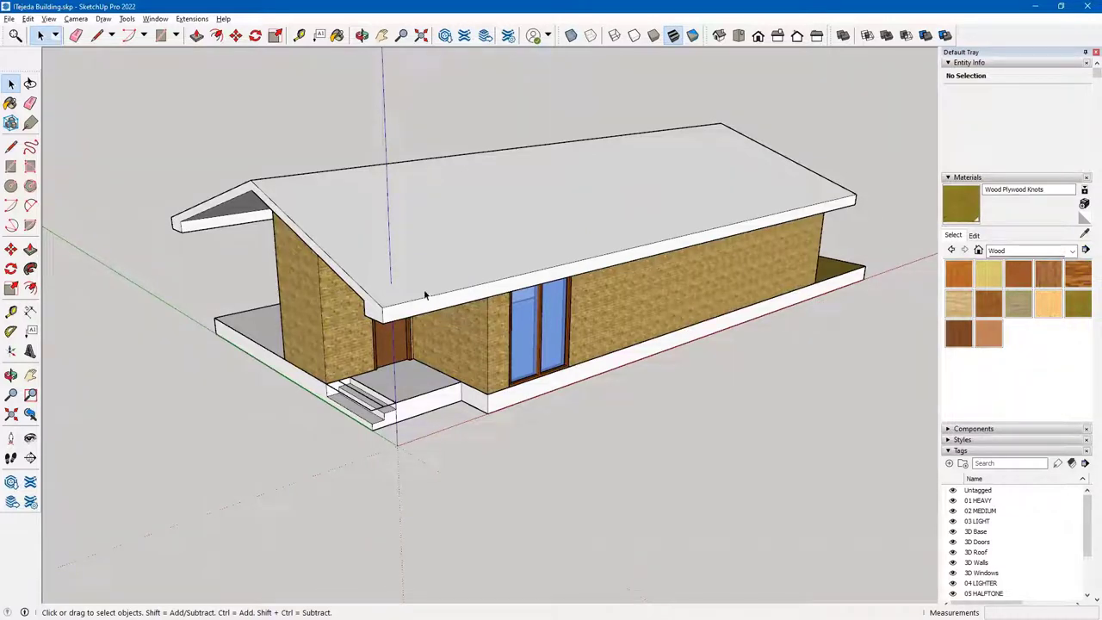
- Save the building model and open the 3D Site model from the Arch 170 folder
left_click(8, 19)
left_click(51, 74)
left_click(9, 19)
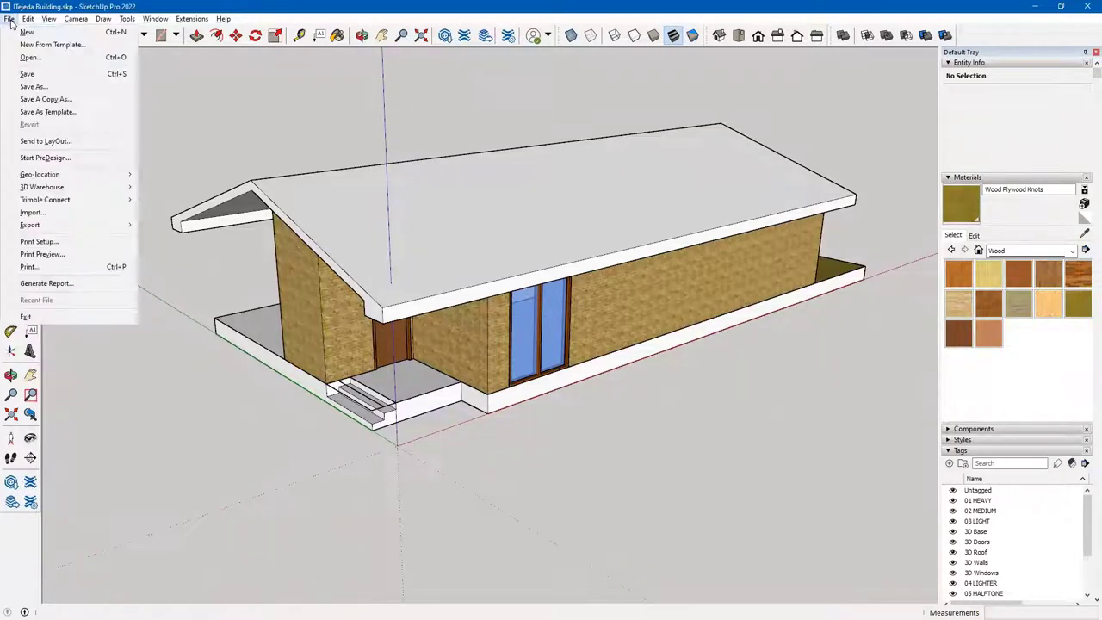
left_click(30, 58)
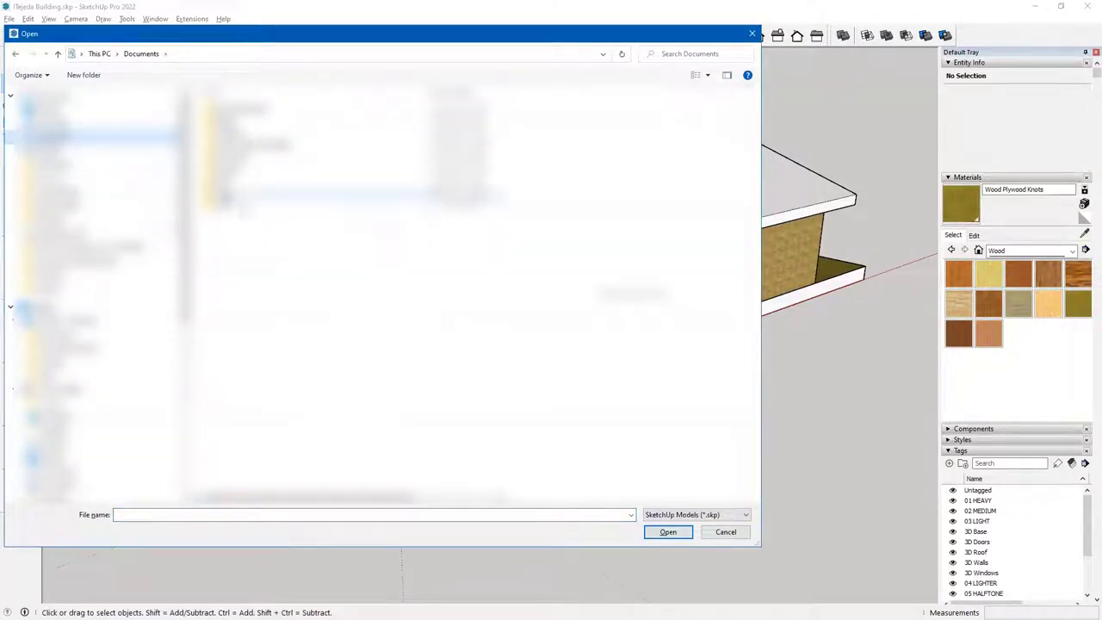
double_click(258, 179)
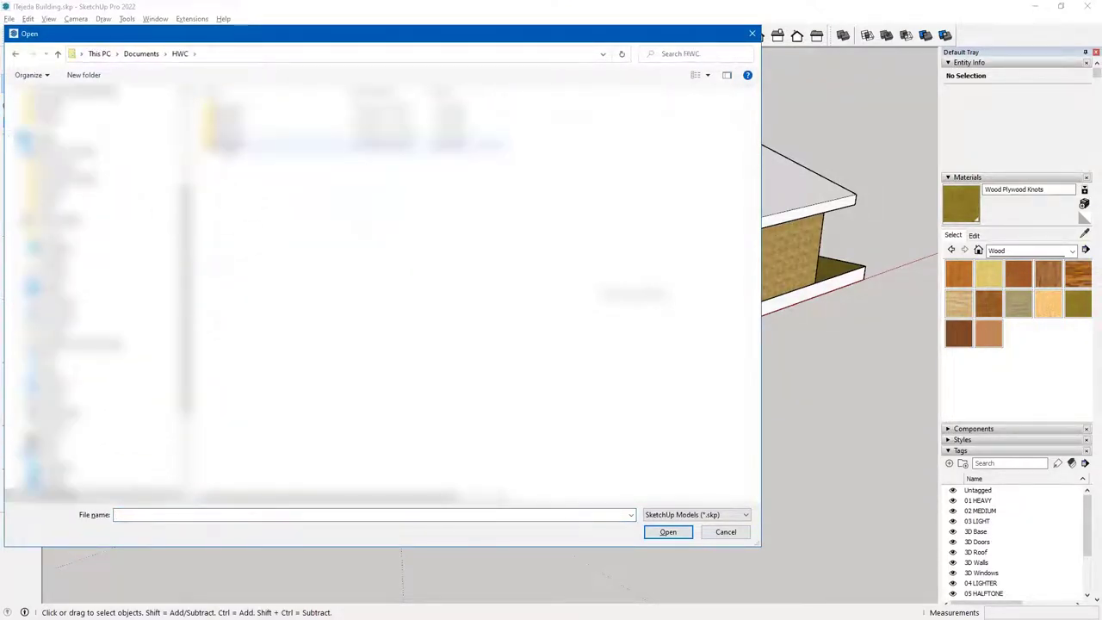
double_click(258, 146)
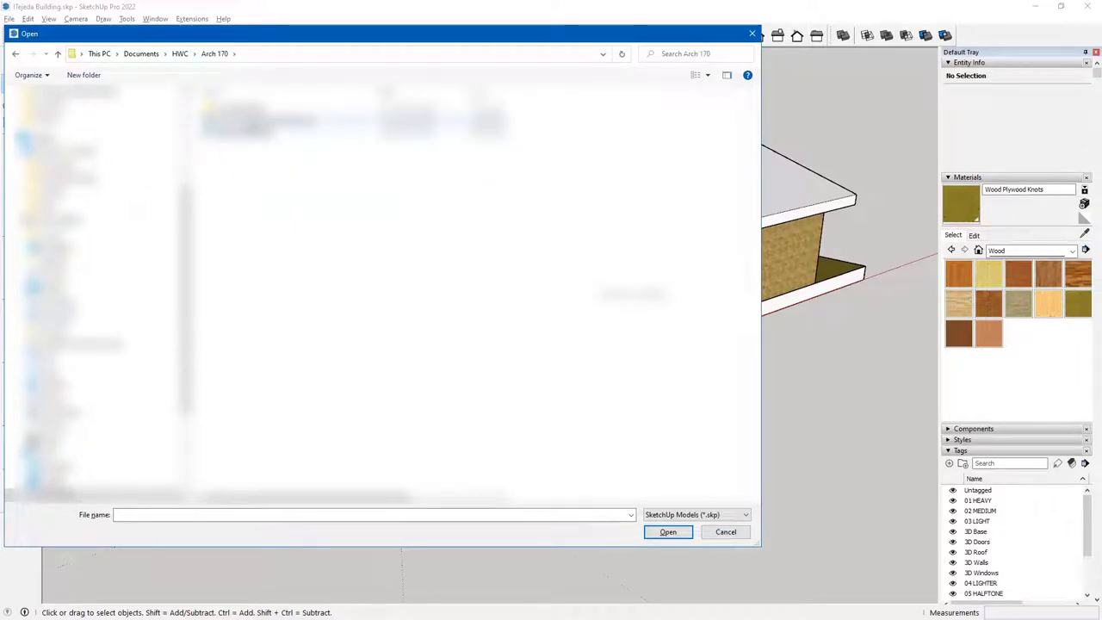
double_click(254, 121)
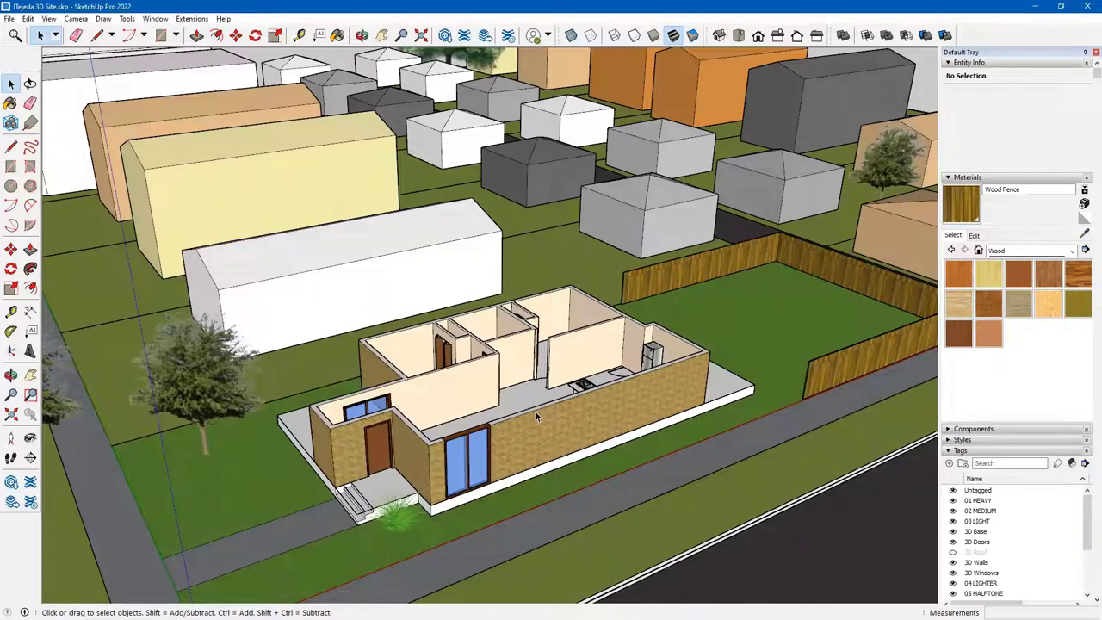
- Reload the house component in the site model from the saved building file
left_click(535, 412)
scroll(527, 418, "down", 3)
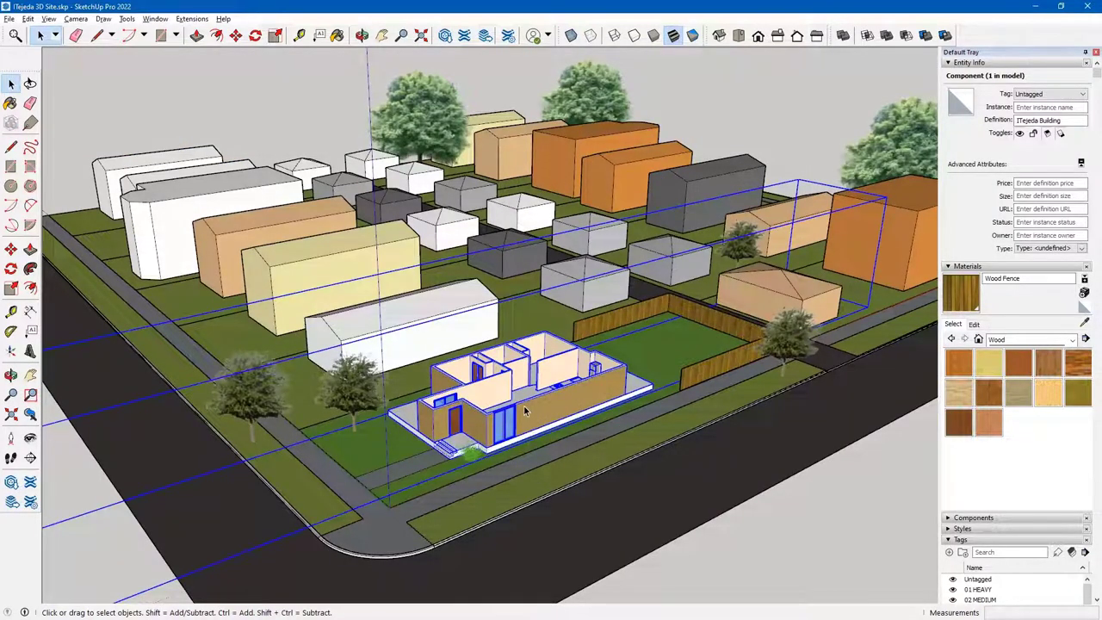
right_click(525, 411)
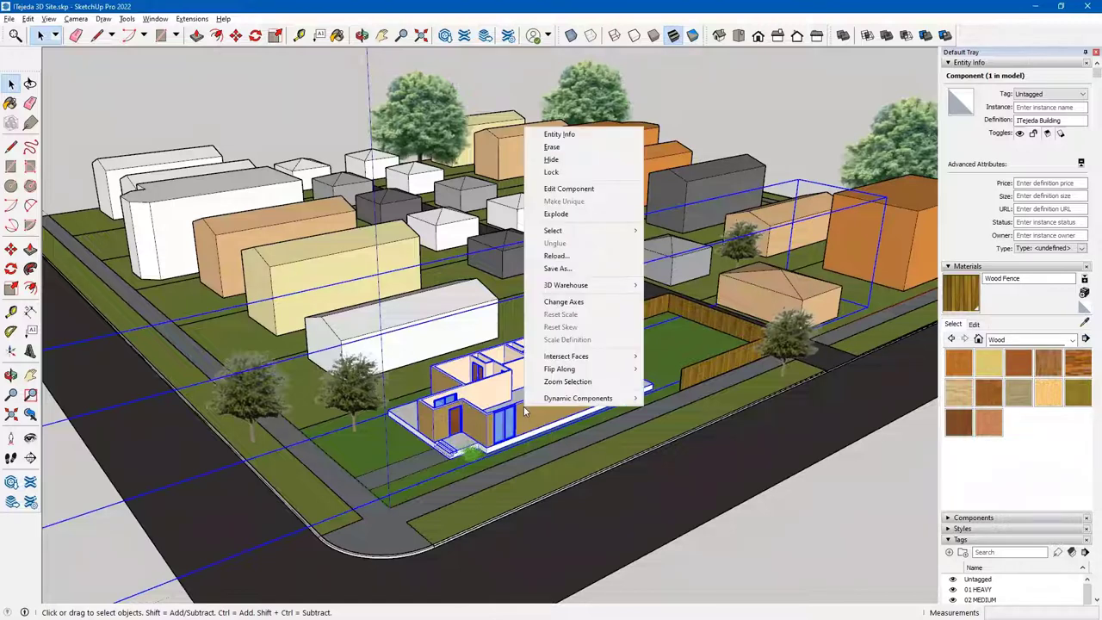
left_click(557, 261)
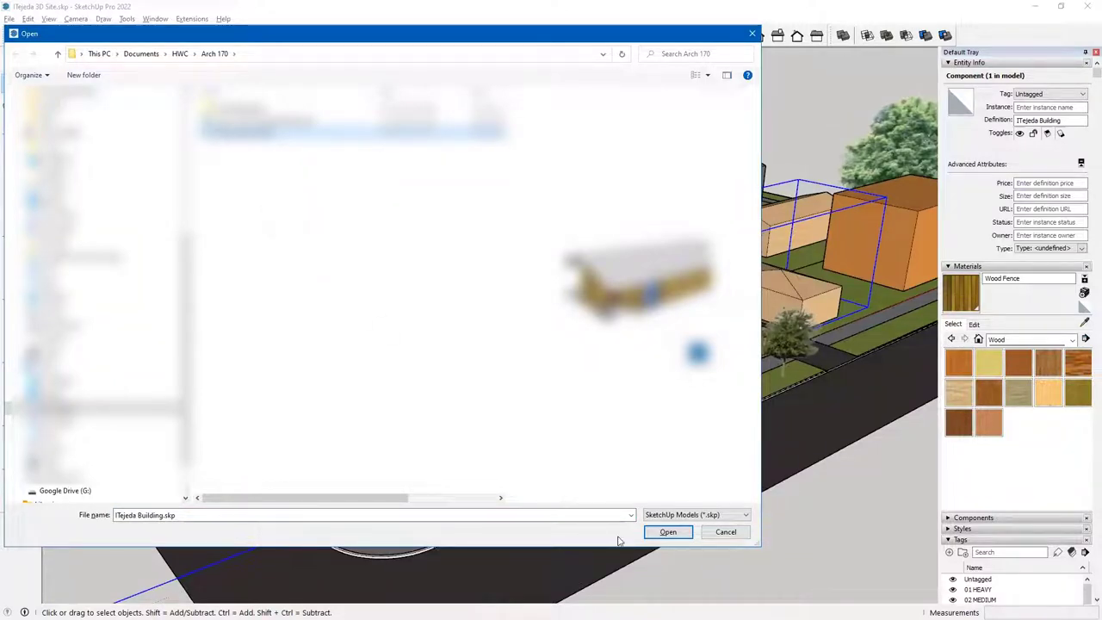
left_click(668, 532)
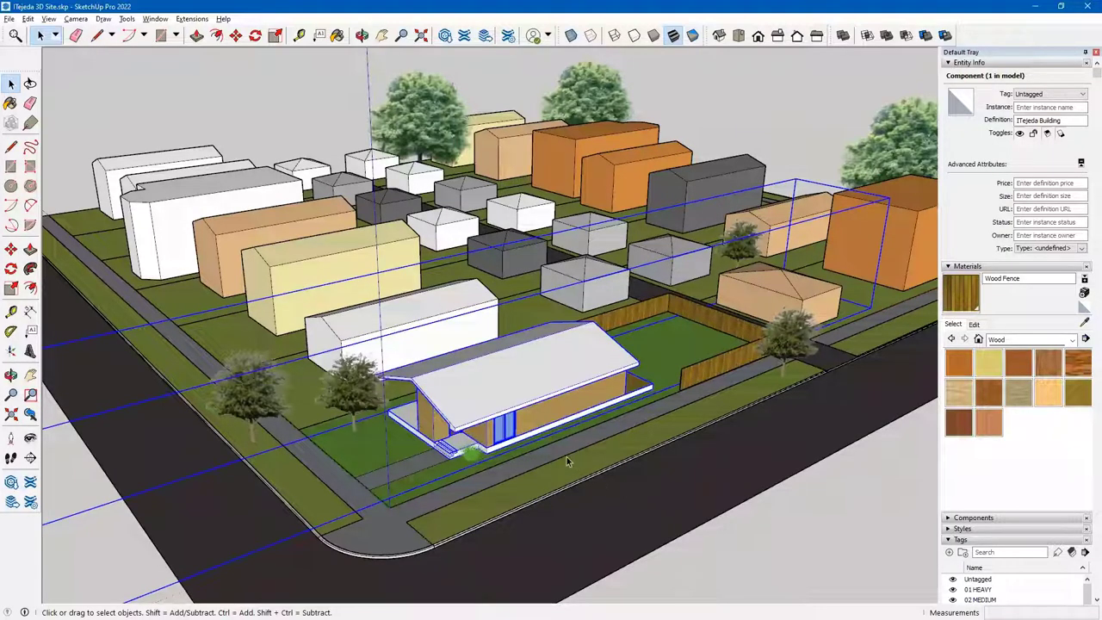
- Deselect the reloaded house and examine it on the corner lot from several angles
middle_click_drag(566, 463, 761, 522)
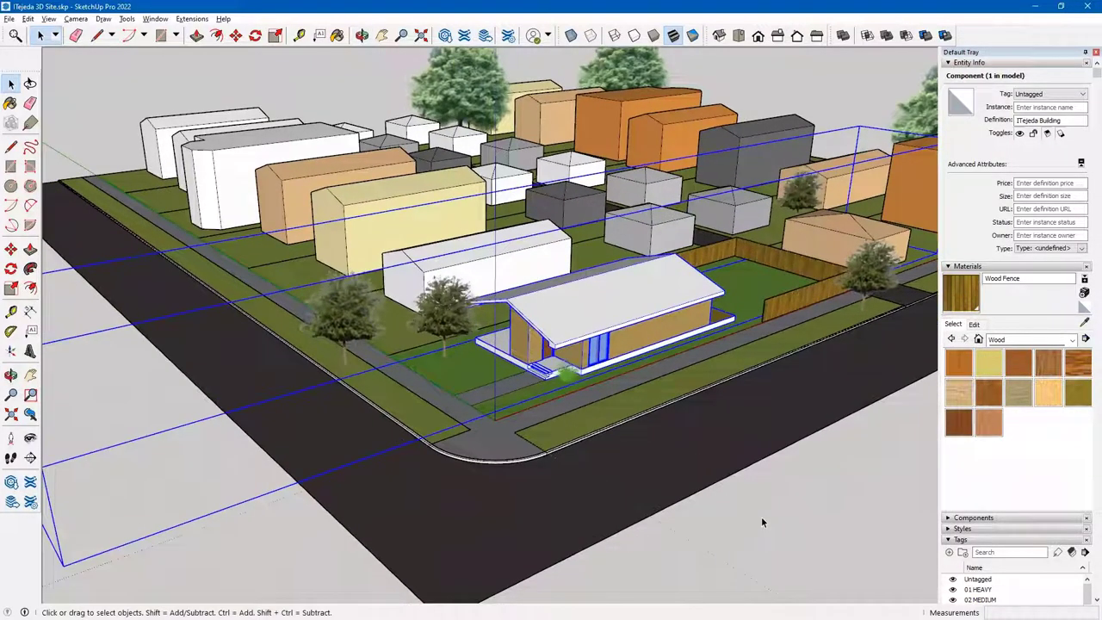
left_click(761, 521)
middle_click_drag(594, 398, 680, 307)
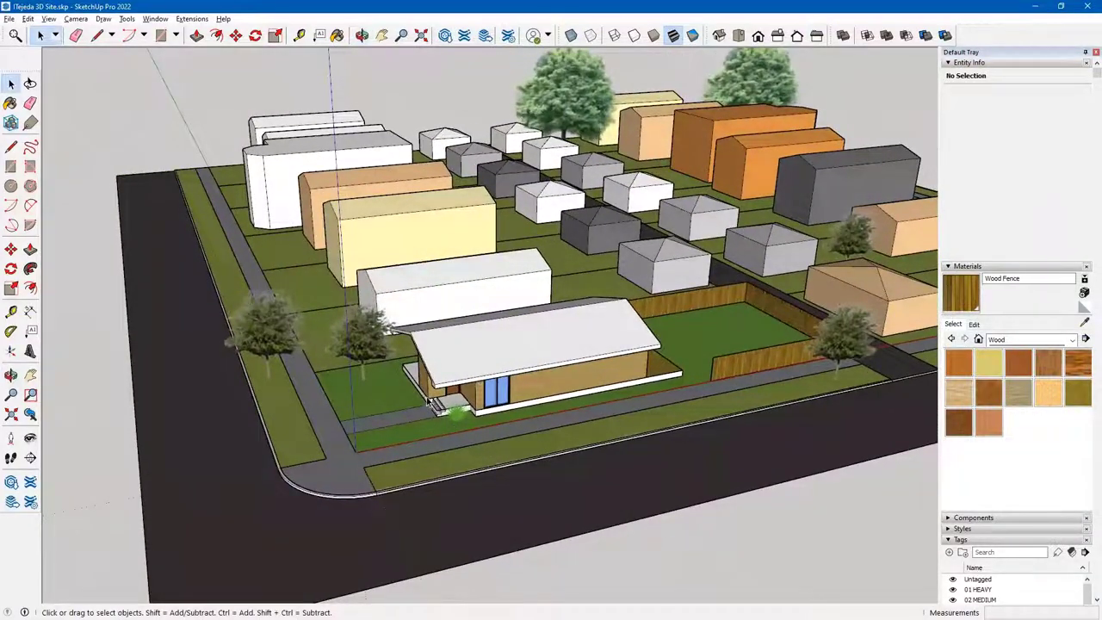
middle_click_drag(465, 410, 812, 514)
left_click(441, 352)
key("Escape")
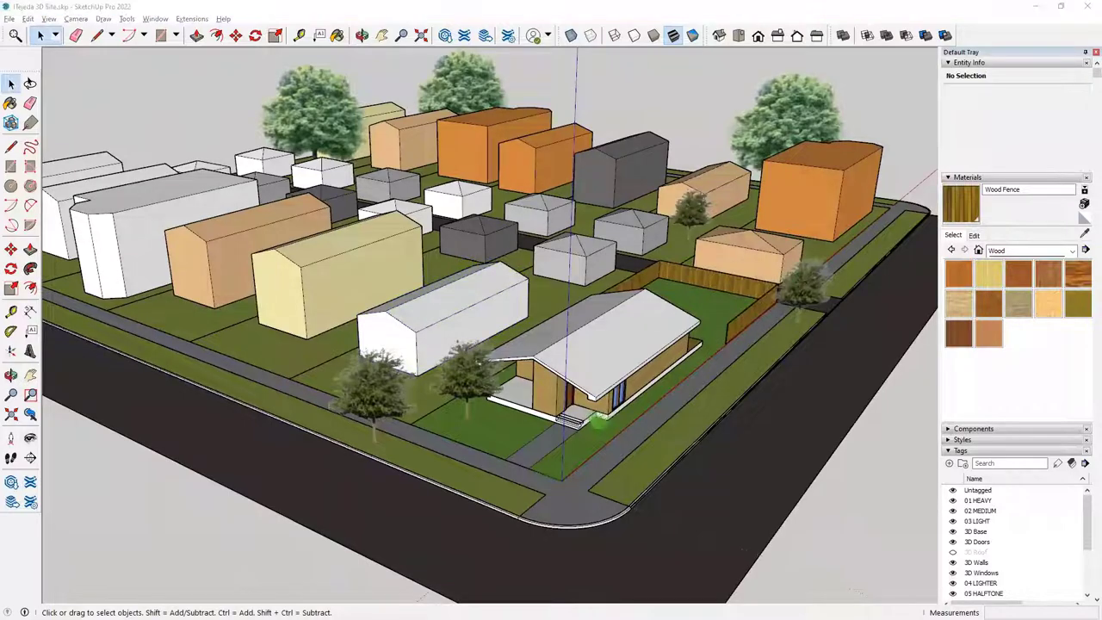
- Switch to AutoCAD to review the elevations and section drawing, and return to the SketchUp site model for a closer look at the house
scroll(437, 442, "down", 5)
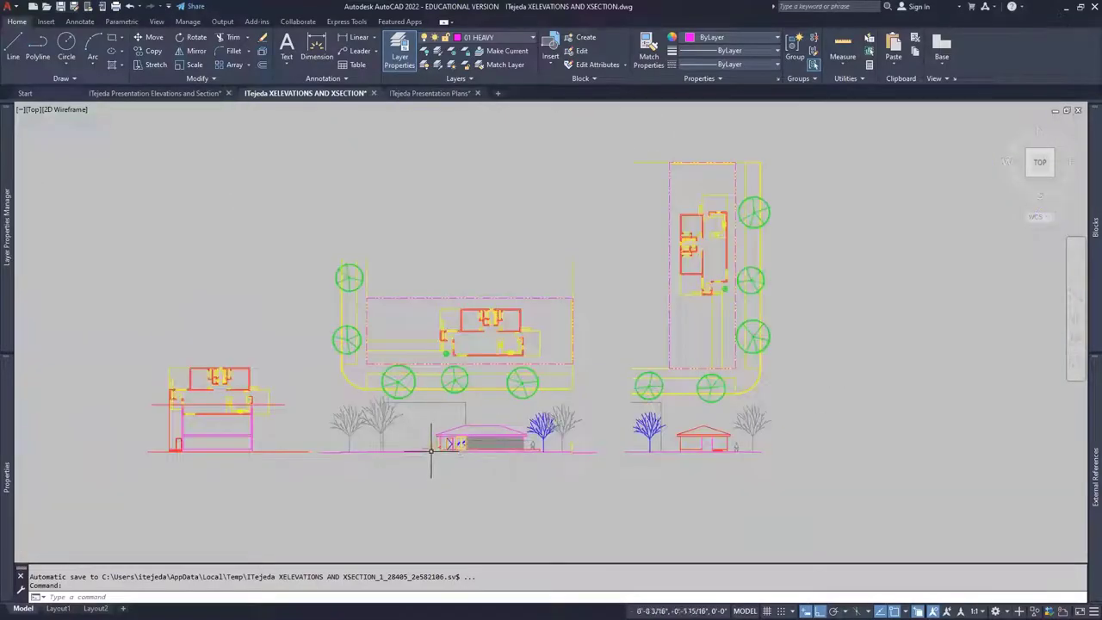
scroll(422, 430, "up", 3)
scroll(416, 426, "up", 2)
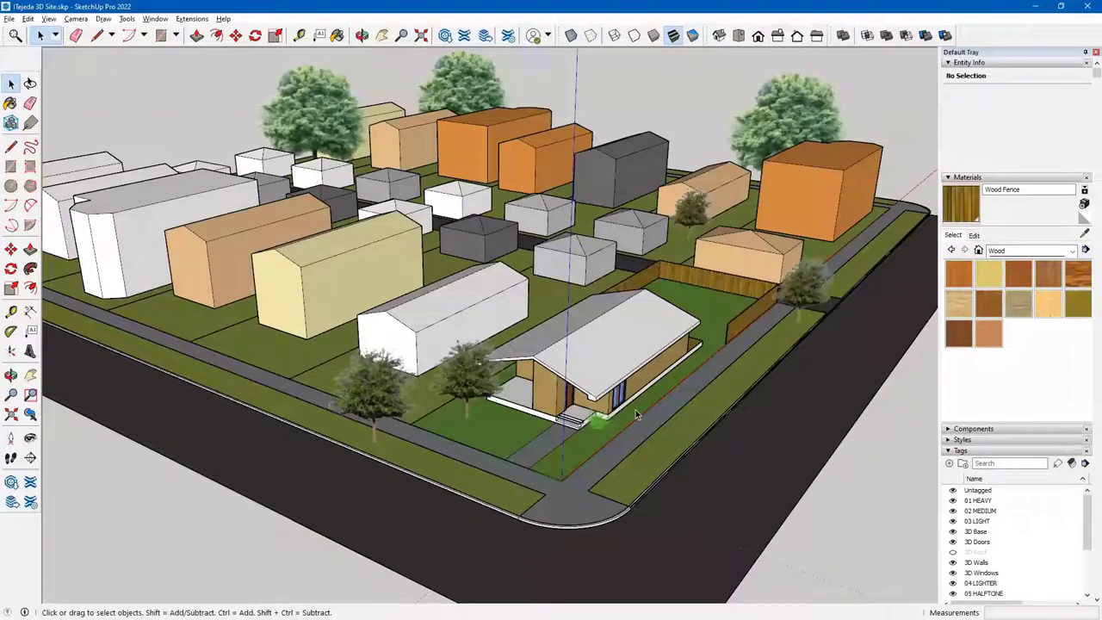
scroll(636, 410, "up", 4)
mouse_move(780, 441)
middle_mouse_down()
mouse_move(738, 491)
mouse_move(700, 479)
middle_mouse_up()
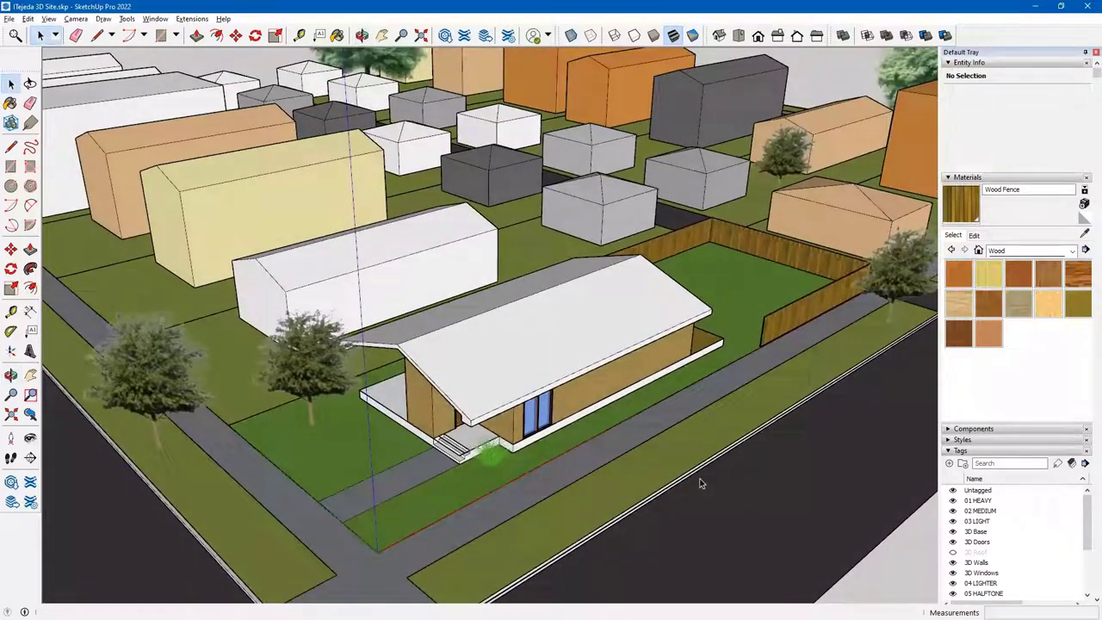